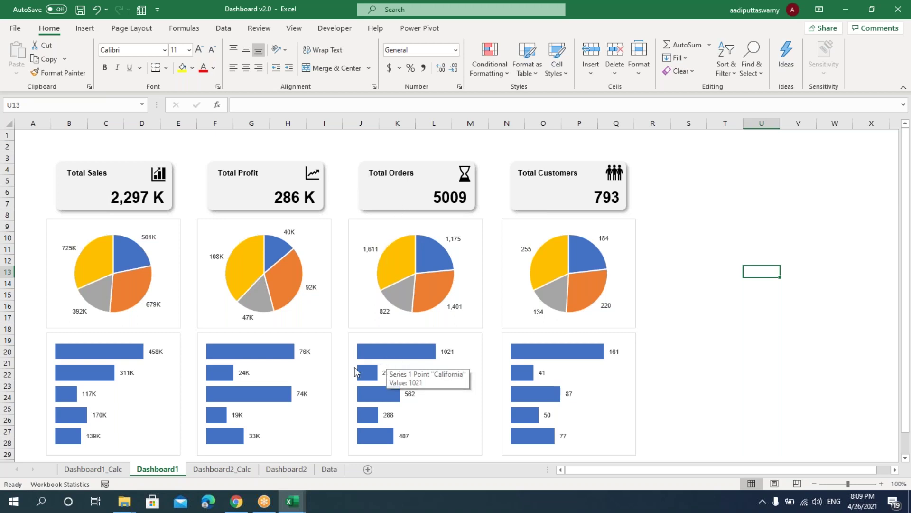
Examine the Dashboard2 sheet, and compare it with the region maps and bar charts on the Dashboard workbook's Dashboard2 sheet
{"action": "left_click", "coordinate": [299, 469]}
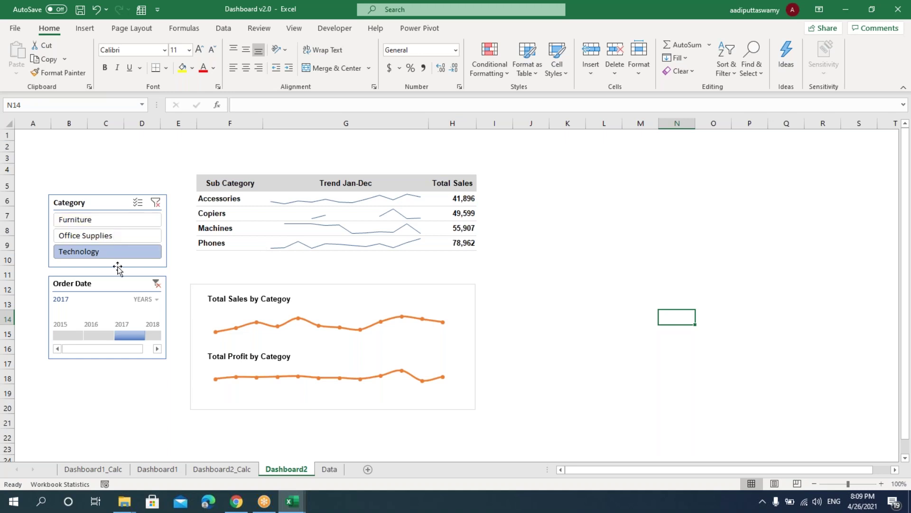
{"action": "mouse_move", "coordinate": [292, 501]}
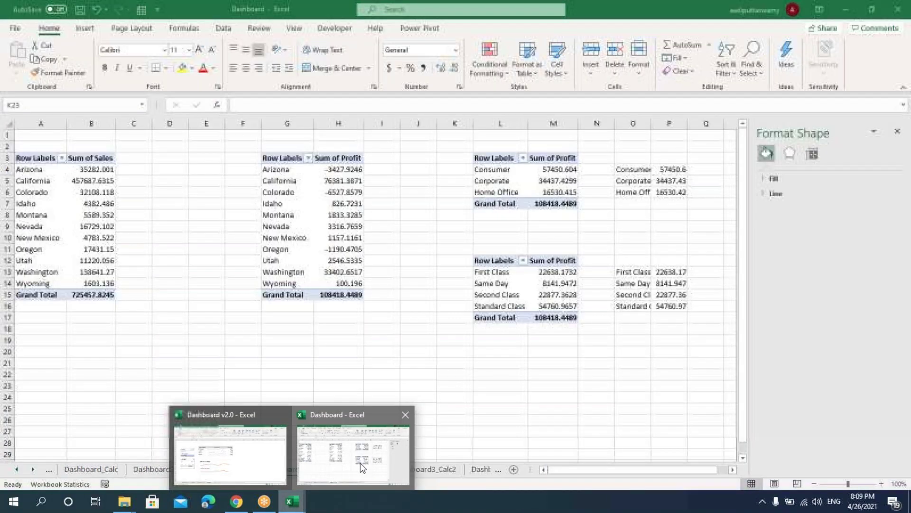
{"action": "left_click", "coordinate": [354, 454]}
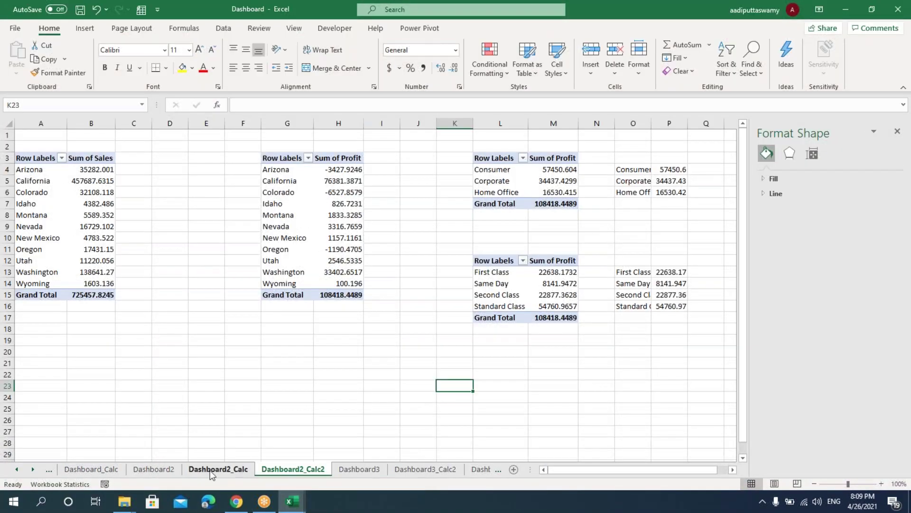
{"action": "left_click", "coordinate": [166, 471]}
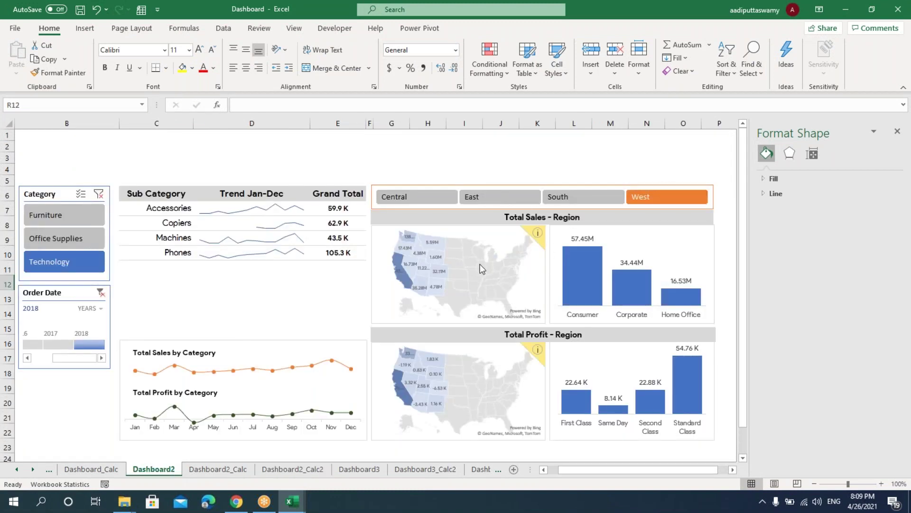
{"action": "left_click", "coordinate": [506, 352]}
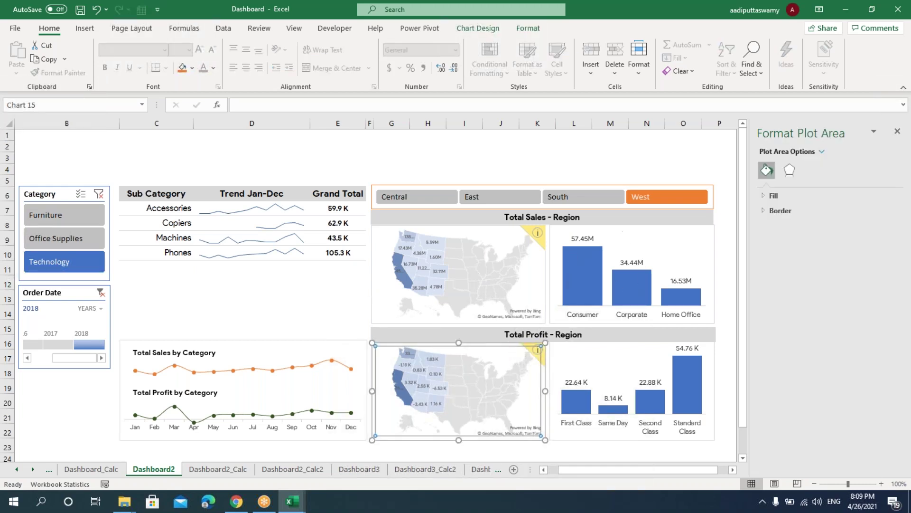
{"action": "left_click", "coordinate": [627, 245]}
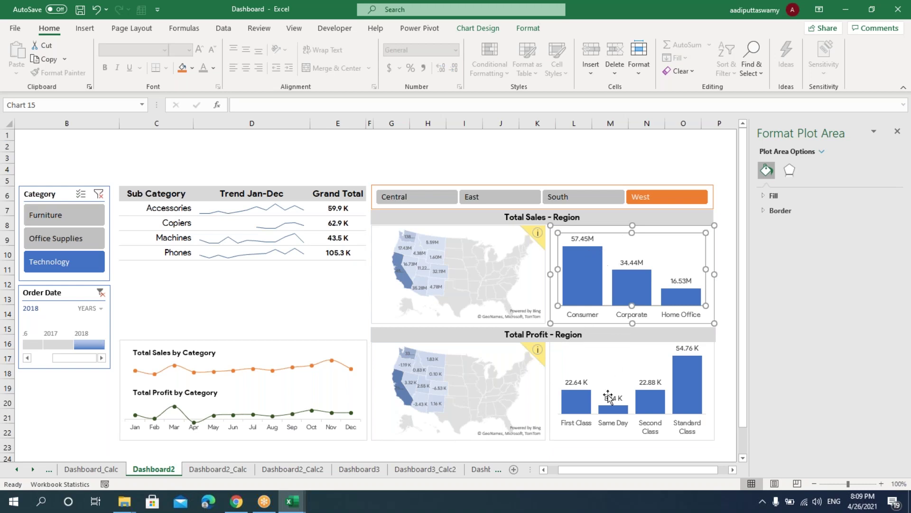
{"action": "left_click", "coordinate": [627, 351]}
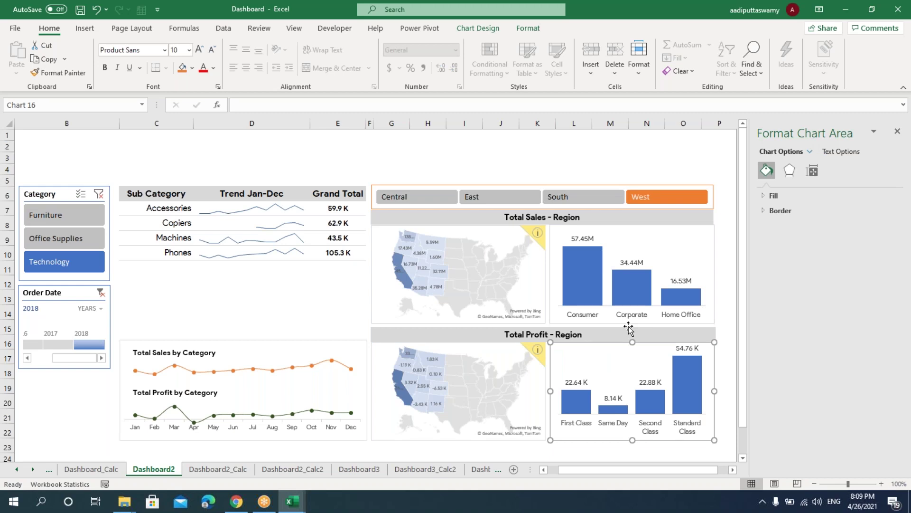
Switch the region slicer to Central, East and back to West to check how the regional maps and charts respond
{"action": "left_click", "coordinate": [428, 202]}
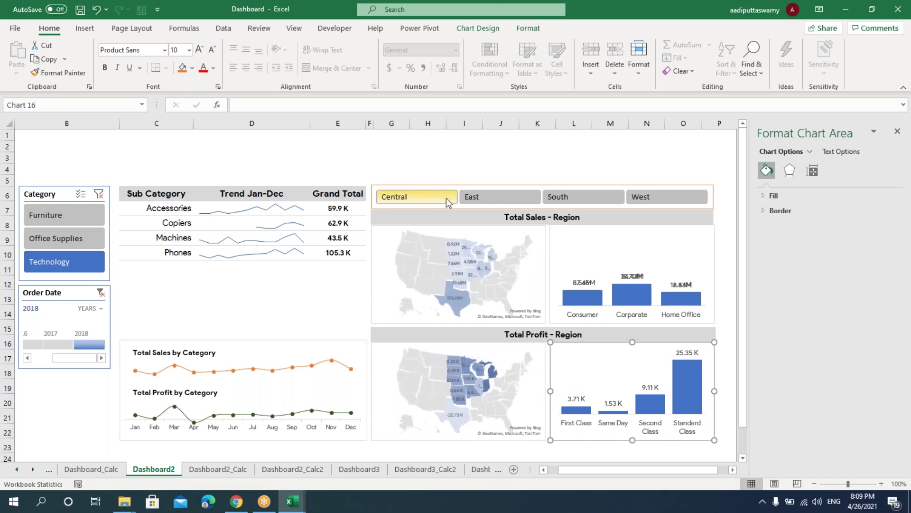
{"action": "left_click", "coordinate": [493, 200]}
{"action": "left_click", "coordinate": [659, 196]}
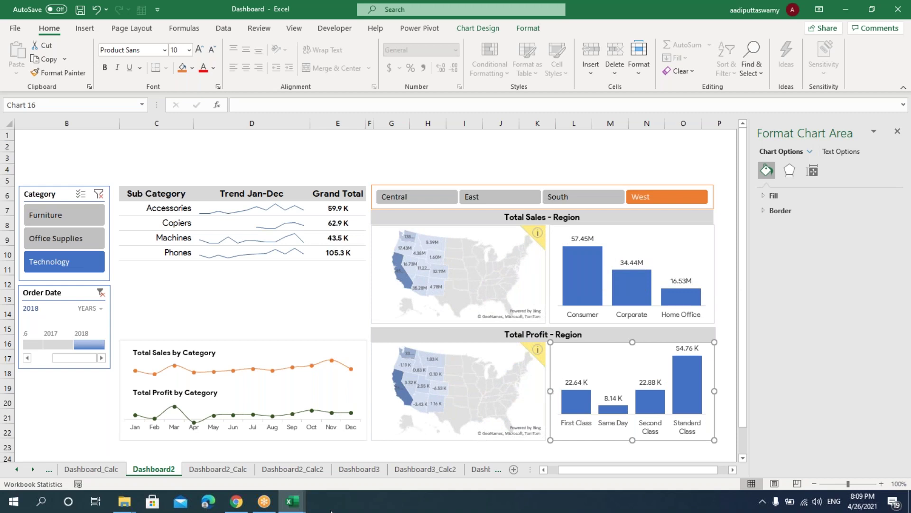
Compare the Dashboard2 sheets of the Dashboard v2.0 and Dashboard workbooks, finishing in Dashboard v2.0
{"action": "mouse_move", "coordinate": [292, 500]}
{"action": "left_click", "coordinate": [264, 473]}
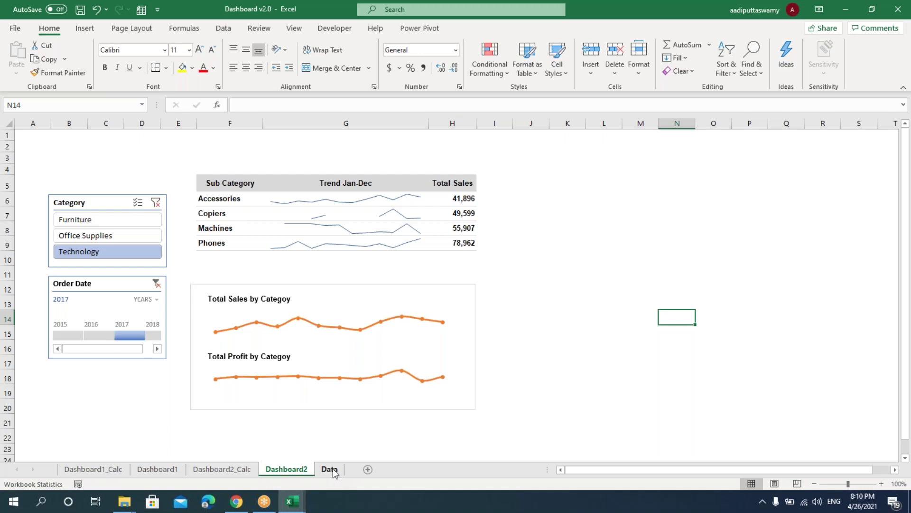
{"action": "left_click", "coordinate": [292, 501]}
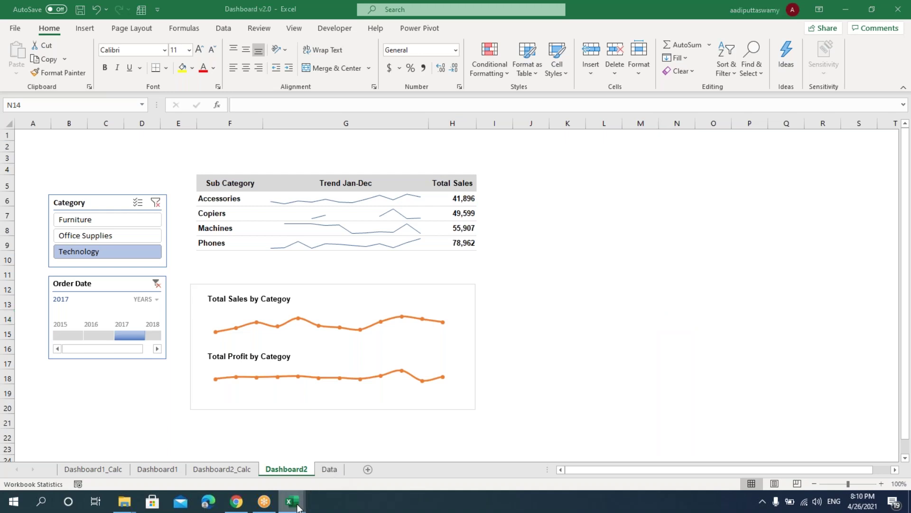
{"action": "left_click", "coordinate": [296, 473]}
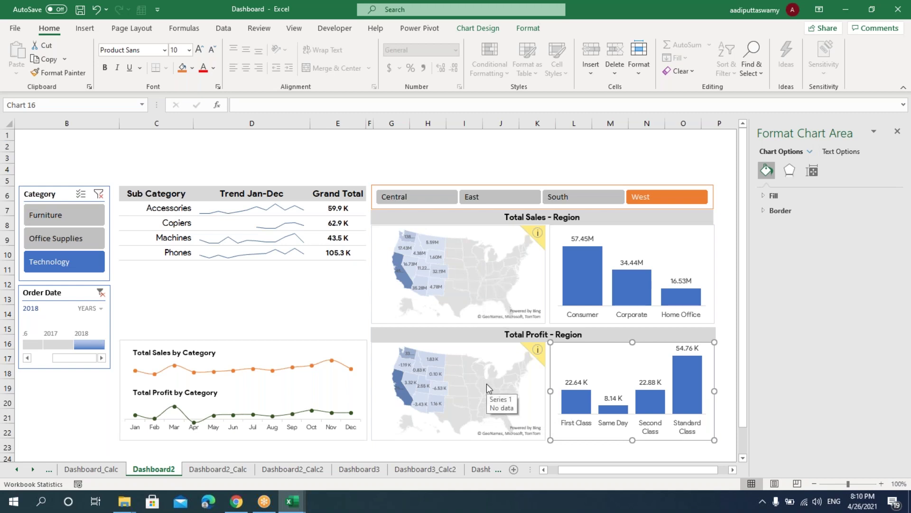
{"action": "mouse_move", "coordinate": [296, 505]}
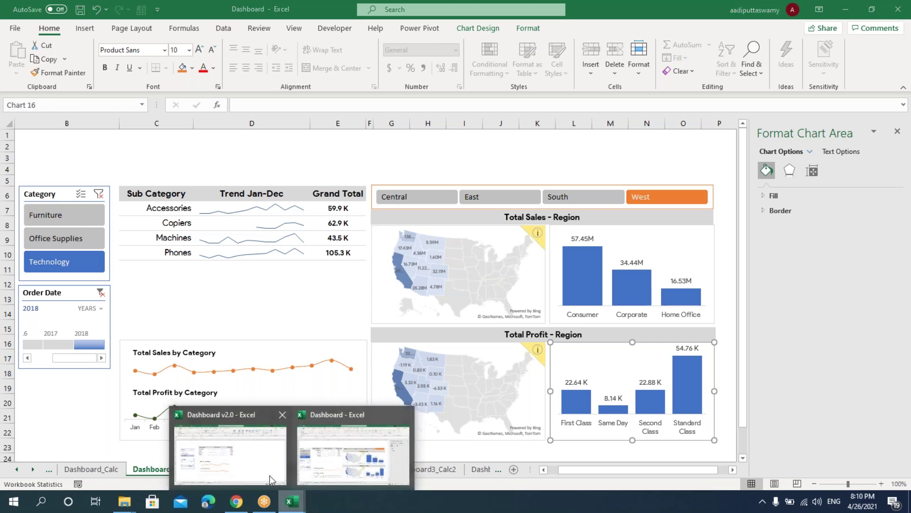
{"action": "left_click", "coordinate": [267, 471]}
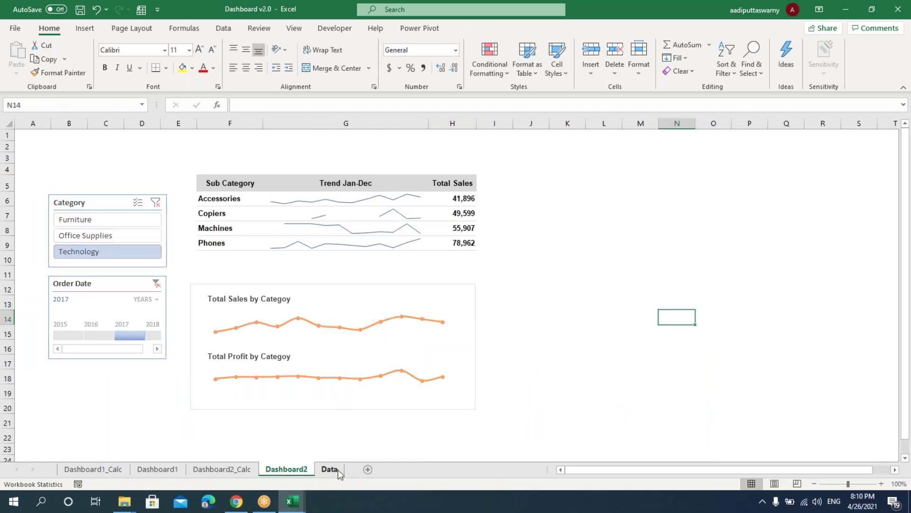
Create a PivotTable on a new worksheet from the full data range of the Data sheet
{"action": "left_click", "coordinate": [338, 469]}
{"action": "left_click", "coordinate": [322, 296]}
{"action": "left_click", "coordinate": [86, 29]}
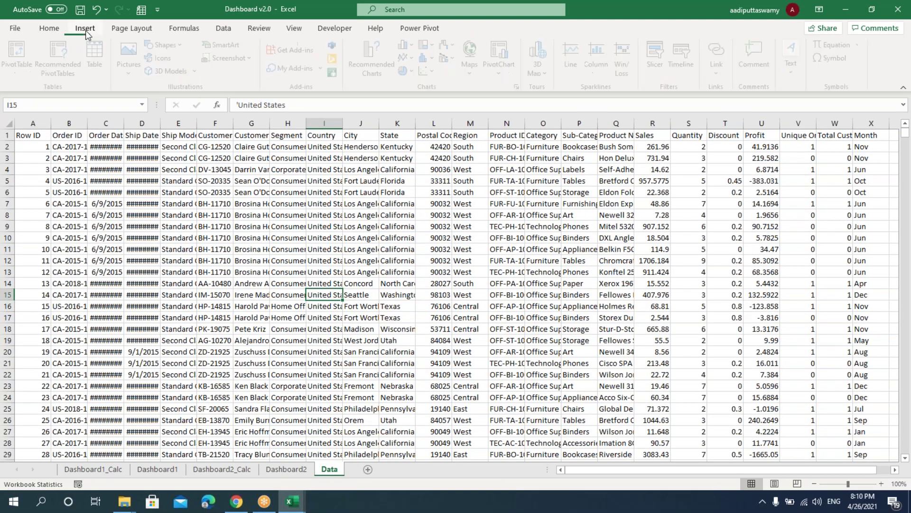
{"action": "left_click", "coordinate": [20, 61]}
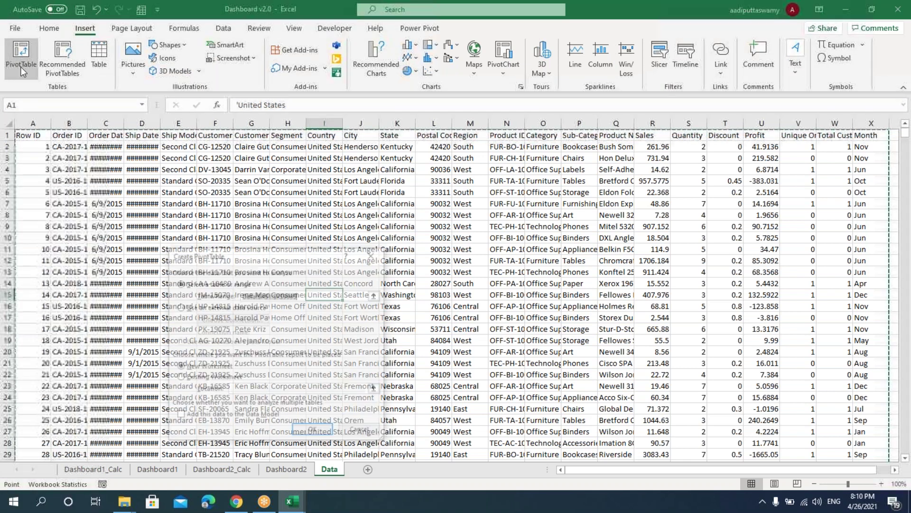
{"action": "left_click_drag", "start_coordinate": [268, 260], "coordinate": [383, 182]}
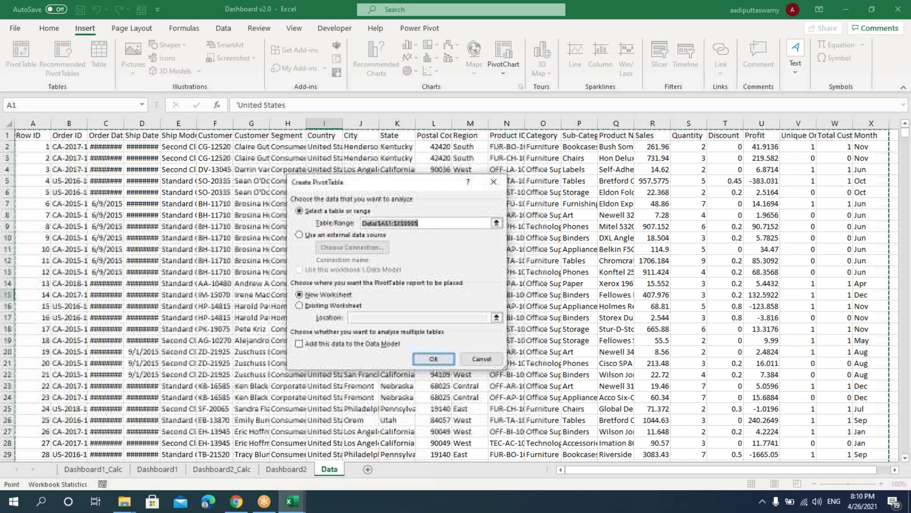
{"action": "left_click", "coordinate": [440, 358]}
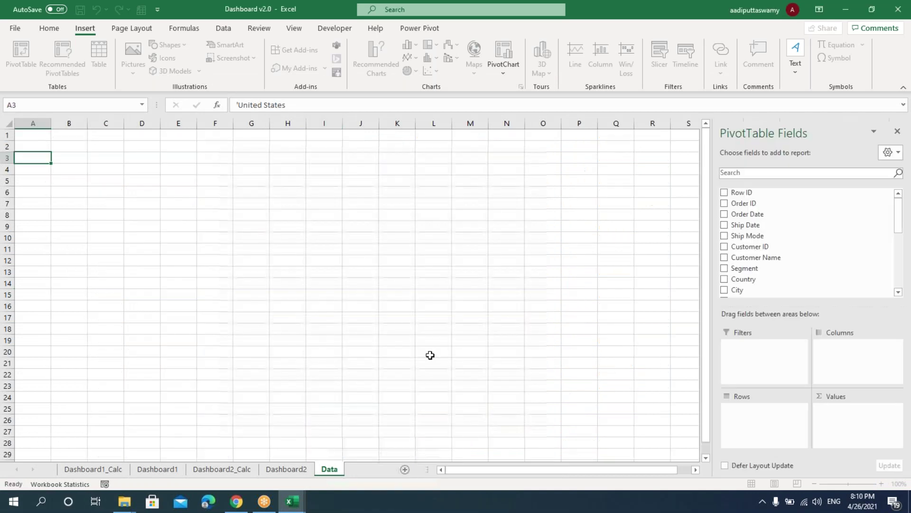
Rename the new PivotTable sheet as Dashboard2_Calc2
{"action": "type", "text": "Dasbh"}
{"action": "key", "text": "BackSpace"}
{"action": "key", "text": "BackSpace"}
{"action": "type", "text": "hboard2_Calc2"}
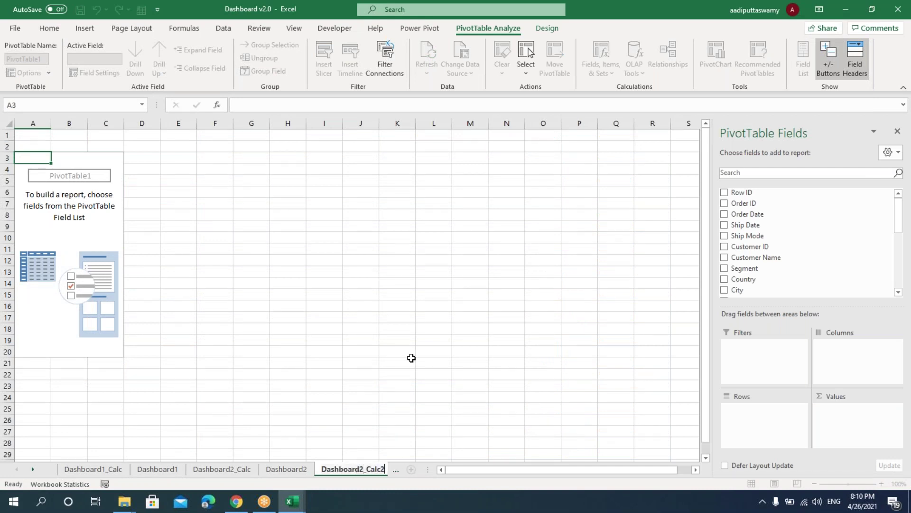
{"action": "left_click", "coordinate": [402, 317]}
Build the PivotTable with State as rows and Sum of Sales as values
{"action": "left_click", "coordinate": [106, 237]}
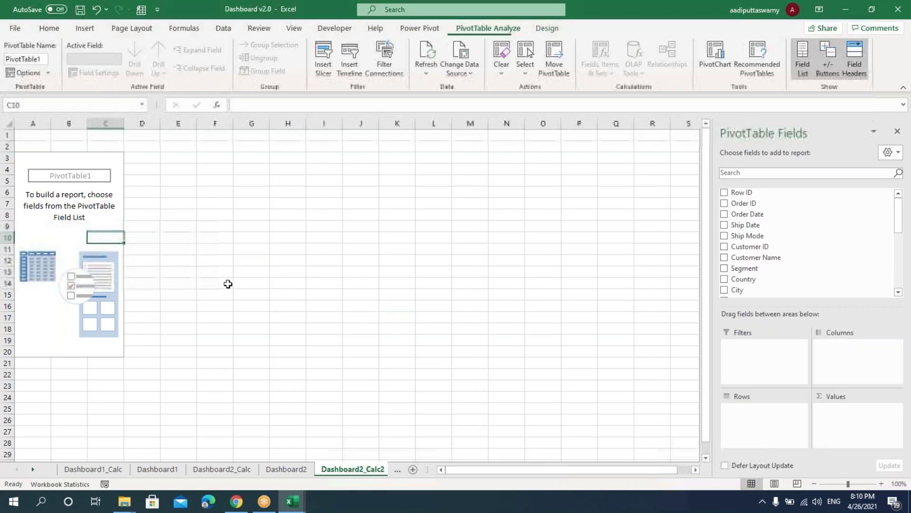
{"action": "scroll", "coordinate": [789, 281], "scroll_direction": "down", "scroll_amount": 5}
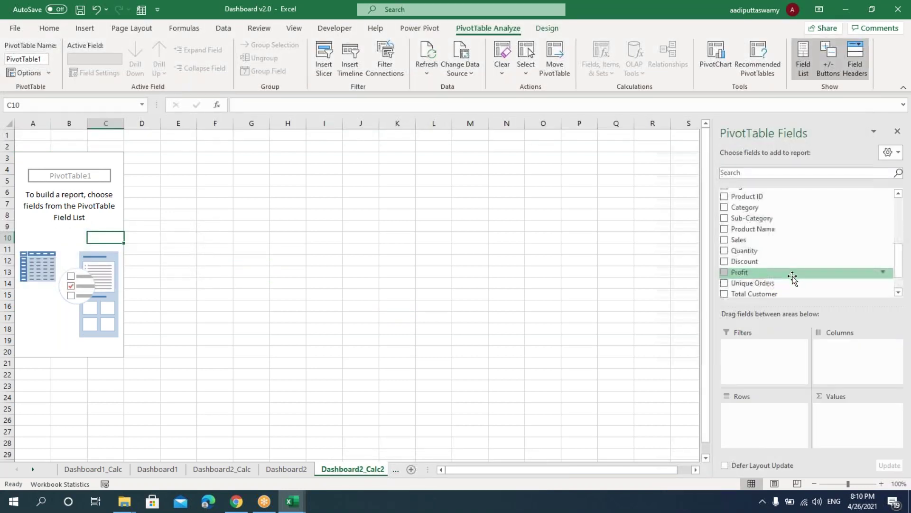
{"action": "scroll", "coordinate": [783, 266], "scroll_direction": "up", "scroll_amount": 4}
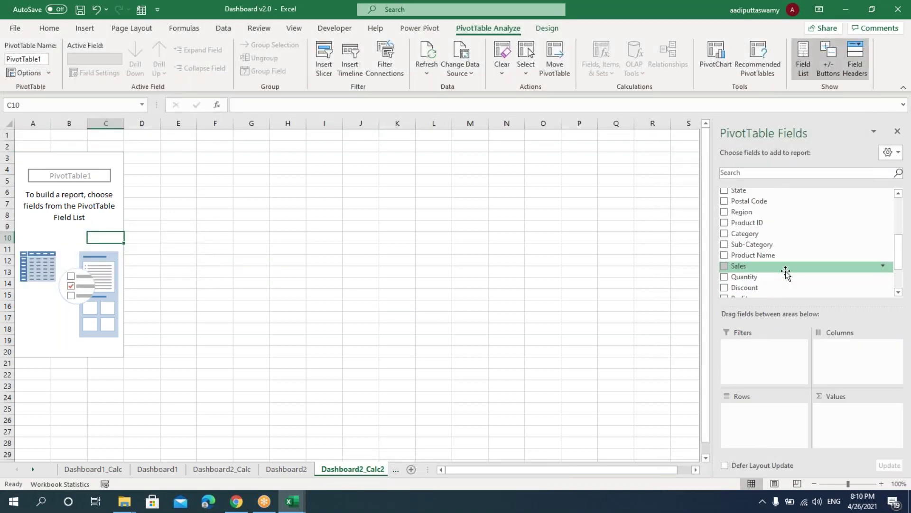
{"action": "left_click_drag", "start_coordinate": [744, 222], "coordinate": [769, 413]}
{"action": "scroll", "coordinate": [784, 250], "scroll_direction": "down", "scroll_amount": 2}
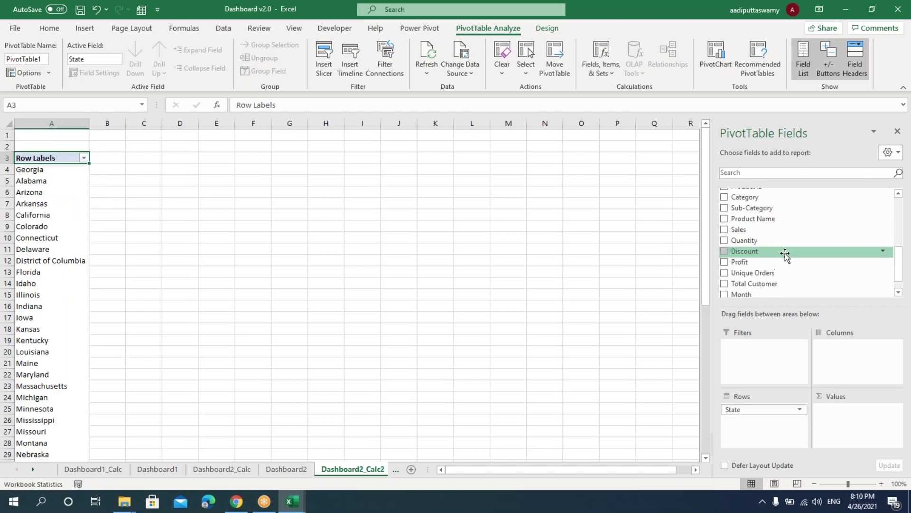
{"action": "left_click_drag", "start_coordinate": [753, 229], "coordinate": [852, 418]}
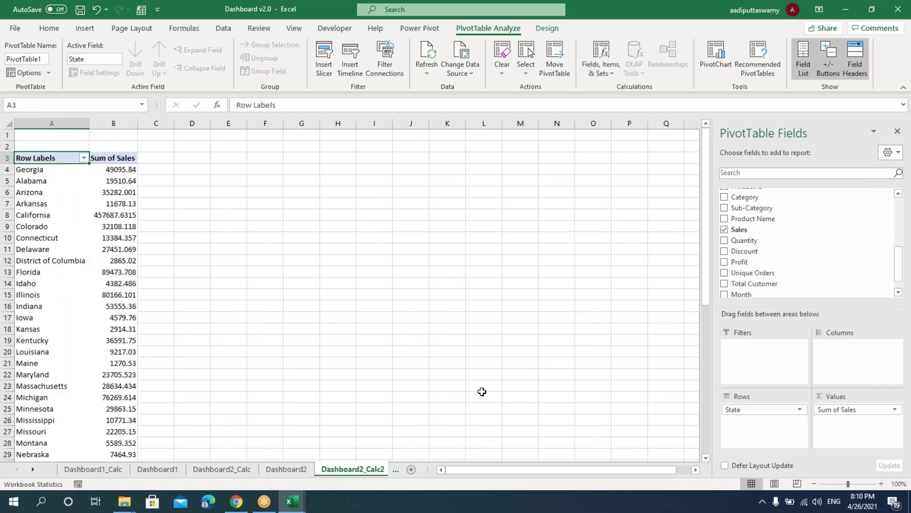
{"action": "left_click", "coordinate": [115, 213]}
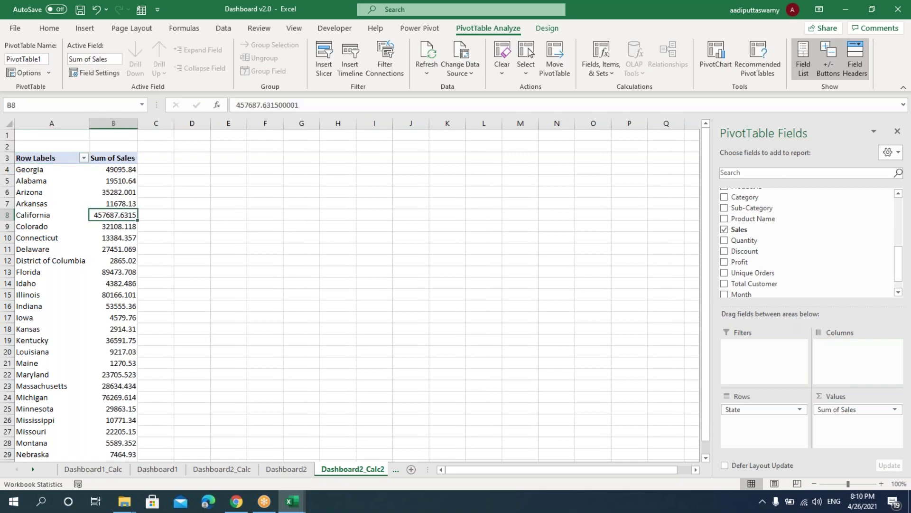
{"action": "double_click", "coordinate": [115, 214]}
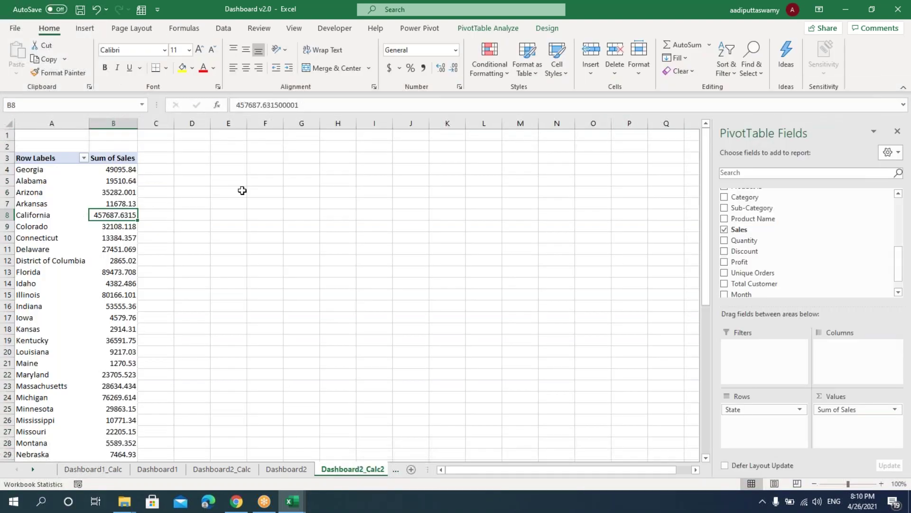
{"action": "left_click", "coordinate": [228, 192]}
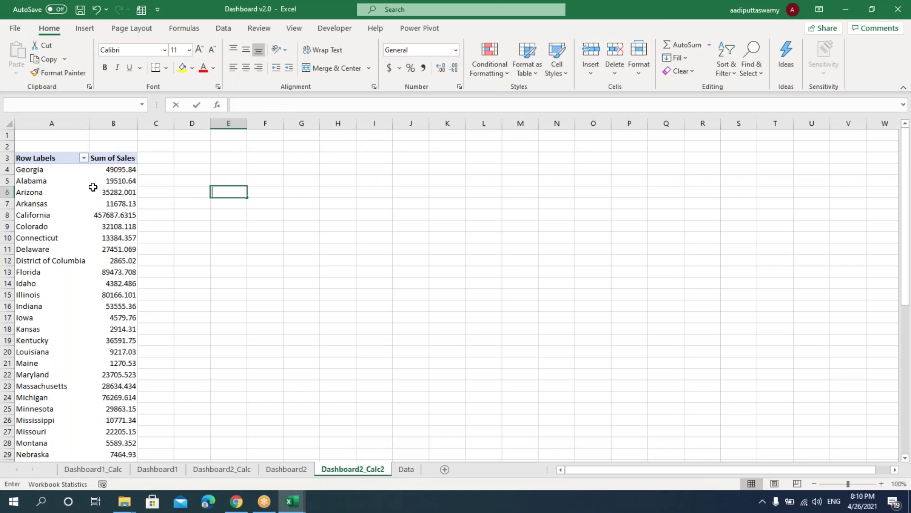
{"action": "type", "text": "="}
{"action": "left_click", "coordinate": [121, 167]}
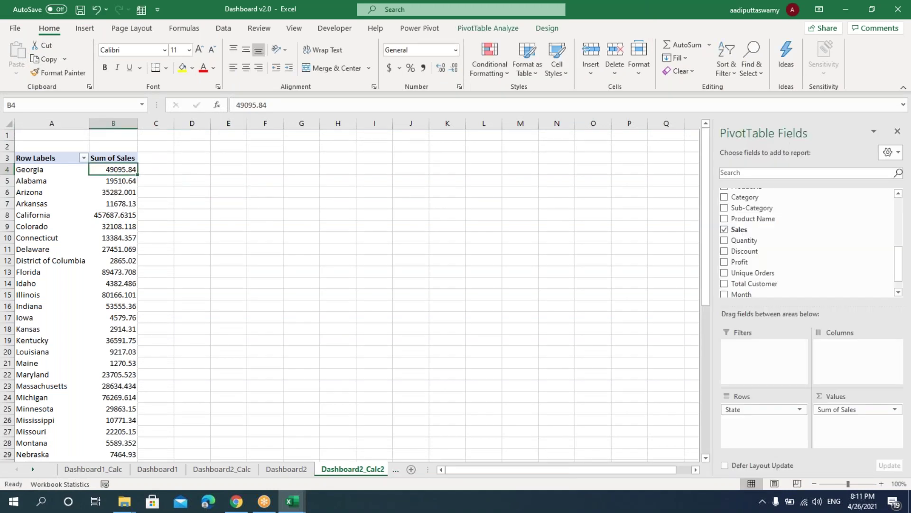
{"action": "left_click", "coordinate": [262, 224]}
Copy the whole State sales PivotTable and paste the duplicate starting at cell F3
{"action": "double_click", "coordinate": [61, 158]}
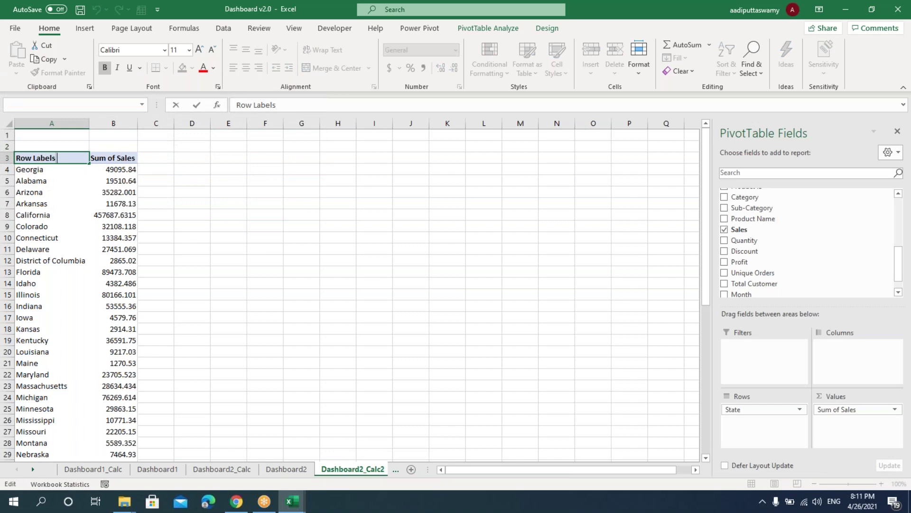
{"action": "key", "text": "Escape"}
{"action": "key", "text": "ctrl+shift+Right"}
{"action": "key", "text": "ctrl+shift+Down"}
{"action": "key", "text": "ctrl+c"}
{"action": "key", "text": "Right"}
{"action": "key", "text": "Right"}
{"action": "key", "text": "Right"}
{"action": "key", "text": "Right"}
{"action": "key", "text": "Right"}
{"action": "key", "text": "Right"}
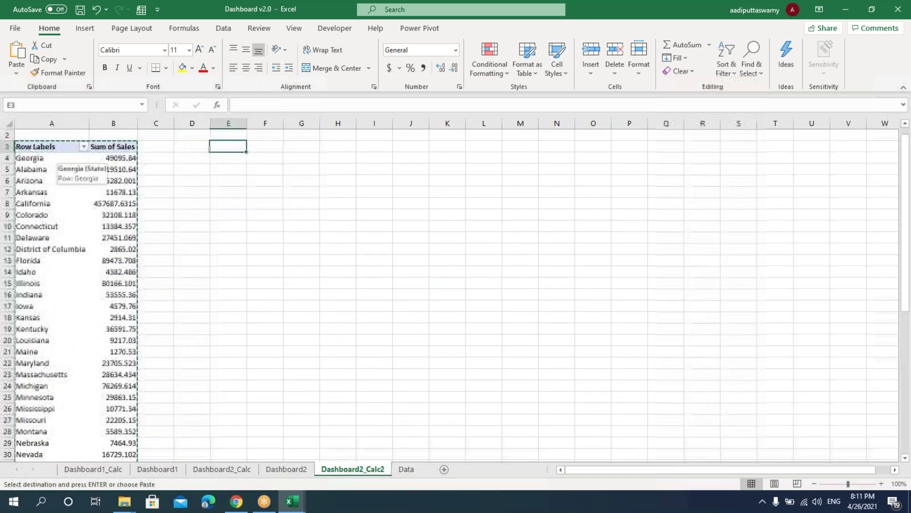
{"action": "key", "text": "Left"}
{"action": "key", "text": "ctrl+v"}
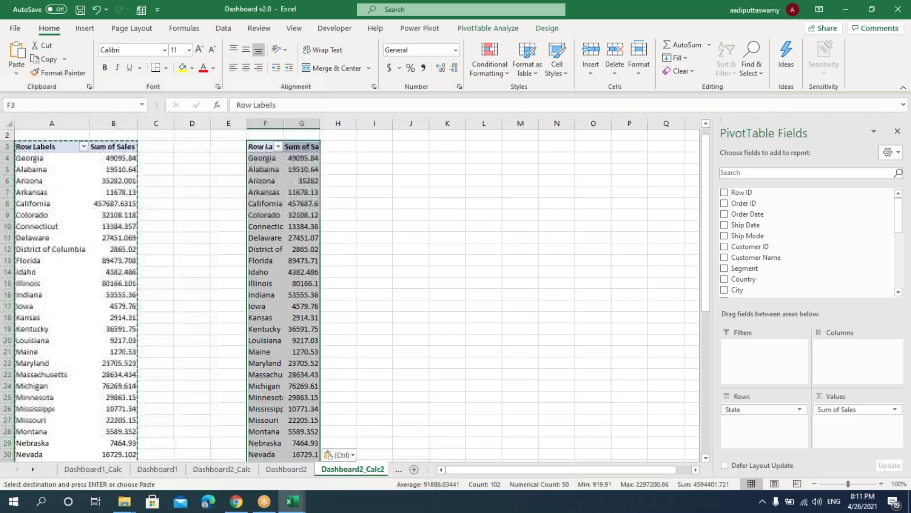
Replace Sales with Sum of Profit as the values of the copied PivotTable, and clear the copy selection
{"action": "left_click_drag", "start_coordinate": [832, 409], "coordinate": [619, 404]}
{"action": "scroll", "coordinate": [788, 266], "scroll_direction": "down", "scroll_amount": 4}
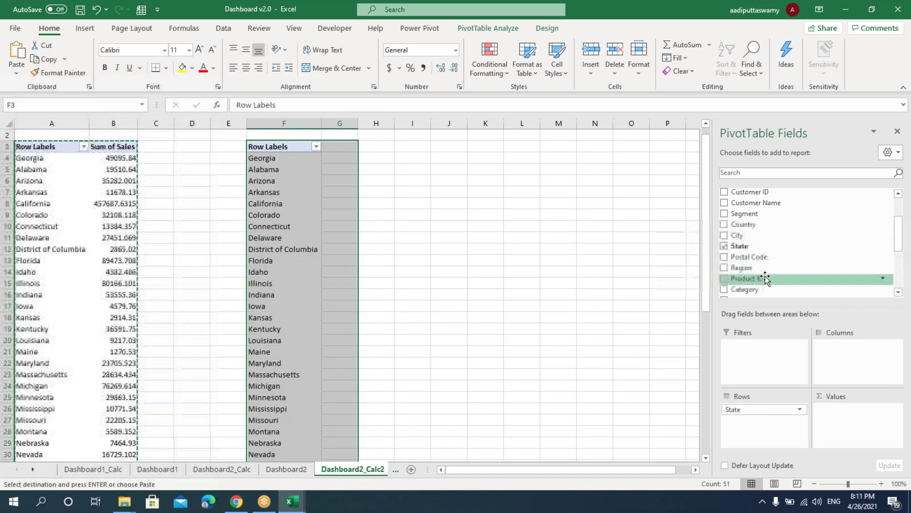
{"action": "scroll", "coordinate": [778, 278], "scroll_direction": "down", "scroll_amount": 1}
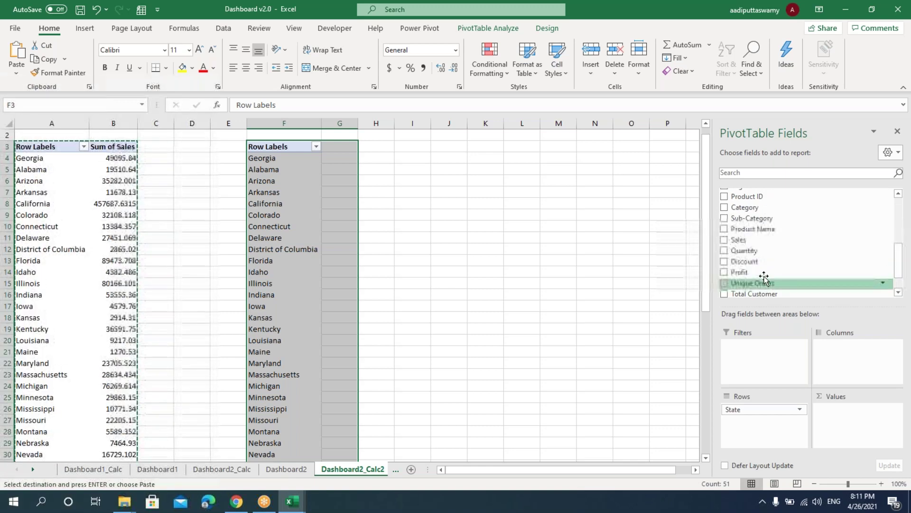
{"action": "left_click_drag", "start_coordinate": [759, 272], "coordinate": [846, 427]}
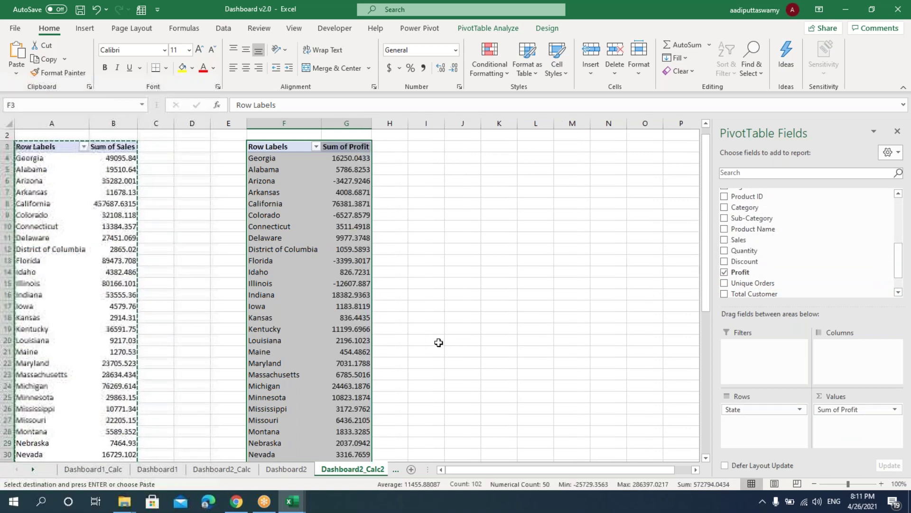
{"action": "left_click", "coordinate": [193, 210]}
{"action": "key", "text": "Escape"}
{"action": "left_click", "coordinate": [113, 215]}
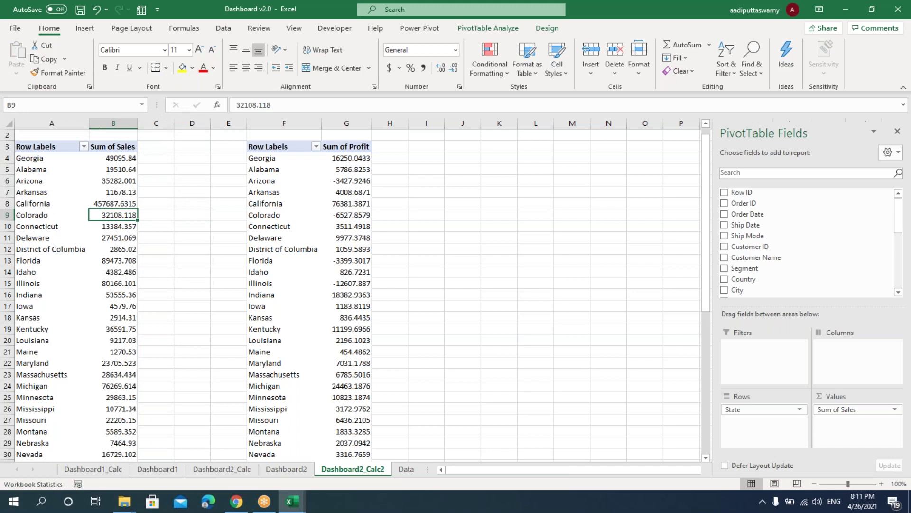
Turn off grand totals for rows and columns in both the state Sales and state Profit PivotTables
{"action": "left_click", "coordinate": [547, 29]}
{"action": "left_click", "coordinate": [48, 67]}
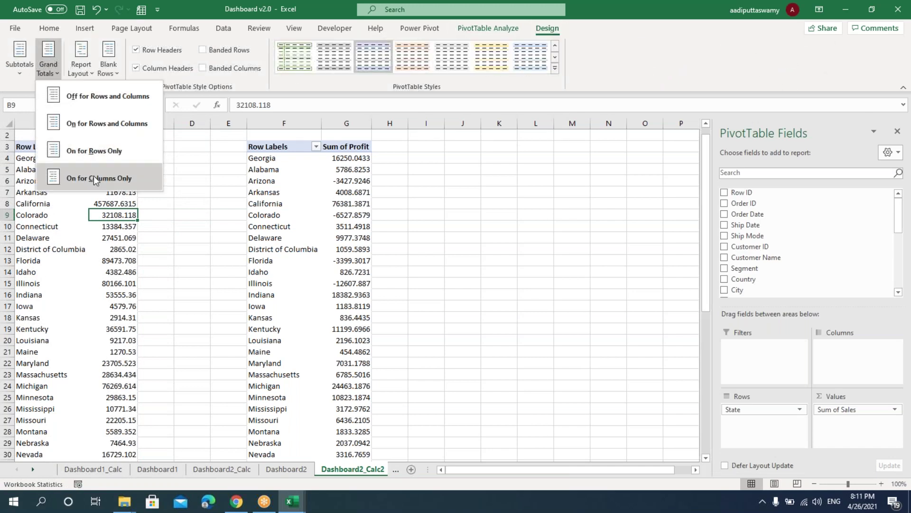
{"action": "left_click", "coordinate": [100, 98]}
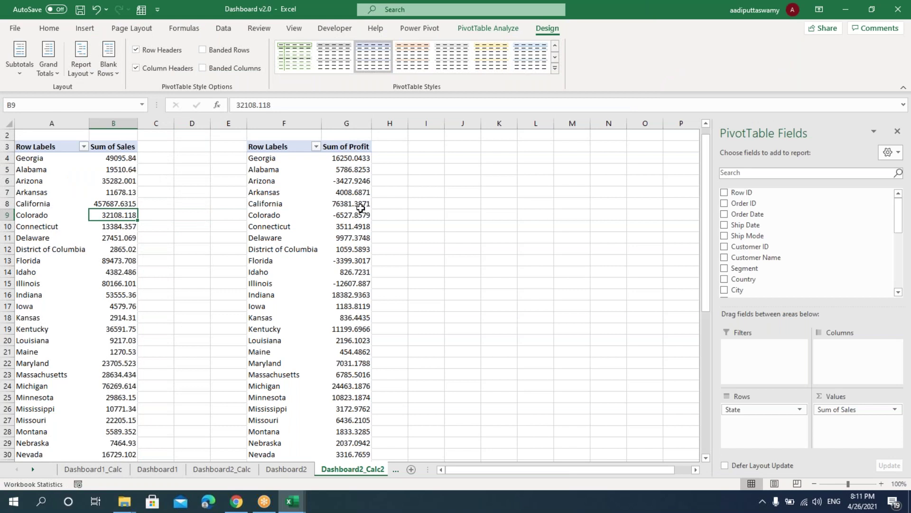
{"action": "left_click", "coordinate": [359, 212]}
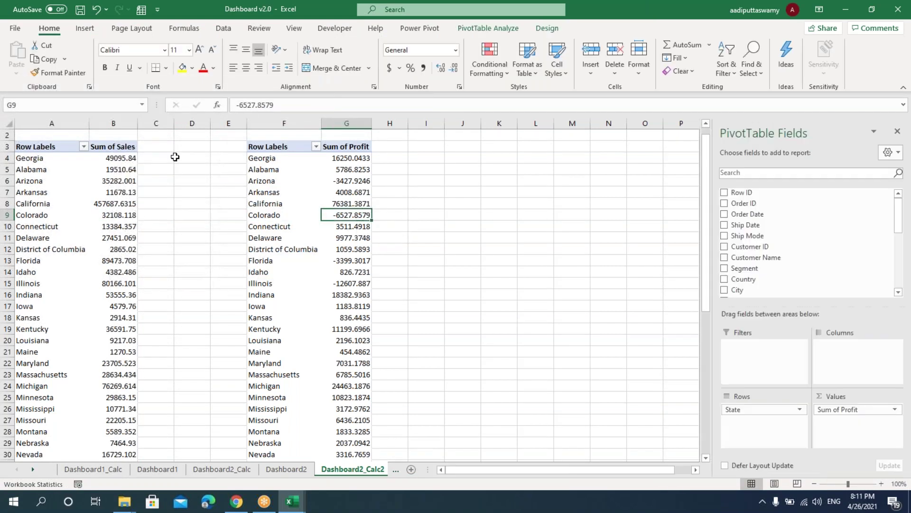
{"action": "left_click", "coordinate": [547, 28]}
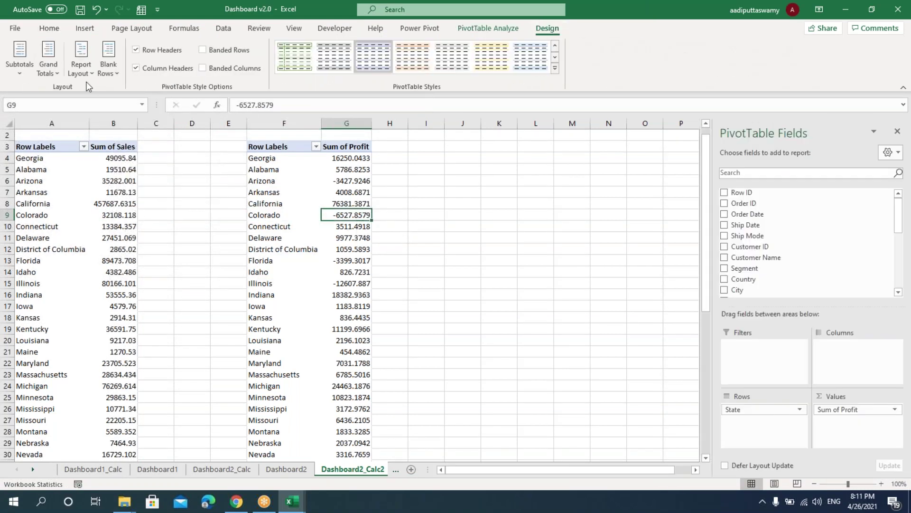
{"action": "left_click", "coordinate": [48, 59]}
{"action": "left_click", "coordinate": [71, 97]}
{"action": "left_click", "coordinate": [464, 297]}
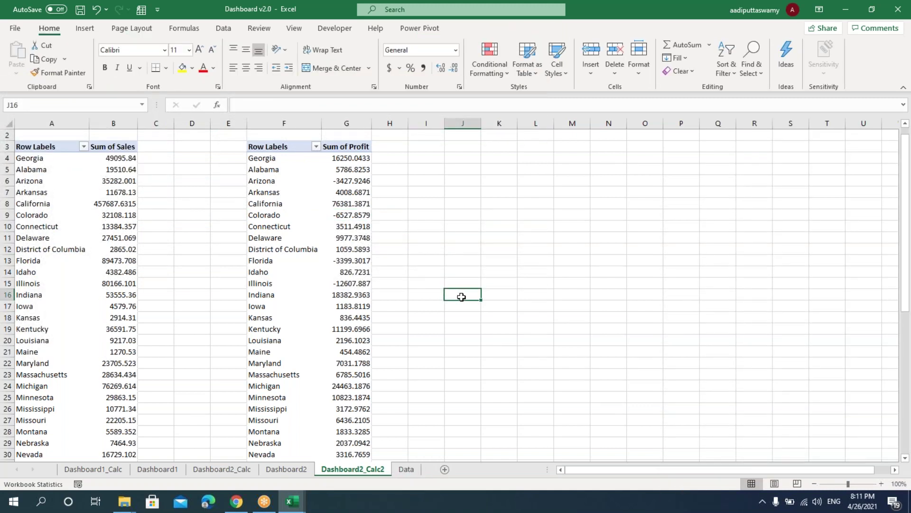
Switch to the Dashboard workbook to examine its regional sales and profit charts, and return to Dashboard v2.0
{"action": "mouse_move", "coordinate": [292, 503]}
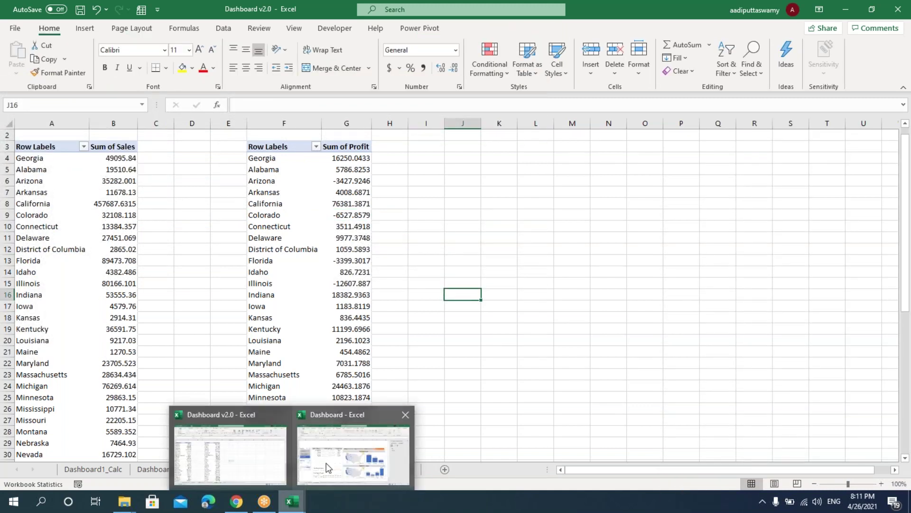
{"action": "left_click", "coordinate": [352, 448]}
{"action": "left_click", "coordinate": [645, 258]}
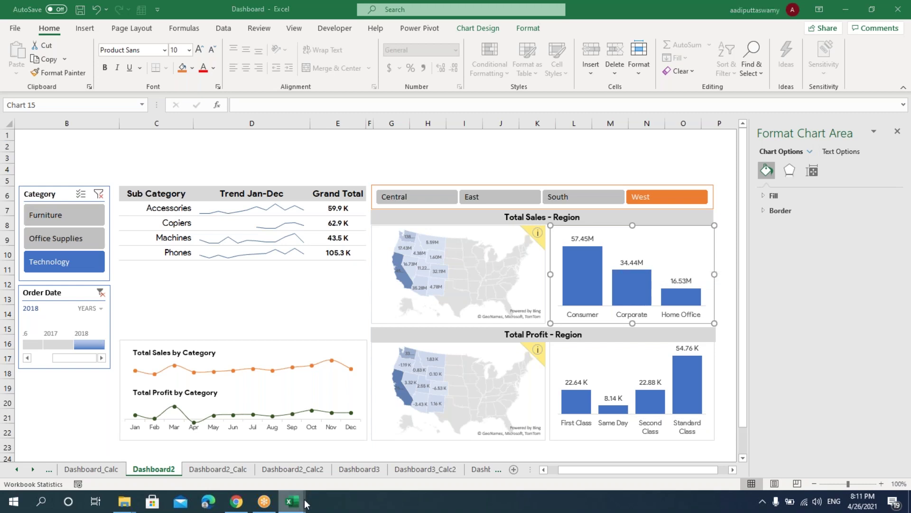
{"action": "mouse_move", "coordinate": [307, 489]}
{"action": "left_click", "coordinate": [261, 467]}
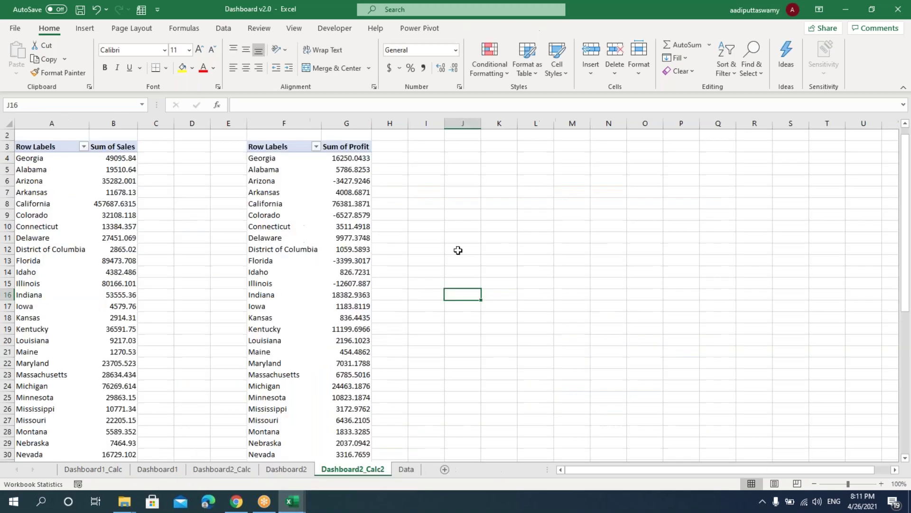
Copy the whole state Profit PivotTable and paste the duplicate starting at cell O3
{"action": "left_click", "coordinate": [437, 162]}
{"action": "key", "text": "Left"}
{"action": "key", "text": "Left"}
{"action": "key", "text": "Left"}
{"action": "key", "text": "Up"}
{"action": "key", "text": "shift+Right"}
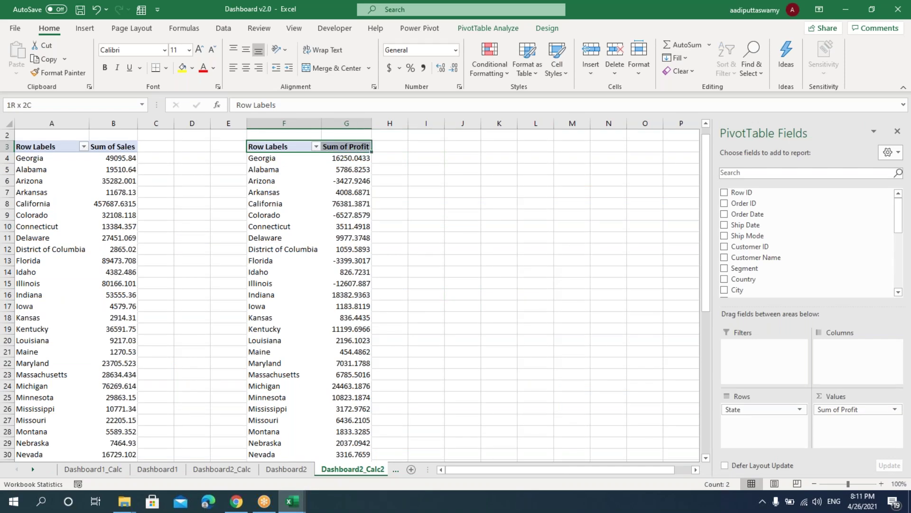
{"action": "key", "text": "ctrl+shift+Down"}
{"action": "key", "text": "ctrl+c"}
{"action": "key", "text": "Up"}
{"action": "key", "text": "Down"}
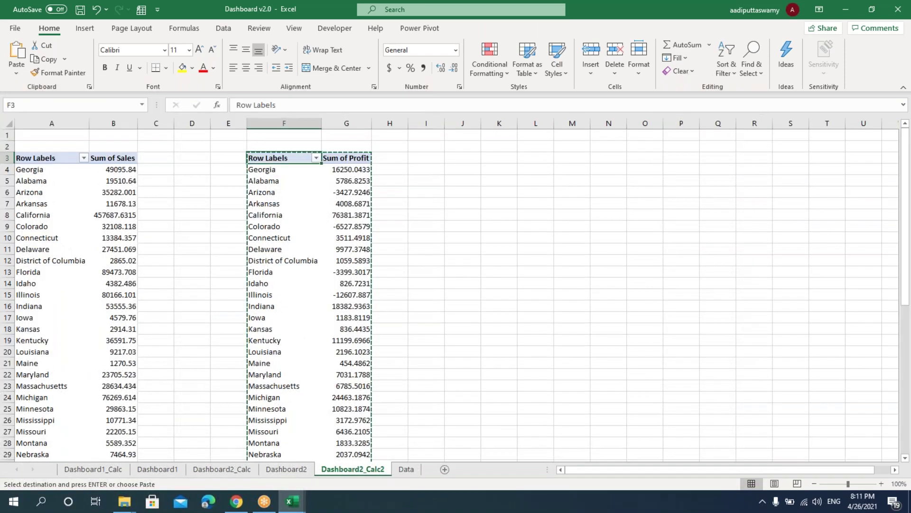
{"action": "key", "text": "Right"}
{"action": "key", "text": "Right"}
{"action": "key", "text": "Right"}
{"action": "key", "text": "Right"}
{"action": "key", "text": "Right"}
{"action": "key", "text": "Right"}
{"action": "key", "text": "Right"}
{"action": "key", "text": "Right"}
{"action": "key", "text": "Right"}
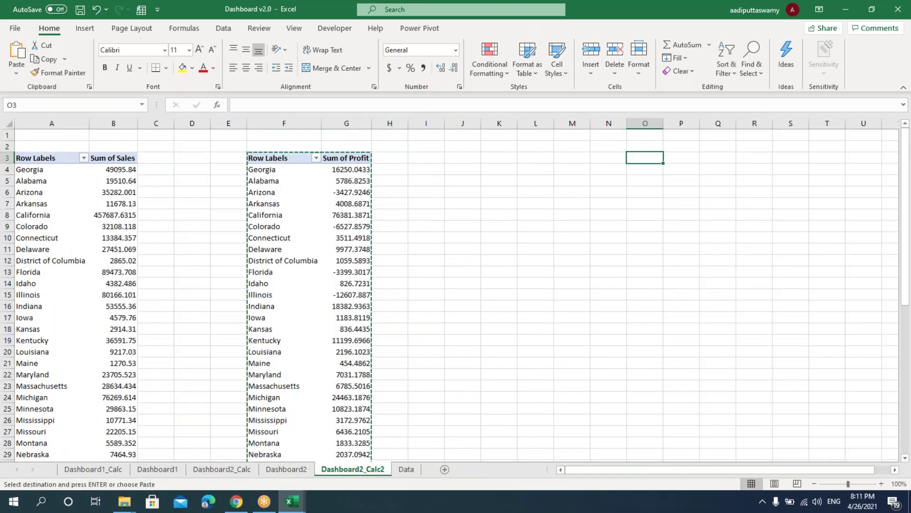
{"action": "key", "text": "ctrl+v"}
Replace State with Category as the rows of the PivotTable at O3
{"action": "left_click_drag", "start_coordinate": [759, 411], "coordinate": [529, 378]}
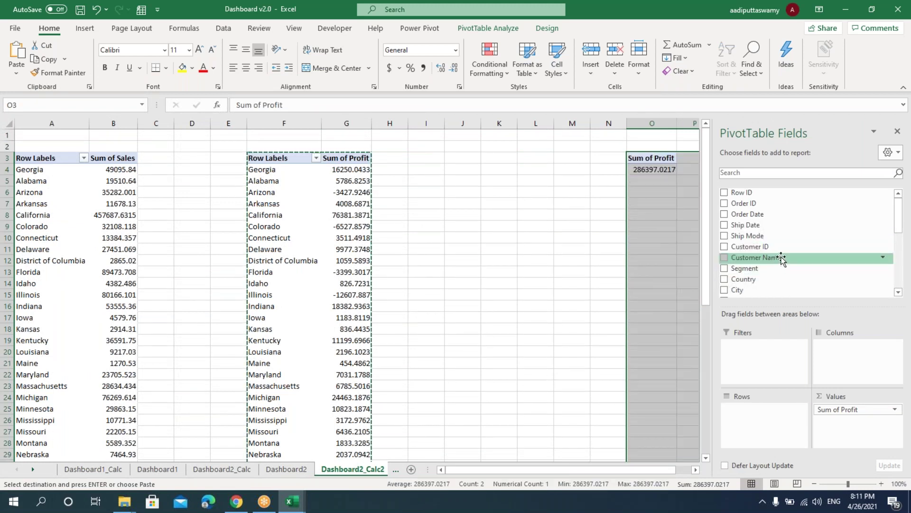
{"action": "left_click_drag", "start_coordinate": [898, 216], "coordinate": [900, 247]}
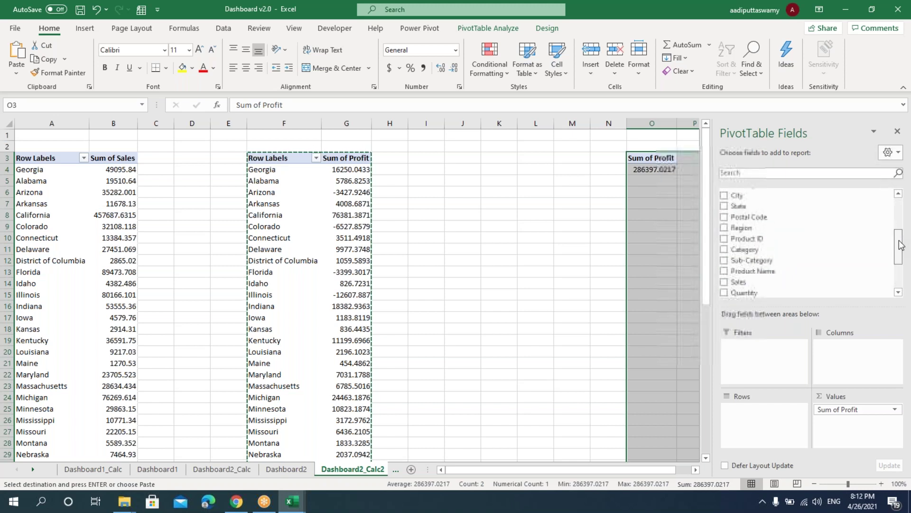
{"action": "left_click_drag", "start_coordinate": [783, 250], "coordinate": [788, 420]}
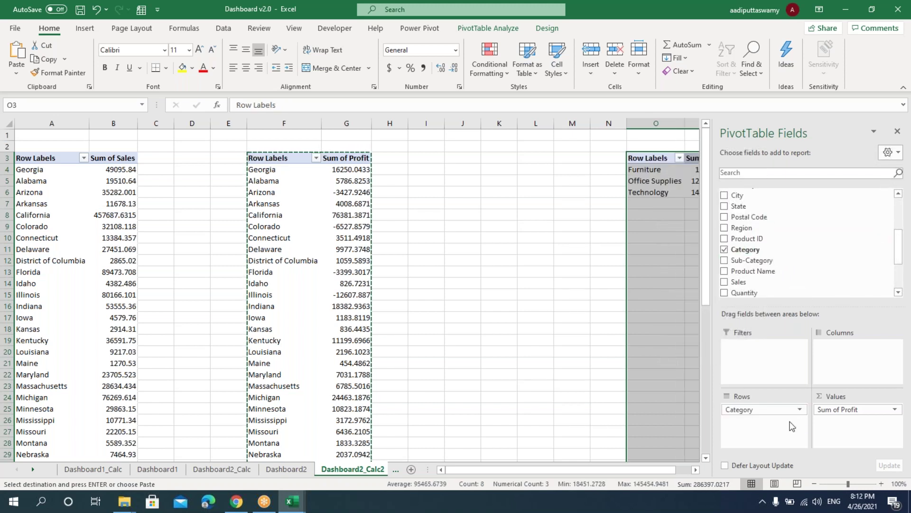
Copy the Category Profit PivotTable in O3:P6, paste the duplicate starting at cell O14, and clear the copy selection
{"action": "left_click", "coordinate": [536, 294]}
{"action": "key", "text": "Right"}
{"action": "key", "text": "Right"}
{"action": "key", "text": "Right"}
{"action": "key", "text": "Right"}
{"action": "key", "text": "Right"}
{"action": "key", "text": "Right"}
{"action": "key", "text": "Right"}
{"action": "key", "text": "Right"}
{"action": "key", "text": "Right"}
{"action": "key", "text": "Right"}
{"action": "key", "text": "Right"}
{"action": "key", "text": "Right"}
{"action": "key", "text": "Right"}
{"action": "key", "text": "Right"}
{"action": "key", "text": "Right"}
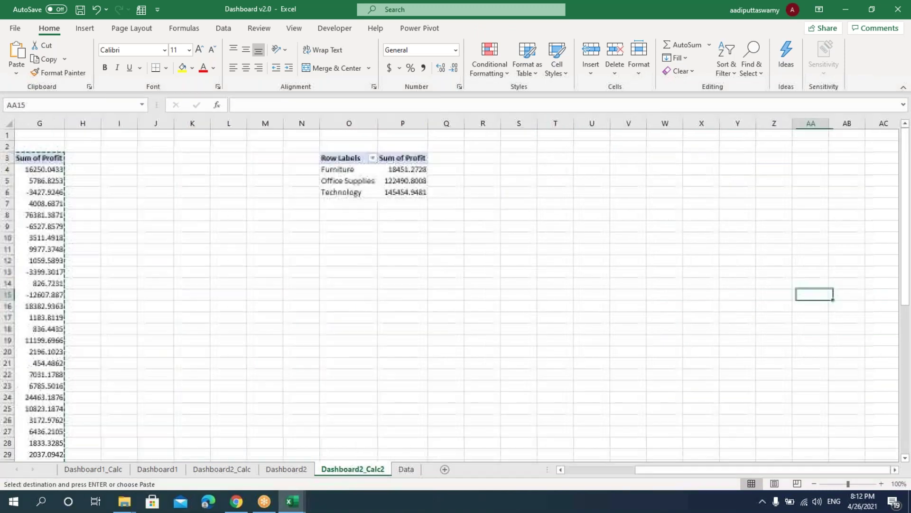
{"action": "key", "text": "Left"}
{"action": "key", "text": "Left"}
{"action": "key", "text": "Left"}
{"action": "key", "text": "Left"}
{"action": "key", "text": "Left"}
{"action": "key", "text": "Left"}
{"action": "key", "text": "Left"}
{"action": "key", "text": "Left"}
{"action": "key", "text": "Left"}
{"action": "key", "text": "Left"}
{"action": "key", "text": "Left"}
{"action": "key", "text": "Left"}
{"action": "key", "text": "Left"}
{"action": "key", "text": "Left"}
{"action": "key", "text": "ctrl+Up"}
{"action": "key", "text": "Right"}
{"action": "key", "text": "Right"}
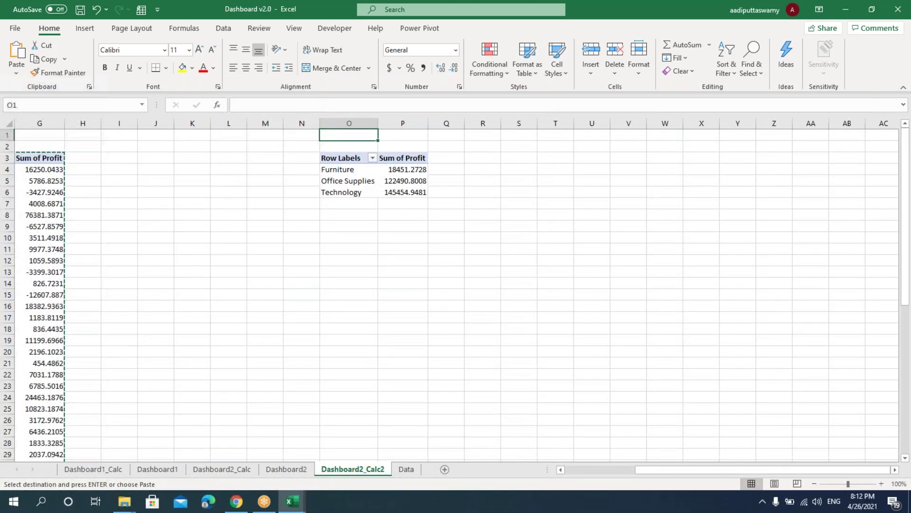
{"action": "key", "text": "Down"}
{"action": "key", "text": "Down"}
{"action": "key", "text": "shift+Down"}
{"action": "key", "text": "shift+Down"}
{"action": "key", "text": "shift+Down"}
{"action": "key", "text": "shift+Right"}
{"action": "key", "text": "shift+Right"}
{"action": "key", "text": "shift+Left"}
{"action": "key", "text": "ctrl+c"}
{"action": "key", "text": "Down"}
{"action": "key", "text": "Down"}
{"action": "key", "text": "Down"}
{"action": "key", "text": "Down"}
{"action": "key", "text": "Down"}
{"action": "key", "text": "Down"}
{"action": "key", "text": "Down"}
{"action": "key", "text": "Down"}
{"action": "key", "text": "Down"}
{"action": "key", "text": "Down"}
{"action": "key", "text": "Down"}
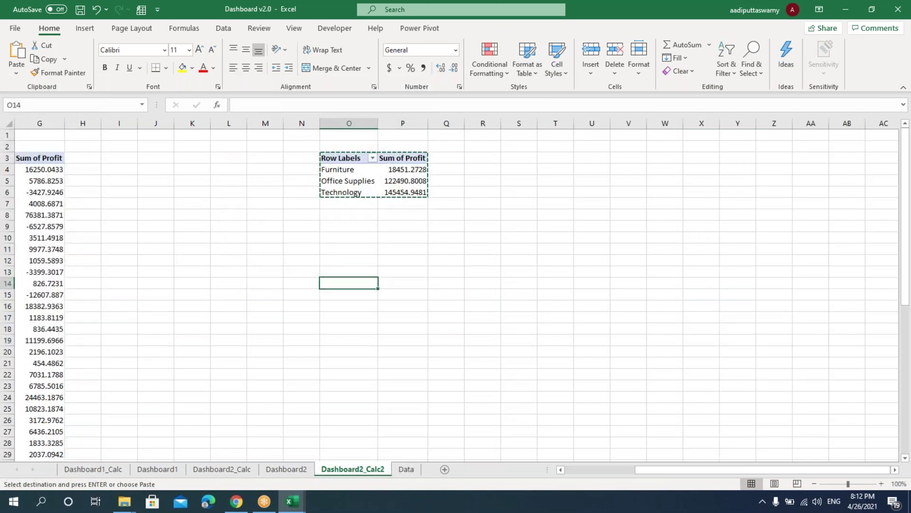
{"action": "key", "text": "ctrl+v"}
{"action": "key", "text": "Escape"}
Replace Profit with Sum of Sales as the values of the Category PivotTable at O3
{"action": "left_click", "coordinate": [413, 180]}
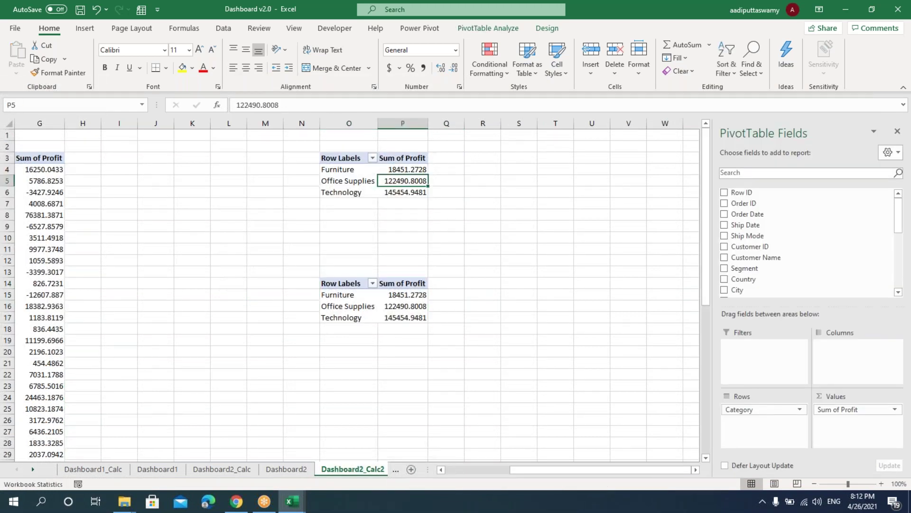
{"action": "left_click_drag", "start_coordinate": [861, 409], "coordinate": [646, 433]}
{"action": "scroll", "coordinate": [805, 264], "scroll_direction": "down", "scroll_amount": 5}
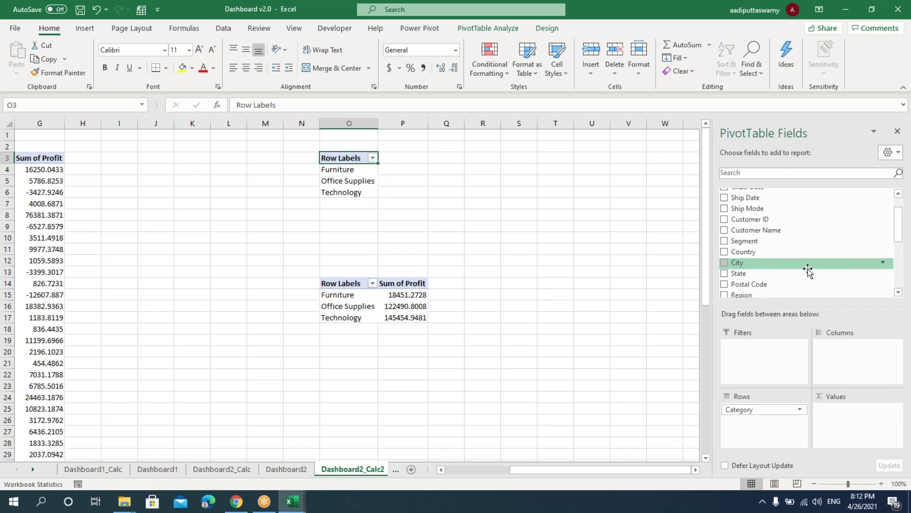
{"action": "left_click_drag", "start_coordinate": [739, 211], "coordinate": [854, 427]}
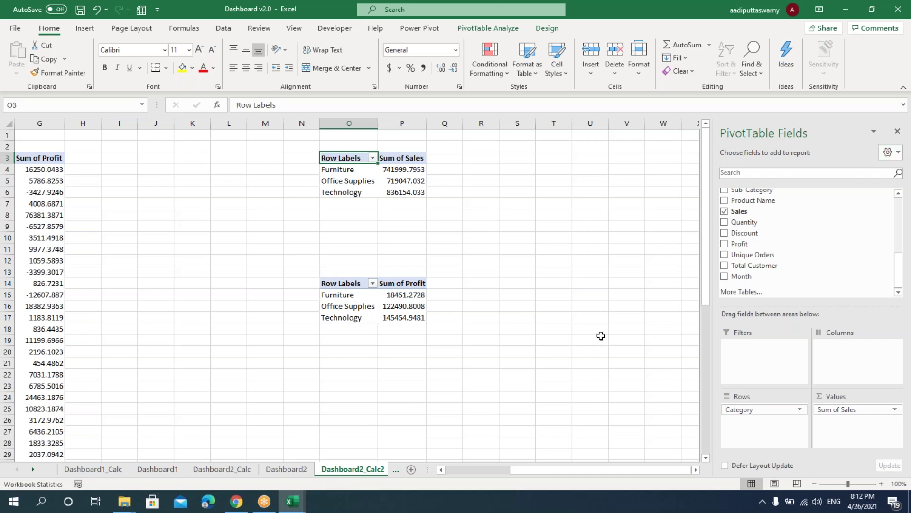
Link cell S4 to the category table with =O4, fill the formula across S4:T6, and autofit column S
{"action": "left_click", "coordinate": [561, 257]}
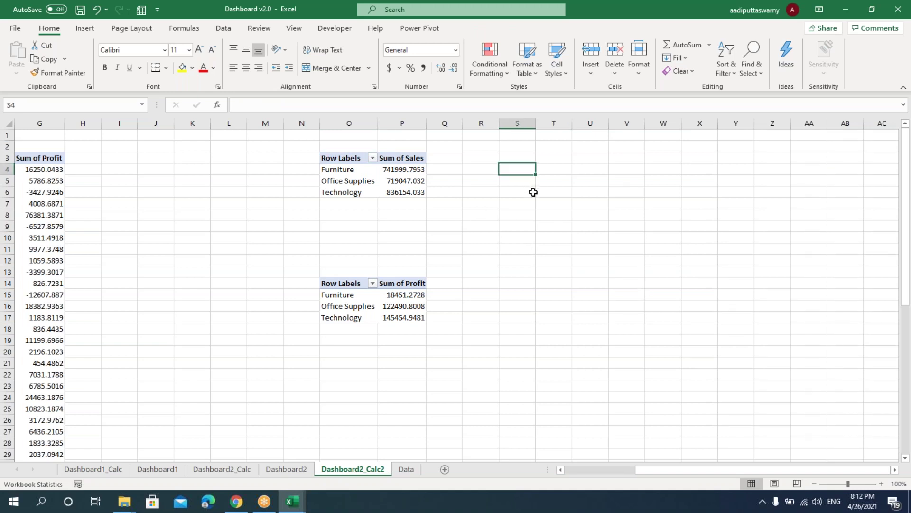
{"action": "type", "text": "="}
{"action": "key", "text": "Left"}
{"action": "key", "text": "Left"}
{"action": "key", "text": "Left"}
{"action": "key", "text": "Left"}
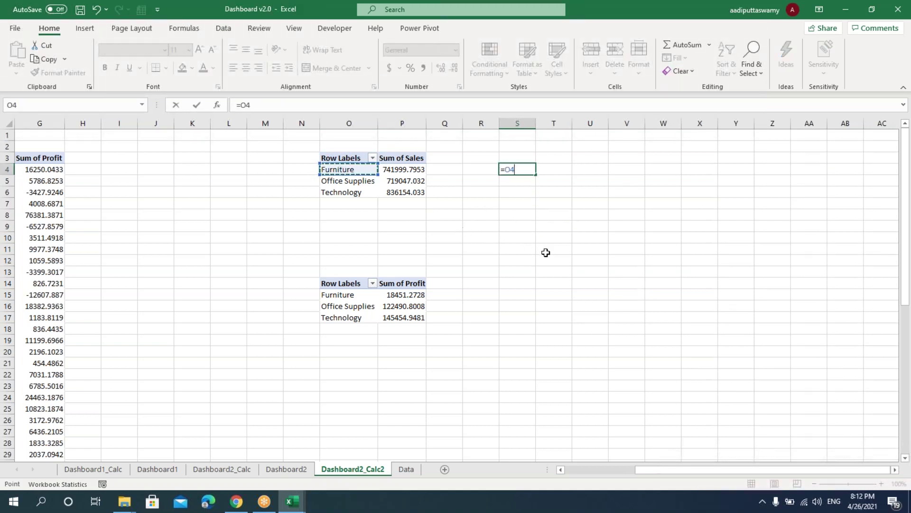
{"action": "key", "text": "Return"}
{"action": "left_click_drag", "start_coordinate": [517, 169], "coordinate": [563, 192]}
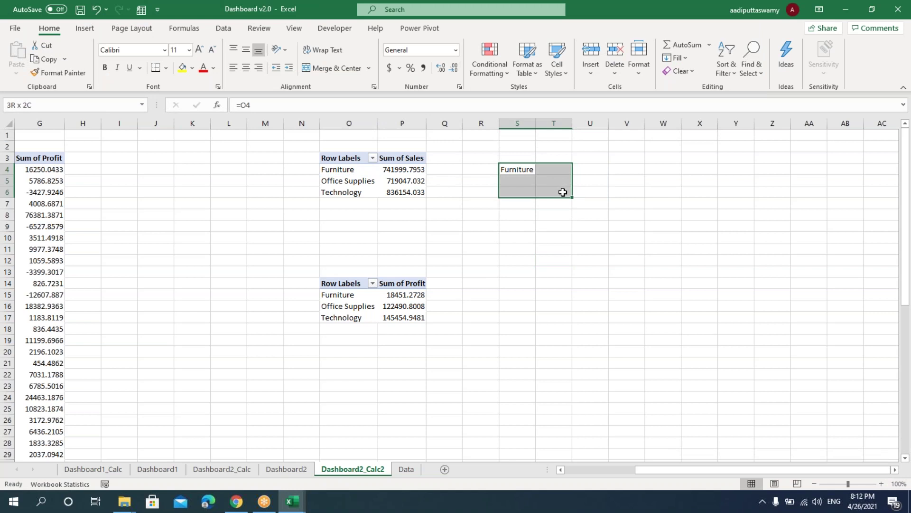
{"action": "key", "text": "ctrl+d"}
{"action": "key", "text": "ctrl+r"}
{"action": "left_click_drag", "start_coordinate": [536, 124], "coordinate": [536, 123]}
{"action": "double_click", "coordinate": [536, 123]}
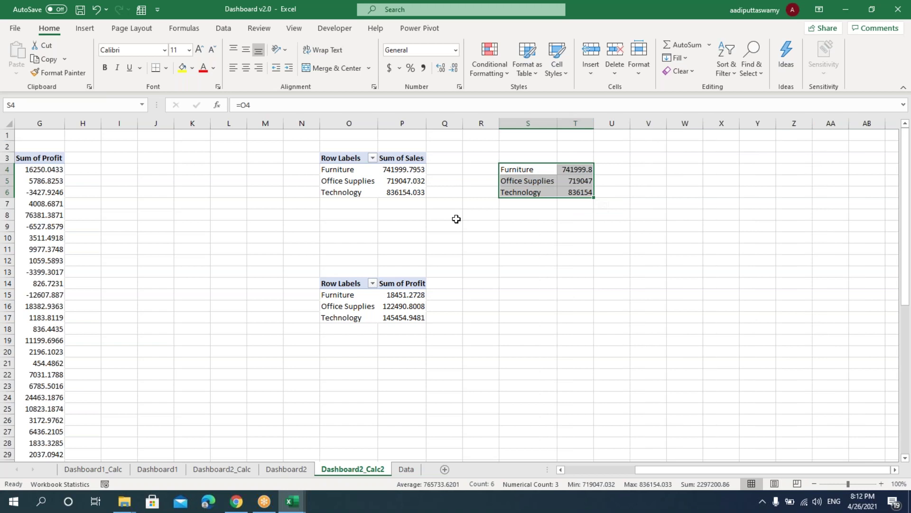
Copy the linked range S4:T6 to S15 to reference the Category Profit PivotTable, and clear the copy selection
{"action": "key", "text": "ctrl+c"}
{"action": "left_click", "coordinate": [517, 295]}
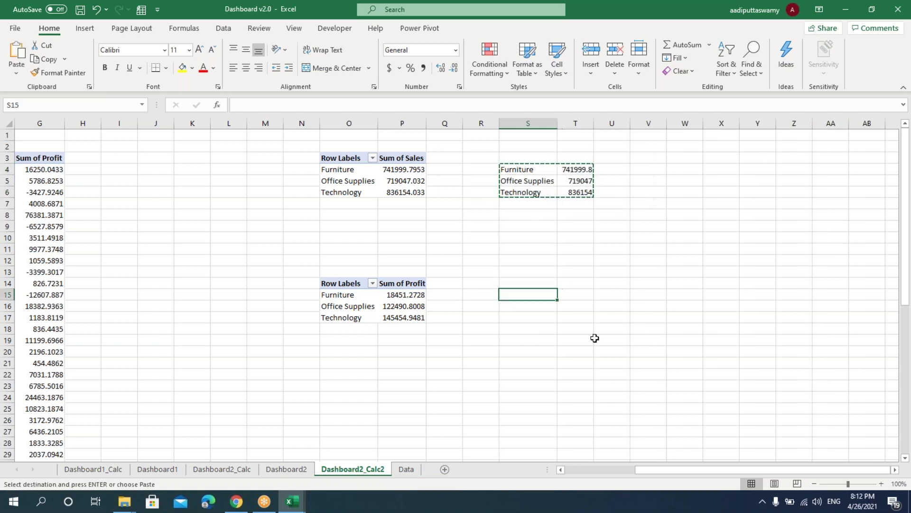
{"action": "key", "text": "ctrl+v"}
{"action": "key", "text": "Escape"}
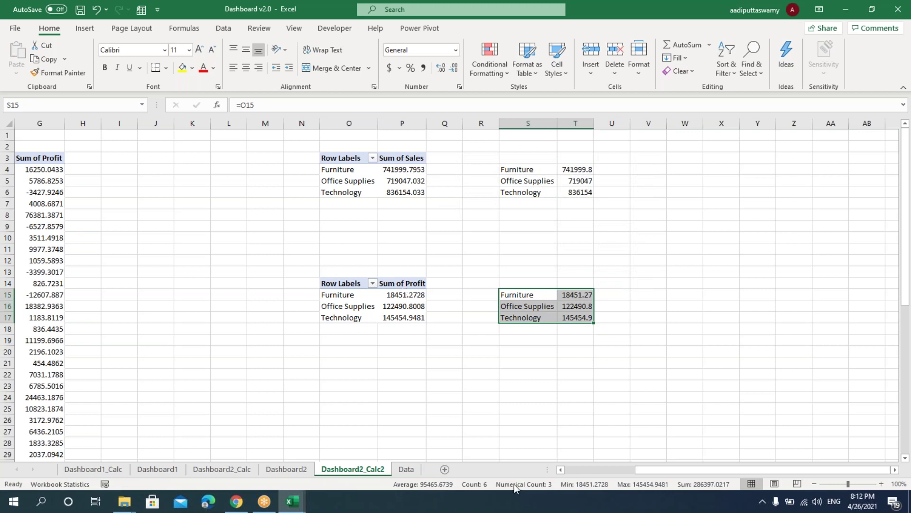
Insert a blank filled map chart on the Dashboard2 sheet and place it beside the Sub Category table
{"action": "left_click", "coordinate": [285, 469]}
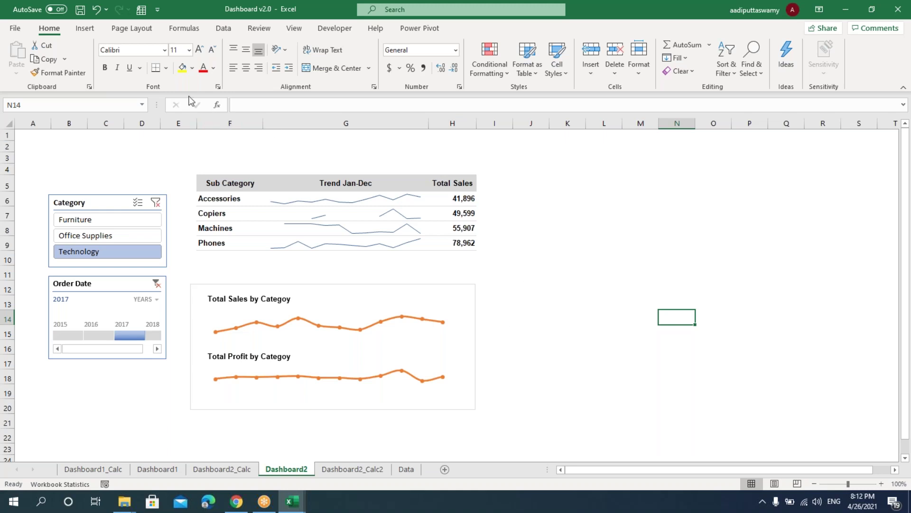
{"action": "left_click", "coordinate": [93, 32]}
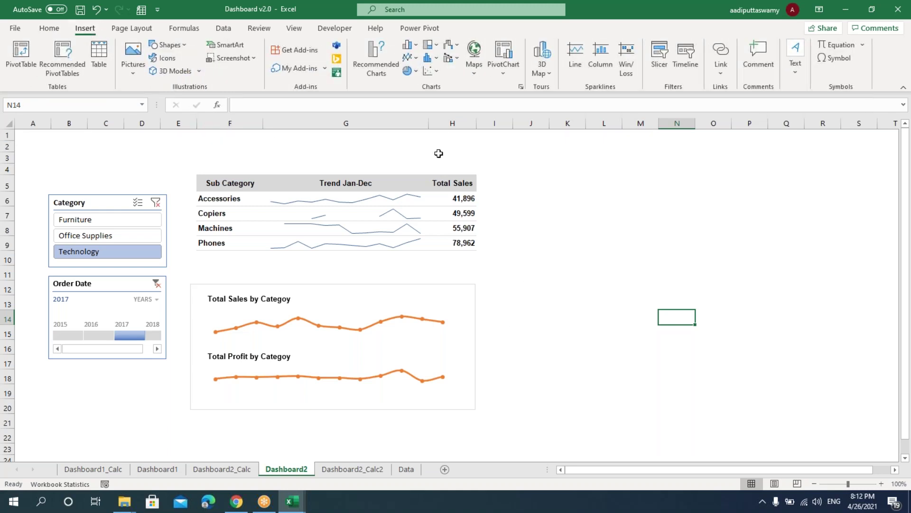
{"action": "left_click", "coordinate": [478, 74]}
{"action": "left_click", "coordinate": [479, 113]}
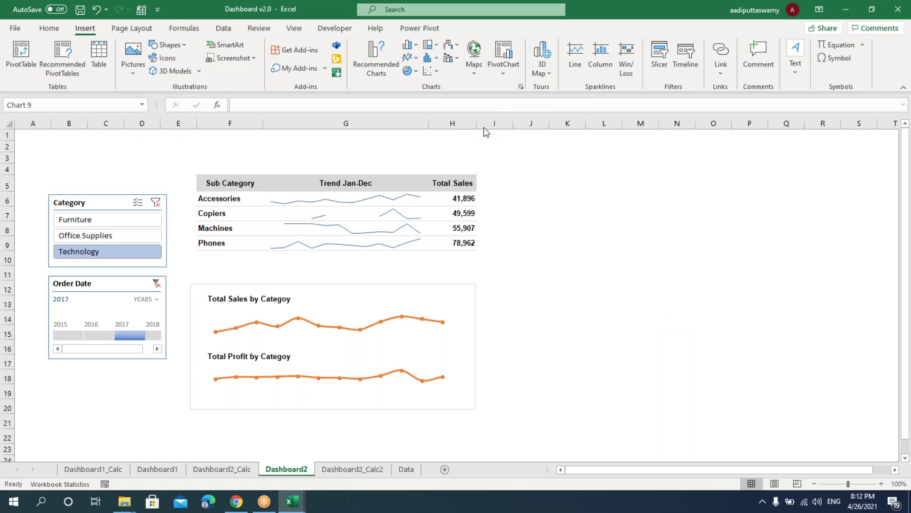
{"action": "left_click_drag", "start_coordinate": [508, 221], "coordinate": [673, 199]}
Set the map chart's data range to the state sales in Dashboard2_Calc2, cells A4:B52
{"action": "right_click", "coordinate": [657, 227]}
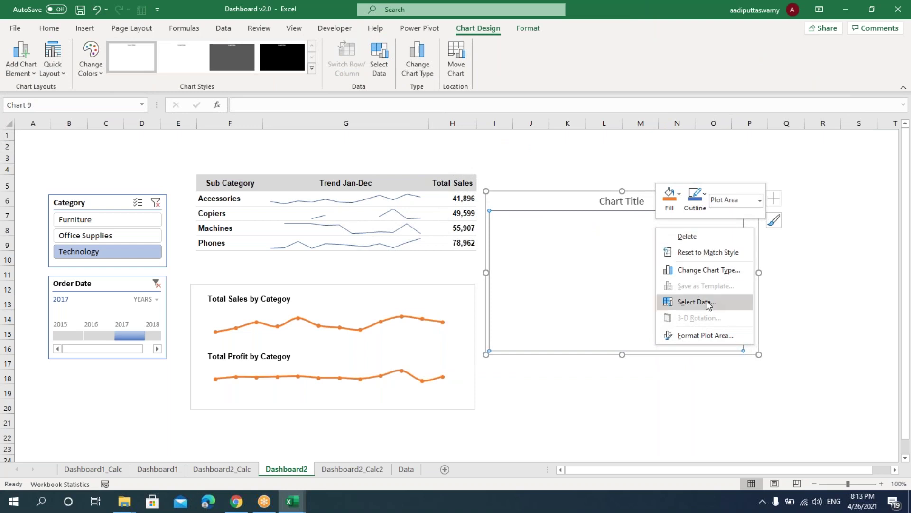
{"action": "left_click", "coordinate": [706, 301]}
{"action": "left_click", "coordinate": [547, 227]}
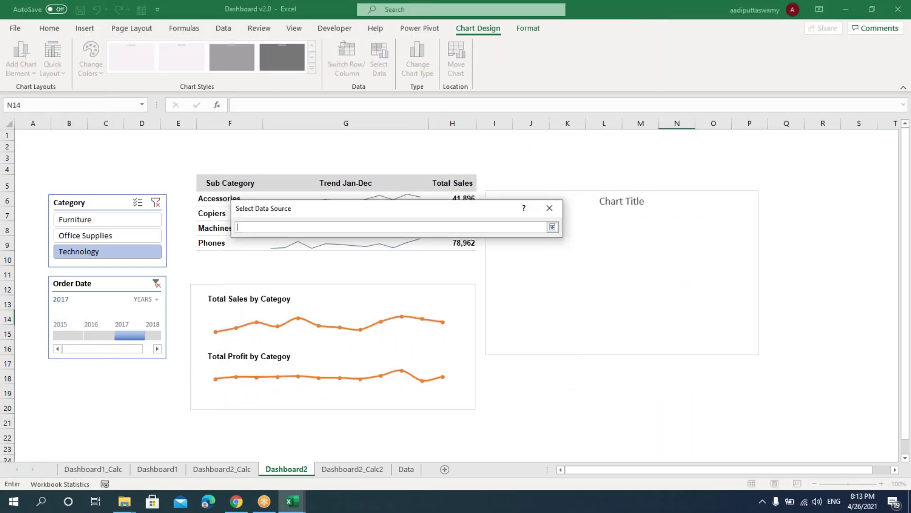
{"action": "left_click", "coordinate": [348, 470]}
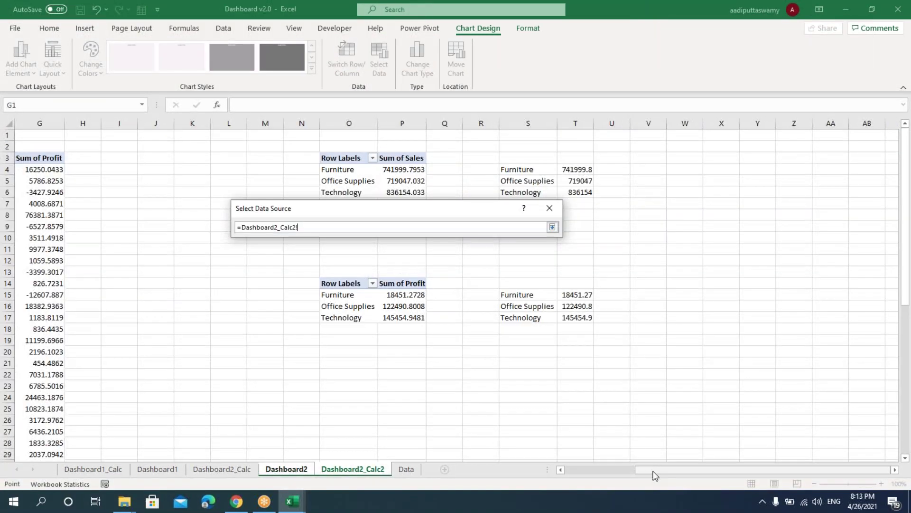
{"action": "left_click_drag", "start_coordinate": [40, 172], "coordinate": [127, 408]}
{"action": "scroll", "coordinate": [150, 378], "scroll_direction": "down", "scroll_amount": 5}
{"action": "scroll", "coordinate": [150, 379], "scroll_direction": "down", "scroll_amount": 4}
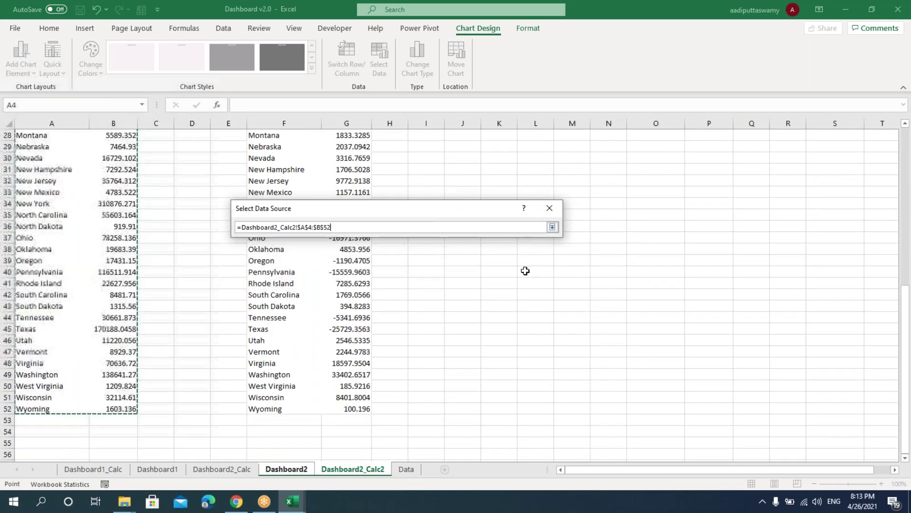
{"action": "left_click", "coordinate": [547, 227]}
{"action": "left_click", "coordinate": [490, 372]}
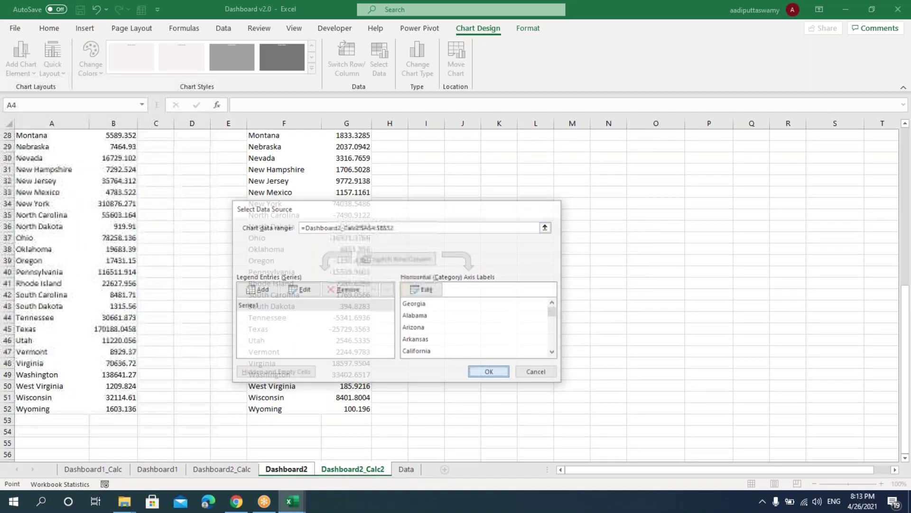
Delete the sales map's legend and chart title, and shrink the map chart beside the Sub Category table
{"action": "left_click_drag", "start_coordinate": [570, 195], "coordinate": [568, 196]}
{"action": "left_click", "coordinate": [721, 282]}
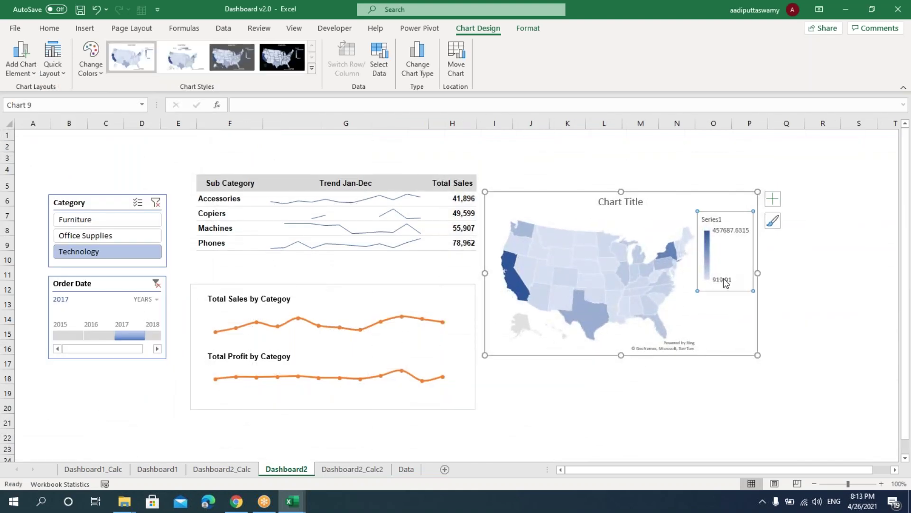
{"action": "key", "text": "Delete"}
{"action": "left_click", "coordinate": [624, 203]}
{"action": "key", "text": "Delete"}
{"action": "left_click_drag", "start_coordinate": [757, 355], "coordinate": [713, 298]}
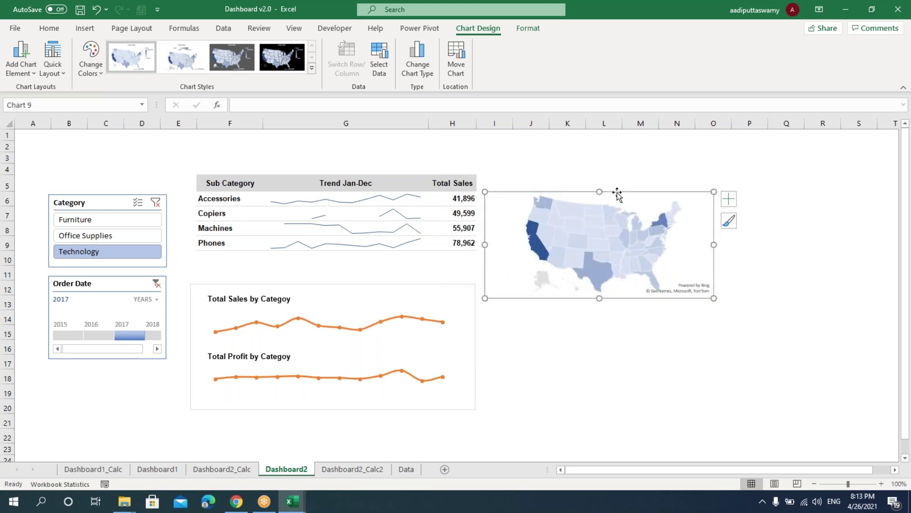
Duplicate the sales map directly below the original, and check the layout against Dashboard2 in the Dashboard workbook
{"action": "left_click_drag", "start_coordinate": [617, 194], "coordinate": [620, 315]}
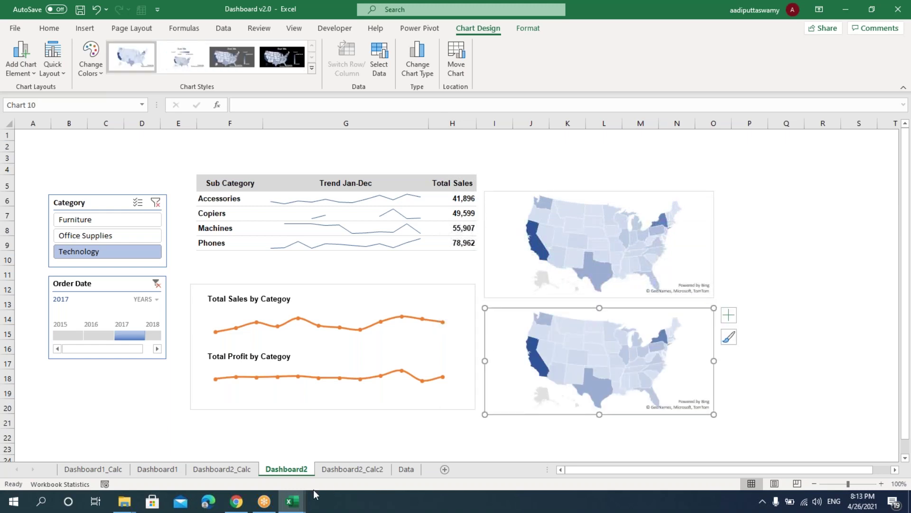
{"action": "mouse_move", "coordinate": [292, 500]}
{"action": "left_click", "coordinate": [265, 469]}
{"action": "left_click", "coordinate": [354, 442]}
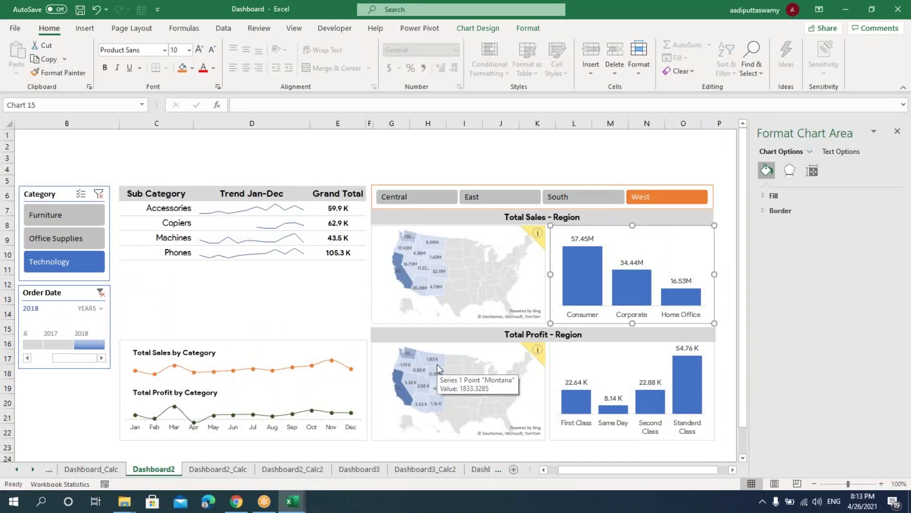
{"action": "key", "text": "alt+Tab"}
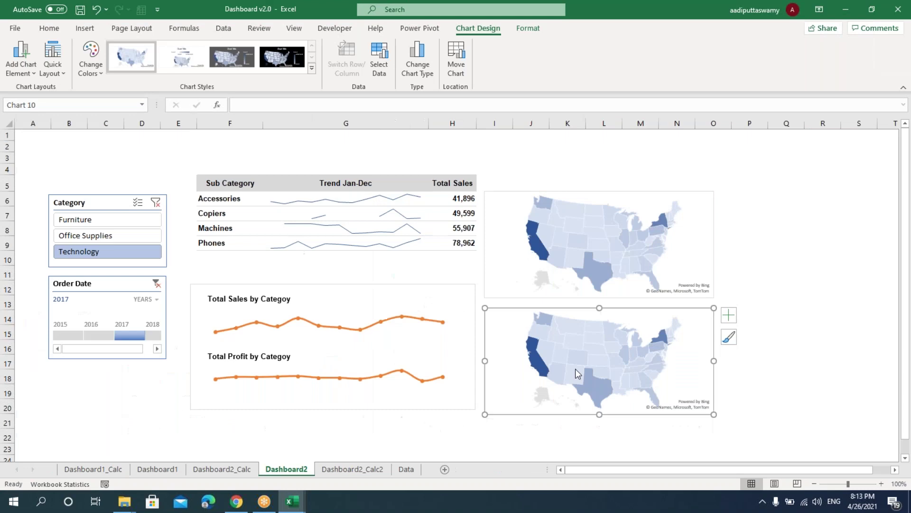
Move the lower map down to widen the gap between the maps, and nudge both maps slightly down together
{"action": "left_click_drag", "start_coordinate": [630, 309], "coordinate": [629, 322]}
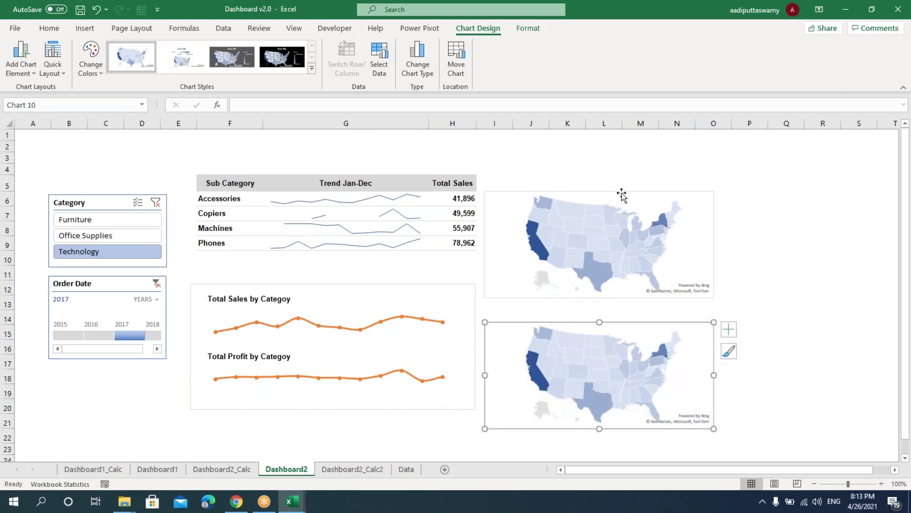
{"action": "left_click", "coordinate": [621, 195], "text": "ctrl"}
{"action": "key", "text": "Down"}
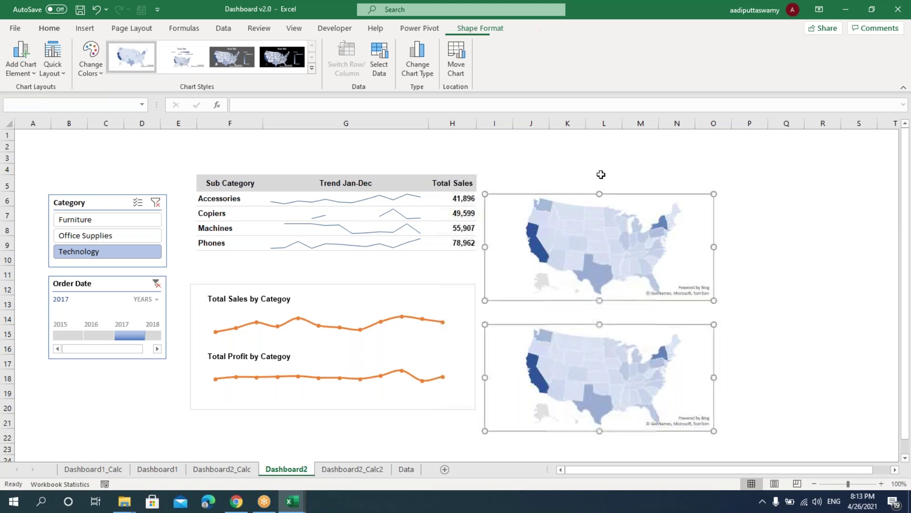
{"action": "left_click", "coordinate": [601, 174]}
Draw a rectangle header bar about 0.32" high and 6.72" wide above the upper map, extending beyond the map into column R
{"action": "left_click", "coordinate": [85, 29]}
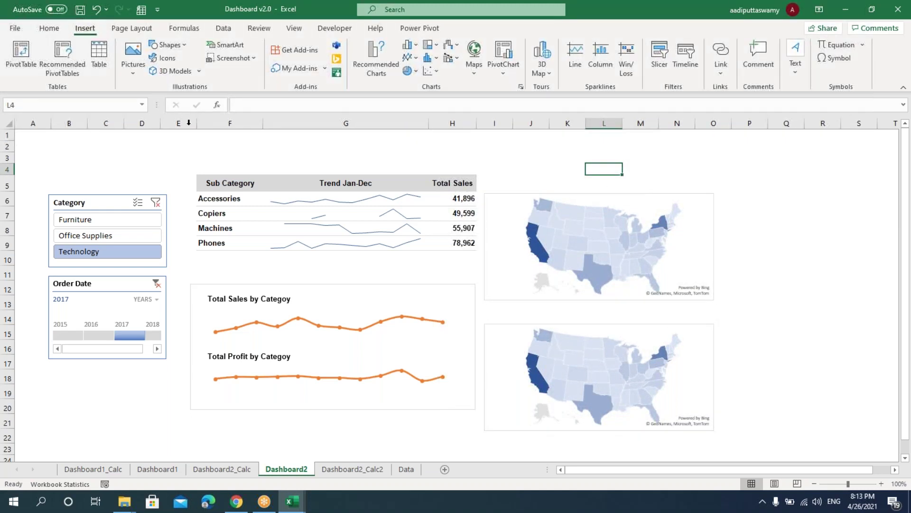
{"action": "left_click", "coordinate": [190, 43]}
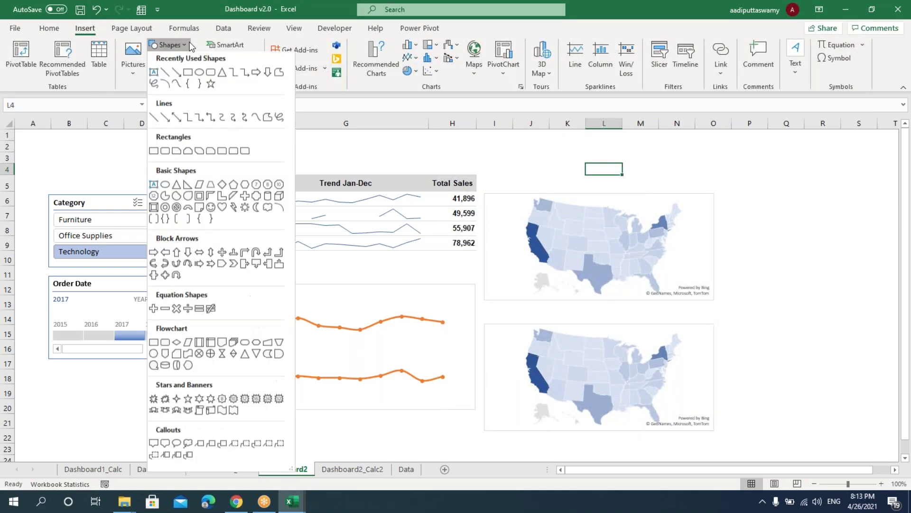
{"action": "left_click", "coordinate": [188, 72]}
{"action": "left_click_drag", "start_coordinate": [483, 173], "coordinate": [851, 191]}
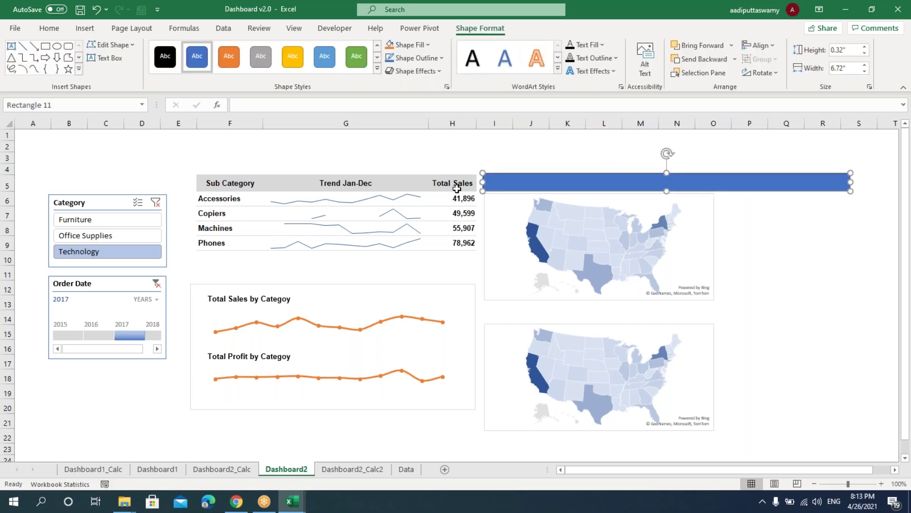
Fill the header bar with light gray to match the table header, and remove its outline
{"action": "left_click", "coordinate": [430, 43]}
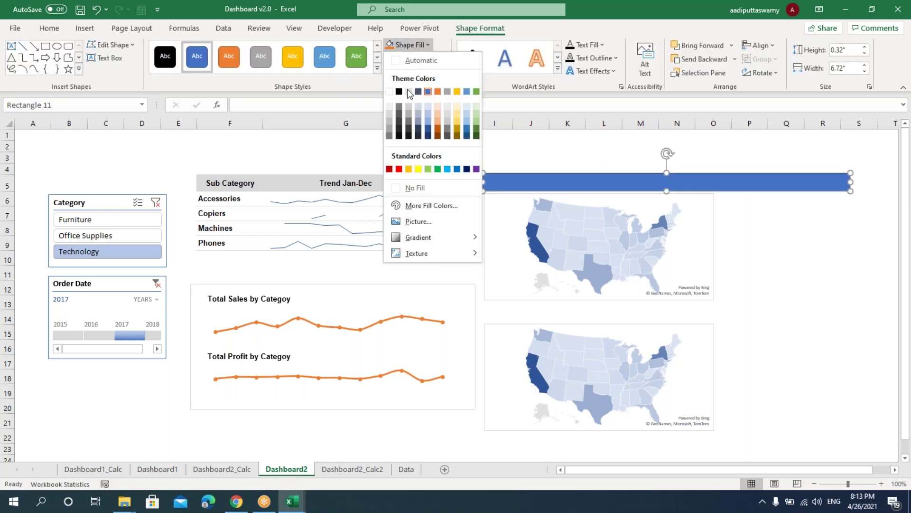
{"action": "left_click", "coordinate": [389, 115]}
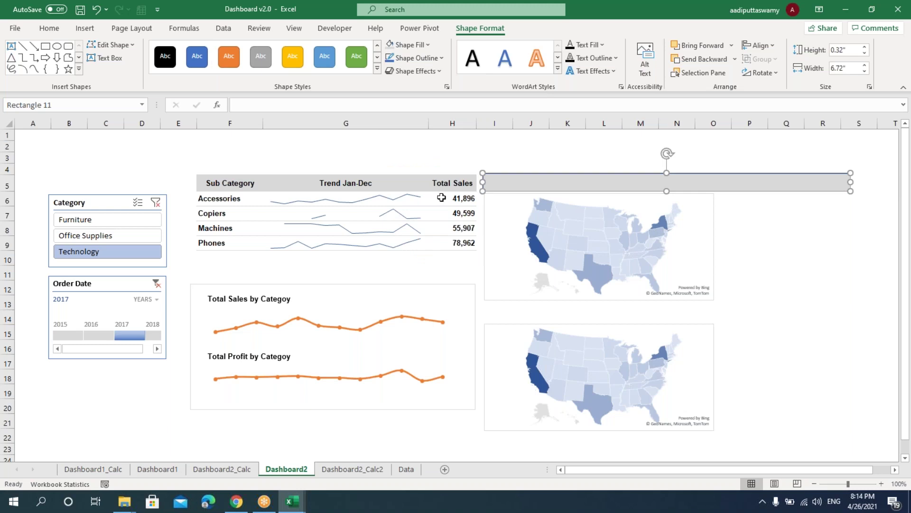
{"action": "left_click", "coordinate": [429, 60]}
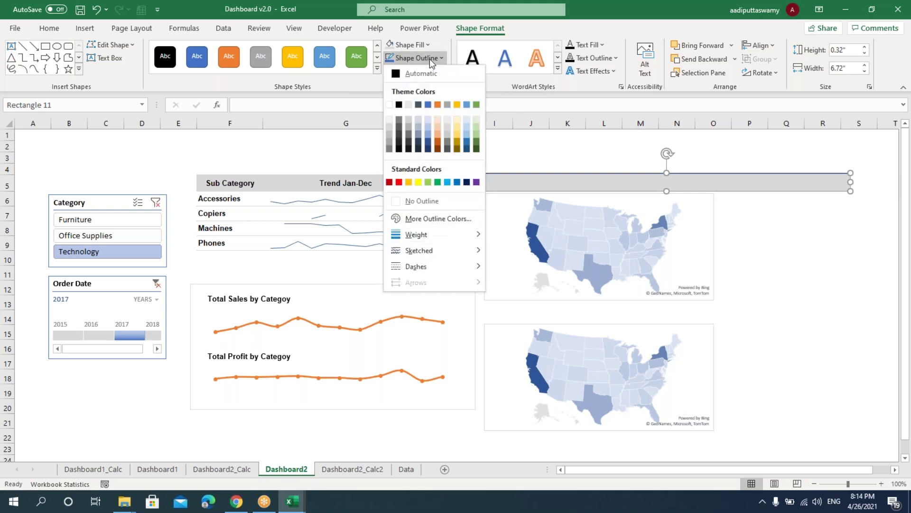
{"action": "left_click", "coordinate": [417, 201]}
{"action": "left_click", "coordinate": [859, 303]}
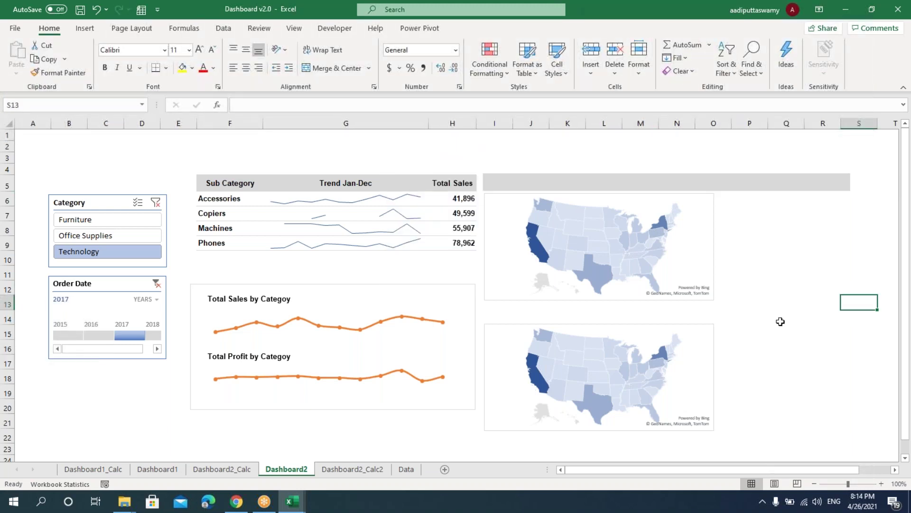
Duplicate the gray header bar into the gap above the lower map
{"action": "left_click", "coordinate": [617, 182]}
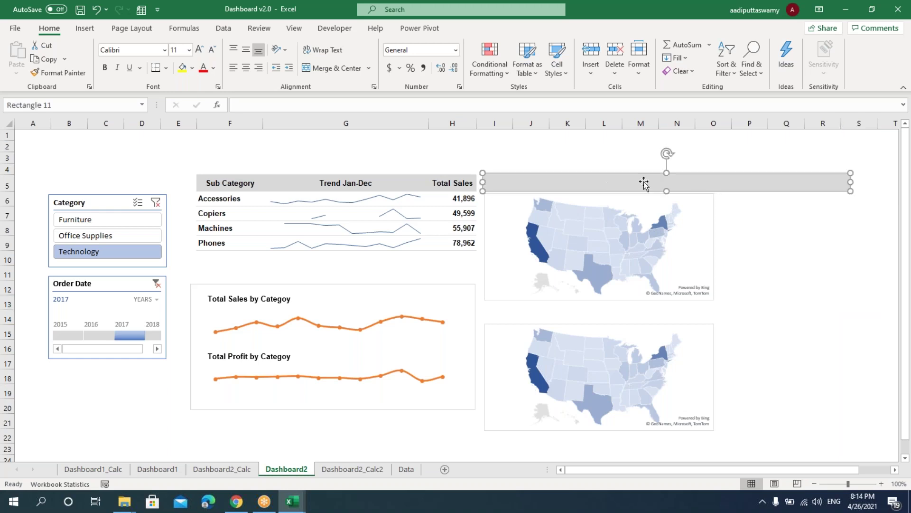
{"action": "left_click_drag", "start_coordinate": [658, 185], "coordinate": [655, 317]}
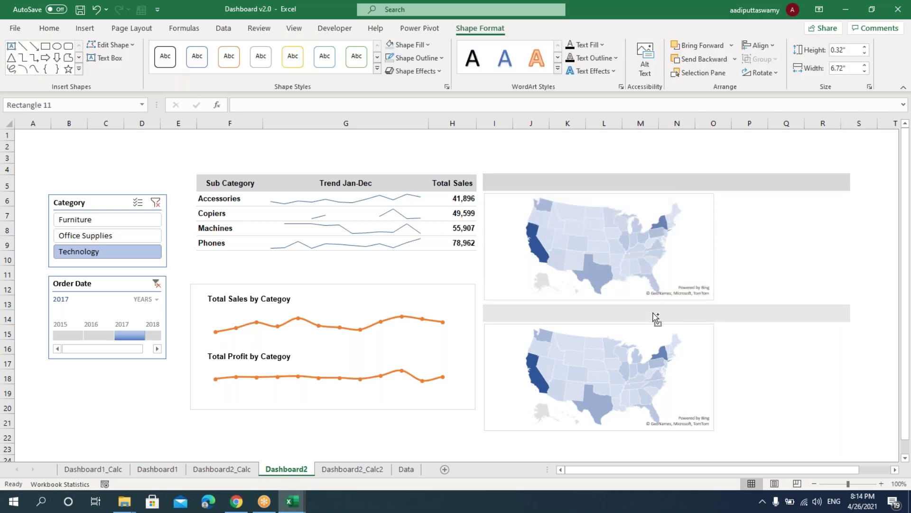
{"action": "left_click", "coordinate": [738, 378]}
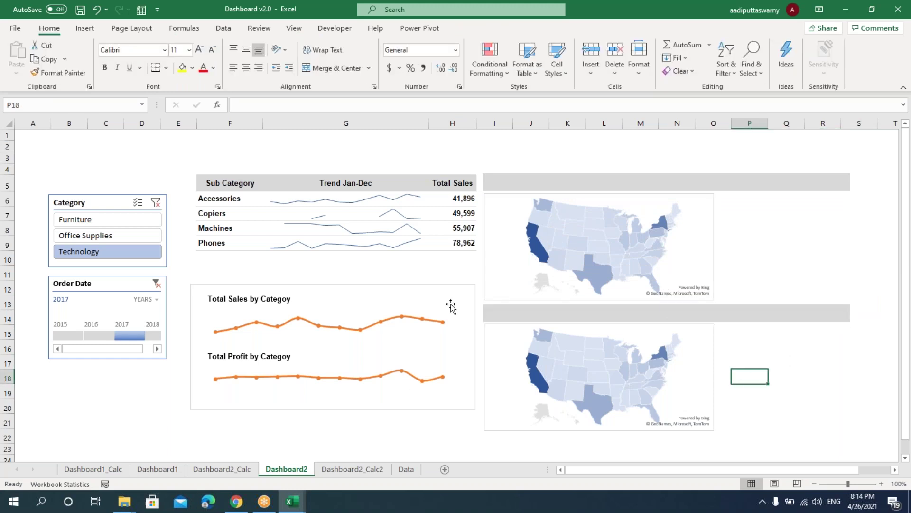
{"action": "left_click", "coordinate": [446, 289]}
{"action": "left_click", "coordinate": [398, 284]}
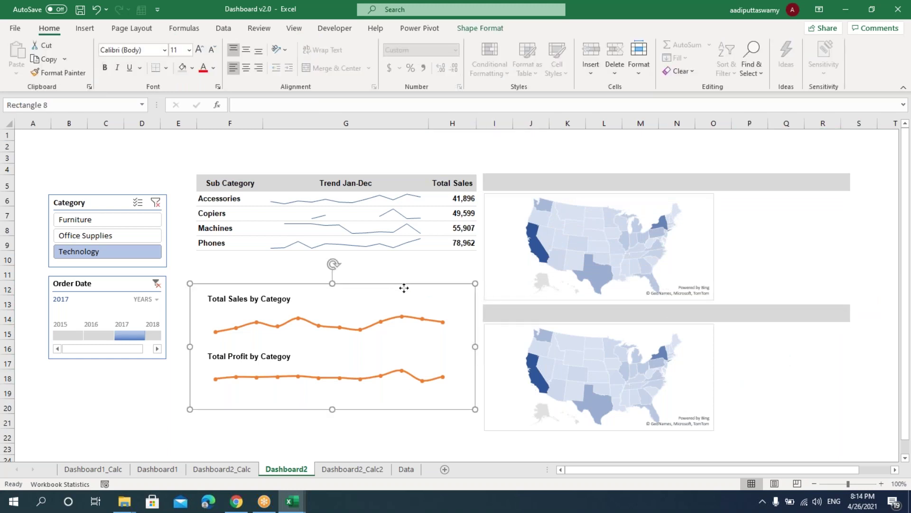
{"action": "left_click_drag", "start_coordinate": [404, 288], "coordinate": [403, 304]}
{"action": "key", "text": "ctrl+z"}
Move the Total Sales title, both trend line charts and their background frame down to align with the lower header bar
{"action": "left_click", "coordinate": [267, 299]}
{"action": "left_click", "coordinate": [329, 325], "text": "ctrl"}
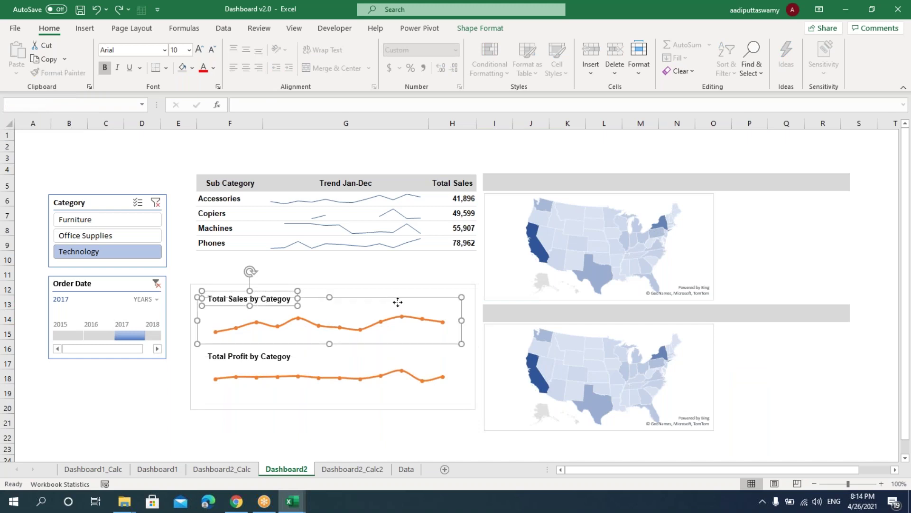
{"action": "left_click", "coordinate": [396, 393], "text": "ctrl"}
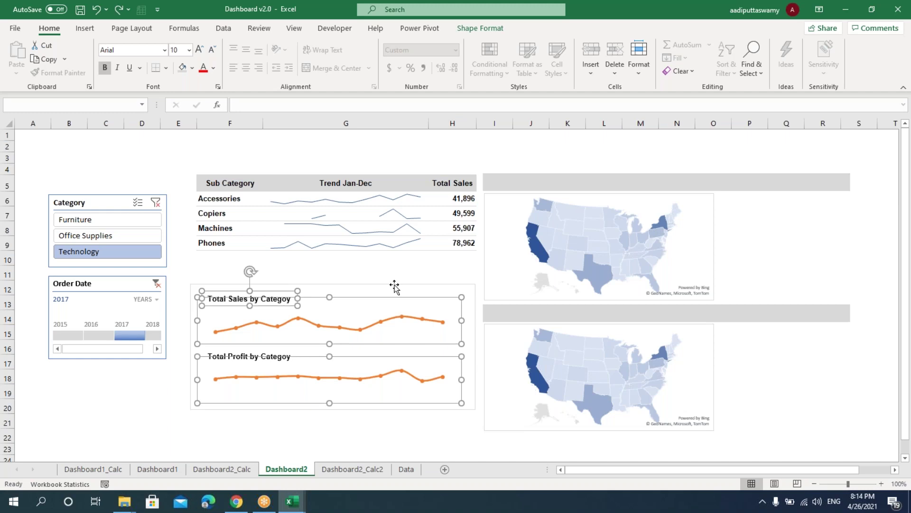
{"action": "left_click_drag", "start_coordinate": [404, 285], "coordinate": [403, 304]}
{"action": "key", "text": "Escape"}
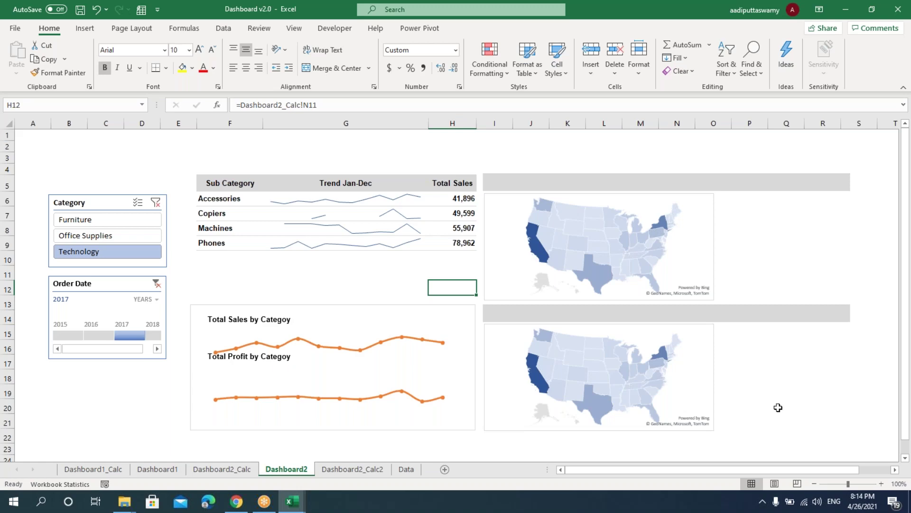
Set the lower map's data range to the state profit data in Dashboard2_Calc2, cells F4:G52
{"action": "left_click", "coordinate": [692, 360]}
{"action": "right_click", "coordinate": [694, 364]}
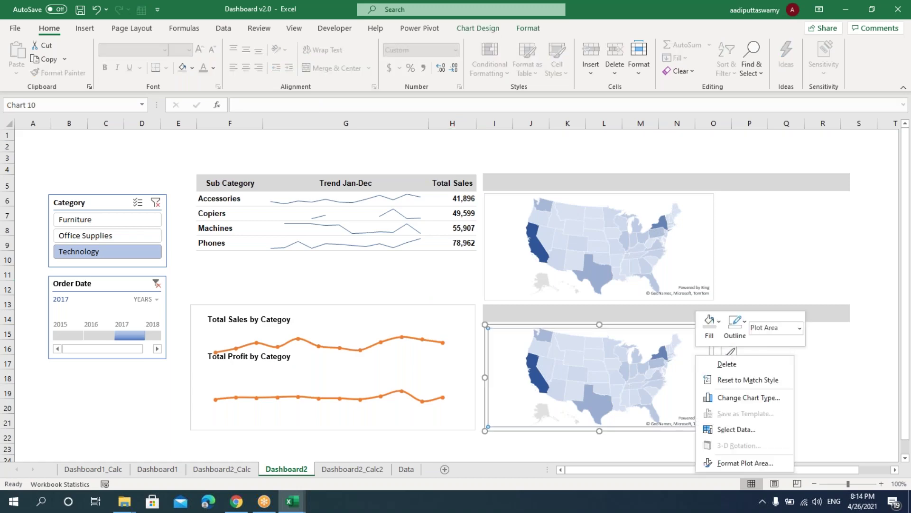
{"action": "left_click", "coordinate": [739, 426]}
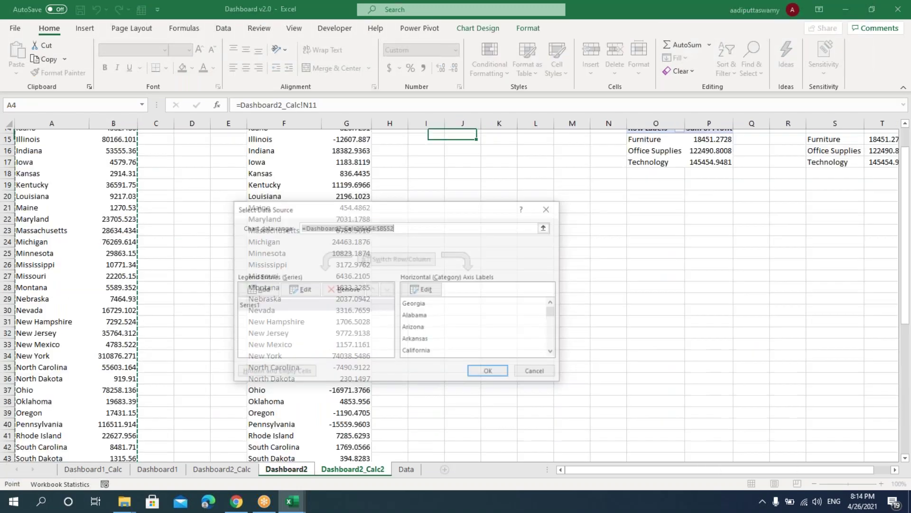
{"action": "scroll", "coordinate": [474, 208], "scroll_direction": "up", "scroll_amount": 1}
{"action": "left_click", "coordinate": [547, 226]}
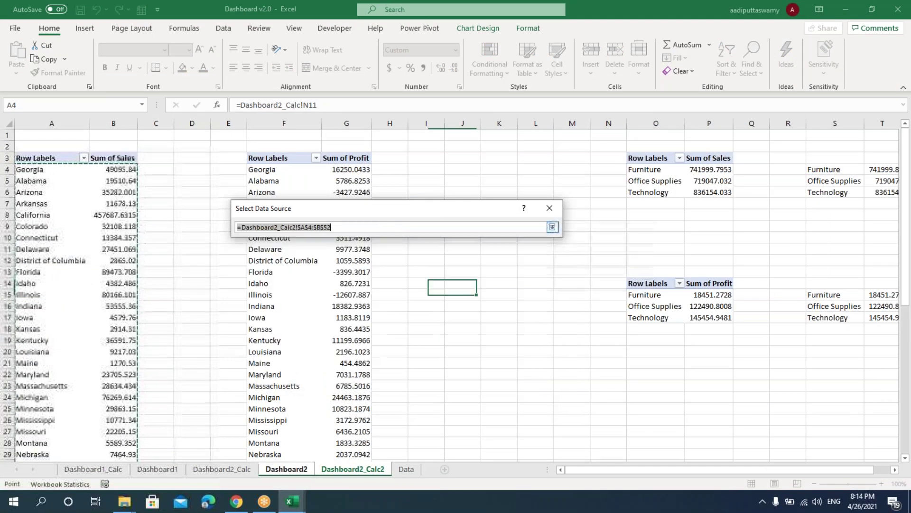
{"action": "left_click_drag", "start_coordinate": [274, 170], "coordinate": [356, 305]}
{"action": "scroll", "coordinate": [365, 342], "scroll_direction": "up", "scroll_amount": 2}
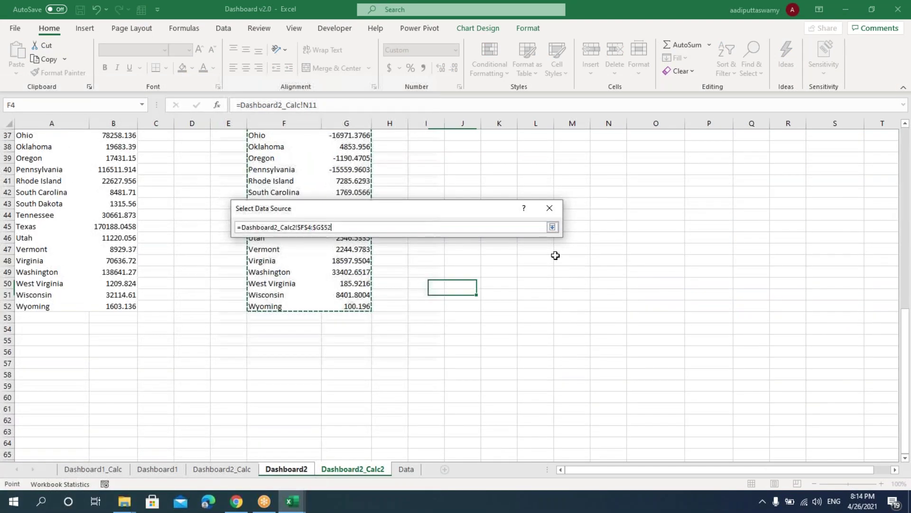
{"action": "left_click", "coordinate": [553, 227]}
{"action": "left_click", "coordinate": [484, 374]}
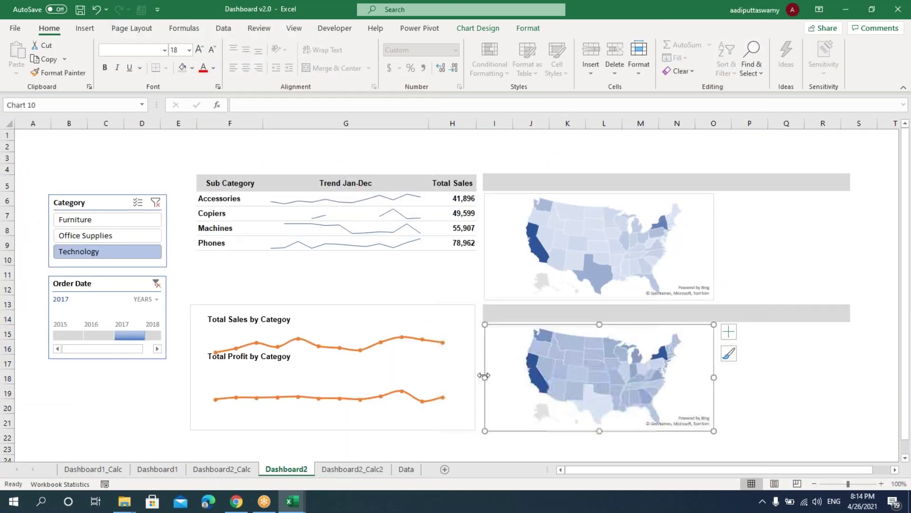
{"action": "left_click", "coordinate": [837, 376]}
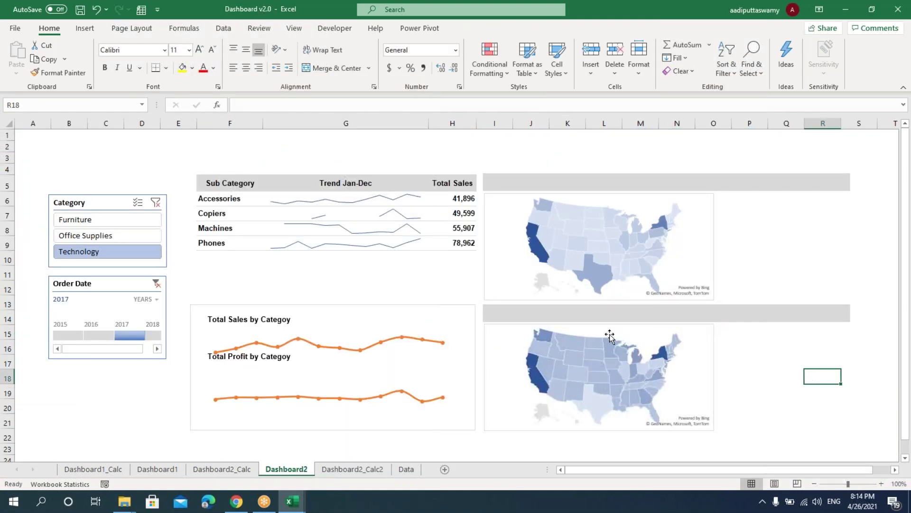
{"action": "mouse_move", "coordinate": [588, 375]}
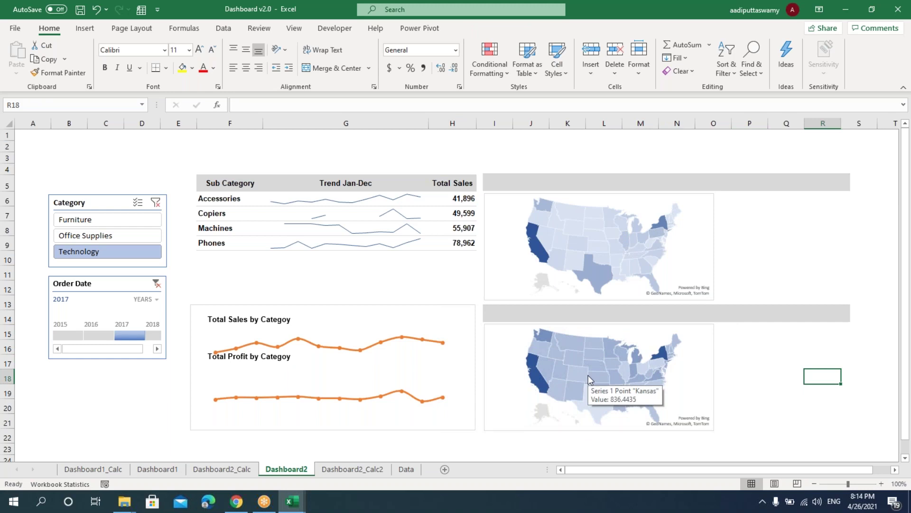
{"action": "left_click", "coordinate": [519, 198]}
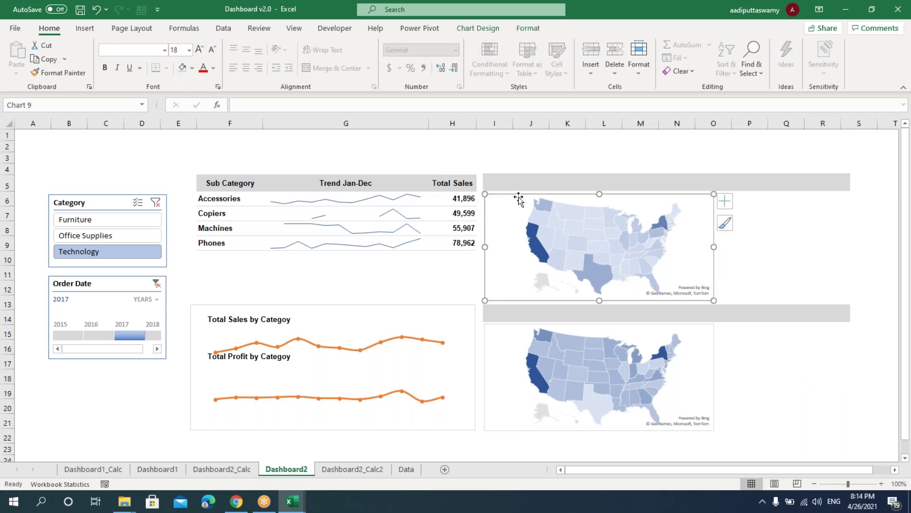
{"action": "double_click", "coordinate": [522, 331]}
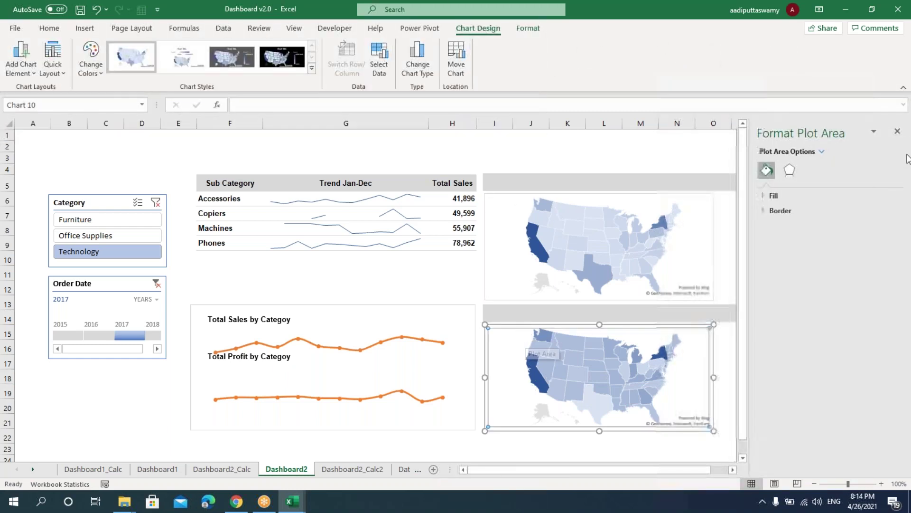
{"action": "left_click", "coordinate": [897, 131]}
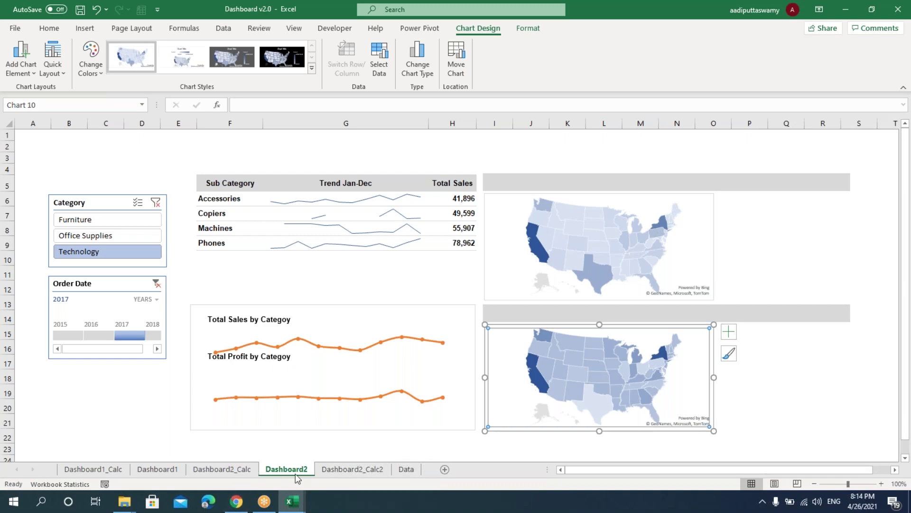
Insert a Region slicer from the state sales PivotTable on Dashboard2_Calc2 and place it in the empty area beside the profit table
{"action": "left_click", "coordinate": [348, 469]}
{"action": "scroll", "coordinate": [113, 192], "scroll_direction": "up", "scroll_amount": 12}
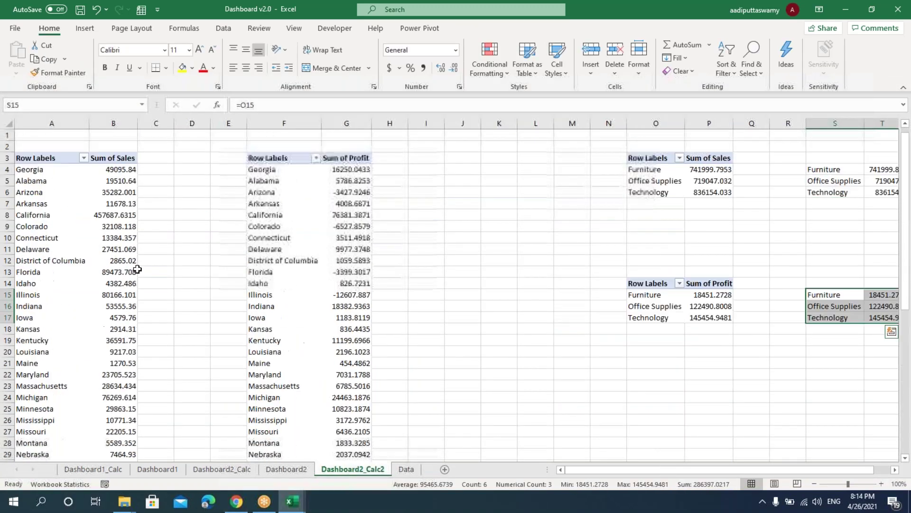
{"action": "left_click", "coordinate": [113, 191]}
{"action": "left_click", "coordinate": [477, 28]}
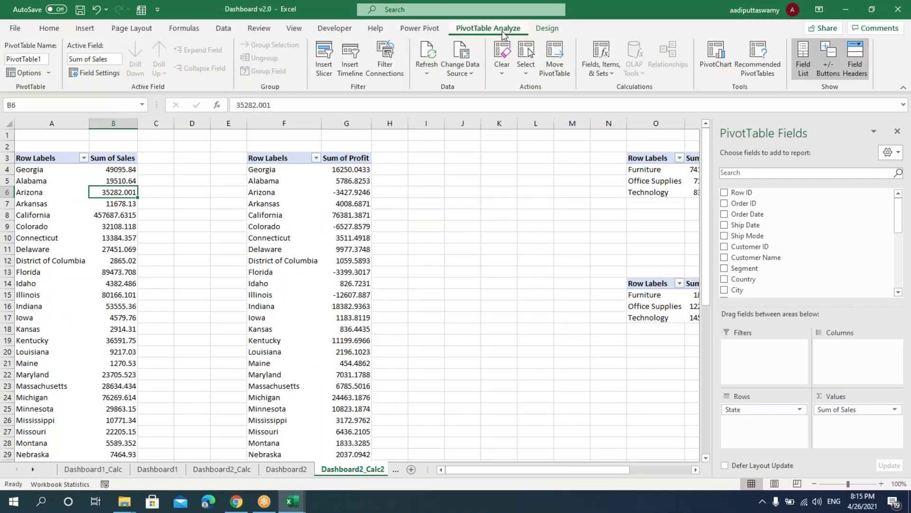
{"action": "left_click", "coordinate": [327, 72]}
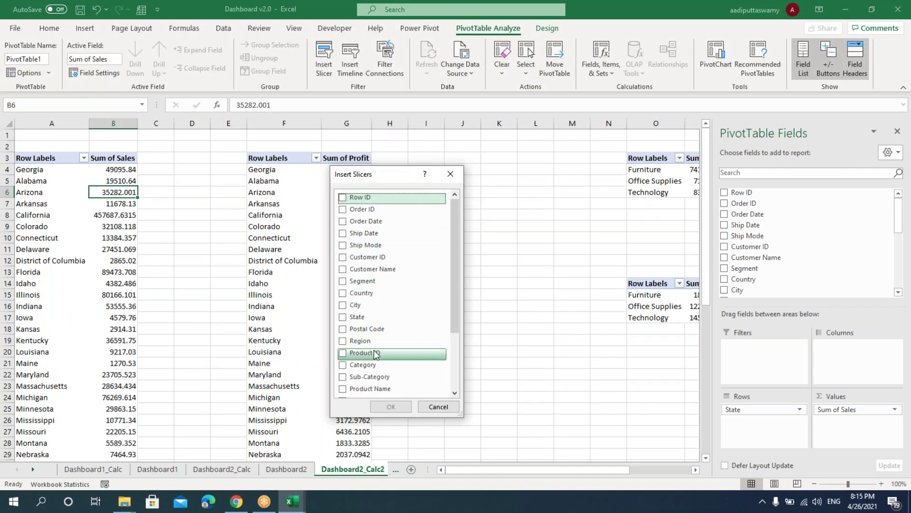
{"action": "scroll", "coordinate": [352, 353], "scroll_direction": "down", "scroll_amount": 2}
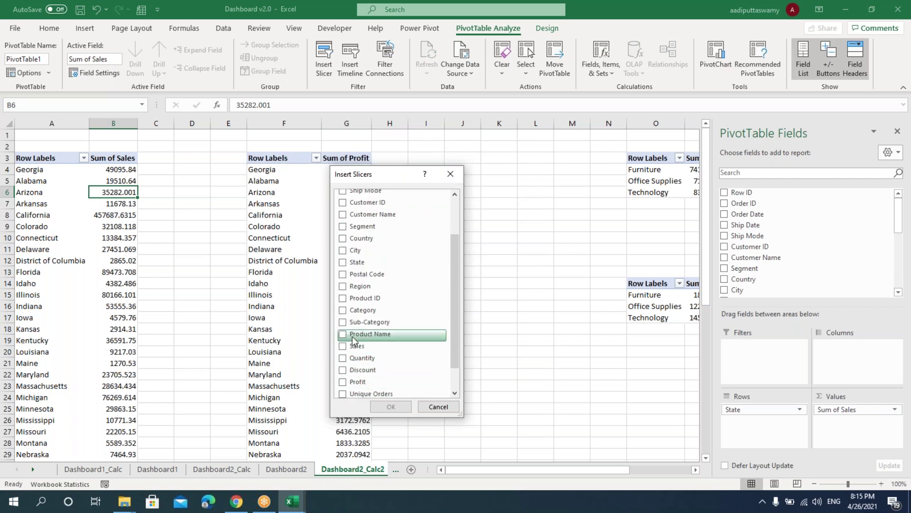
{"action": "scroll", "coordinate": [351, 375], "scroll_direction": "down", "scroll_amount": 1}
{"action": "left_click", "coordinate": [359, 255]}
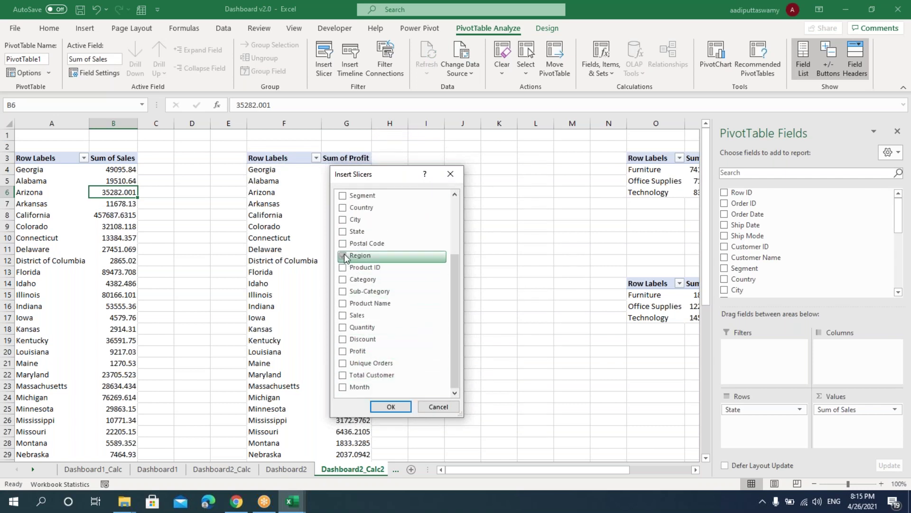
{"action": "left_click", "coordinate": [390, 407]}
{"action": "left_click_drag", "start_coordinate": [346, 228], "coordinate": [471, 220]}
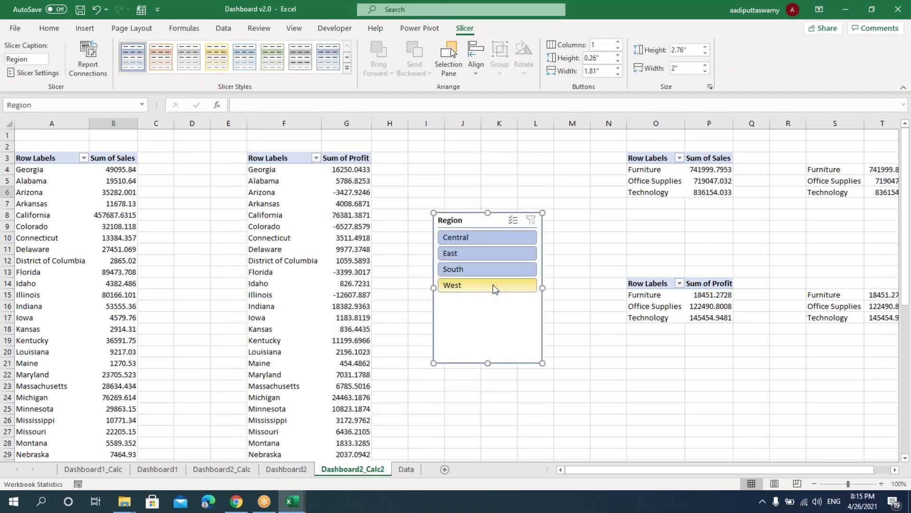
Move the Region slicer from Dashboard2_Calc2 to Dashboard2, aligning its left edge with the upper map's header bar
{"action": "key", "text": "ctrl+x"}
{"action": "left_click", "coordinate": [304, 469]}
{"action": "key", "text": "ctrl+v"}
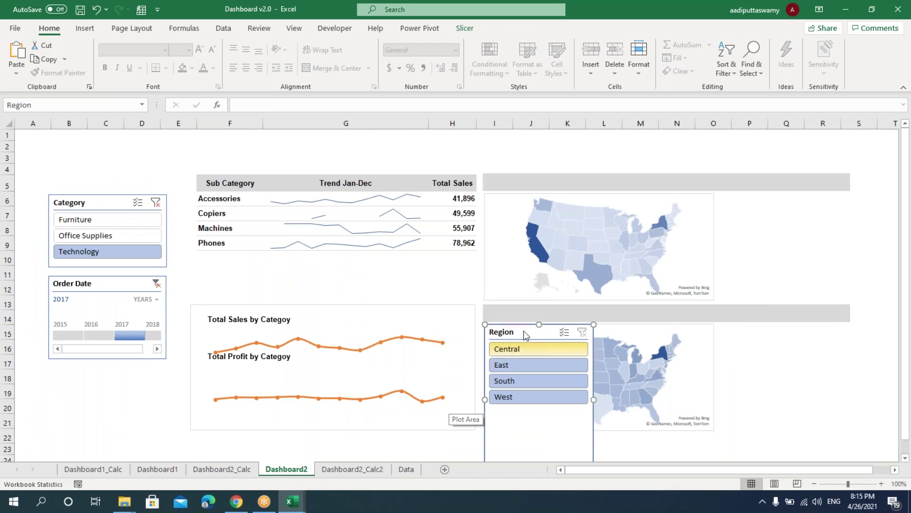
{"action": "left_click_drag", "start_coordinate": [525, 329], "coordinate": [521, 162]}
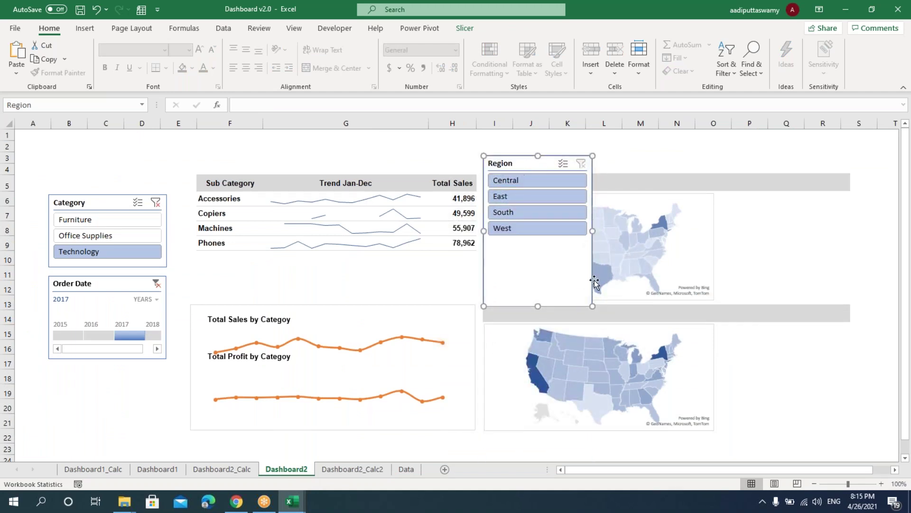
{"action": "left_click_drag", "start_coordinate": [593, 306], "coordinate": [851, 171]}
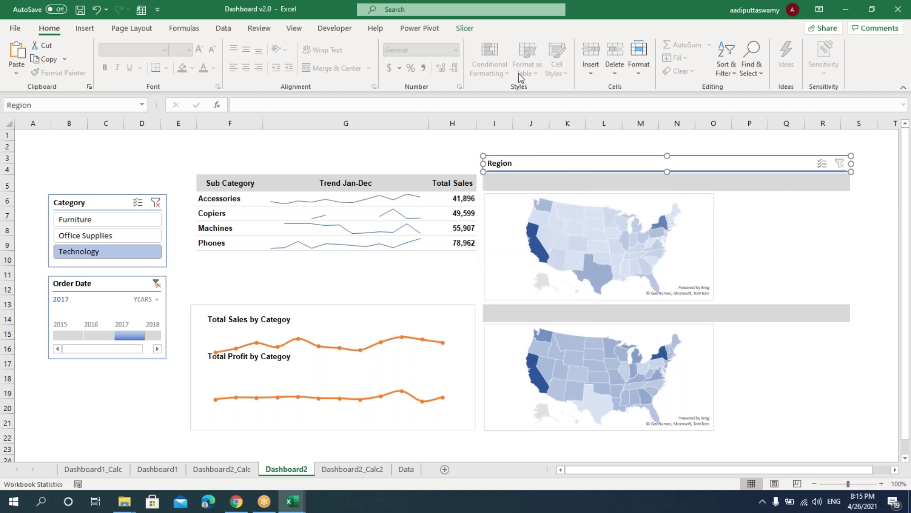
{"action": "left_click", "coordinate": [464, 28]}
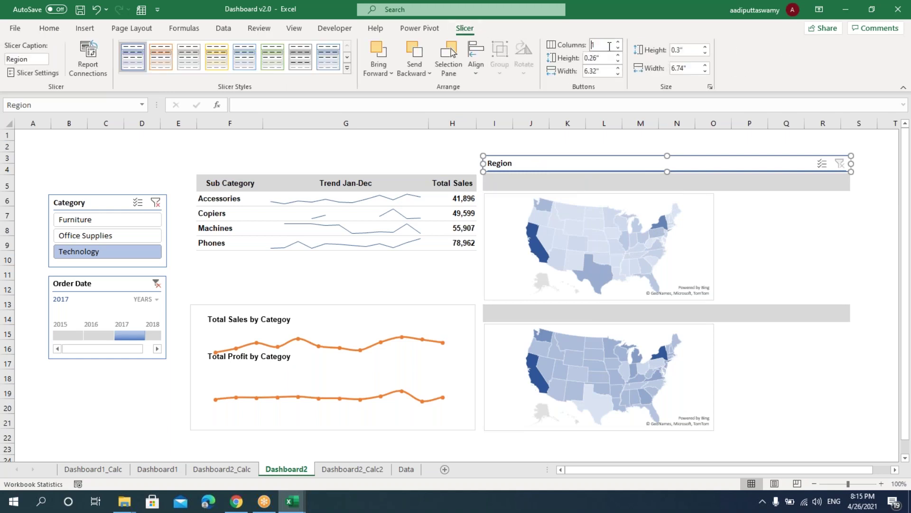
{"action": "type", "text": "4"}
{"action": "key", "text": "Return"}
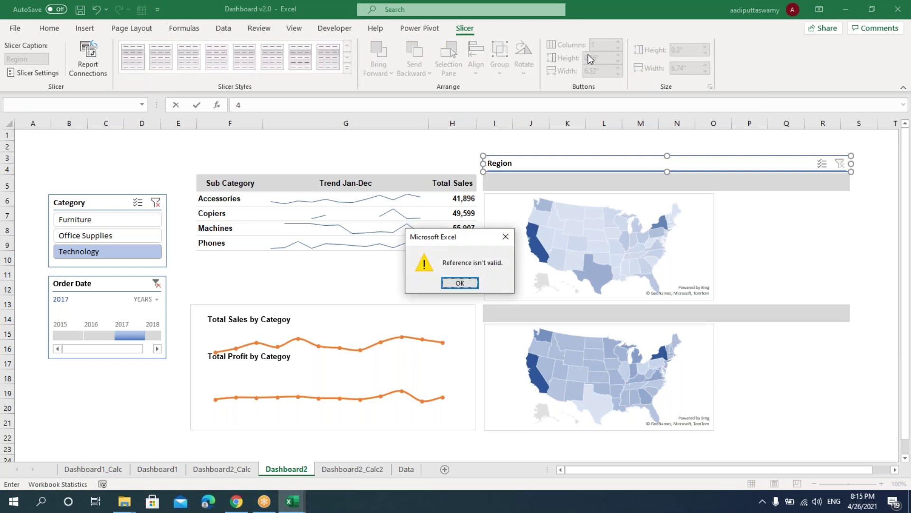
{"action": "key", "text": "Escape"}
{"action": "key", "text": "Escape"}
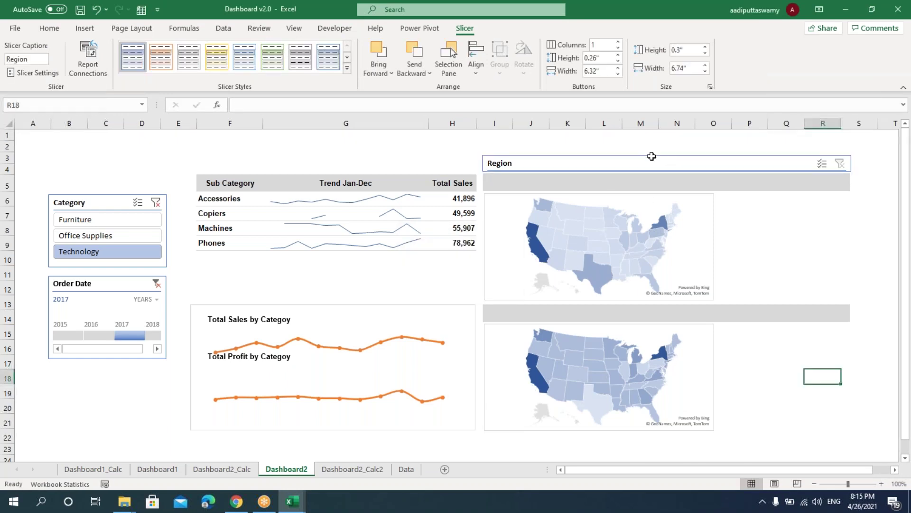
Arrange the Region slicer in 4 columns and resize it to about 6.07" wide by 0.83" high
{"action": "left_click", "coordinate": [683, 153]}
{"action": "left_click", "coordinate": [689, 163]}
{"action": "left_click_drag", "start_coordinate": [854, 174], "coordinate": [815, 233]}
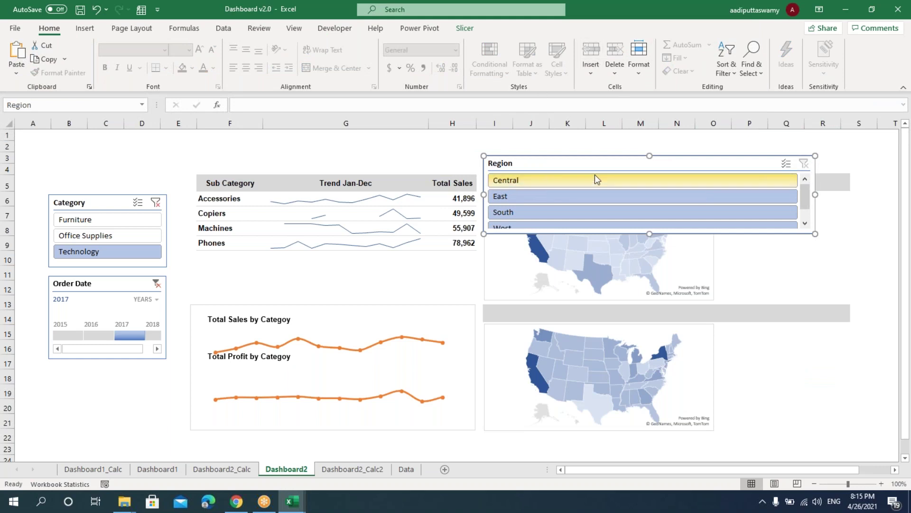
{"action": "left_click", "coordinate": [465, 27]}
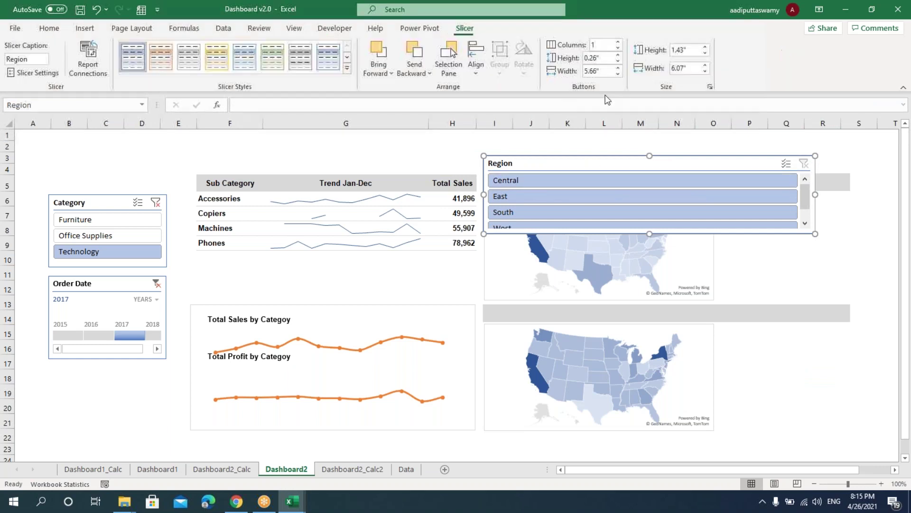
{"action": "left_click", "coordinate": [618, 42]}
{"action": "left_click", "coordinate": [617, 43]}
{"action": "left_click", "coordinate": [617, 43]}
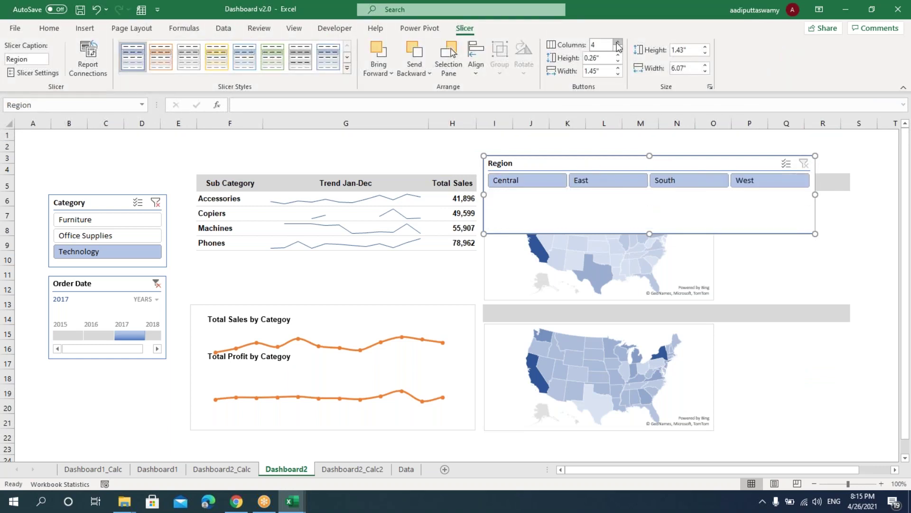
{"action": "left_click_drag", "start_coordinate": [650, 234], "coordinate": [673, 203]}
{"action": "left_click_drag", "start_coordinate": [583, 162], "coordinate": [578, 125]}
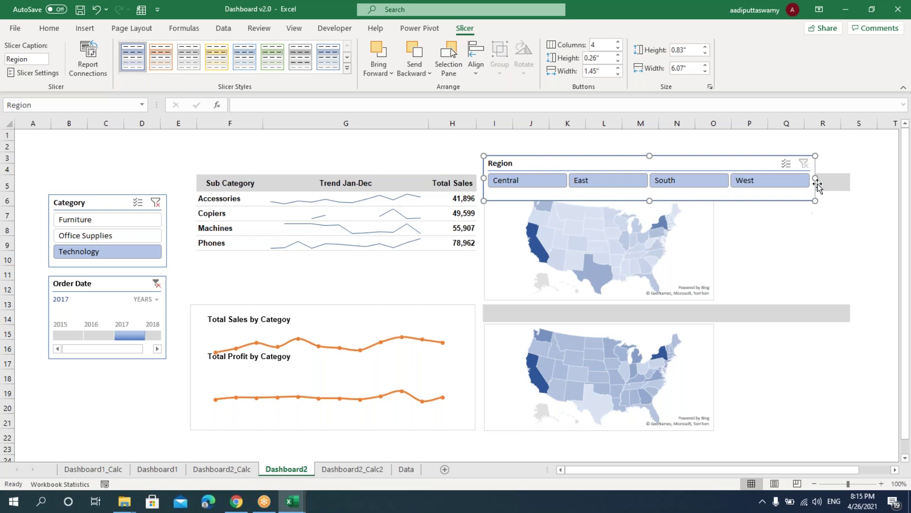
Turn off the header display in the Region slicer's settings
{"action": "right_click", "coordinate": [766, 161]}
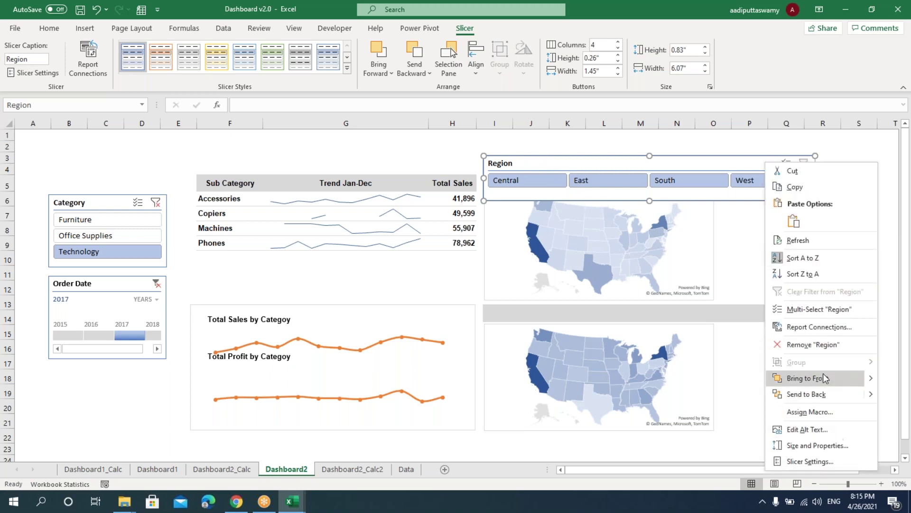
{"action": "left_click", "coordinate": [822, 467]}
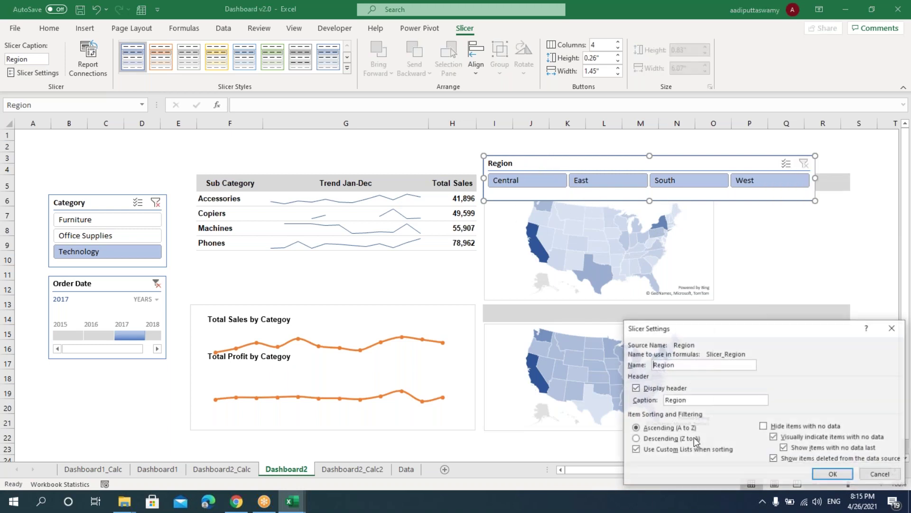
{"action": "left_click", "coordinate": [636, 388]}
{"action": "left_click_drag", "start_coordinate": [777, 329], "coordinate": [327, 215]}
{"action": "left_click", "coordinate": [384, 361]}
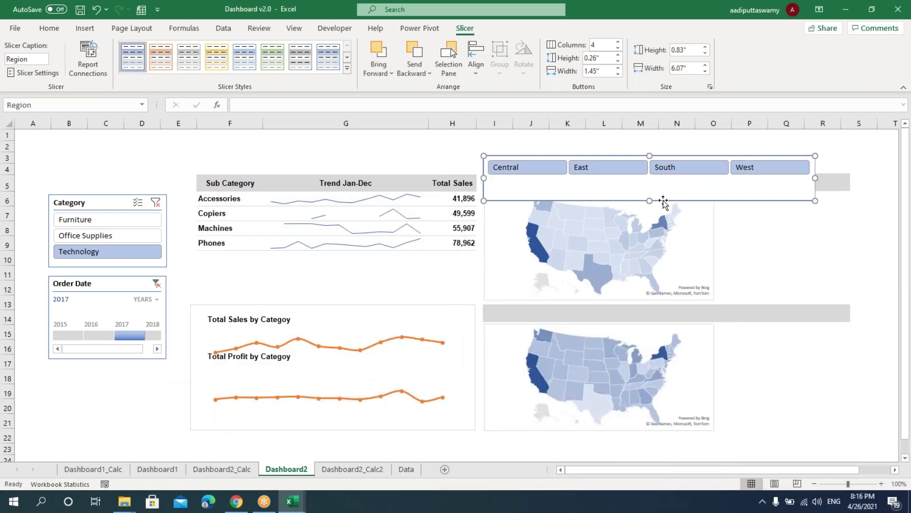
Fit the Region slicer into the space above the upper header bar, matching the bar's width
{"action": "left_click_drag", "start_coordinate": [649, 200], "coordinate": [673, 145]}
{"action": "left_click_drag", "start_coordinate": [821, 160], "coordinate": [849, 162]}
{"action": "left_click", "coordinate": [875, 246]}
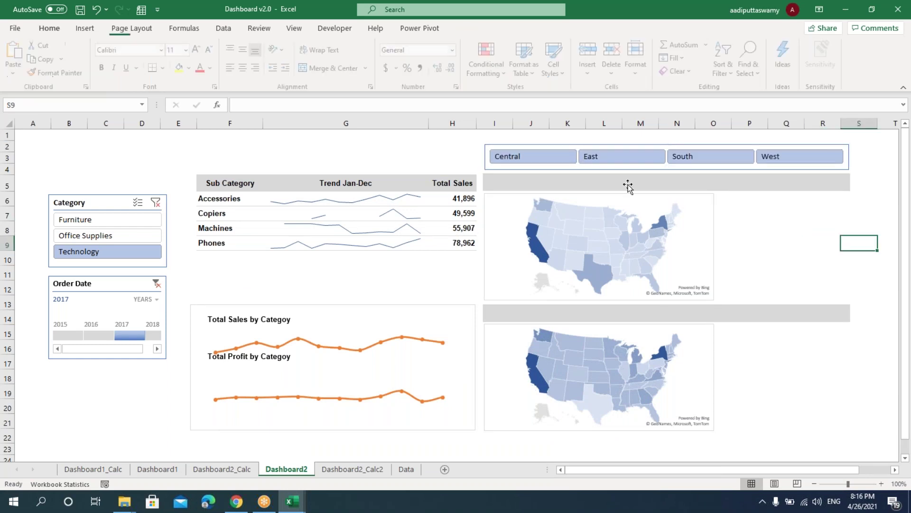
Test the Region slicer on the maps by filtering to Central, East, South and West in turn
{"action": "left_click", "coordinate": [544, 159]}
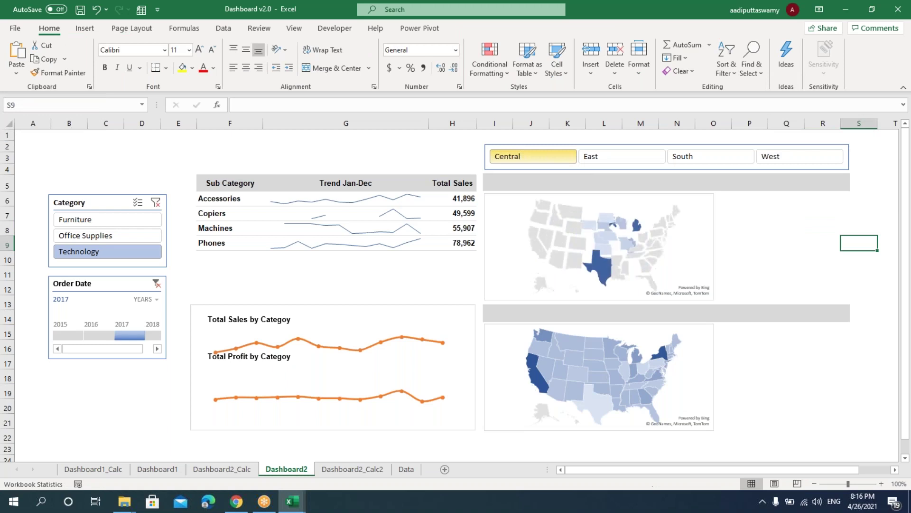
{"action": "left_click", "coordinate": [592, 160]}
{"action": "left_click", "coordinate": [708, 159]}
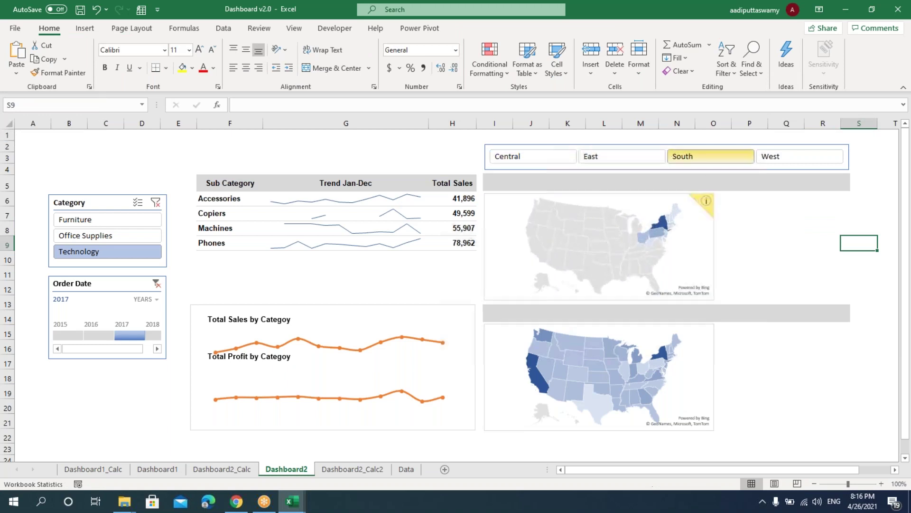
{"action": "left_click", "coordinate": [793, 157]}
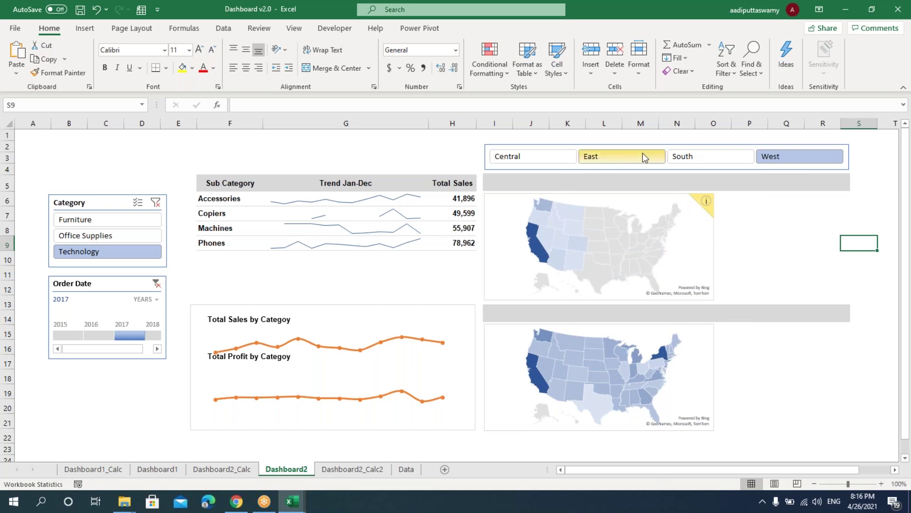
{"action": "right_click", "coordinate": [761, 170]}
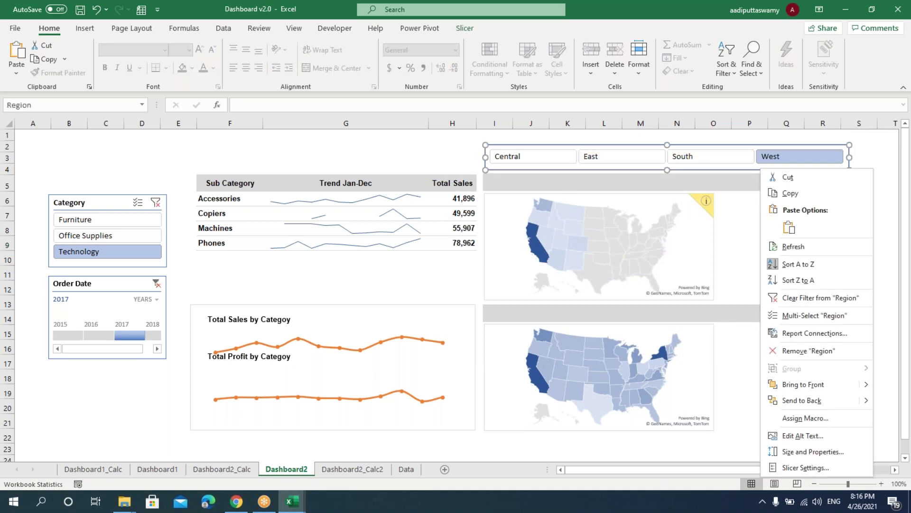
{"action": "left_click", "coordinate": [809, 332]}
{"action": "left_click_drag", "start_coordinate": [775, 306], "coordinate": [332, 243]}
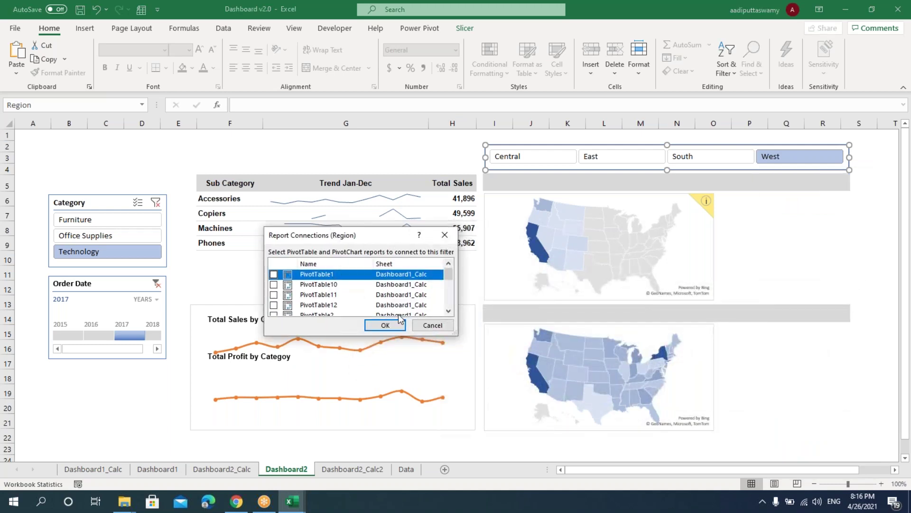
{"action": "left_click_drag", "start_coordinate": [453, 332], "coordinate": [532, 451]}
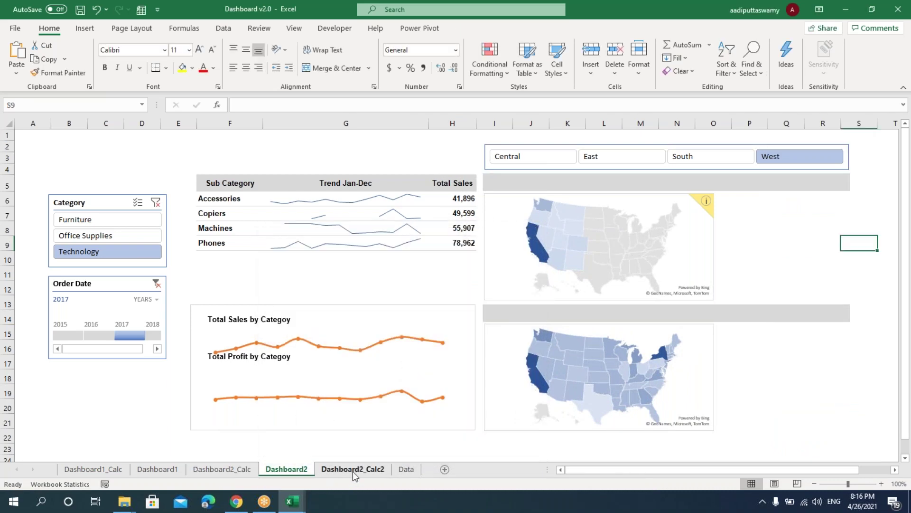
Check the name of the state profit PivotTable on Dashboard2_Calc2, and return to Dashboard2
{"action": "left_click", "coordinate": [354, 470]}
{"action": "left_click", "coordinate": [271, 203]}
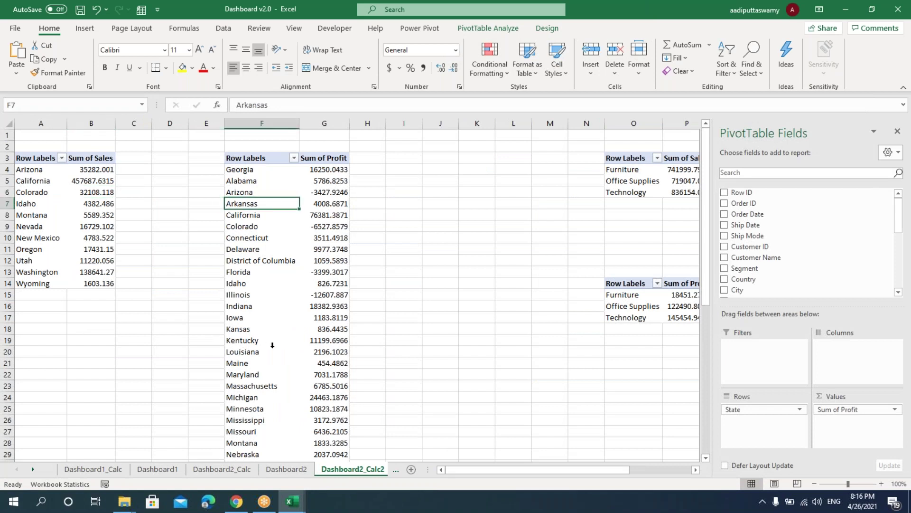
{"action": "left_click", "coordinate": [488, 28]}
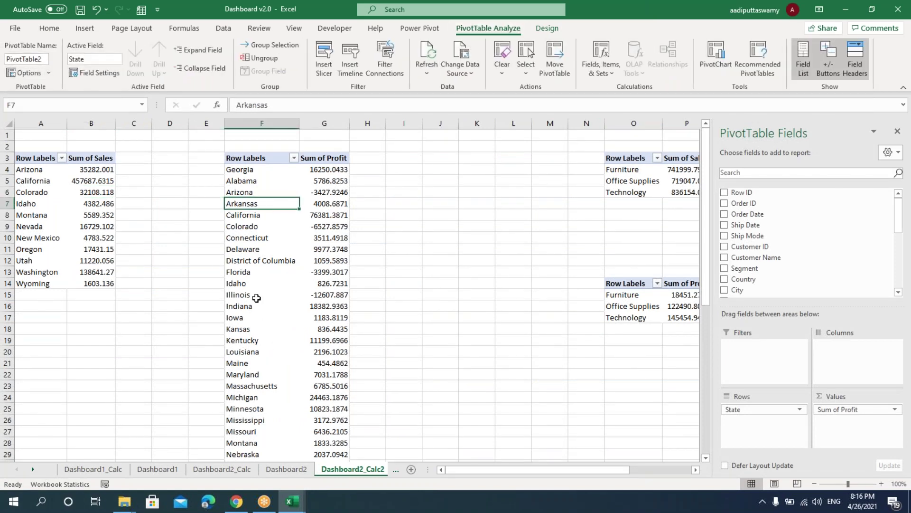
{"action": "left_click", "coordinate": [289, 473]}
Connect the Region slicer to PivotTable2, PivotTable3 and PivotTable4 on Dashboard2_Calc2 as well
{"action": "right_click", "coordinate": [630, 146]}
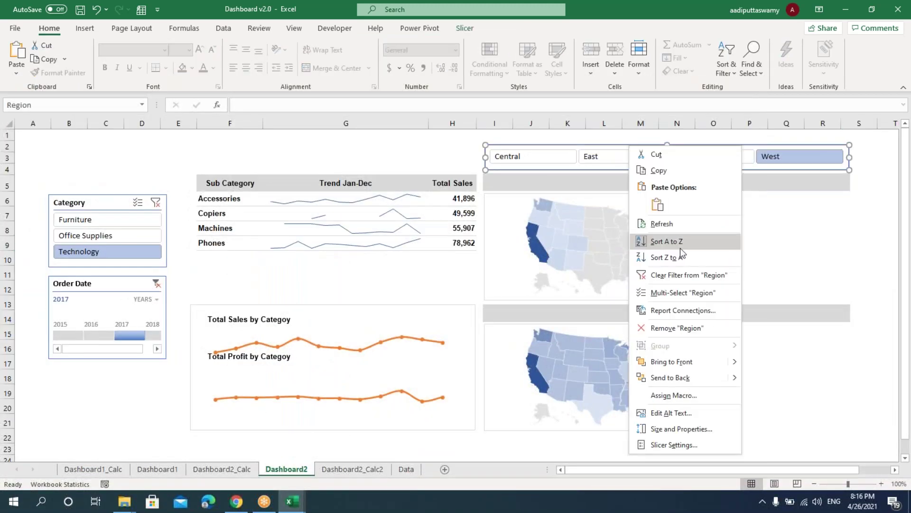
{"action": "left_click", "coordinate": [678, 310]}
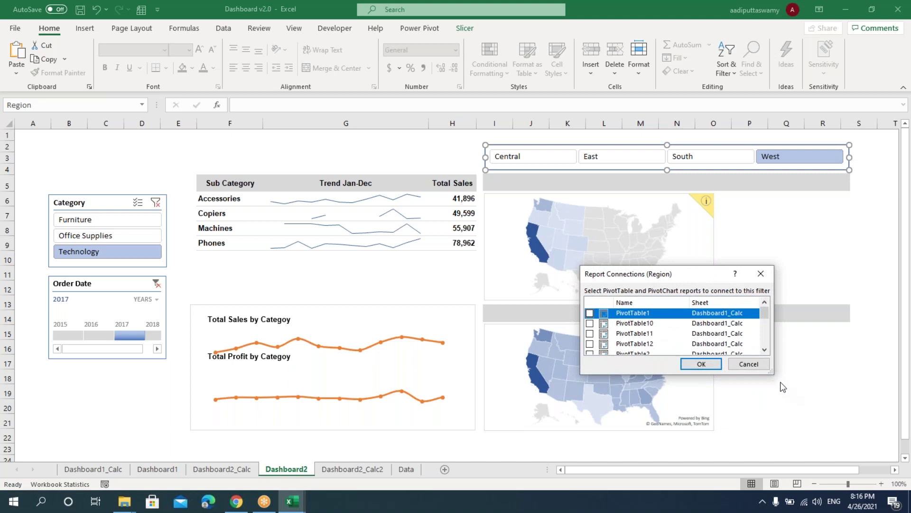
{"action": "left_click_drag", "start_coordinate": [772, 374], "coordinate": [810, 480]}
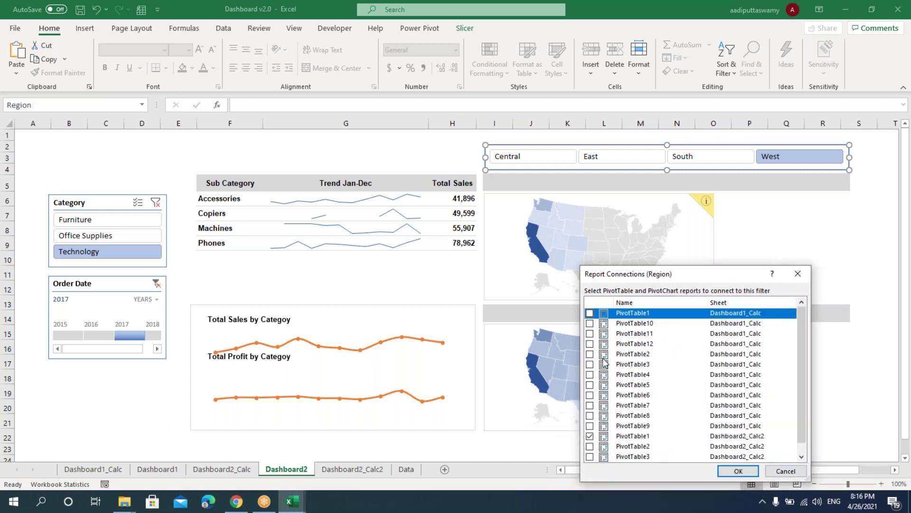
{"action": "left_click_drag", "start_coordinate": [723, 280], "coordinate": [248, 176]}
{"action": "left_click_drag", "start_coordinate": [331, 374], "coordinate": [379, 444]}
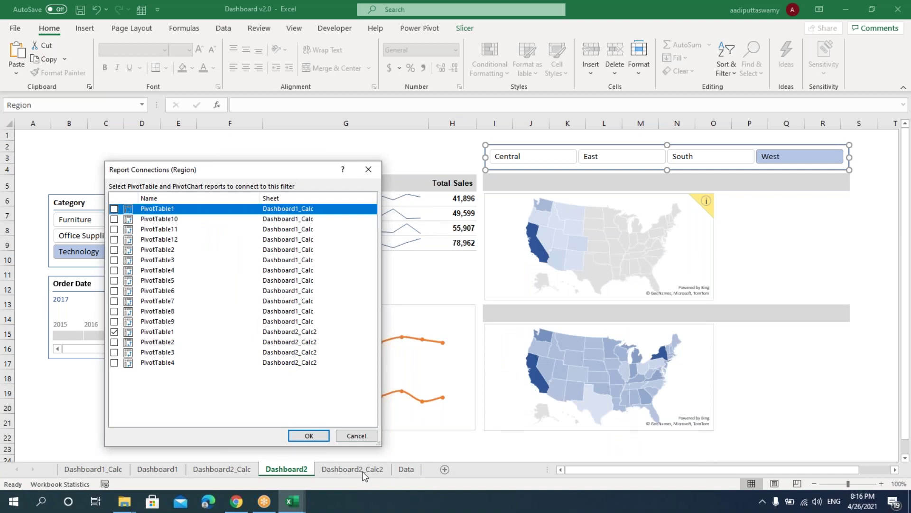
{"action": "left_click", "coordinate": [114, 342]}
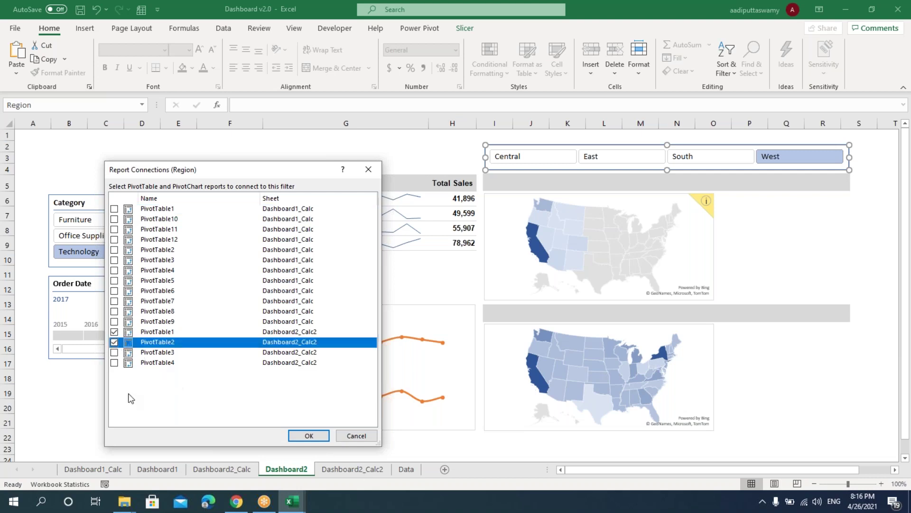
{"action": "left_click", "coordinate": [115, 353]}
{"action": "left_click", "coordinate": [115, 363]}
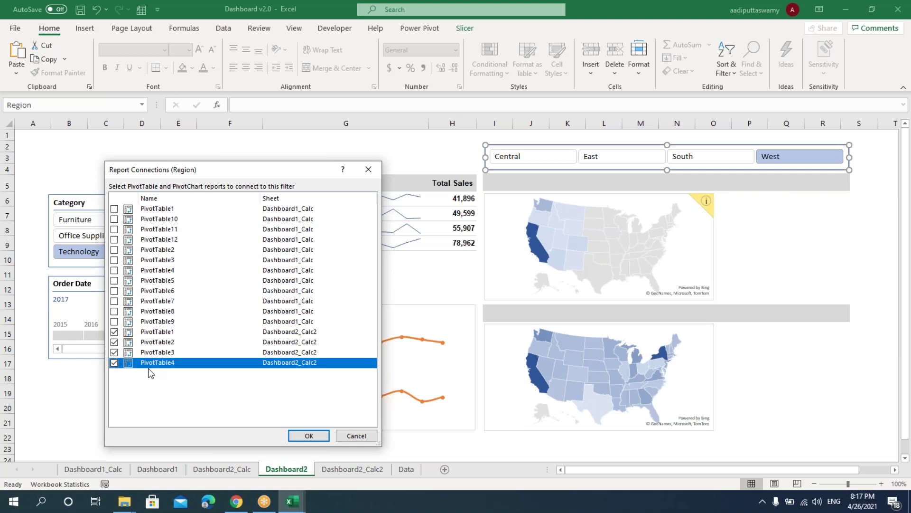
{"action": "left_click", "coordinate": [309, 435]}
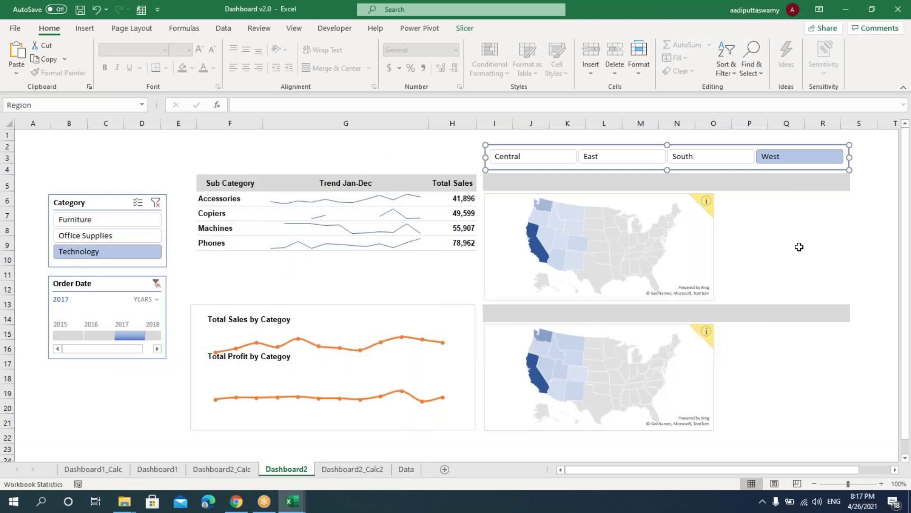
Test the Region slicer's connections on both maps by filtering to Central and East in turn
{"action": "left_click", "coordinate": [788, 246]}
{"action": "left_click", "coordinate": [550, 157]}
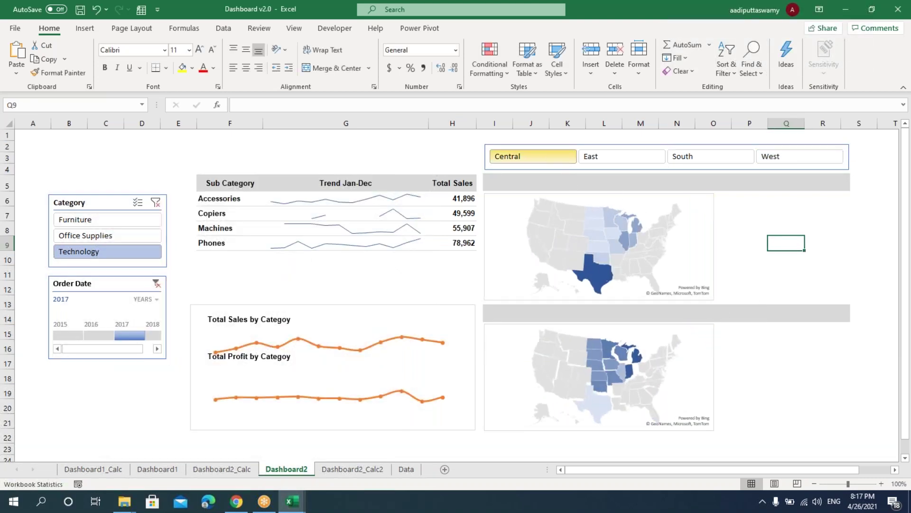
{"action": "left_click", "coordinate": [597, 159]}
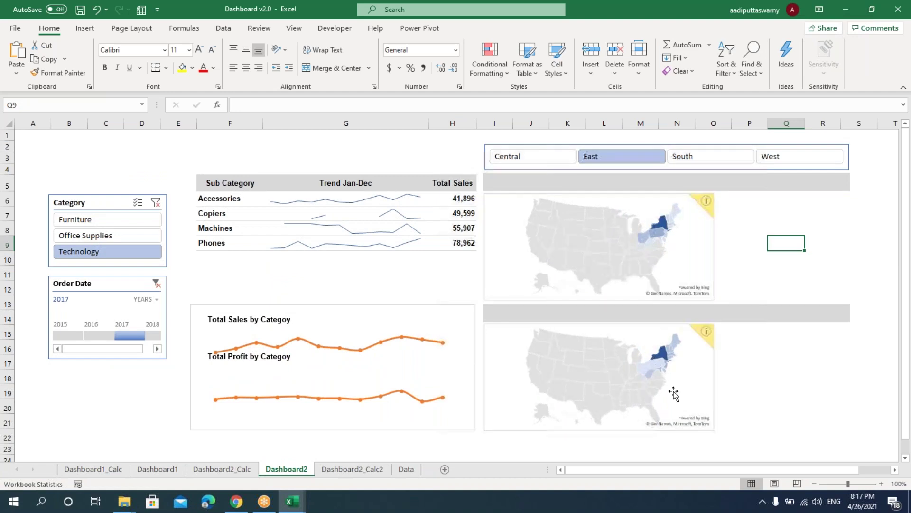
Insert an empty 2-D clustered column chart on Dashboard2
{"action": "key", "text": "ctrl+Up"}
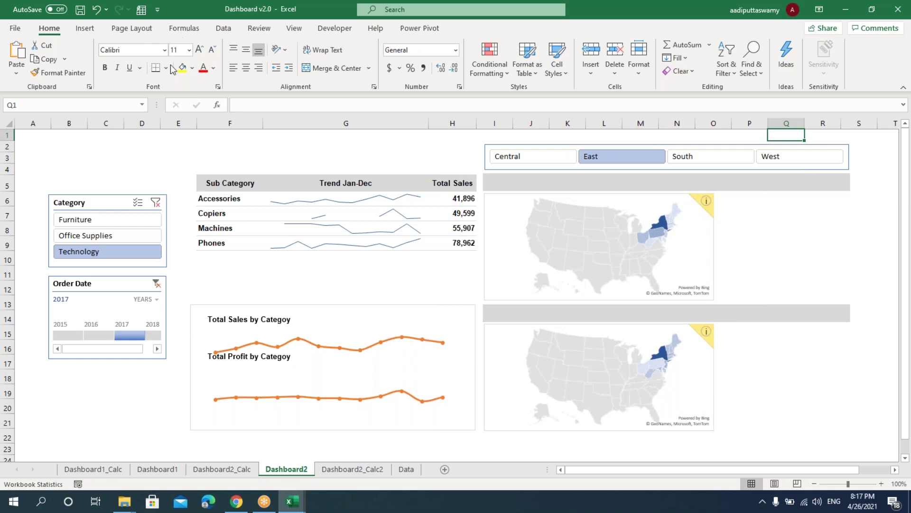
{"action": "left_click", "coordinate": [85, 29]}
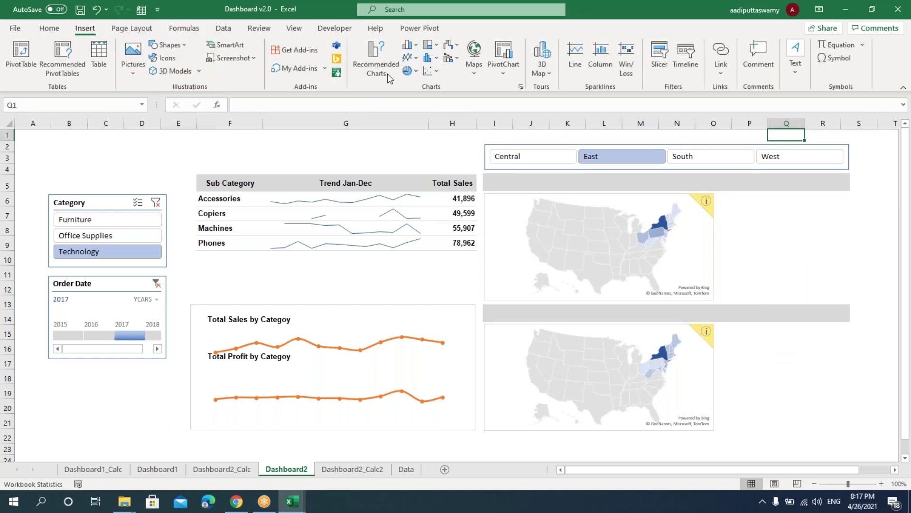
{"action": "left_click", "coordinate": [409, 45]}
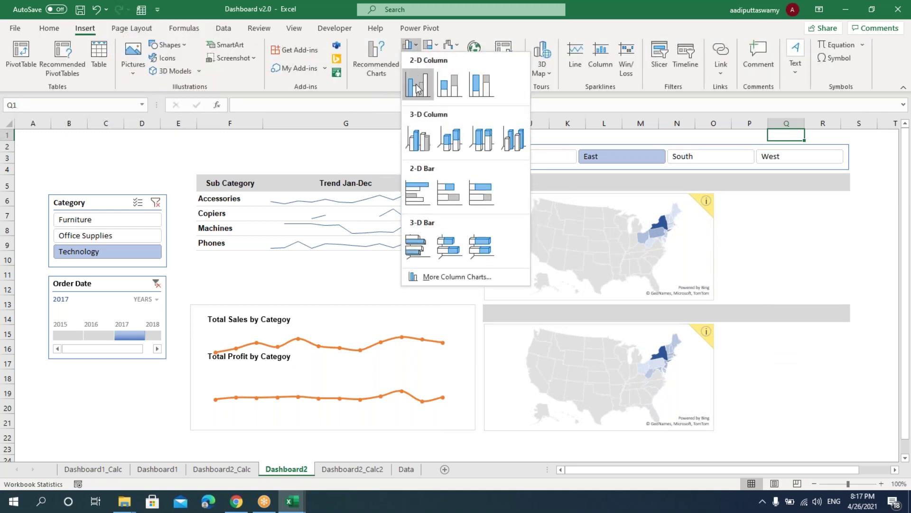
{"action": "left_click", "coordinate": [417, 89]}
Set the column chart's data range to the category sales in S4:T6 on Dashboard2_Calc2
{"action": "right_click", "coordinate": [431, 243]}
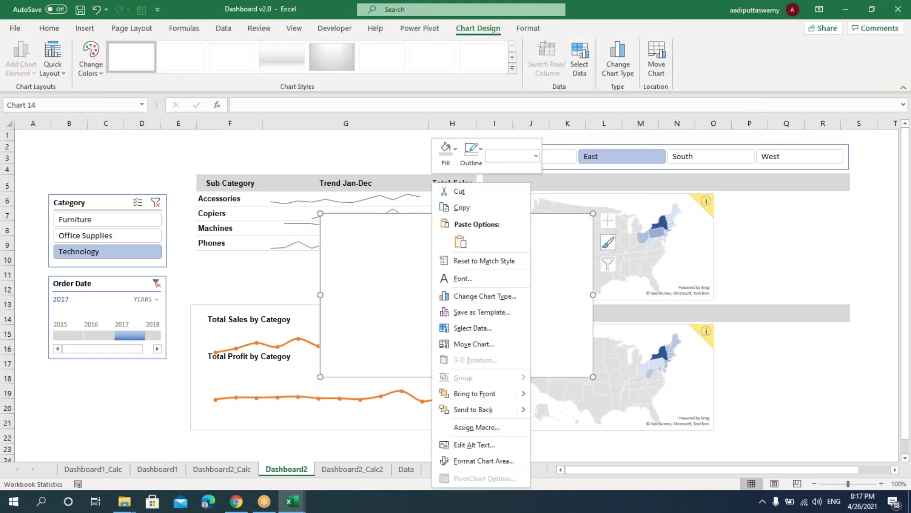
{"action": "left_click", "coordinate": [484, 328]}
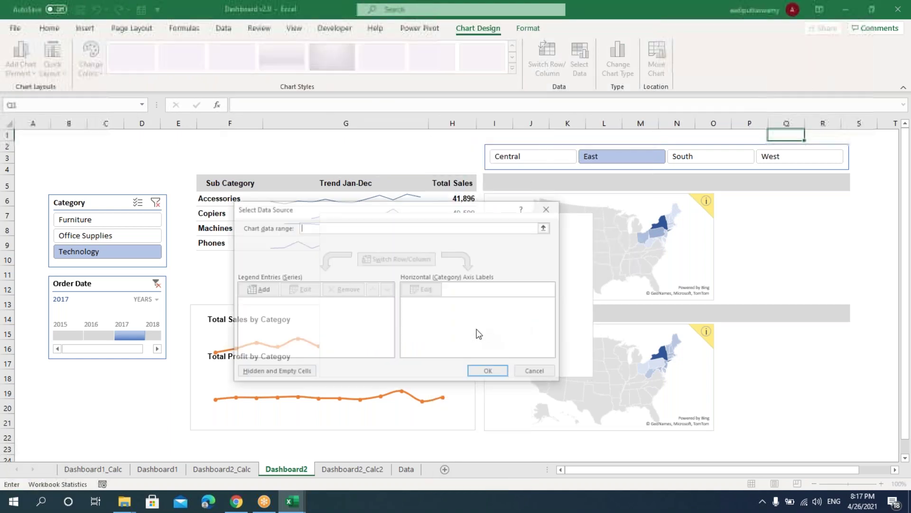
{"action": "left_click", "coordinate": [544, 228]}
{"action": "left_click", "coordinate": [346, 470]}
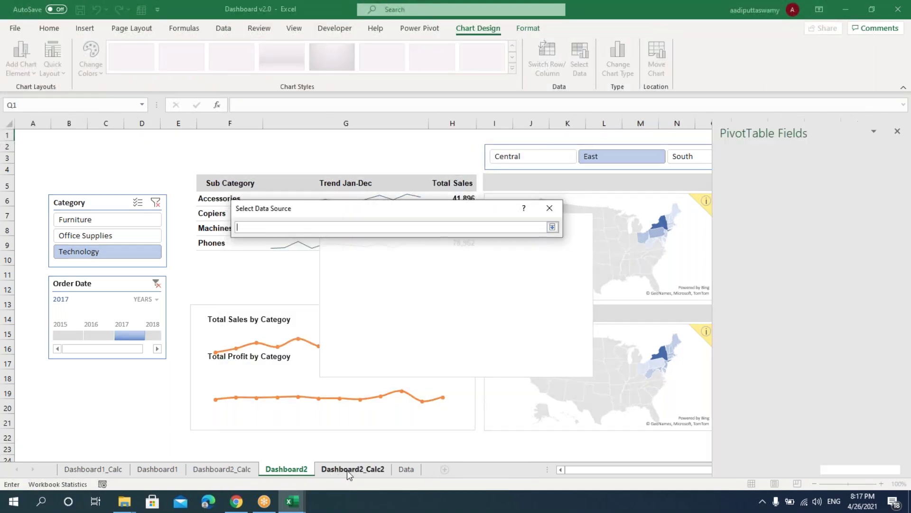
{"action": "left_click_drag", "start_coordinate": [609, 475], "coordinate": [670, 475]}
{"action": "left_click_drag", "start_coordinate": [595, 169], "coordinate": [666, 193]}
{"action": "left_click", "coordinate": [554, 226]}
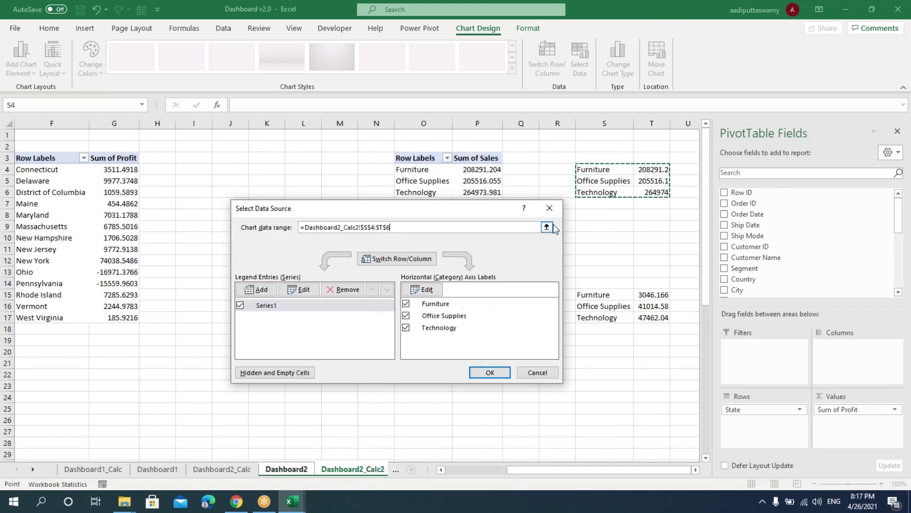
{"action": "left_click", "coordinate": [490, 372]}
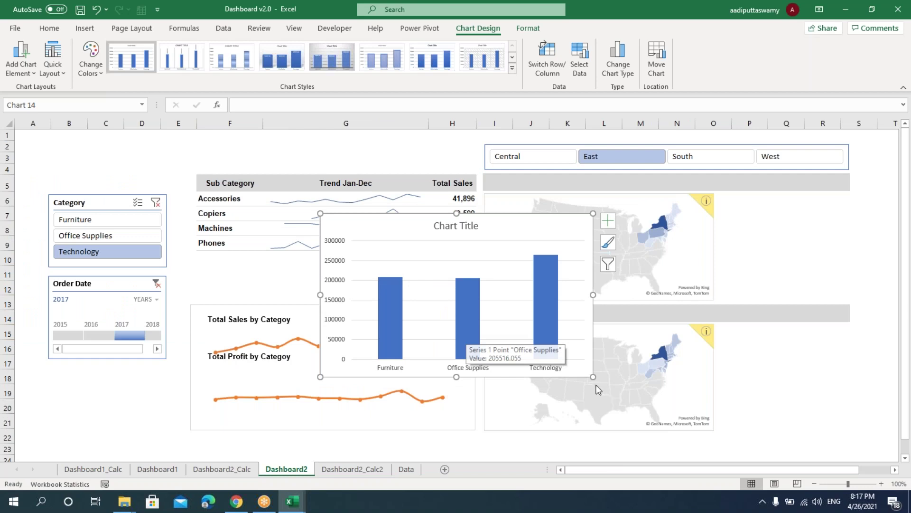
Shrink the sales column chart and place it beside the upper map, ending at the header bar's right edge
{"action": "left_click_drag", "start_coordinate": [593, 377], "coordinate": [526, 363]}
{"action": "left_click_drag", "start_coordinate": [364, 219], "coordinate": [763, 202]}
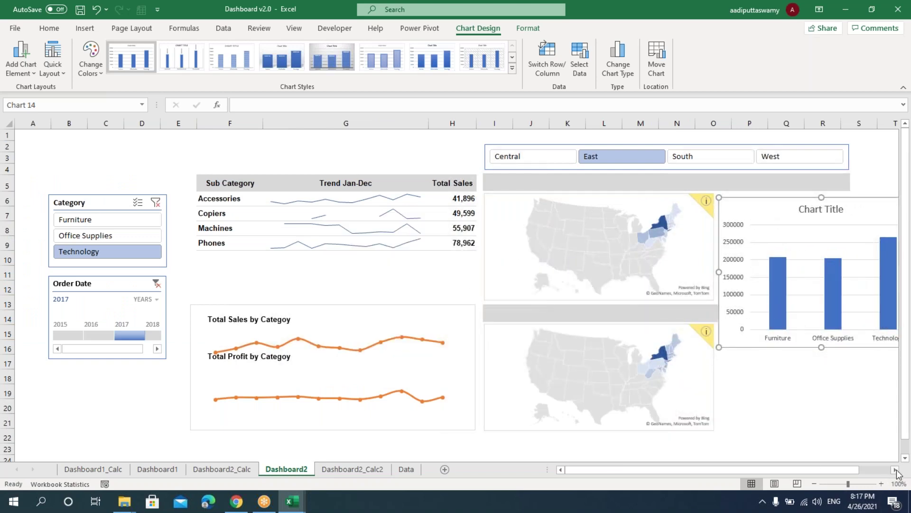
{"action": "left_click", "coordinate": [896, 470]}
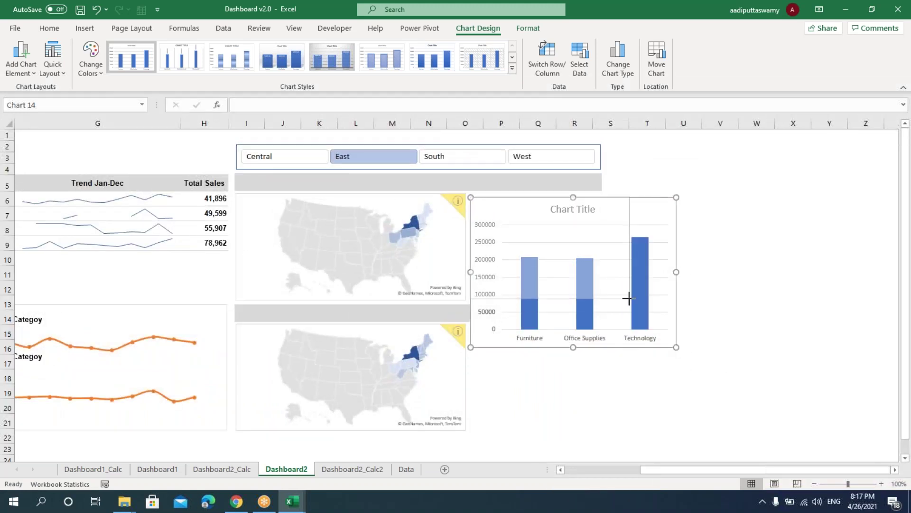
{"action": "left_click_drag", "start_coordinate": [628, 298], "coordinate": [603, 298]}
Remove the title, vertical axis and gridlines from the sales column chart
{"action": "left_click", "coordinate": [523, 217]}
{"action": "key", "text": "Delete"}
{"action": "left_click", "coordinate": [485, 220]}
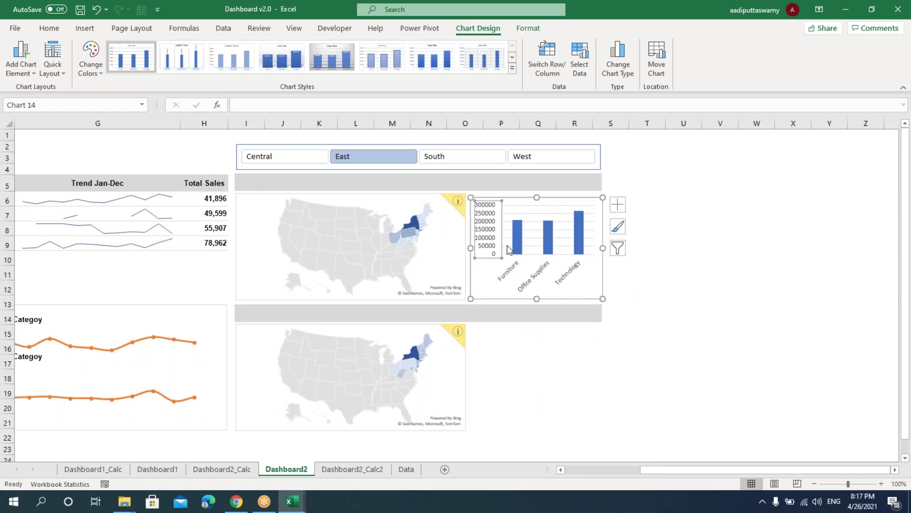
{"action": "key", "text": "Delete"}
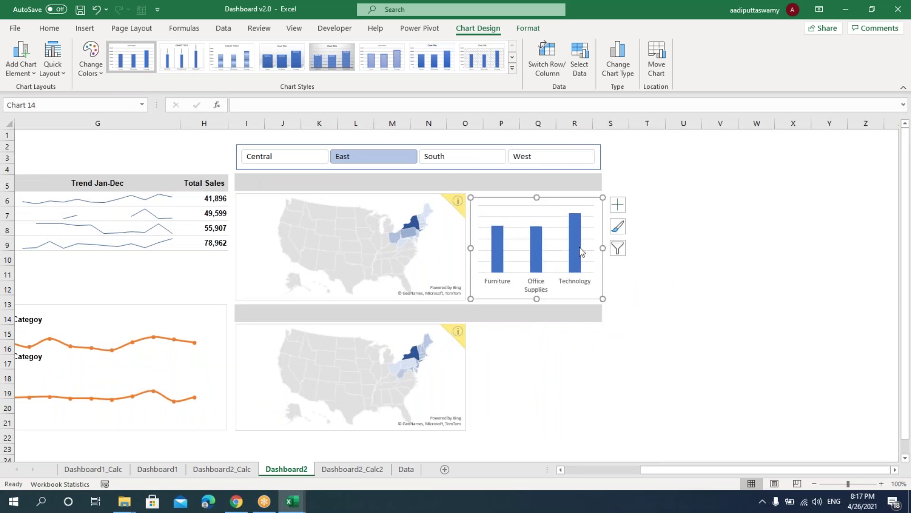
{"action": "key", "text": "Delete"}
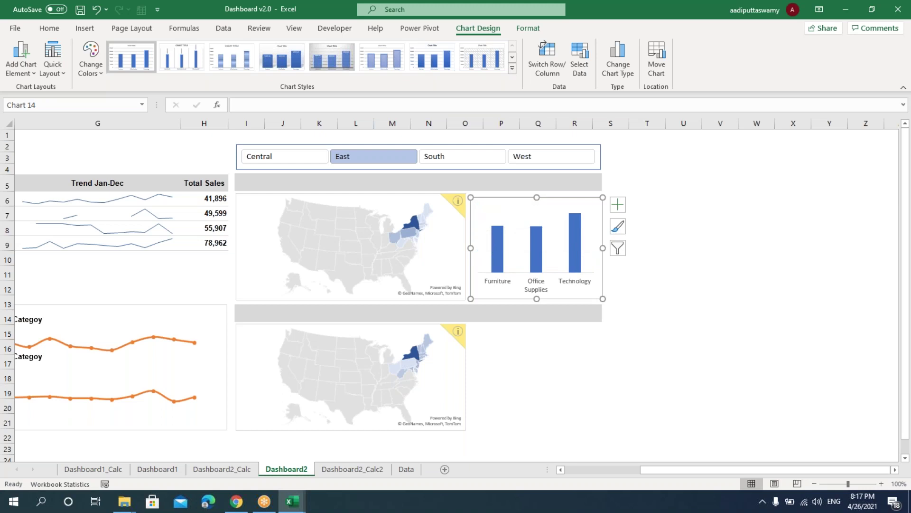
Test the sales column chart with the Region slicer by filtering to South and Central in turn
{"action": "left_click", "coordinate": [683, 332]}
{"action": "left_click", "coordinate": [481, 162]}
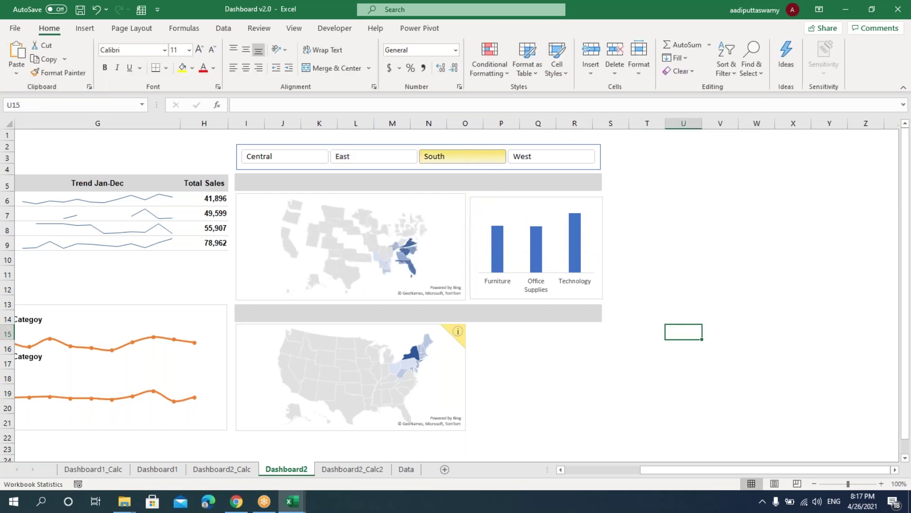
{"action": "left_click", "coordinate": [306, 157]}
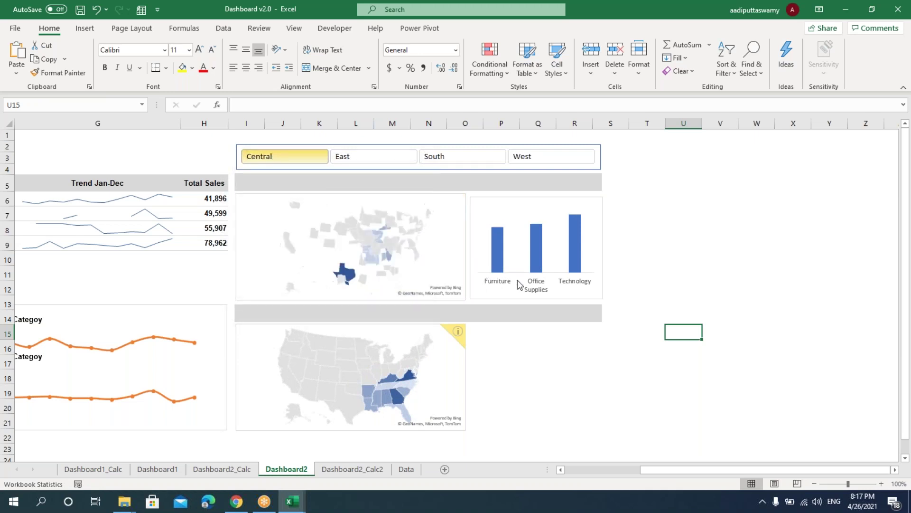
Set the gap width of the sales column chart's series to 100%
{"action": "right_click", "coordinate": [536, 255]}
{"action": "key", "text": "Escape"}
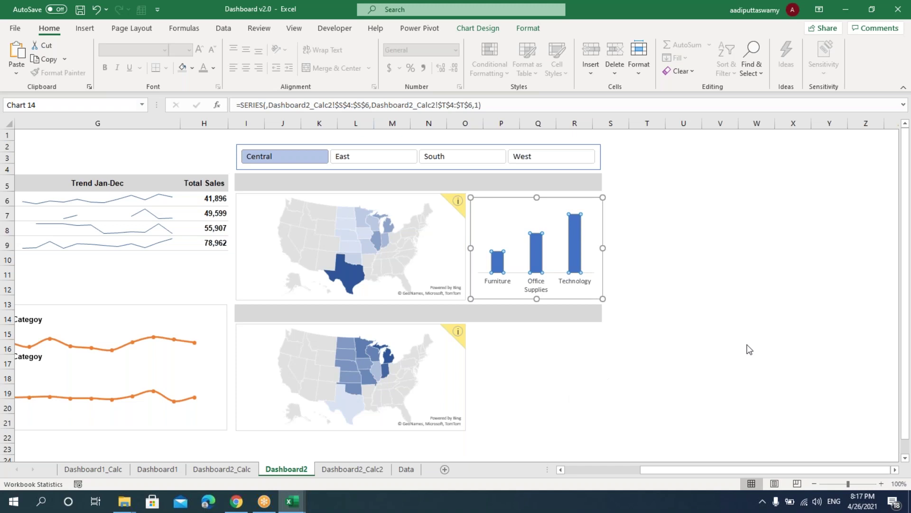
{"action": "left_click_drag", "start_coordinate": [826, 268], "coordinate": [824, 268]}
{"action": "left_click", "coordinate": [871, 267]}
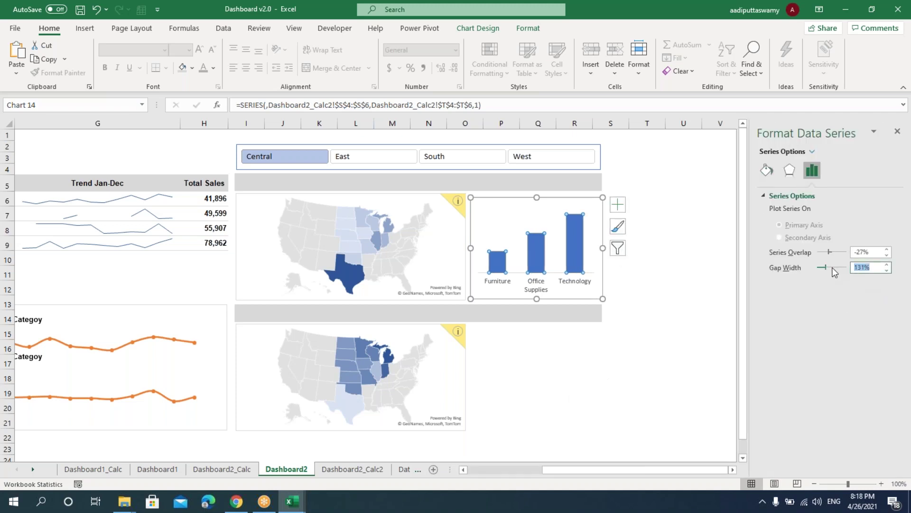
{"action": "key", "text": "Return"}
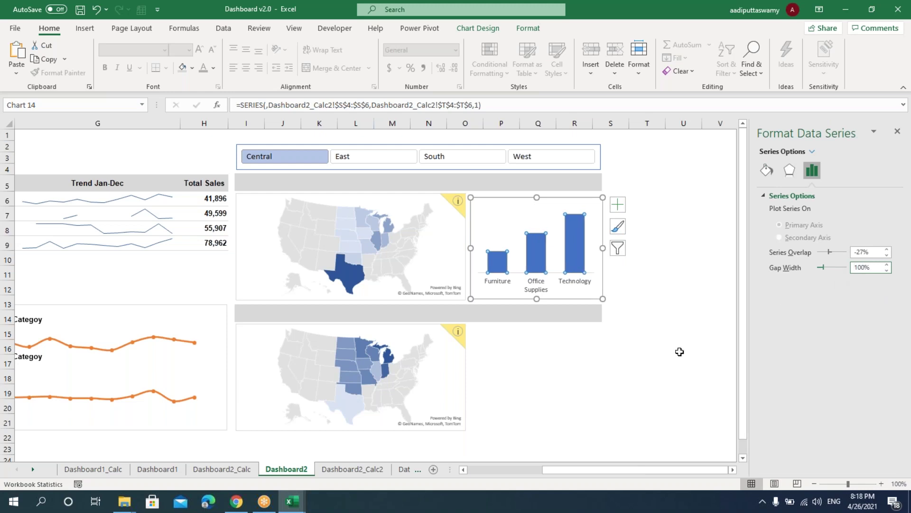
Add data labels to the columns of the sales chart
{"action": "left_click", "coordinate": [617, 204]}
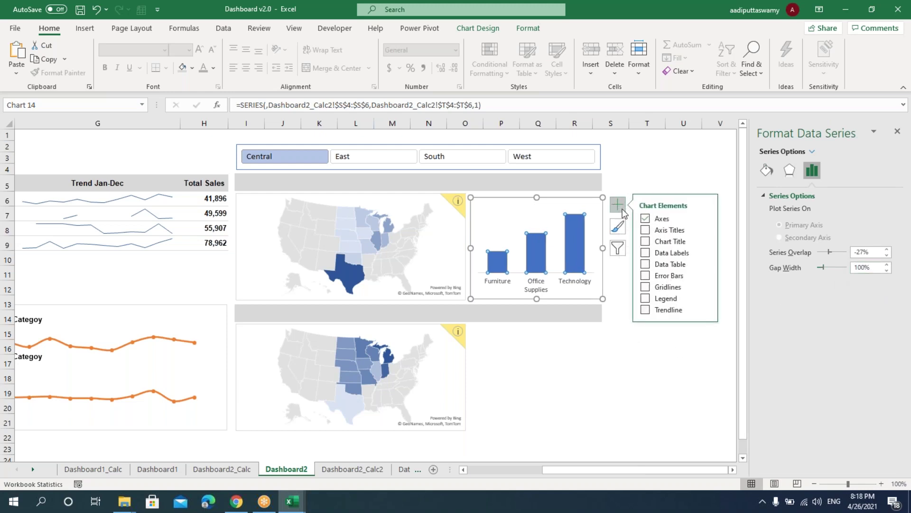
{"action": "left_click", "coordinate": [665, 253]}
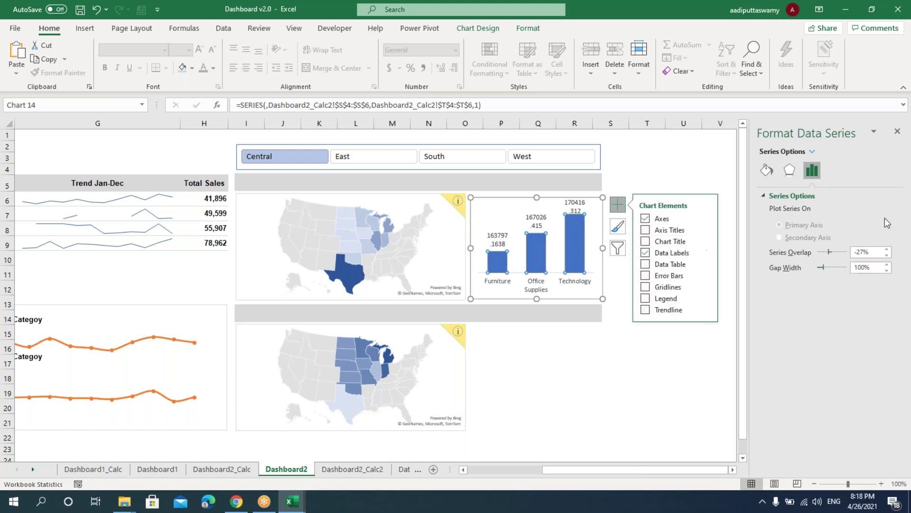
{"action": "left_click", "coordinate": [897, 132]}
Format the sales chart's data labels as numbers in thousands with the custom format code #,##0, "K"
{"action": "left_click", "coordinate": [579, 209]}
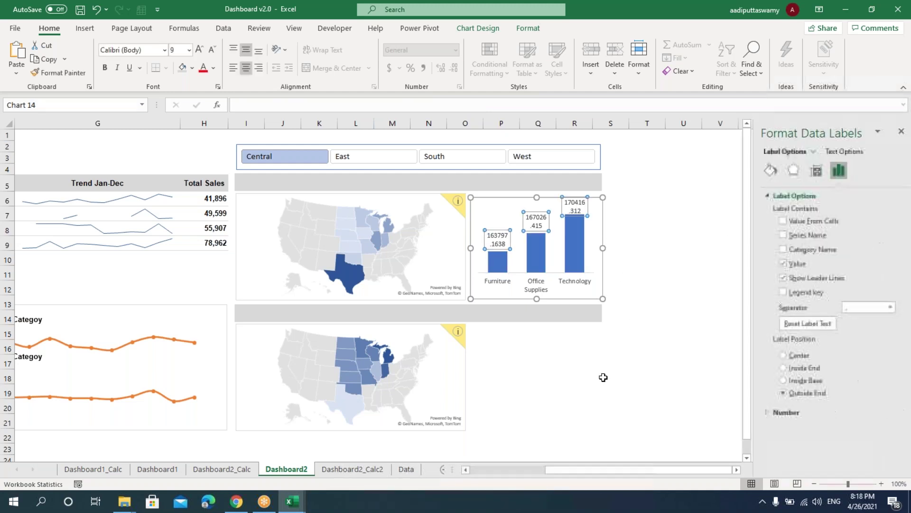
{"action": "left_click", "coordinate": [774, 413]}
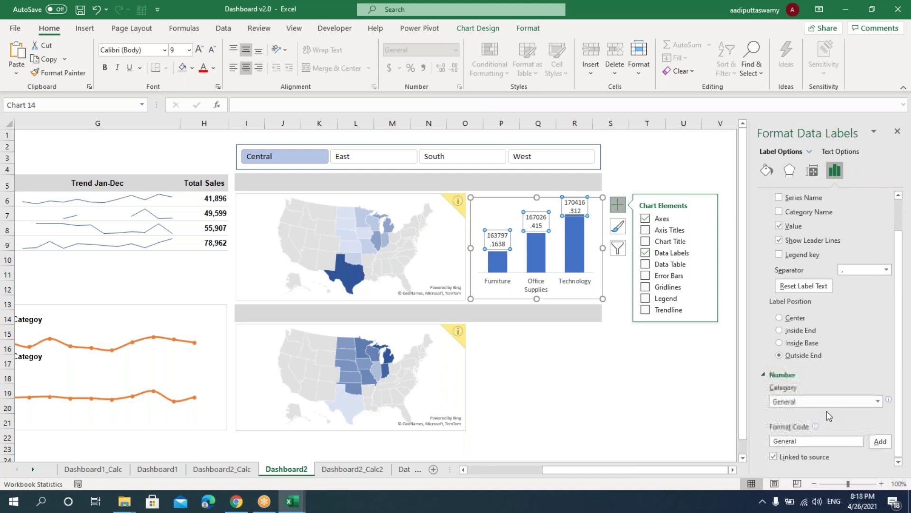
{"action": "left_click", "coordinate": [812, 406]}
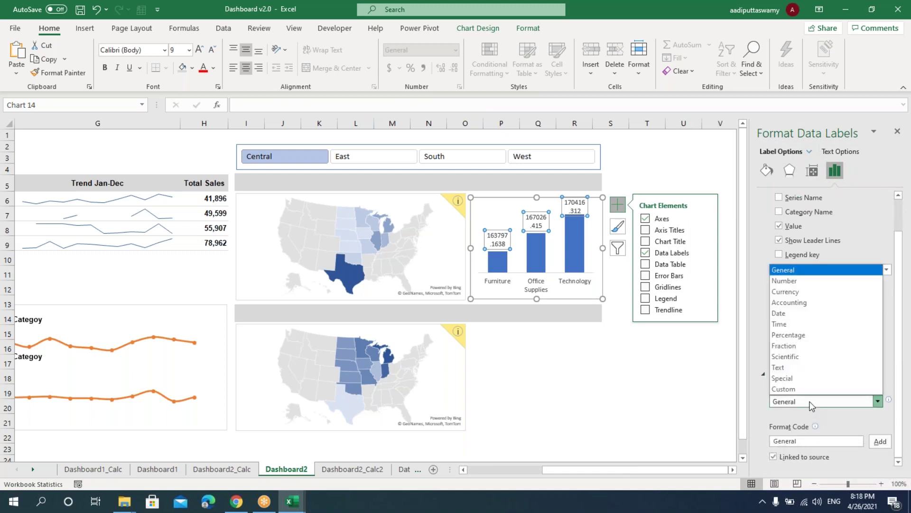
{"action": "left_click", "coordinate": [791, 281]}
{"action": "left_click", "coordinate": [812, 444]}
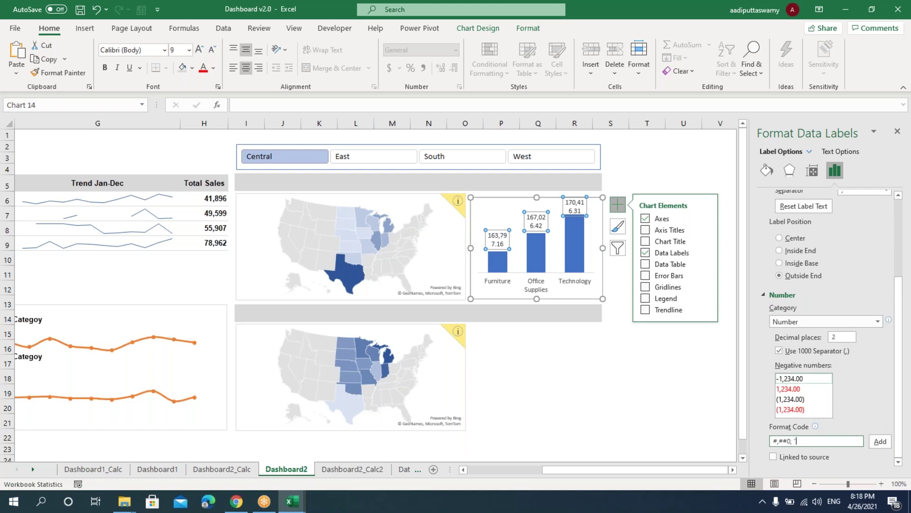
{"action": "type", "text": ", \"K\""}
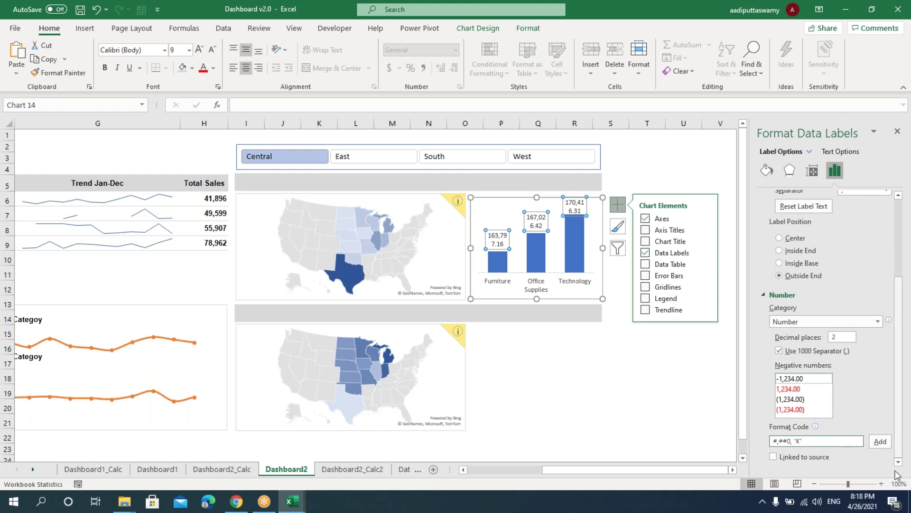
{"action": "left_click", "coordinate": [880, 442]}
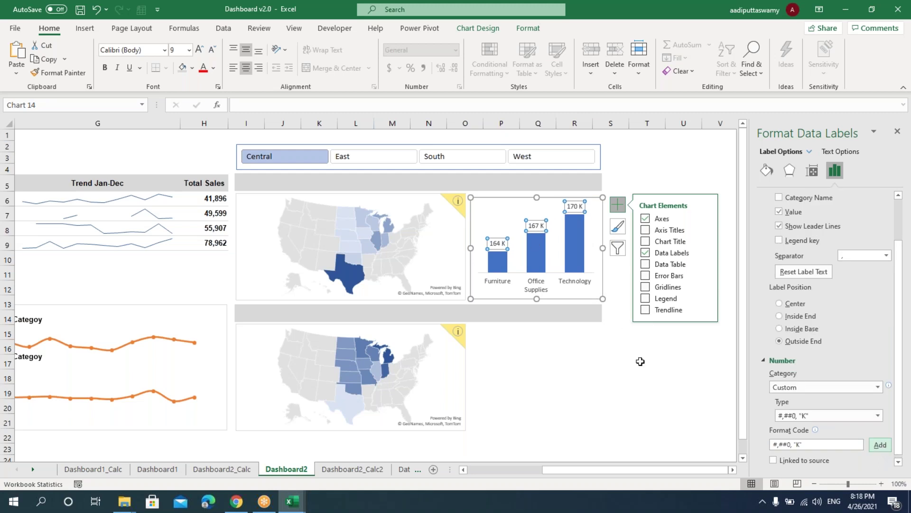
{"action": "left_click", "coordinate": [640, 361]}
{"action": "left_click", "coordinate": [897, 131]}
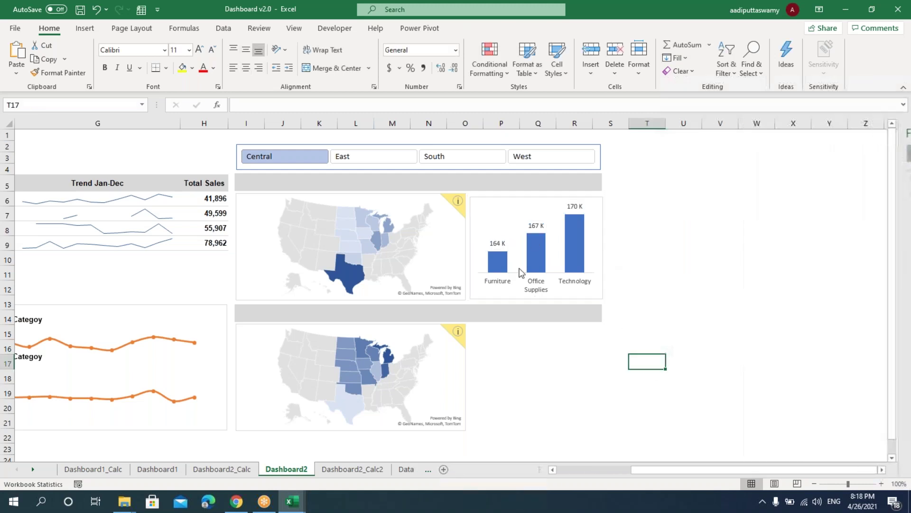
Check the sales chart's labels by filtering the Region slicer to South and West in turn
{"action": "left_click", "coordinate": [467, 156]}
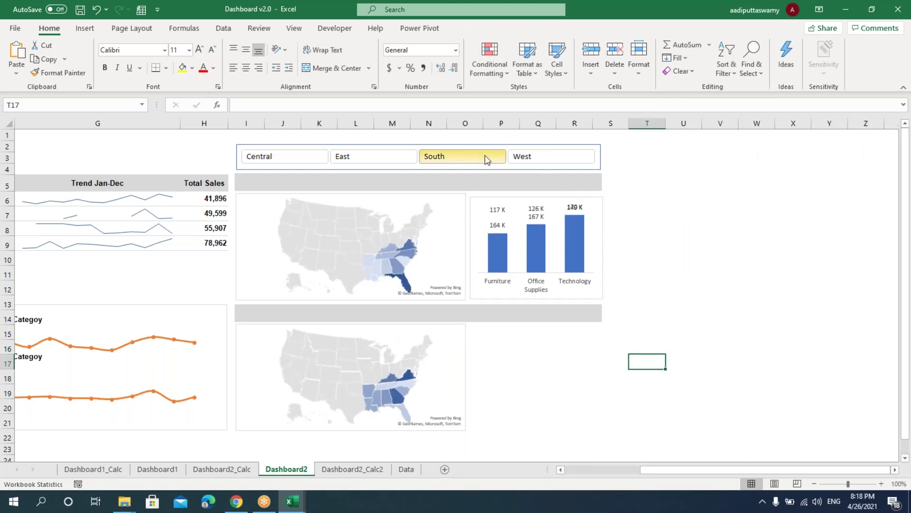
{"action": "left_click", "coordinate": [535, 156]}
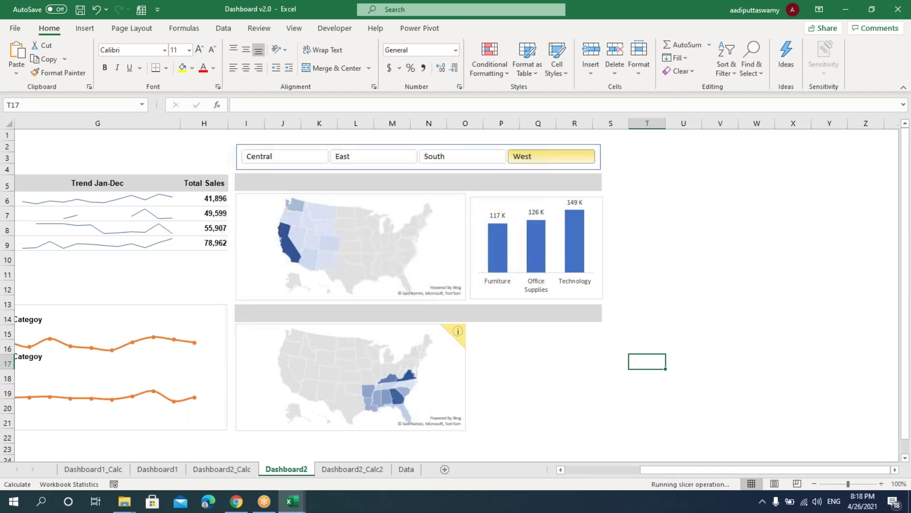
Align the sales chart's top edge with the upper map, and place a copy beside the lower map fitted to its height
{"action": "left_click", "coordinate": [557, 201]}
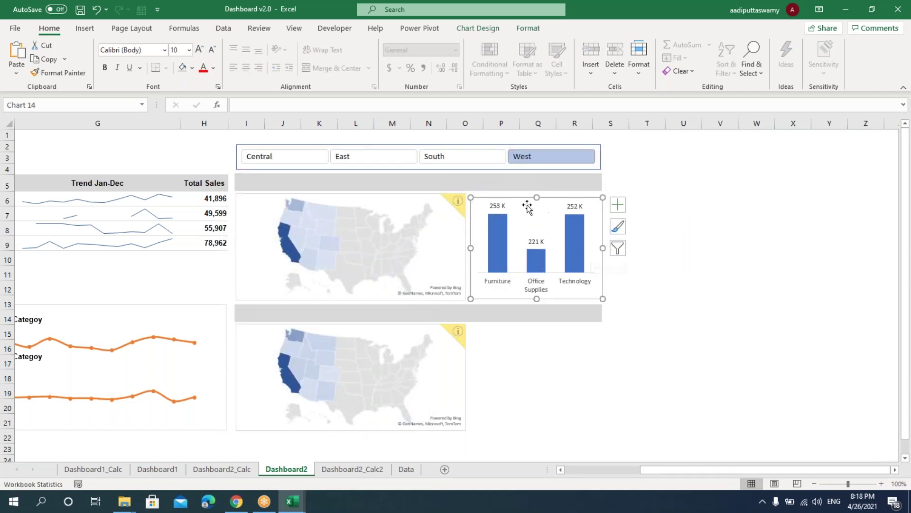
{"action": "left_click_drag", "start_coordinate": [536, 197], "coordinate": [552, 331]}
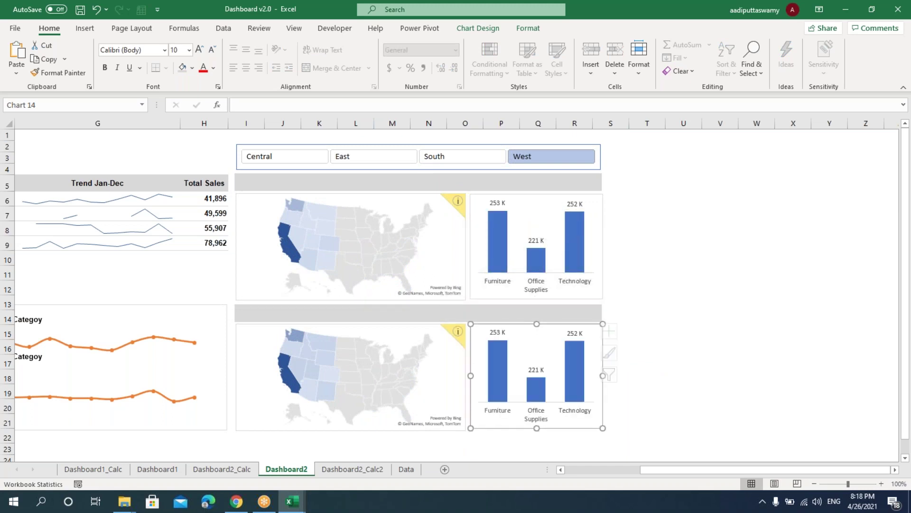
{"action": "double_click", "coordinate": [537, 428]}
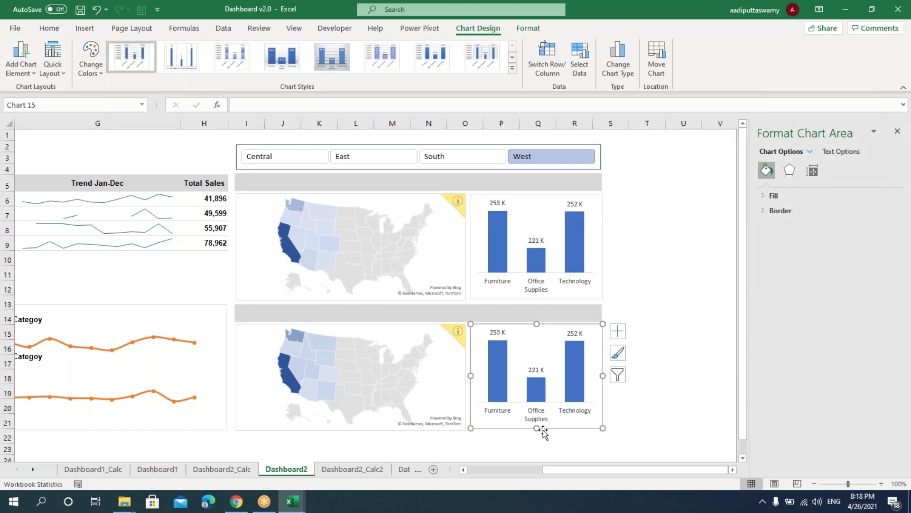
{"action": "left_click", "coordinate": [645, 389]}
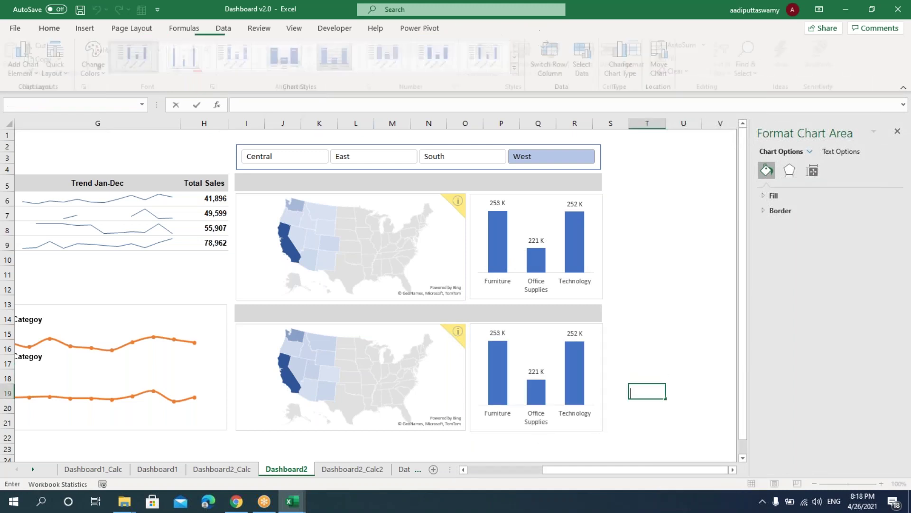
Change the lower column chart's data source to the profit-by-category cells on Dashboard2_Calc2
{"action": "right_click", "coordinate": [545, 340]}
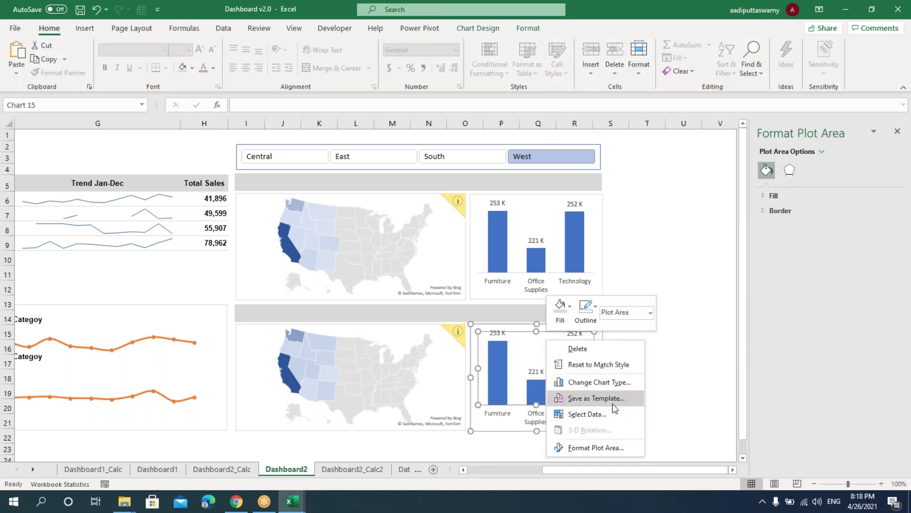
{"action": "left_click", "coordinate": [610, 418]}
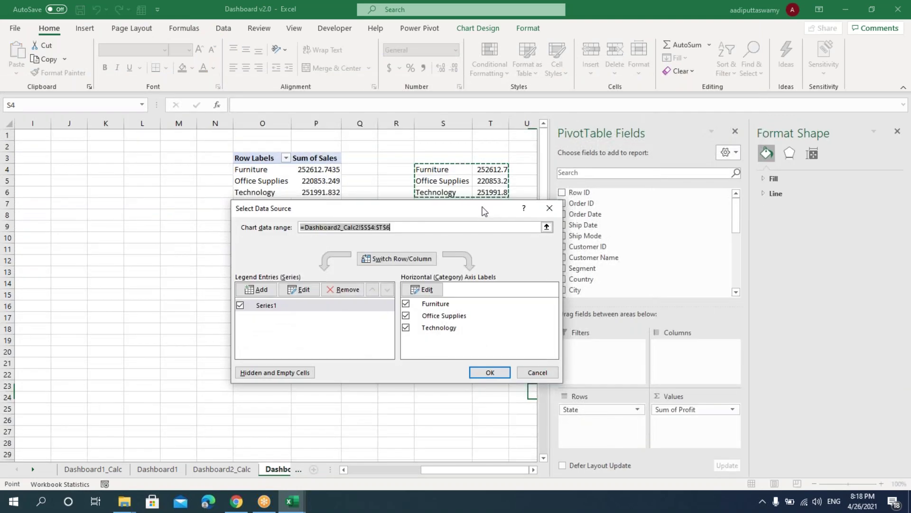
{"action": "left_click_drag", "start_coordinate": [421, 294], "coordinate": [498, 317]}
{"action": "left_click", "coordinate": [287, 359]}
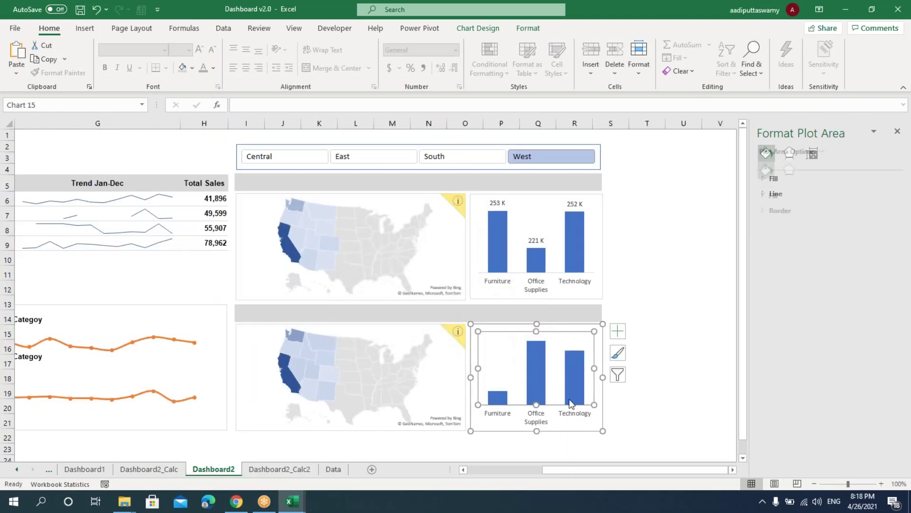
Add data labels to the lower column chart and format them in thousands with the custom format code #,##0, "K"
{"action": "left_click", "coordinate": [618, 331]}
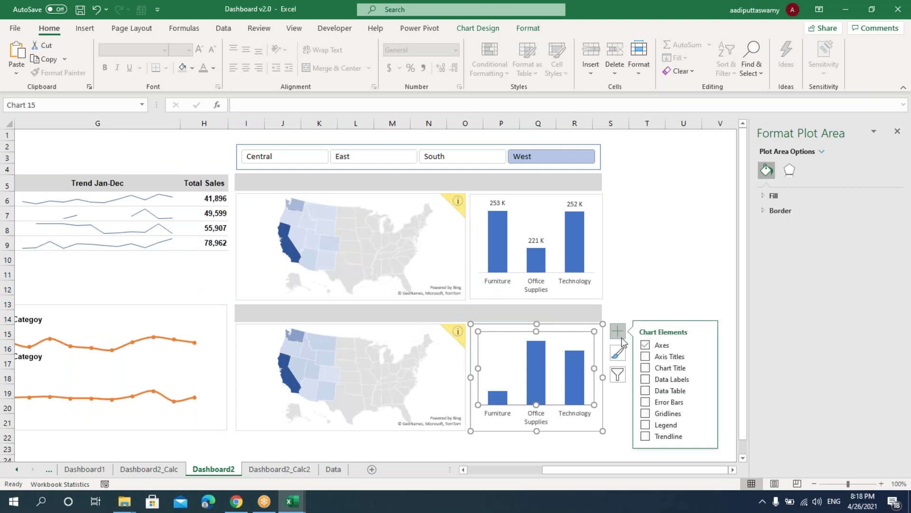
{"action": "left_click", "coordinate": [646, 379]}
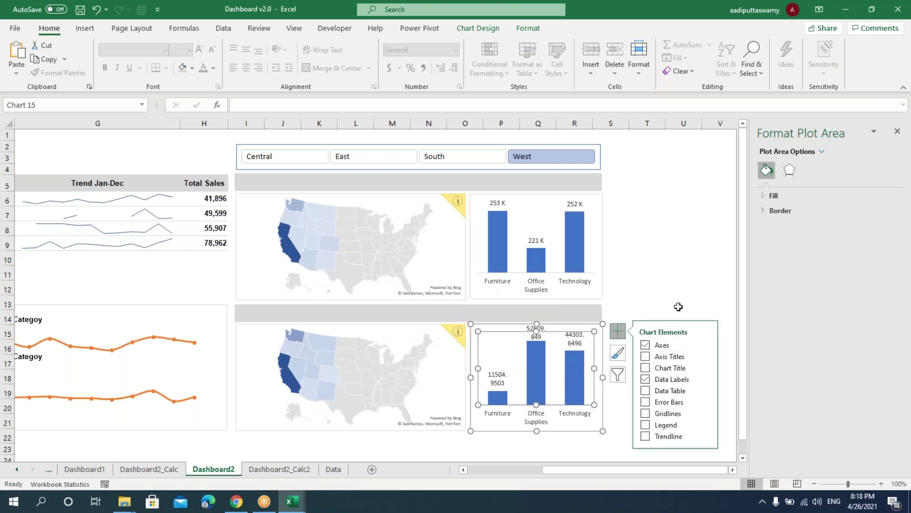
{"action": "left_click", "coordinate": [574, 338]}
{"action": "left_click", "coordinate": [835, 170]}
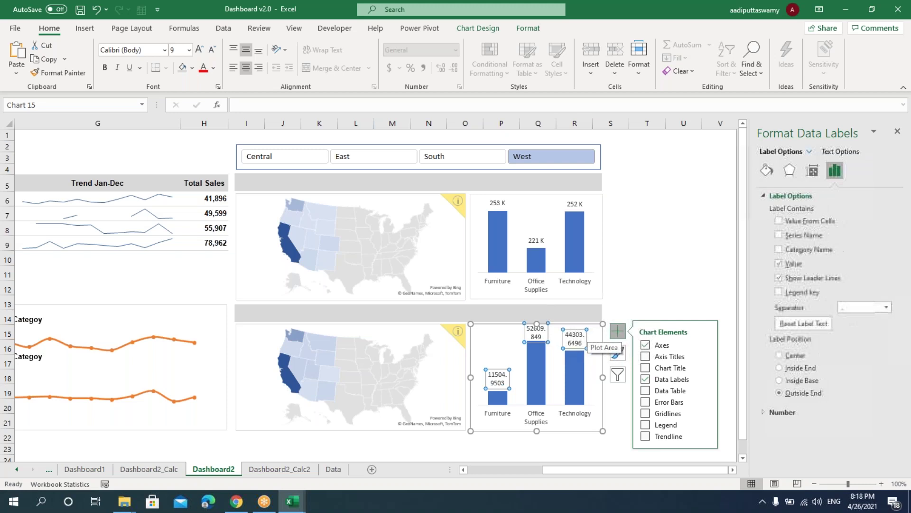
{"action": "left_click", "coordinate": [783, 411]}
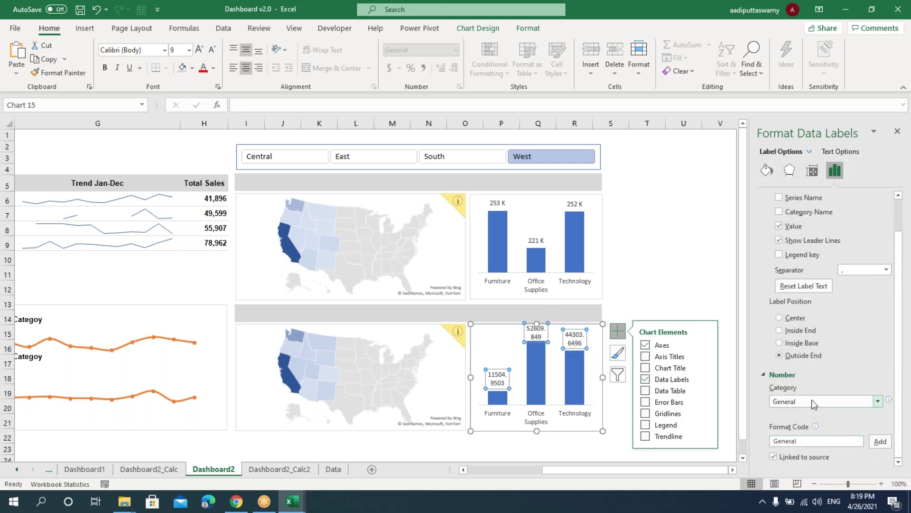
{"action": "left_click", "coordinate": [877, 401]}
{"action": "left_click", "coordinate": [797, 283]}
{"action": "scroll", "coordinate": [826, 440], "scroll_direction": "down", "scroll_amount": 3}
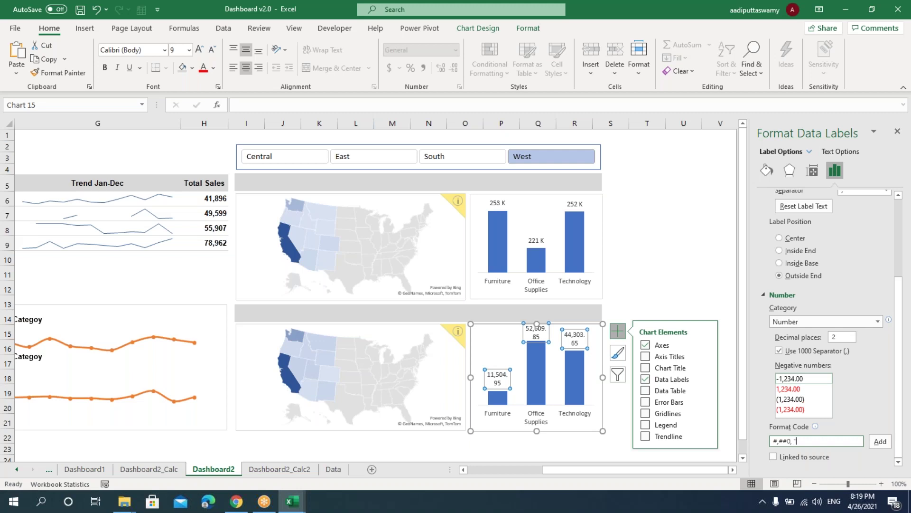
{"action": "left_click", "coordinate": [879, 441]}
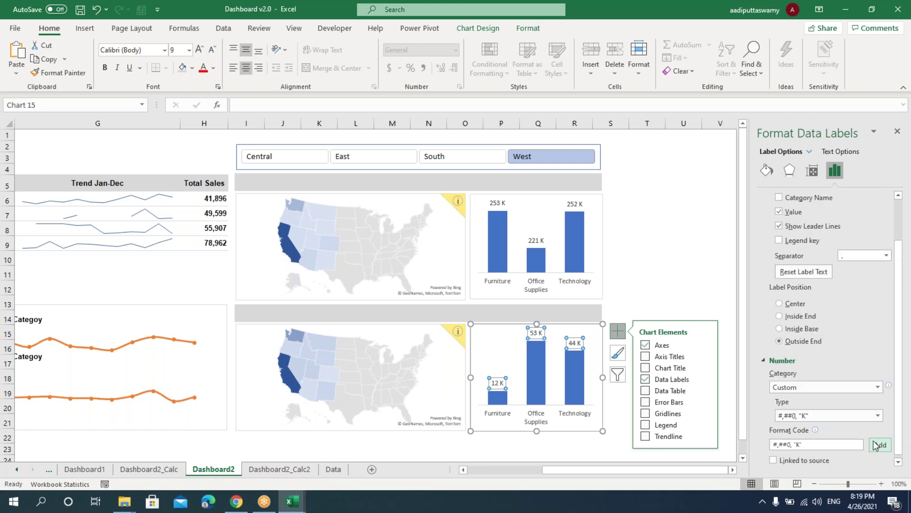
{"action": "left_click", "coordinate": [690, 241]}
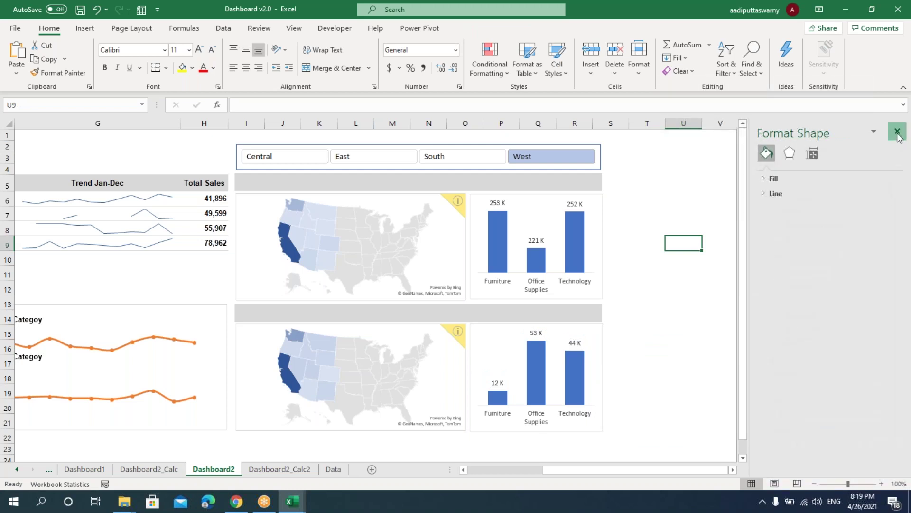
{"action": "left_click", "coordinate": [897, 131]}
{"action": "left_click", "coordinate": [756, 347]}
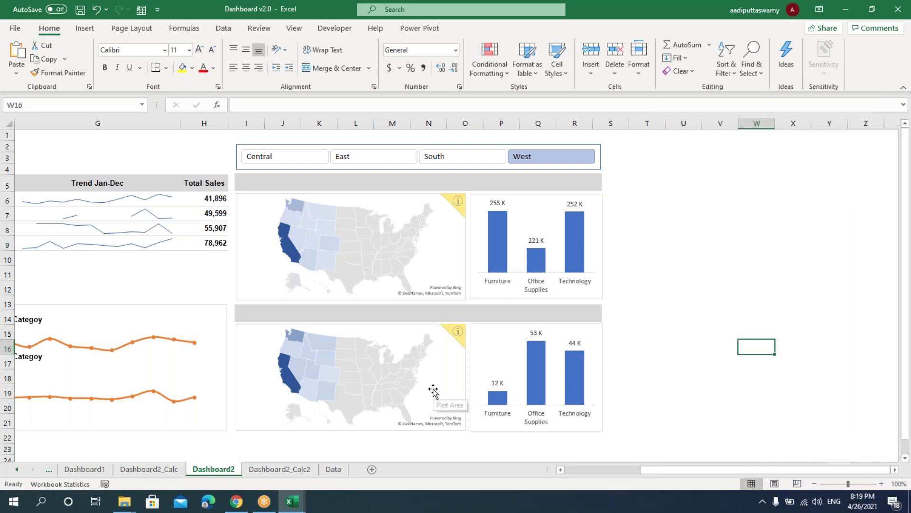
Check both maps and column charts by filtering the Region slicer to South, East and Central in turn
{"action": "left_click", "coordinate": [439, 157]}
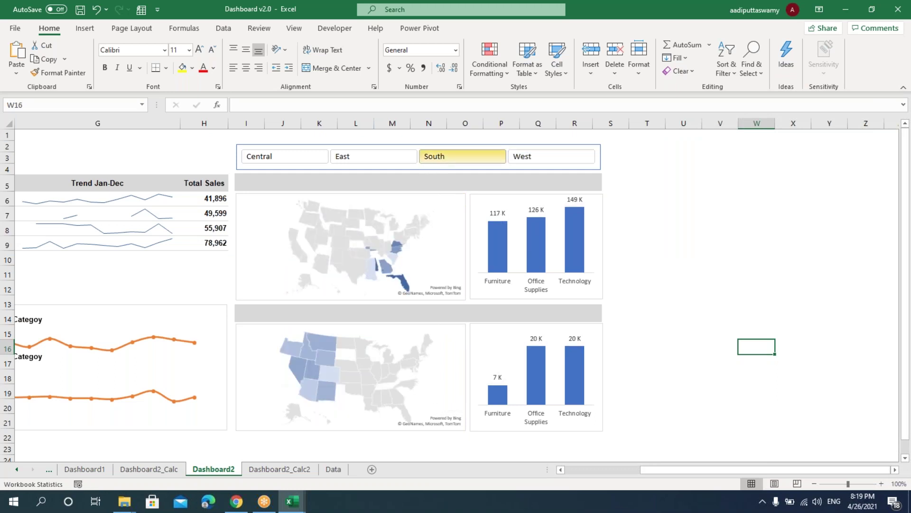
{"action": "left_click", "coordinate": [349, 157]}
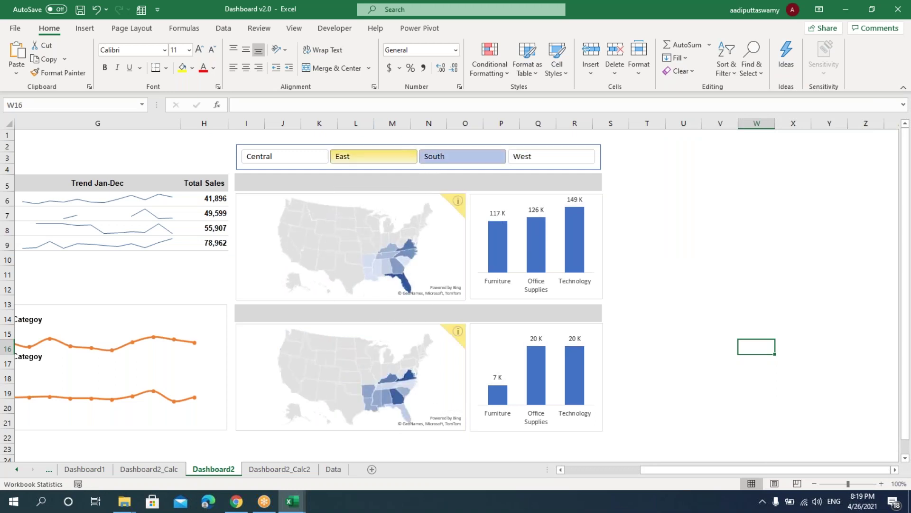
{"action": "left_click", "coordinate": [303, 157]}
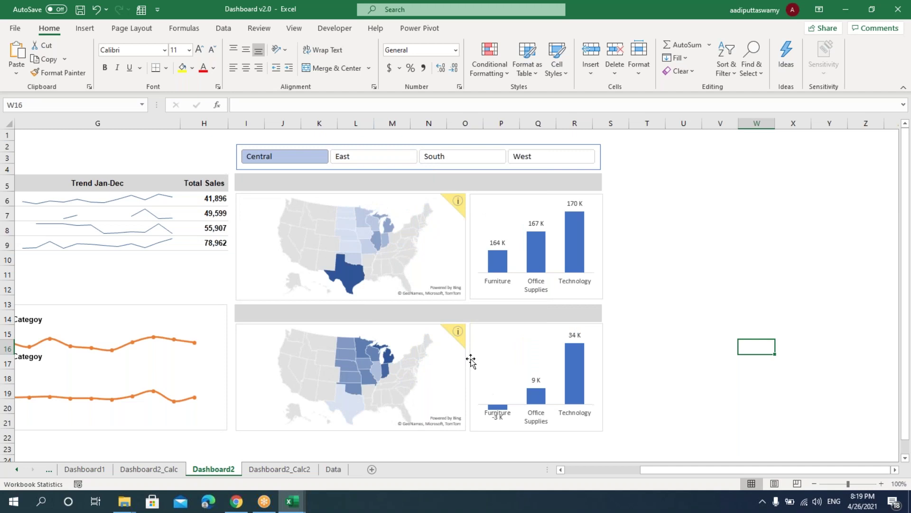
Enter the heading "Total Sales by Region" in the grey bar above the upper map
{"action": "left_click", "coordinate": [403, 183]}
{"action": "type", "text": "Total "}
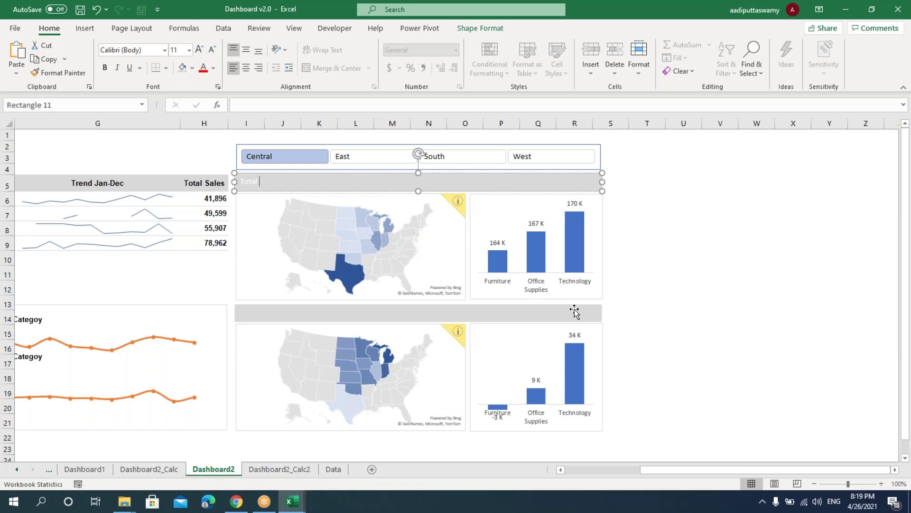
{"action": "type", "text": "Sales by Region"}
{"action": "left_click", "coordinate": [479, 191]}
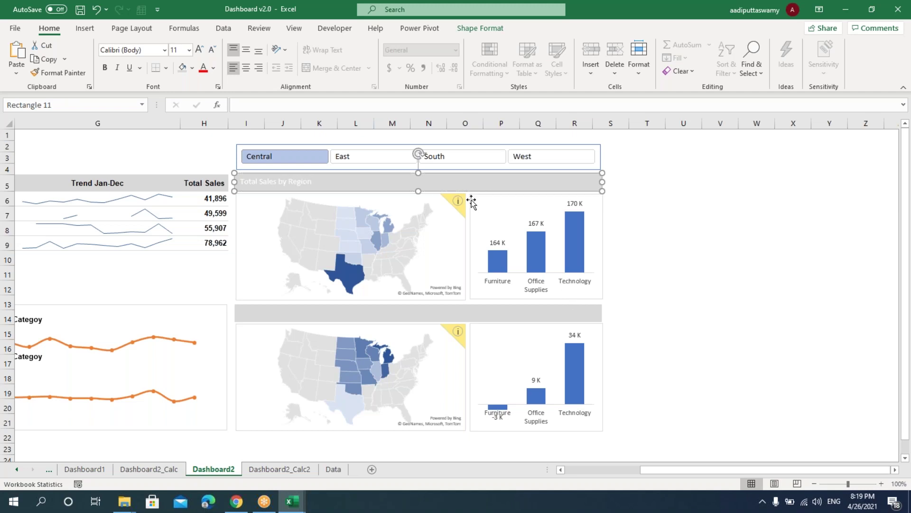
Format the sales heading as bold black 10 pt Arial, centred horizontally and vertically in its bar
{"action": "left_click", "coordinate": [246, 66]}
{"action": "left_click", "coordinate": [246, 50]}
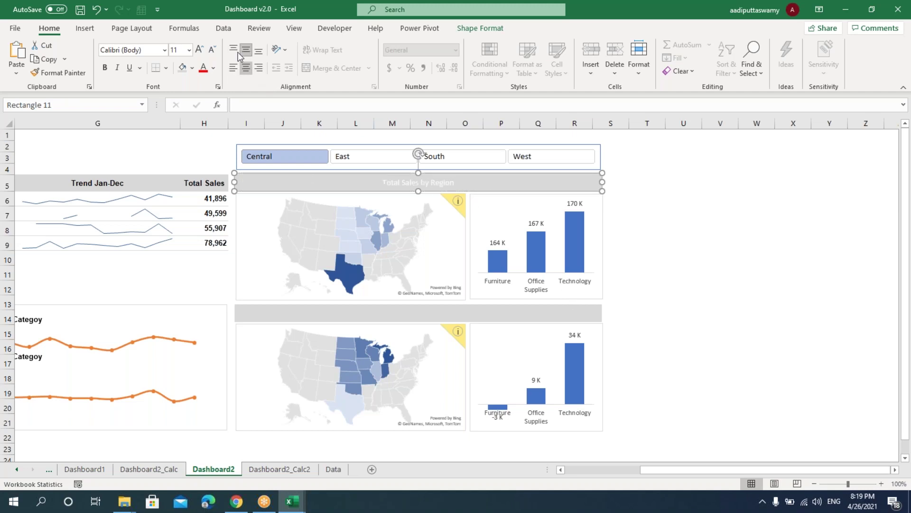
{"action": "left_click", "coordinate": [152, 53]}
{"action": "type", "text": "Arial"}
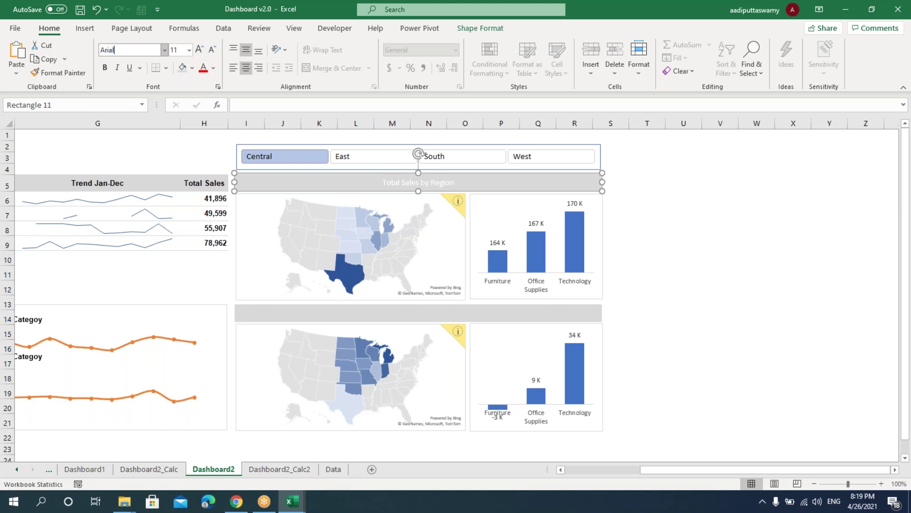
{"action": "left_click", "coordinate": [105, 67]}
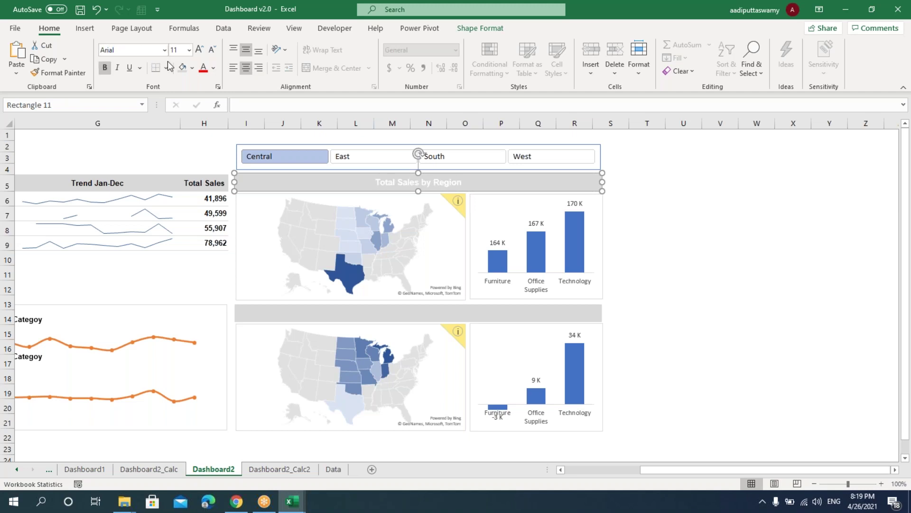
{"action": "left_click", "coordinate": [174, 50]}
{"action": "type", "text": "10"}
{"action": "key", "text": "Return"}
{"action": "left_click", "coordinate": [213, 68]}
{"action": "left_click", "coordinate": [220, 81]}
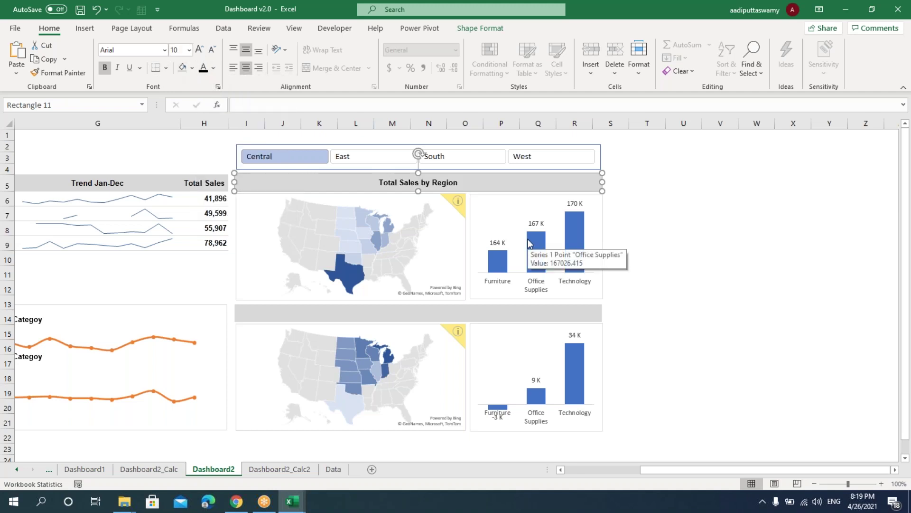
Enter the heading "Total Profit By Region" in the bar above the lower map and copy the sales heading's formatting to it
{"action": "left_click", "coordinate": [490, 319]}
{"action": "type", "text": "Total Prof"}
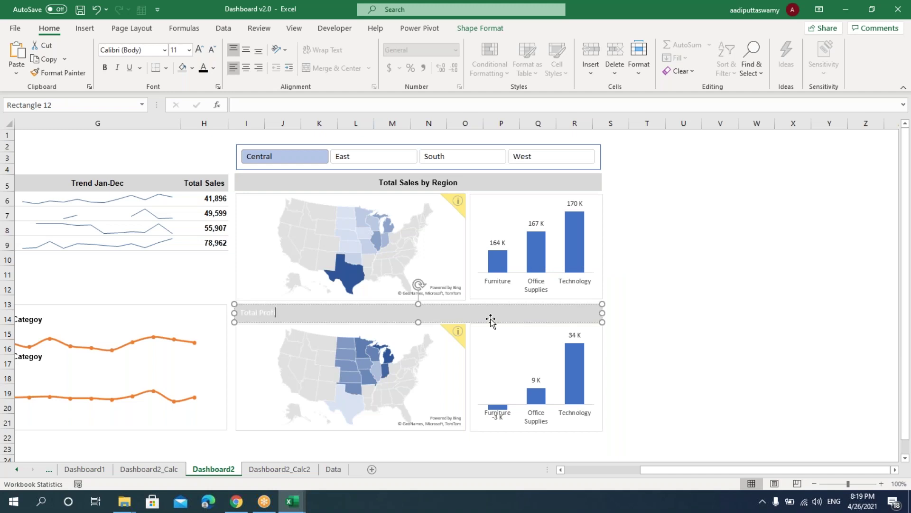
{"action": "type", "text": "it By Region"}
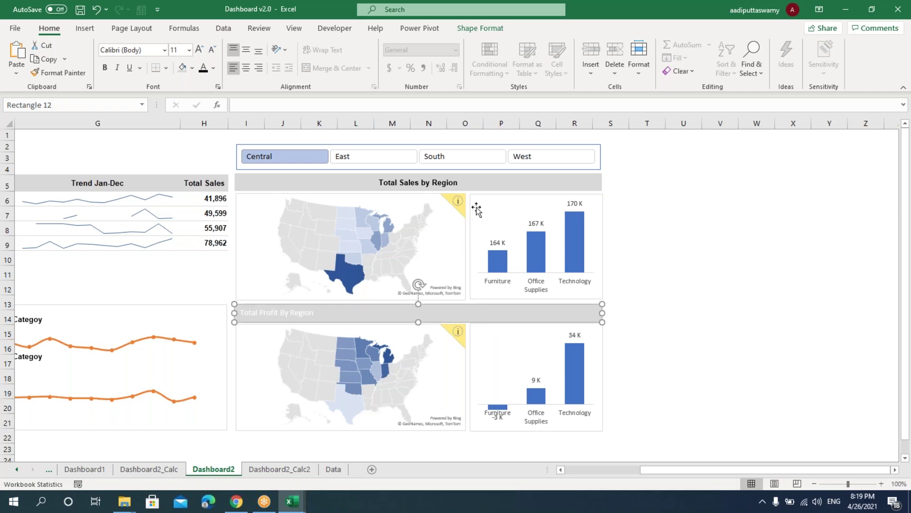
{"action": "left_click", "coordinate": [475, 183]}
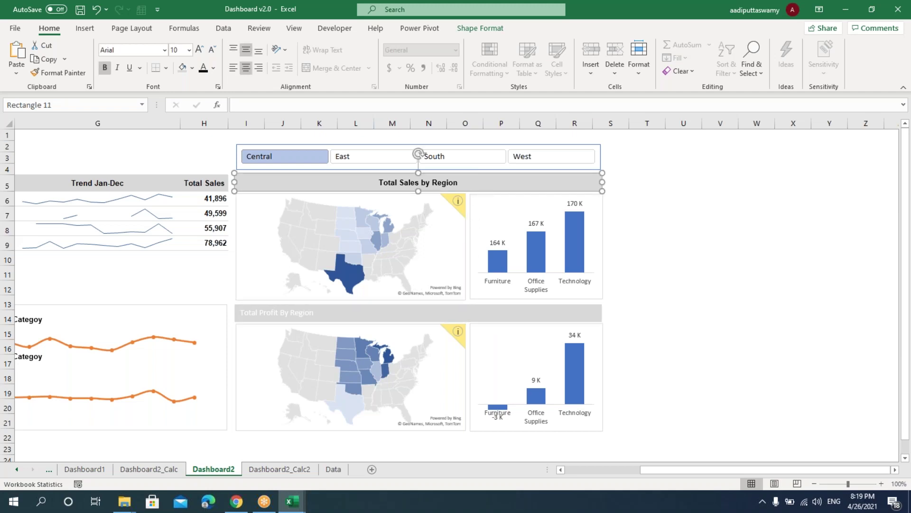
{"action": "left_click", "coordinate": [484, 315]}
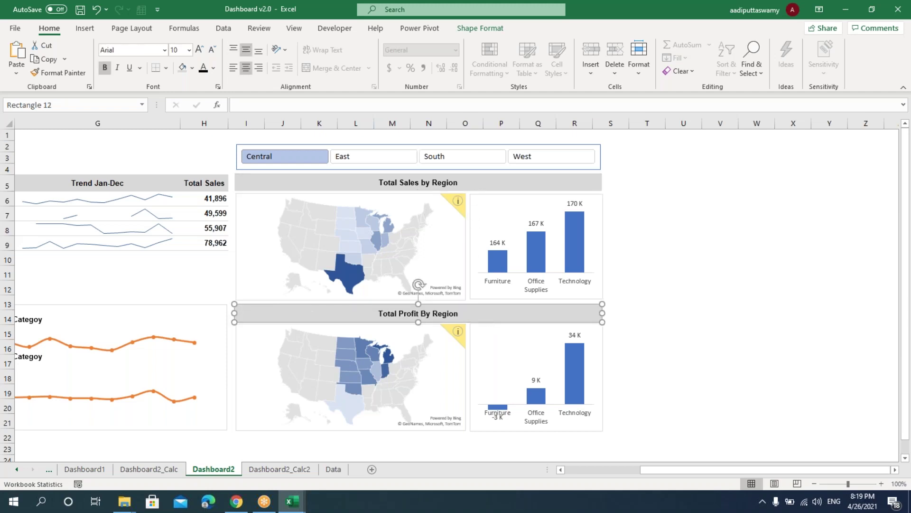
{"action": "left_click", "coordinate": [745, 331]}
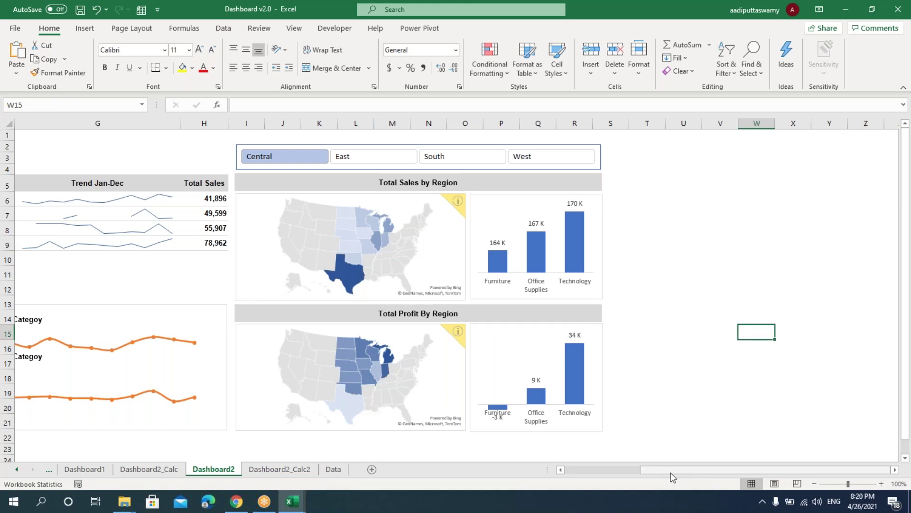
Review the whole dashboard while filtering the Region slicer to East, South and West in turn
{"action": "left_click_drag", "start_coordinate": [671, 471], "coordinate": [595, 471]}
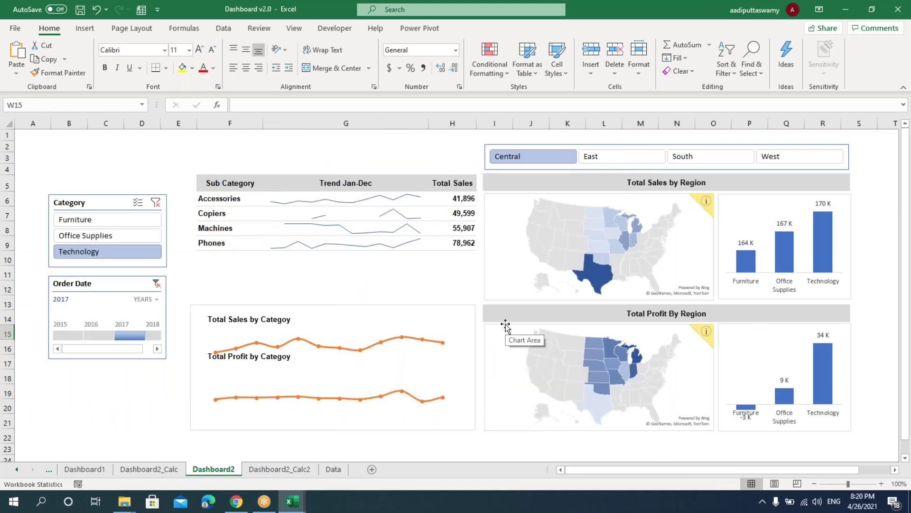
{"action": "left_click", "coordinate": [612, 156]}
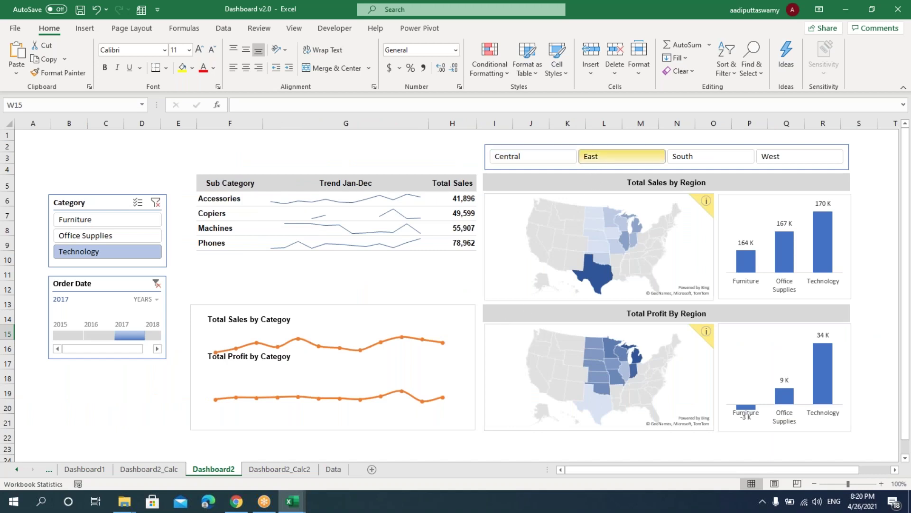
{"action": "left_click", "coordinate": [689, 157]}
{"action": "left_click", "coordinate": [769, 159]}
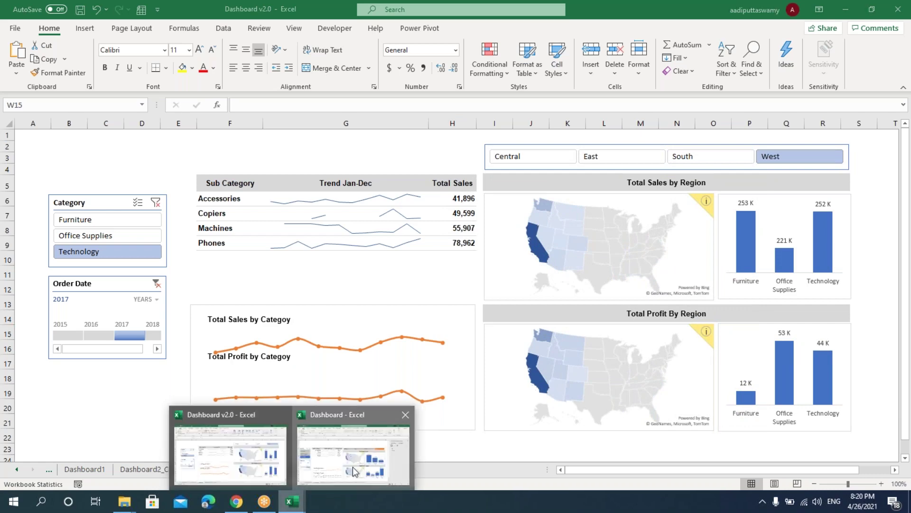
Switch to the Dashboard workbook and look over its finished Dashboard3 and Dashboard2 sheets
{"action": "left_click", "coordinate": [352, 467]}
{"action": "left_click", "coordinate": [484, 470]}
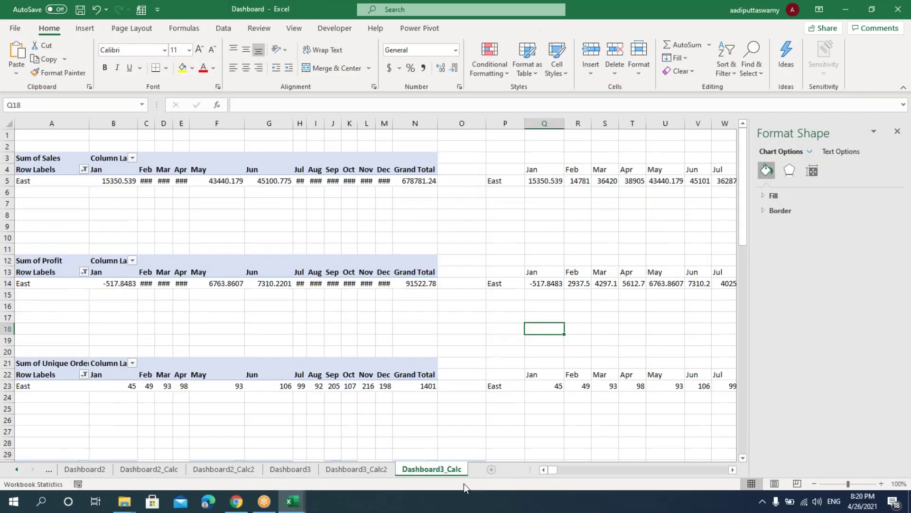
{"action": "left_click", "coordinate": [296, 468]}
{"action": "left_click", "coordinate": [897, 131]}
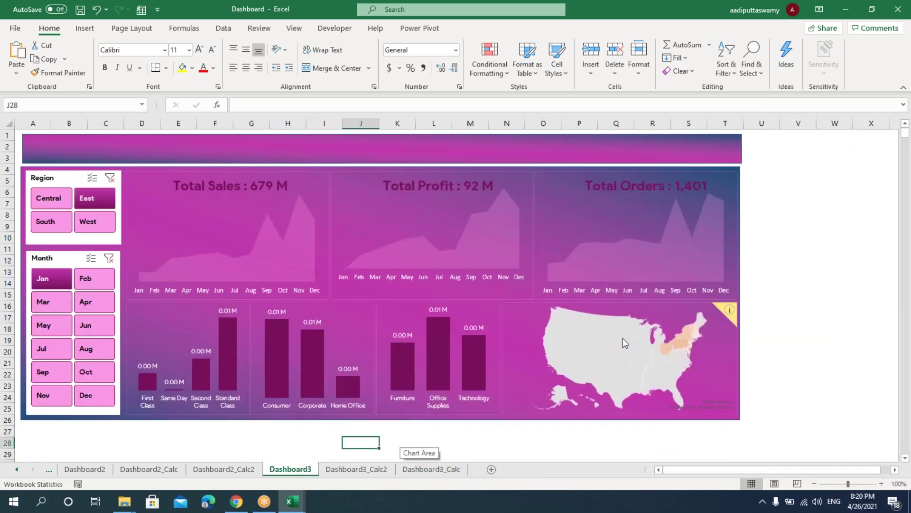
{"action": "mouse_move", "coordinate": [623, 338]}
{"action": "left_click", "coordinate": [97, 469]}
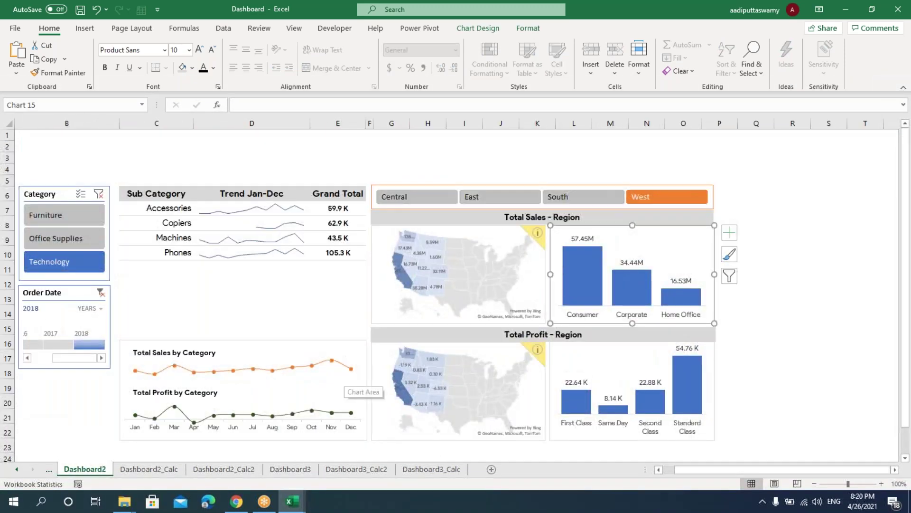
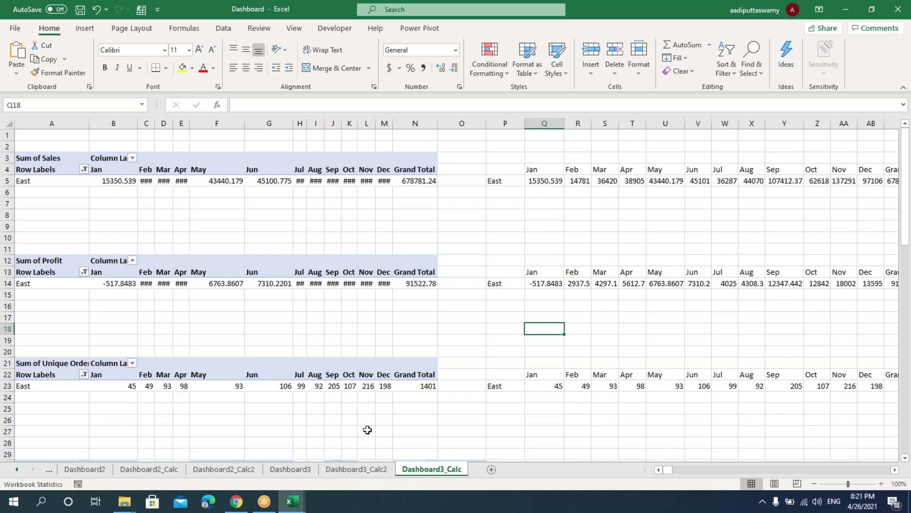
Examine the Total Sales, Total Profit and Total Orders area charts on Dashboard3, including their data series
{"action": "left_click", "coordinate": [290, 468]}
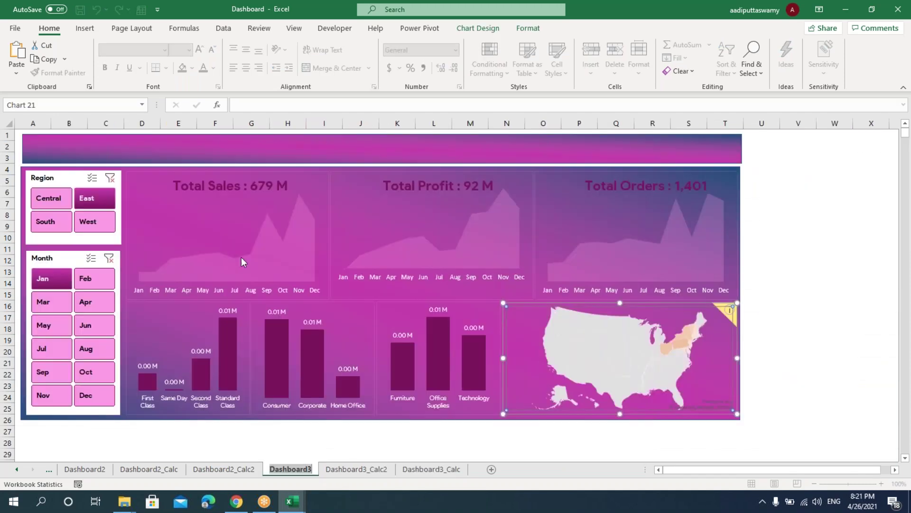
{"action": "left_click", "coordinate": [251, 263]}
{"action": "left_click", "coordinate": [470, 255]}
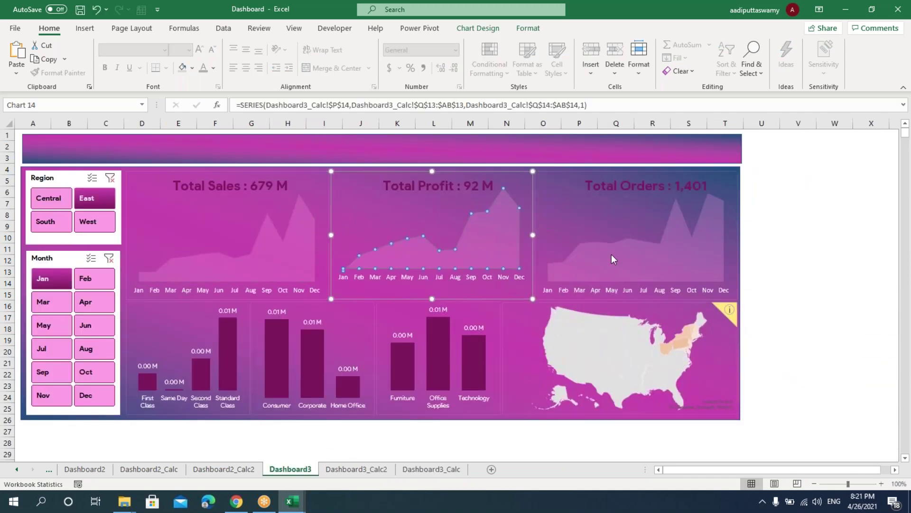
{"action": "double_click", "coordinate": [545, 269]}
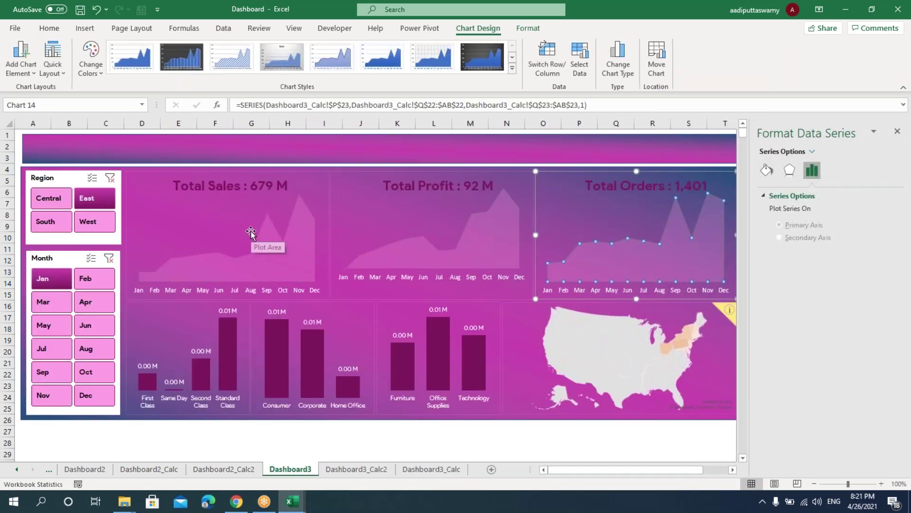
Close the series formatting pane and look over the Total Sales, Total Profit and Total Orders area charts
{"action": "left_click", "coordinate": [897, 131]}
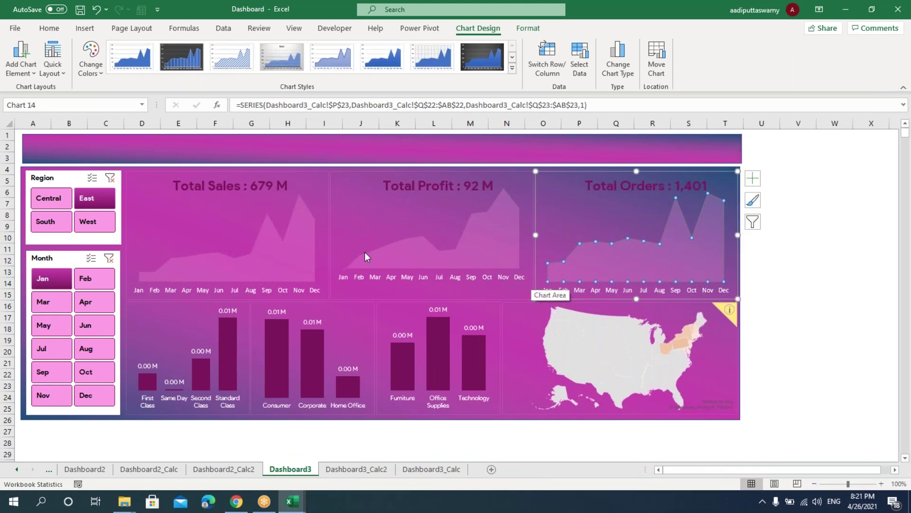
{"action": "left_click", "coordinate": [227, 216]}
{"action": "left_click", "coordinate": [344, 228]}
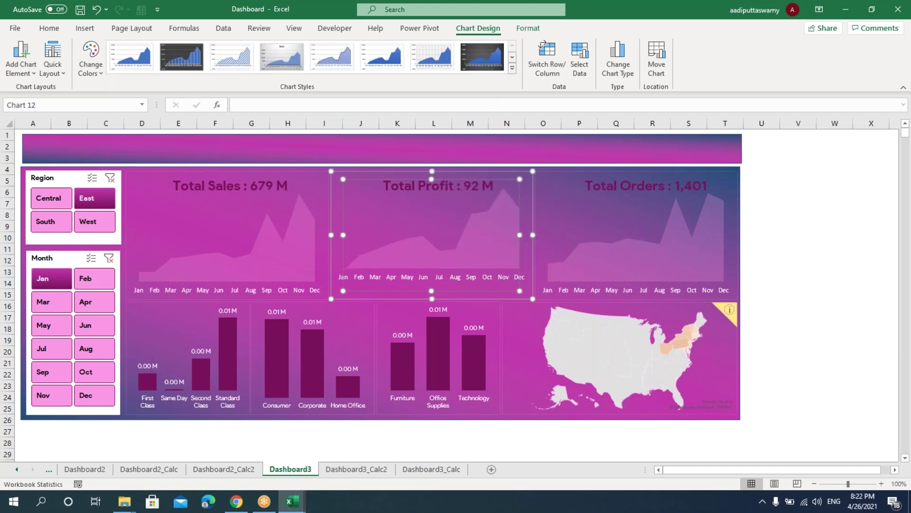
{"action": "left_click", "coordinate": [598, 247]}
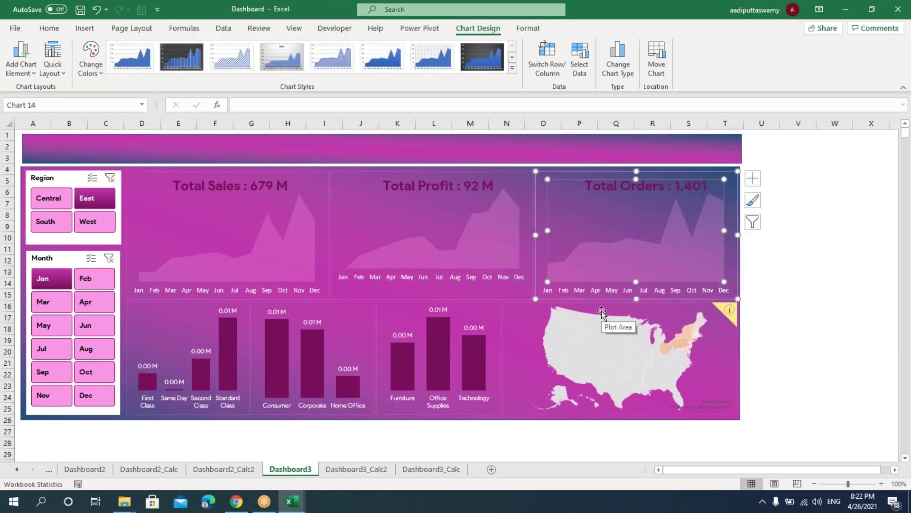
Switch to the Dashboard v2.0 workbook and create a PivotTable from its Data sheet on a new worksheet
{"action": "key", "text": "alt+Tab"}
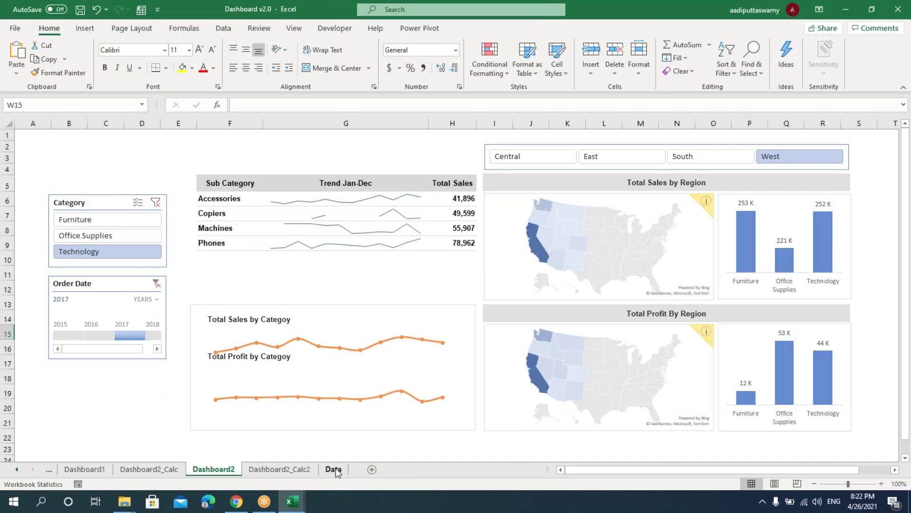
{"action": "left_click", "coordinate": [334, 469]}
{"action": "left_click", "coordinate": [85, 29]}
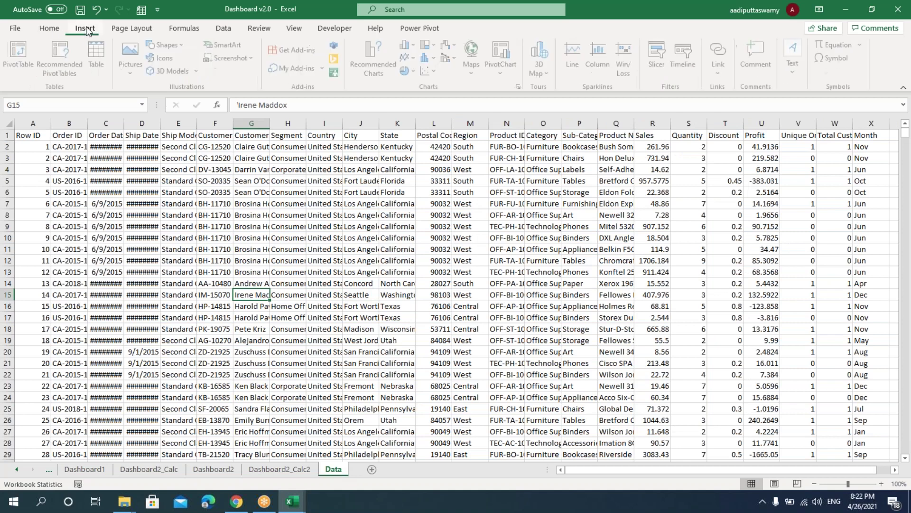
{"action": "left_click", "coordinate": [27, 64]}
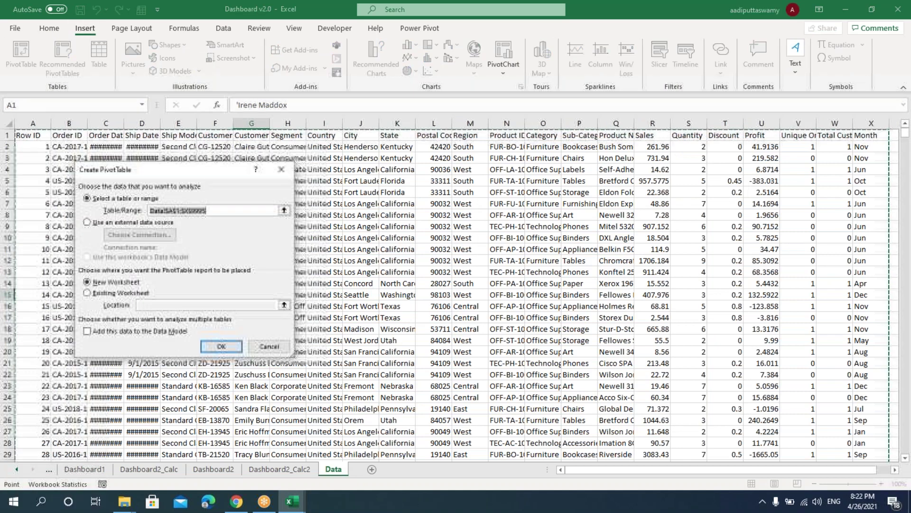
{"action": "left_click", "coordinate": [221, 345]}
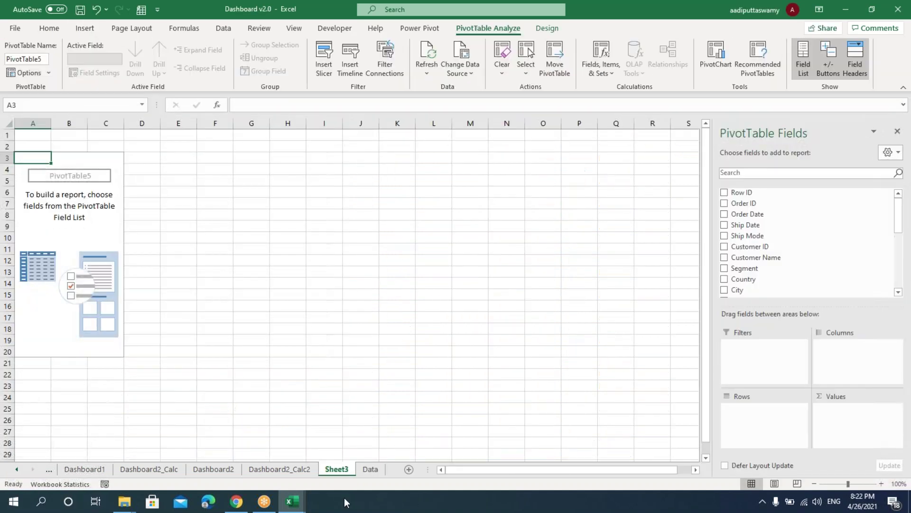
Rename the new PivotTable sheet as Dashboard3_Calc
{"action": "double_click", "coordinate": [338, 472]}
{"action": "type", "text": "Da"}
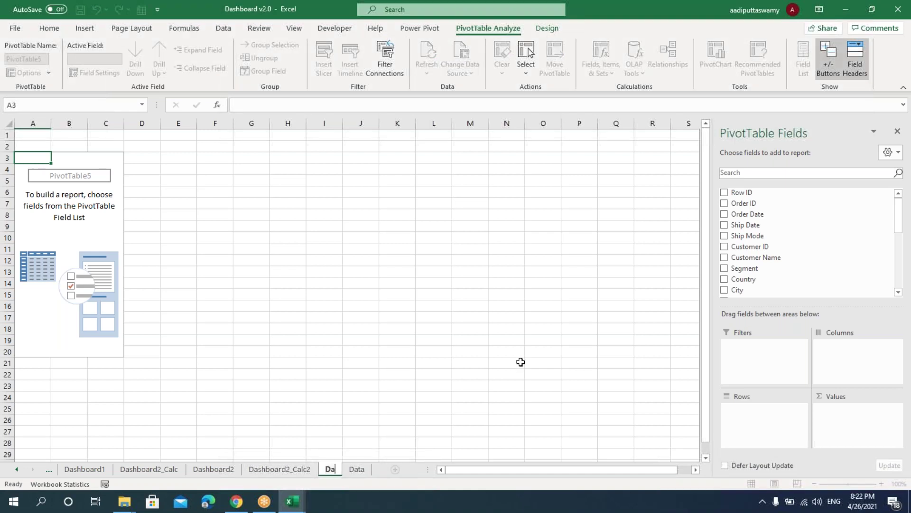
{"action": "type", "text": "shboard"}
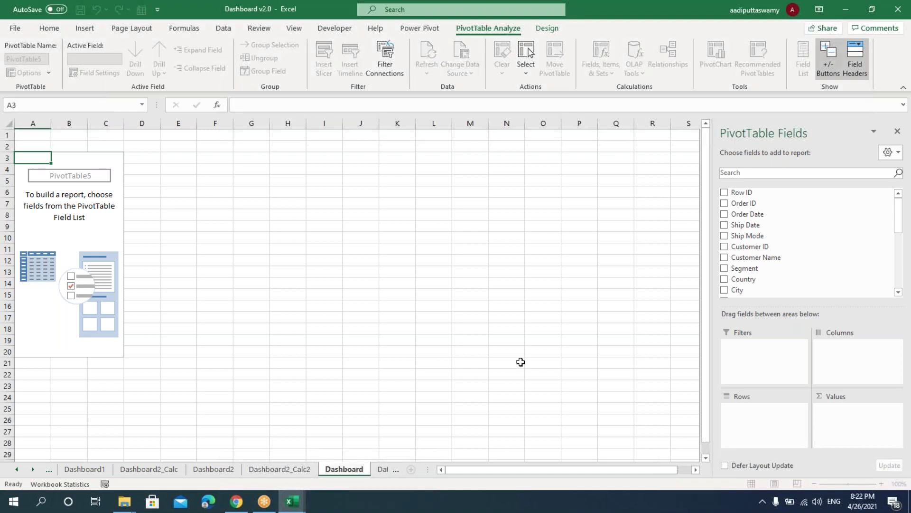
{"action": "type", "text": "3_Calc"}
{"action": "left_click", "coordinate": [438, 315]}
Add the Sales field to the values of the empty PivotTable on Dashboard3_Calc
{"action": "left_click", "coordinate": [98, 236]}
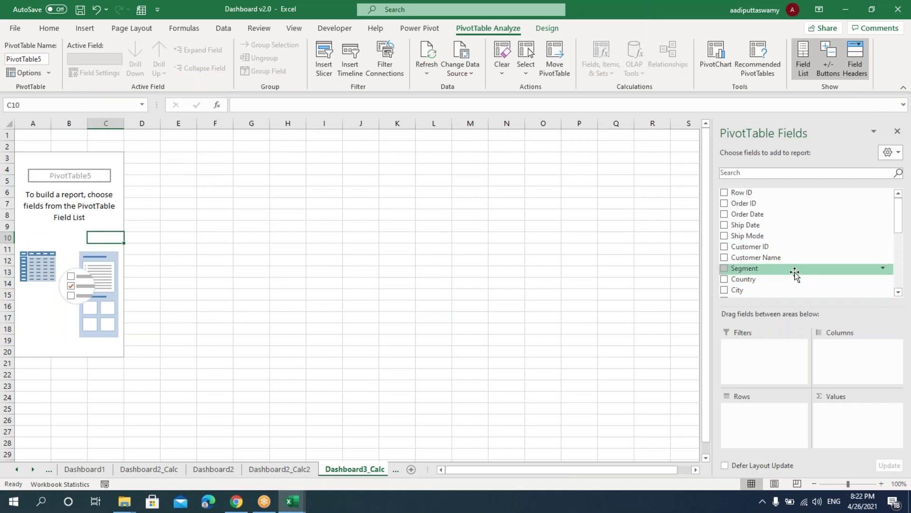
{"action": "scroll", "coordinate": [795, 274], "scroll_direction": "down", "scroll_amount": 2}
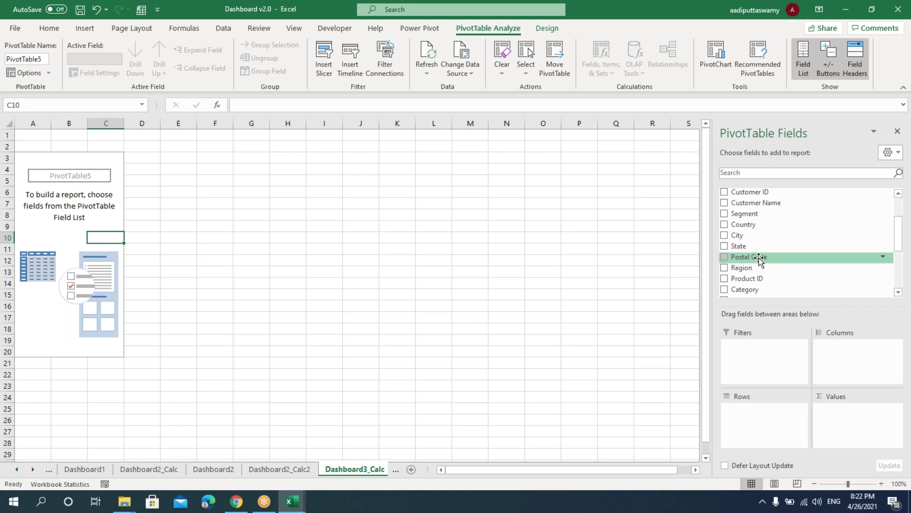
{"action": "scroll", "coordinate": [759, 260], "scroll_direction": "down", "scroll_amount": 4}
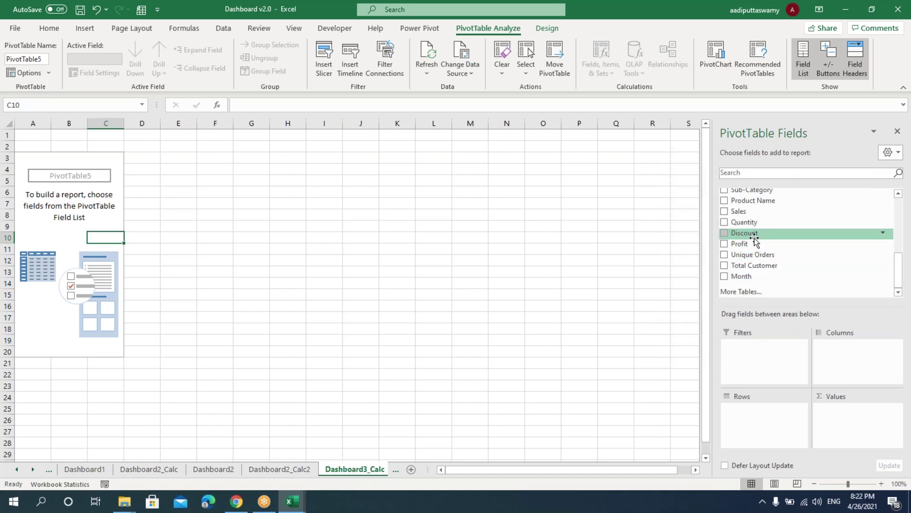
{"action": "left_click_drag", "start_coordinate": [750, 213], "coordinate": [843, 426]}
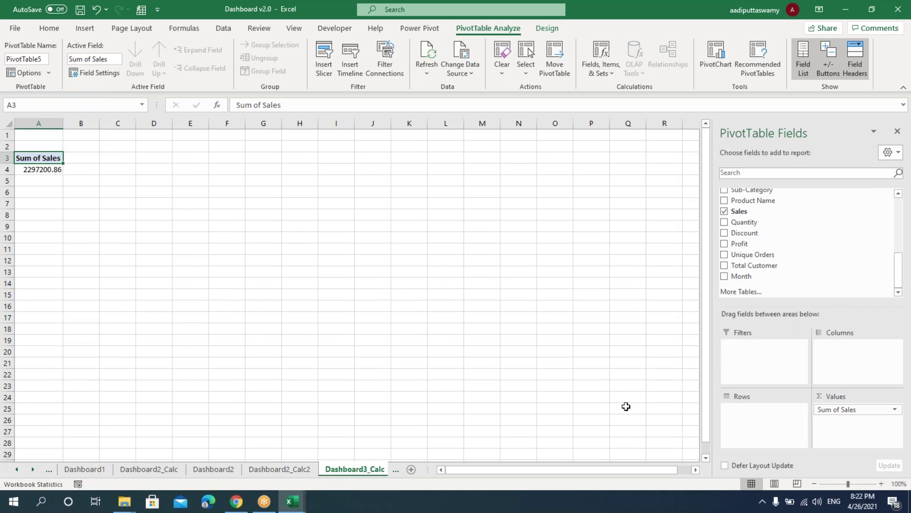
In the Dashboard workbook, filter Dashboard3's Region slicer to Central and examine the sales pivot layout on its Dashboard3_Calc sheet
{"action": "scroll", "coordinate": [794, 244], "scroll_direction": "up", "scroll_amount": 1}
{"action": "scroll", "coordinate": [795, 245], "scroll_direction": "down", "scroll_amount": 1}
{"action": "scroll", "coordinate": [793, 258], "scroll_direction": "up", "scroll_amount": 2}
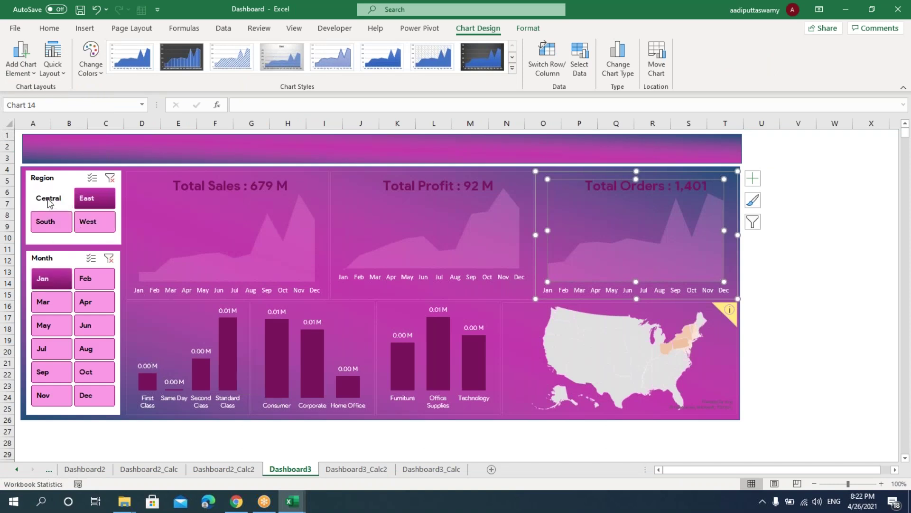
{"action": "left_click", "coordinate": [49, 199]}
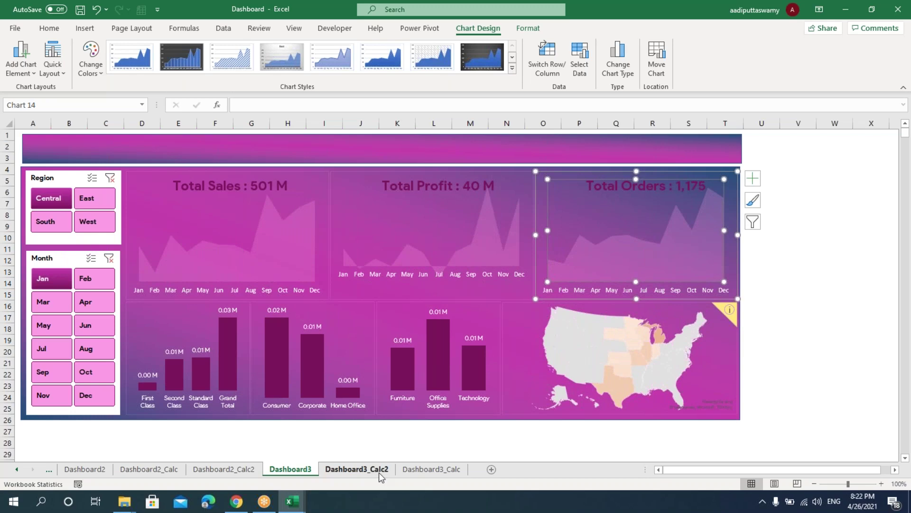
{"action": "left_click", "coordinate": [423, 470]}
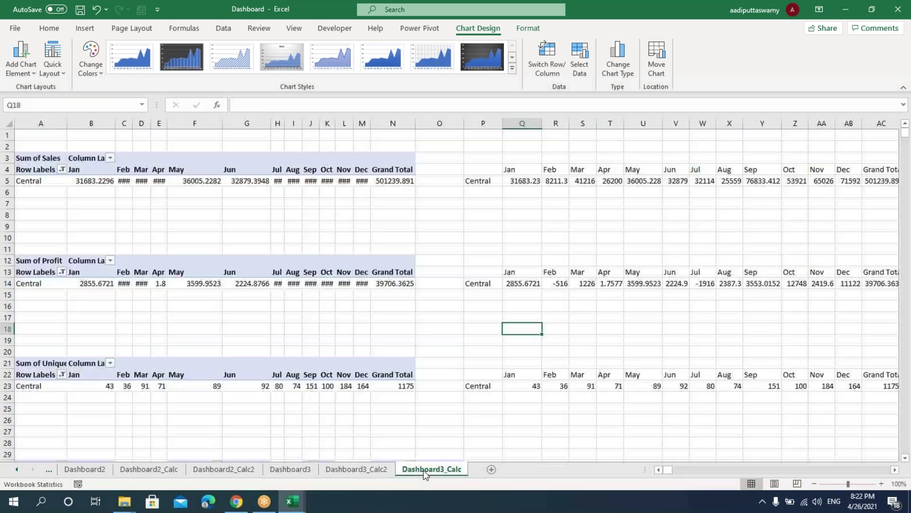
{"action": "left_click", "coordinate": [42, 183]}
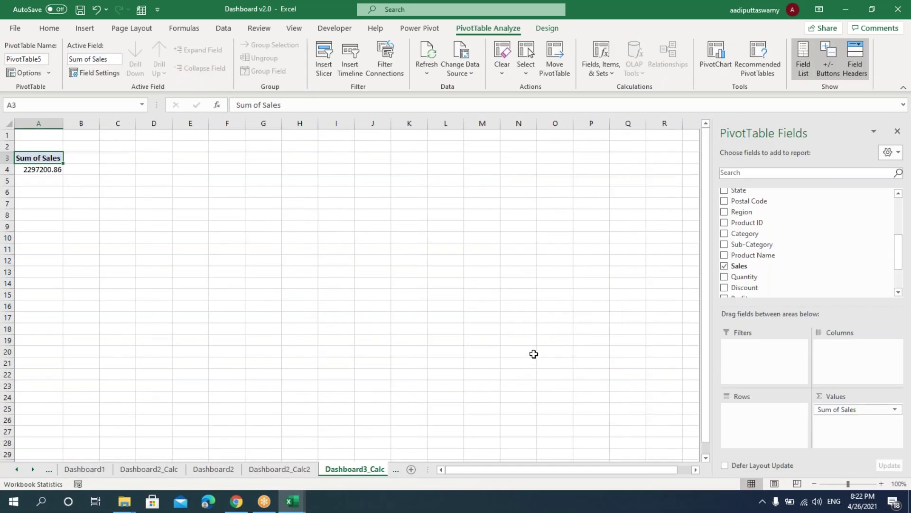
Back in Dashboard v2.0, place Order Date in the sales pivot's columns and Region in its rows
{"action": "scroll", "coordinate": [805, 254], "scroll_direction": "up", "scroll_amount": 4}
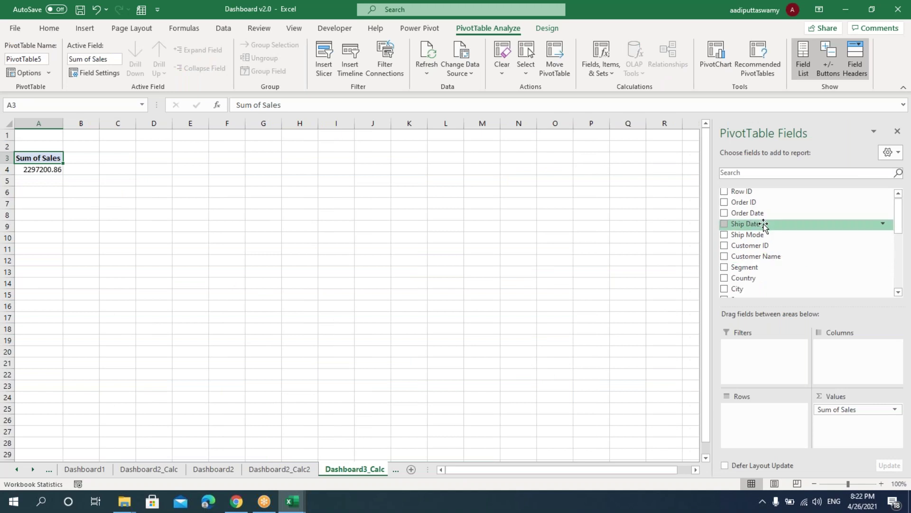
{"action": "left_click_drag", "start_coordinate": [757, 215], "coordinate": [843, 352]}
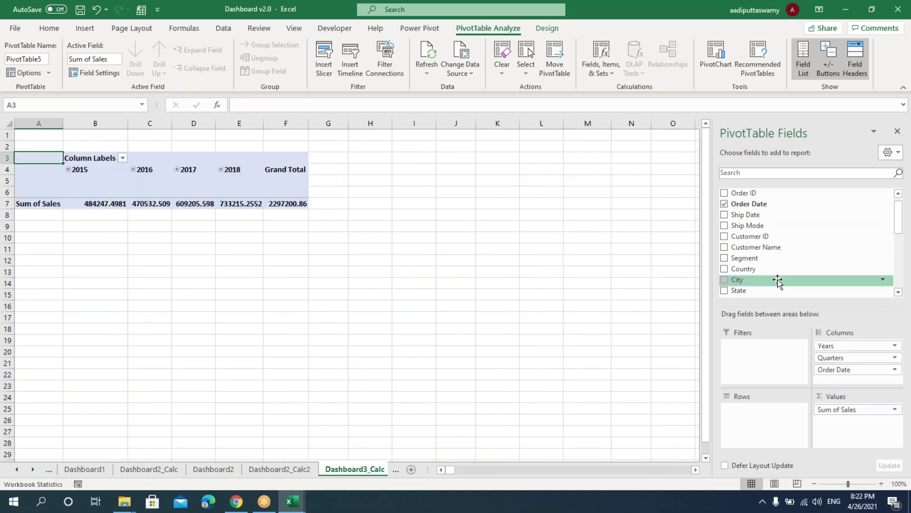
{"action": "scroll", "coordinate": [772, 266], "scroll_direction": "down", "scroll_amount": 3}
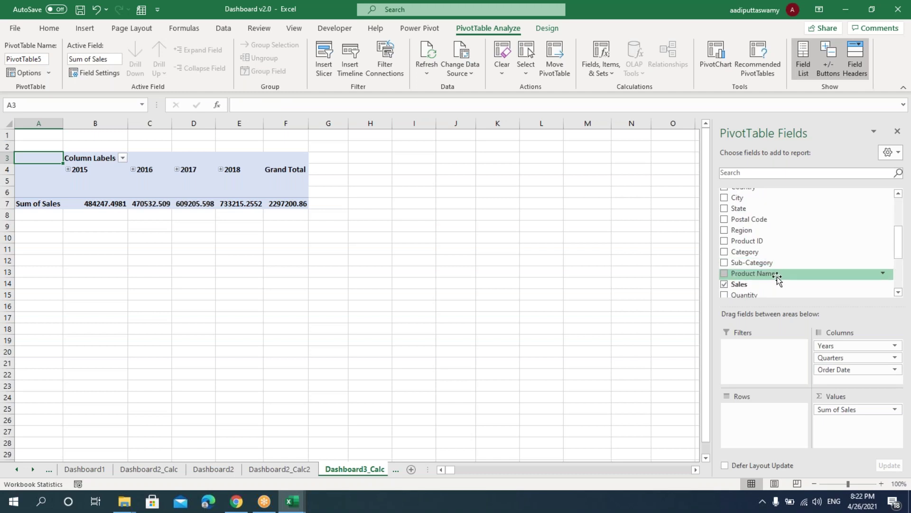
{"action": "scroll", "coordinate": [766, 261], "scroll_direction": "down", "scroll_amount": 2}
{"action": "left_click_drag", "start_coordinate": [745, 203], "coordinate": [753, 423]}
{"action": "left_click", "coordinate": [127, 207]}
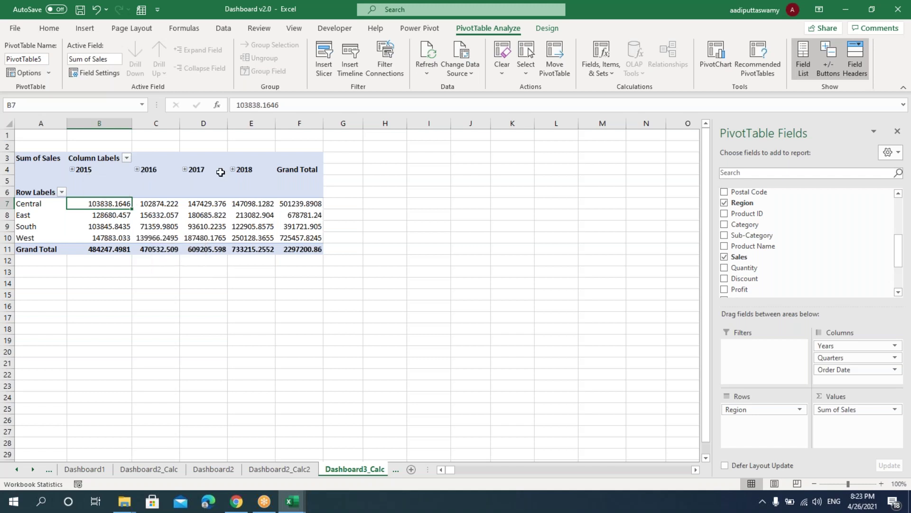
Group the pivot's date columns by months only, without quarters and years, and close the field list
{"action": "left_click", "coordinate": [93, 170]}
{"action": "right_click", "coordinate": [90, 171]}
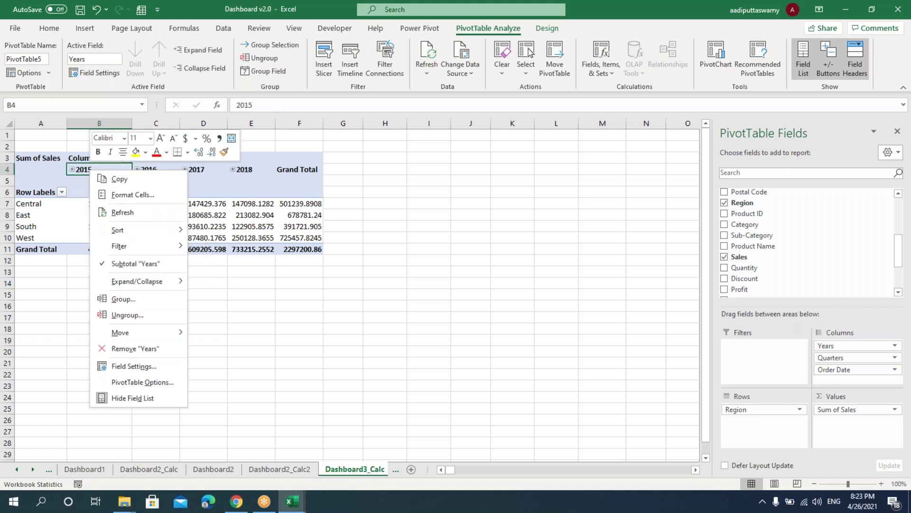
{"action": "left_click", "coordinate": [123, 299]}
{"action": "left_click", "coordinate": [90, 318]}
{"action": "left_click", "coordinate": [89, 325]}
{"action": "left_click", "coordinate": [110, 365]}
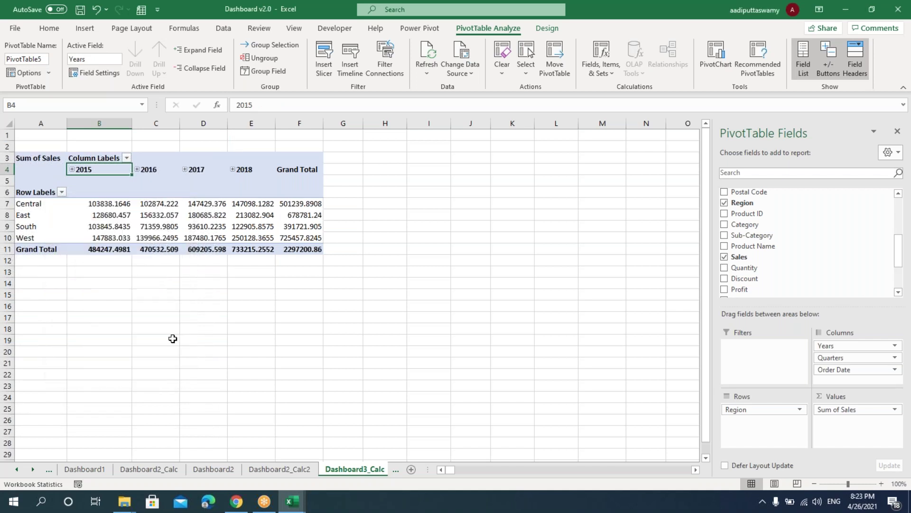
{"action": "left_click", "coordinate": [897, 132]}
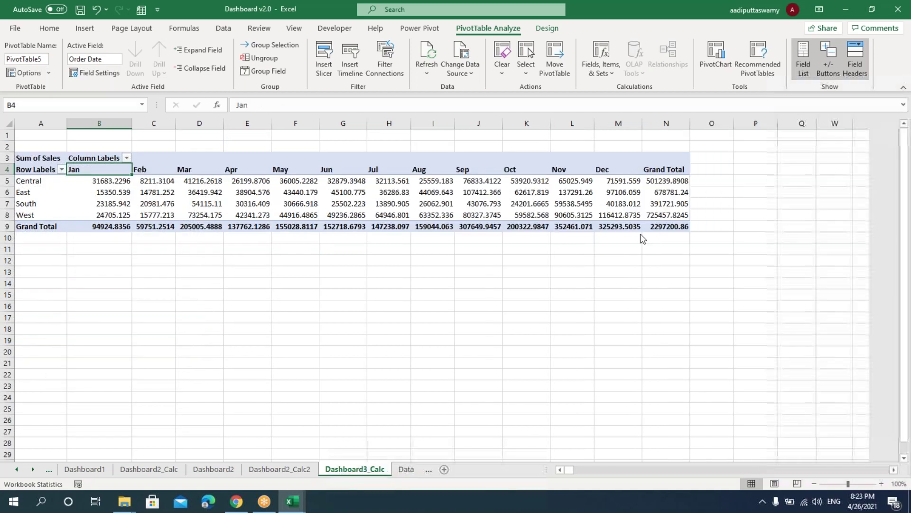
Insert a Region slicer for the monthly sales pivot and filter it to Central
{"action": "left_click", "coordinate": [126, 201]}
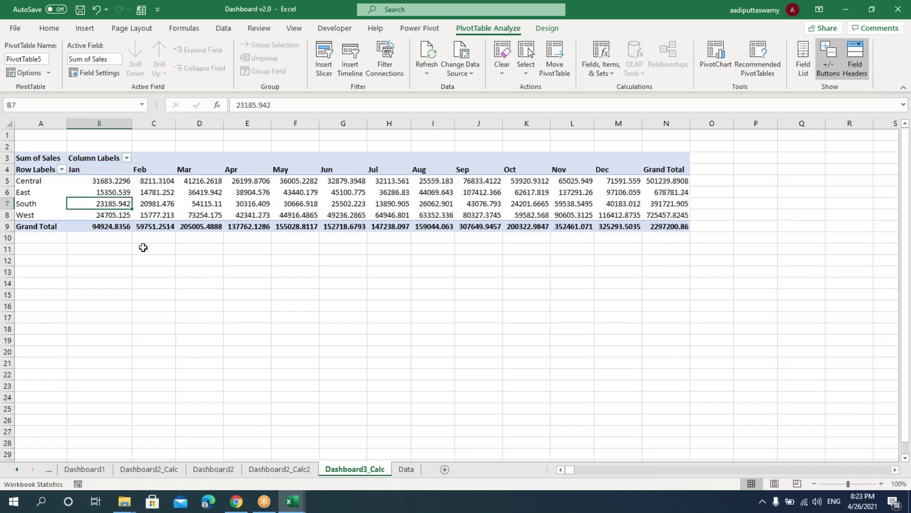
{"action": "left_click_drag", "start_coordinate": [41, 185], "coordinate": [48, 214]}
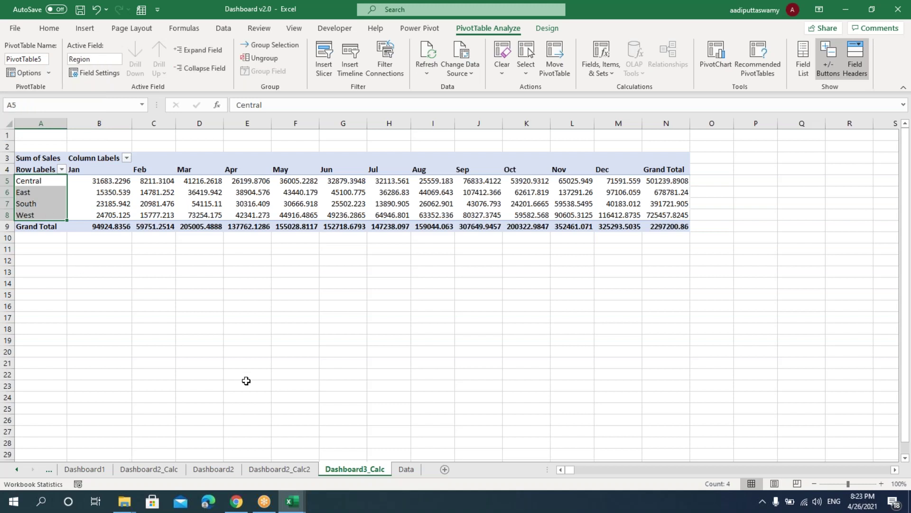
{"action": "left_click", "coordinate": [281, 180]}
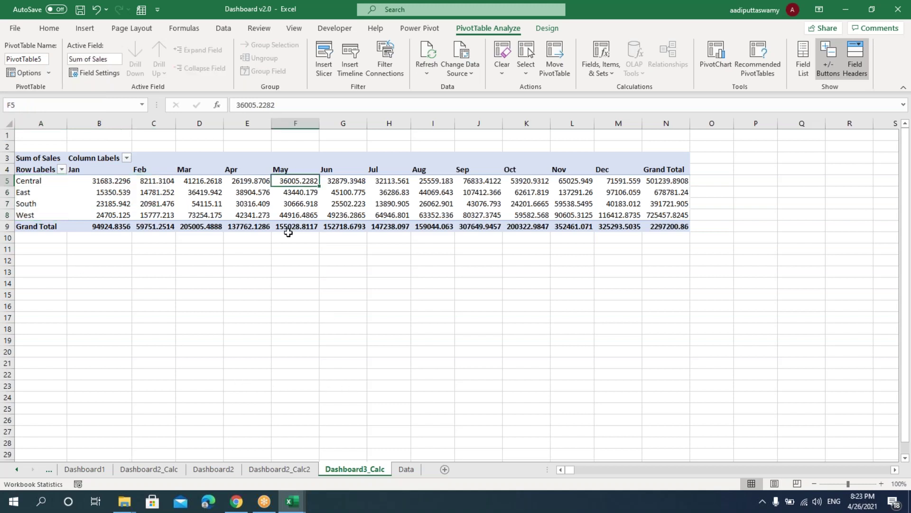
{"action": "left_click", "coordinate": [324, 59]}
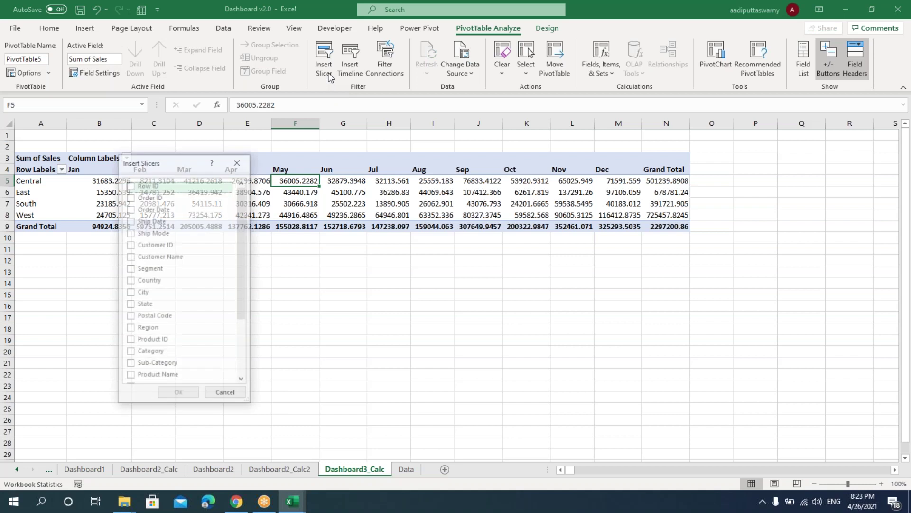
{"action": "left_click", "coordinate": [132, 330]}
{"action": "left_click", "coordinate": [178, 394]}
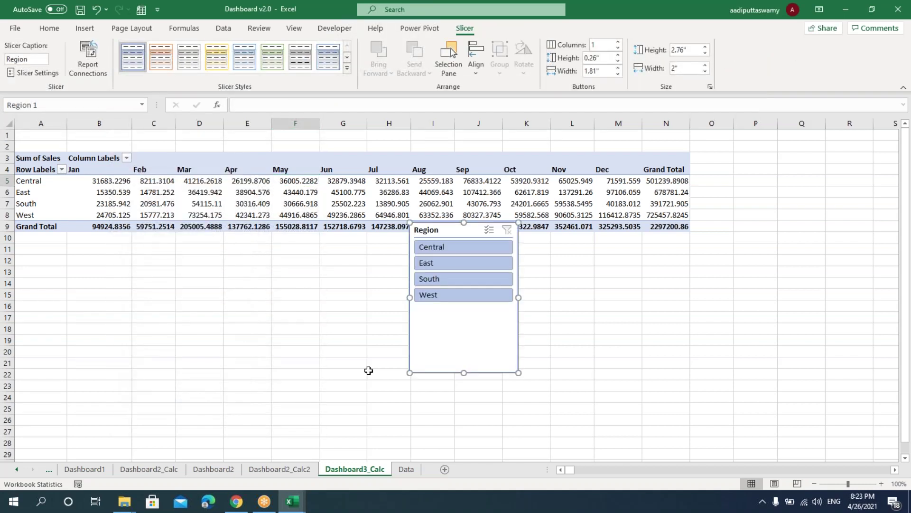
{"action": "left_click", "coordinate": [446, 247]}
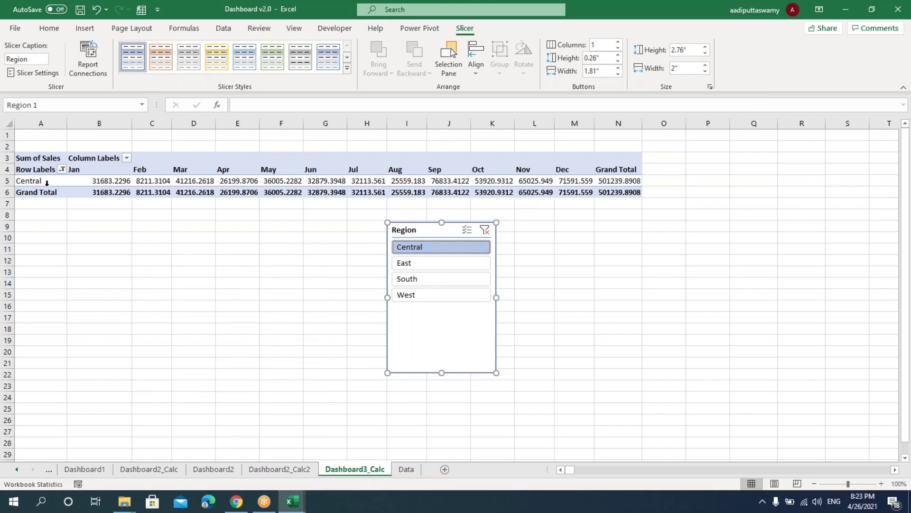
Set the sales pivot's grand totals to on for rows only
{"action": "left_click", "coordinate": [461, 181]}
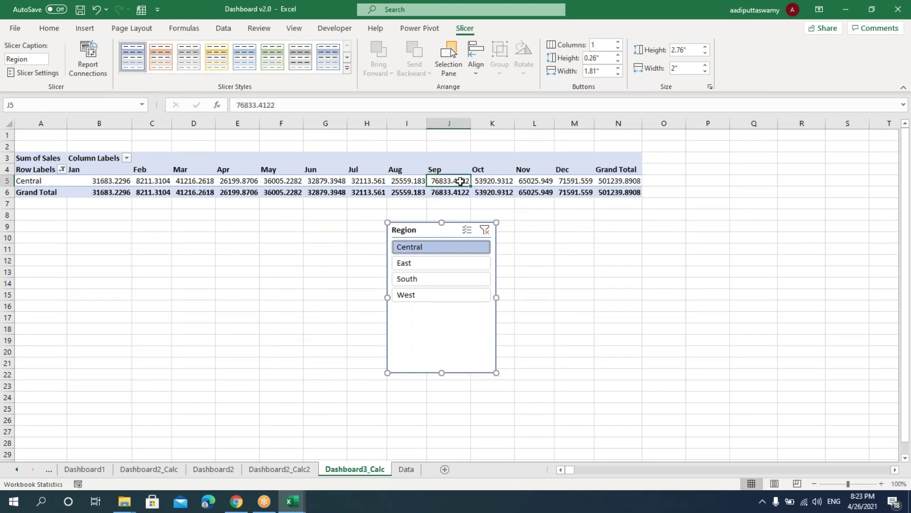
{"action": "left_click", "coordinate": [498, 28]}
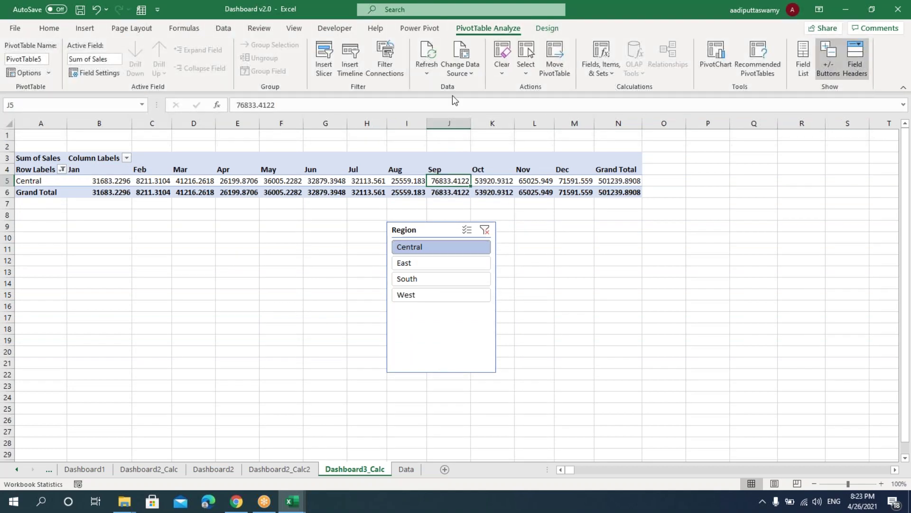
{"action": "left_click", "coordinate": [548, 28]}
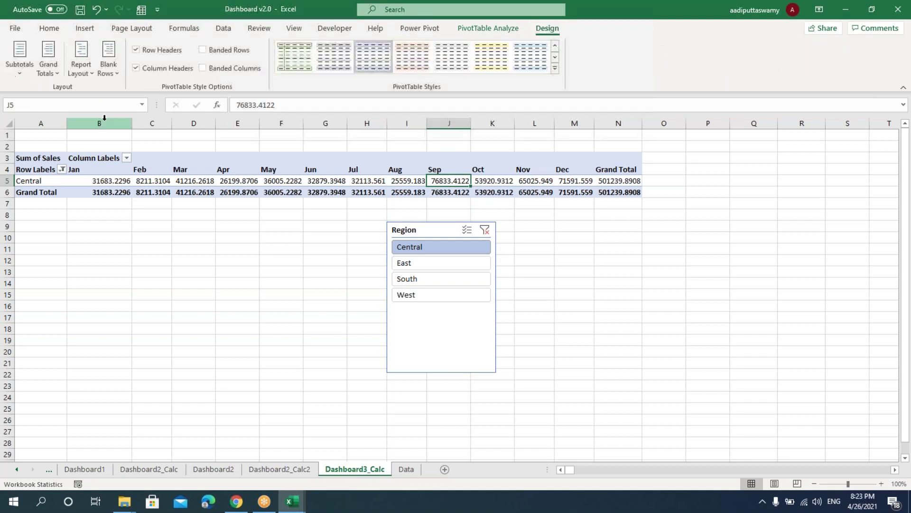
{"action": "left_click", "coordinate": [49, 74]}
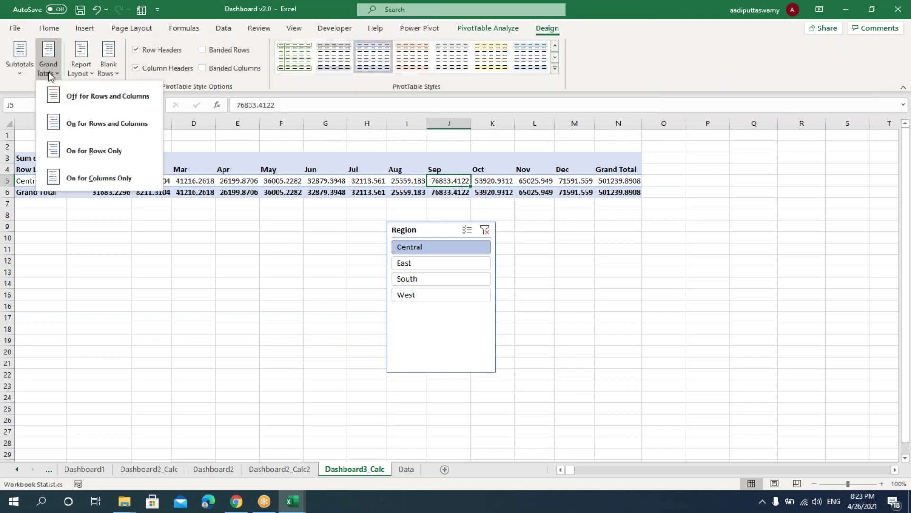
{"action": "left_click", "coordinate": [97, 150]}
{"action": "left_click", "coordinate": [624, 183]}
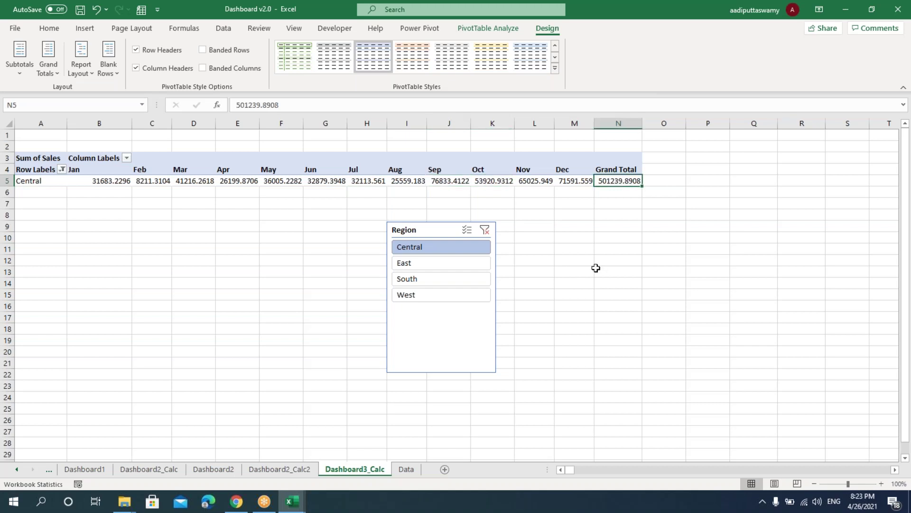
Move the Region slicer clear of the sales pivot, to around columns P to R and rows 12 to 25
{"action": "left_click_drag", "start_coordinate": [460, 240], "coordinate": [756, 265]}
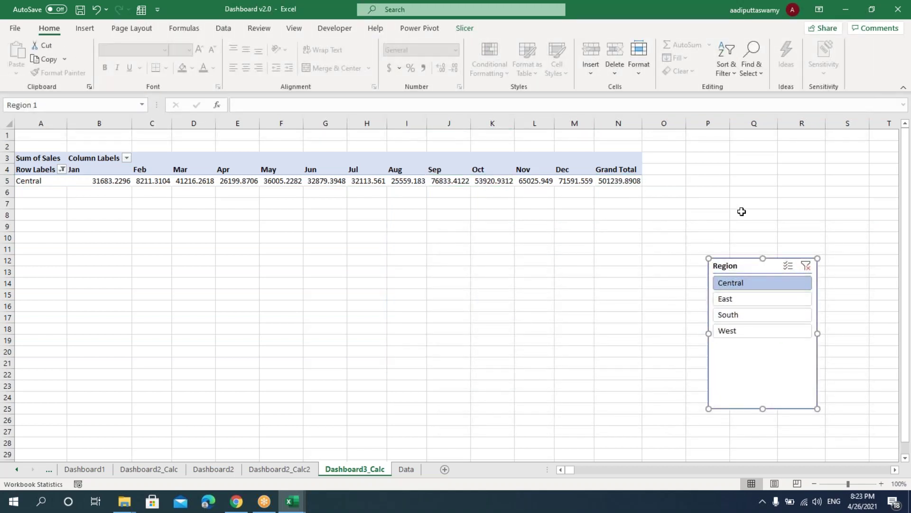
{"action": "left_click", "coordinate": [714, 183]}
{"action": "type", "text": "="}
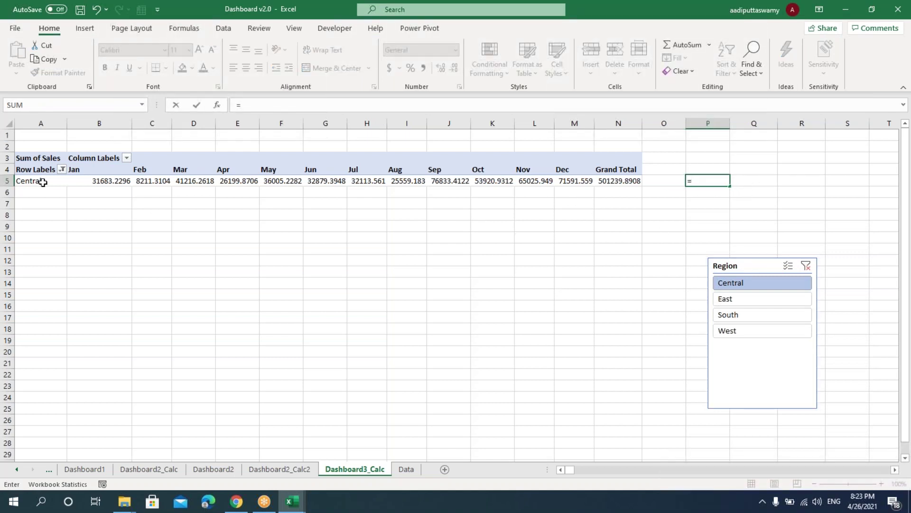
{"action": "left_click", "coordinate": [54, 182]}
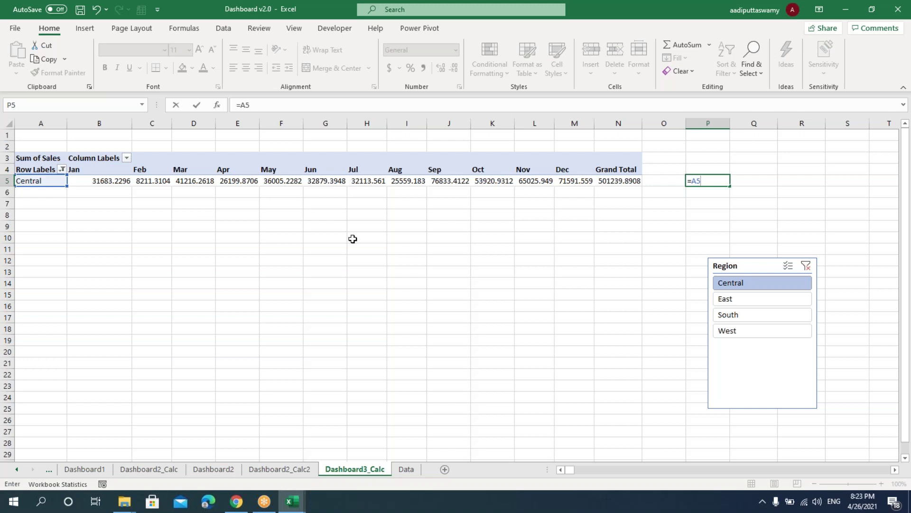
{"action": "key", "text": "Return"}
{"action": "left_click", "coordinate": [713, 181]}
{"action": "key", "text": "Delete"}
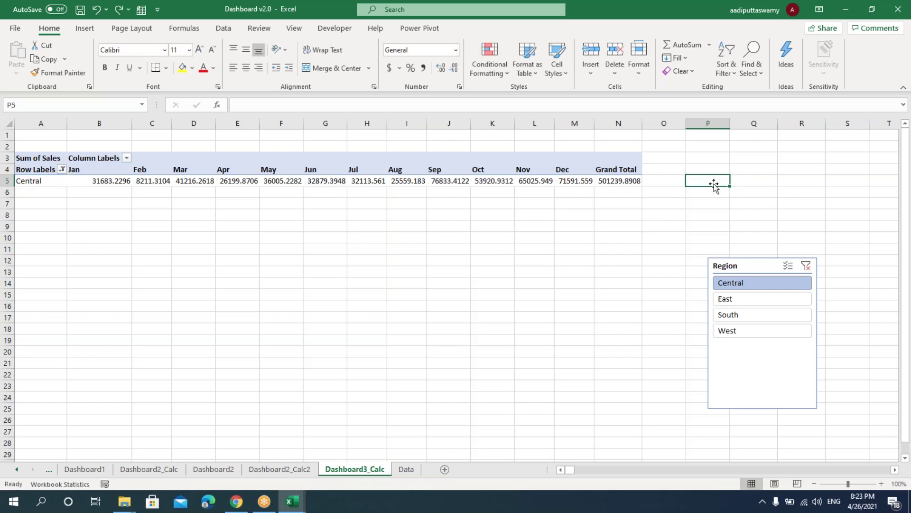
Link cell P5 to the pivot's region label with the formula =A5
{"action": "type", "text": "="}
{"action": "left_click", "coordinate": [50, 184]}
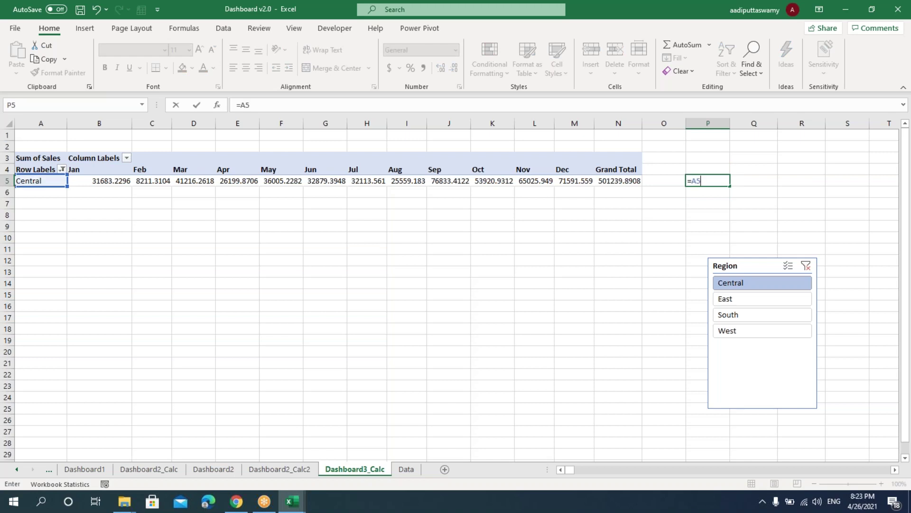
{"action": "key", "text": "Return"}
{"action": "key", "text": "Up"}
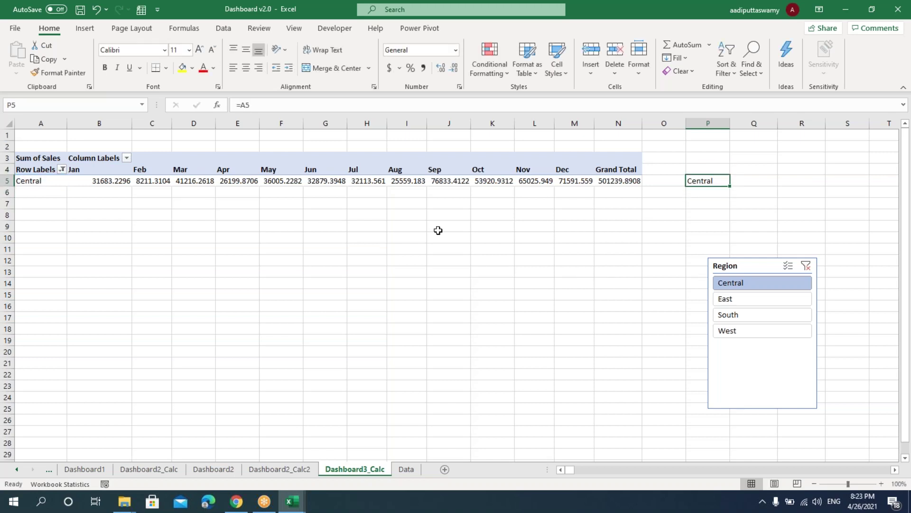
Fill the P5 link across row 5 for all months and the grand total, clearing the excess cells in columns AD and AE
{"action": "key", "text": "shift+Right"}
{"action": "key", "text": "shift+Right"}
{"action": "key", "text": "shift+Right"}
{"action": "key", "text": "shift+Right"}
{"action": "key", "text": "shift+Right"}
{"action": "key", "text": "shift+Right"}
{"action": "key", "text": "shift+Right"}
{"action": "key", "text": "shift+Right"}
{"action": "key", "text": "shift+Right"}
{"action": "key", "text": "shift+Right"}
{"action": "key", "text": "shift+Right"}
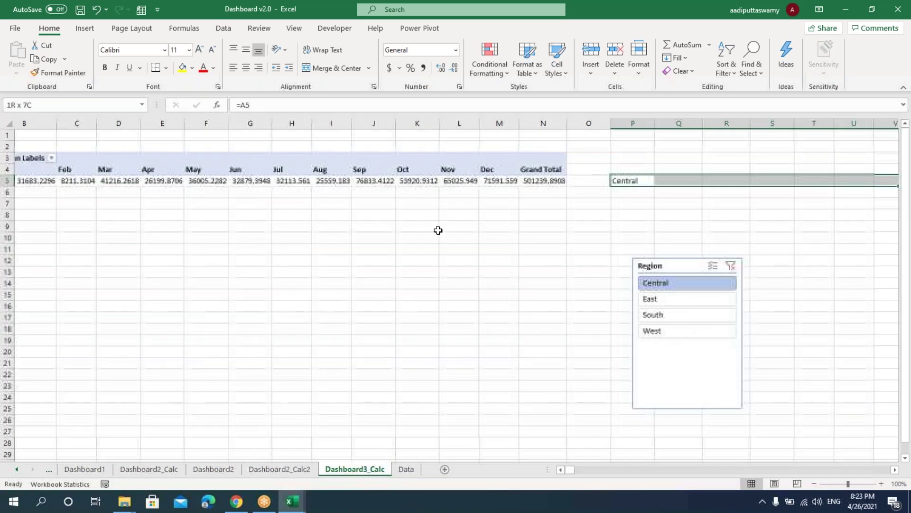
{"action": "key", "text": "shift+Right"}
{"action": "key", "text": "shift+Right"}
{"action": "key", "text": "shift+Right"}
{"action": "key", "text": "shift+Right"}
{"action": "key", "text": "ctrl+r"}
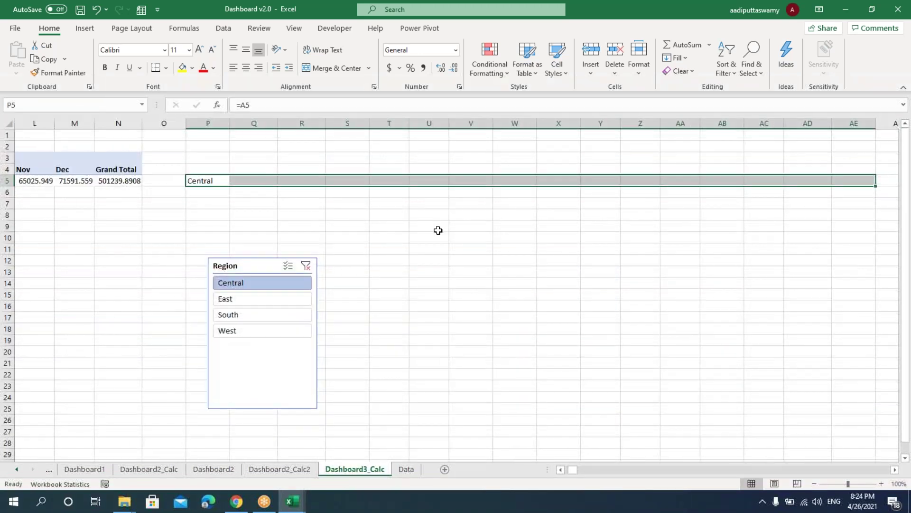
{"action": "left_click_drag", "start_coordinate": [810, 158], "coordinate": [859, 210]}
{"action": "key", "text": "Delete"}
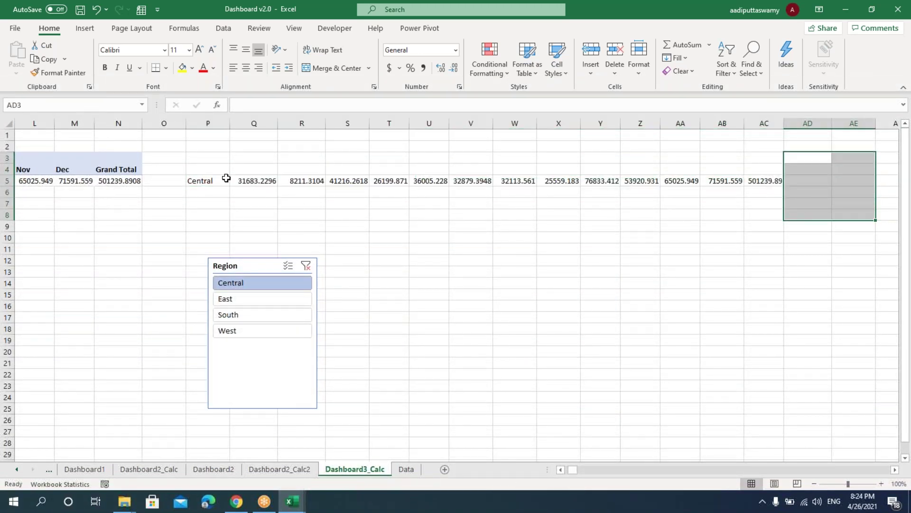
Copy the linked formulas from row 5 into row 4 for the month headers, and clear the label in P4
{"action": "double_click", "coordinate": [209, 180]}
{"action": "key", "text": "Escape"}
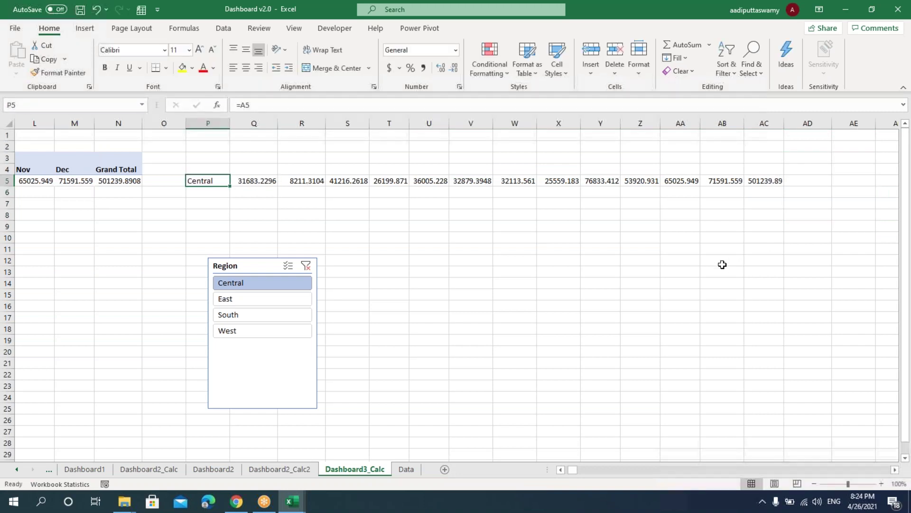
{"action": "key", "text": "ctrl+shift+Right"}
{"action": "key", "text": "ctrl+c"}
{"action": "key", "text": "ctrl+shift+Left"}
{"action": "key", "text": "Up"}
{"action": "key", "text": "ctrl+v"}
{"action": "key", "text": "Escape"}
{"action": "key", "text": "Down"}
{"action": "key", "text": "Up"}
{"action": "key", "text": "Delete"}
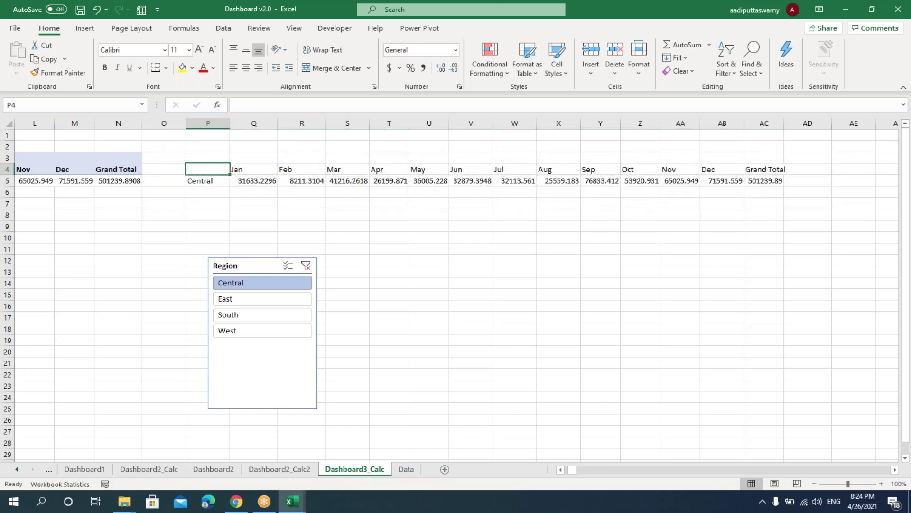
Copy the sales pivot together with its linked month table from A3 through AC5, and paste it at A11
{"action": "key", "text": "Left"}
{"action": "key", "text": "Left"}
{"action": "key", "text": "Left"}
{"action": "key", "text": "Left"}
{"action": "key", "text": "Left"}
{"action": "key", "text": "Left"}
{"action": "key", "text": "Left"}
{"action": "key", "text": "Left"}
{"action": "key", "text": "Left"}
{"action": "key", "text": "Left"}
{"action": "key", "text": "Left"}
{"action": "key", "text": "Left"}
{"action": "key", "text": "Left"}
{"action": "key", "text": "Left"}
{"action": "key", "text": "Left"}
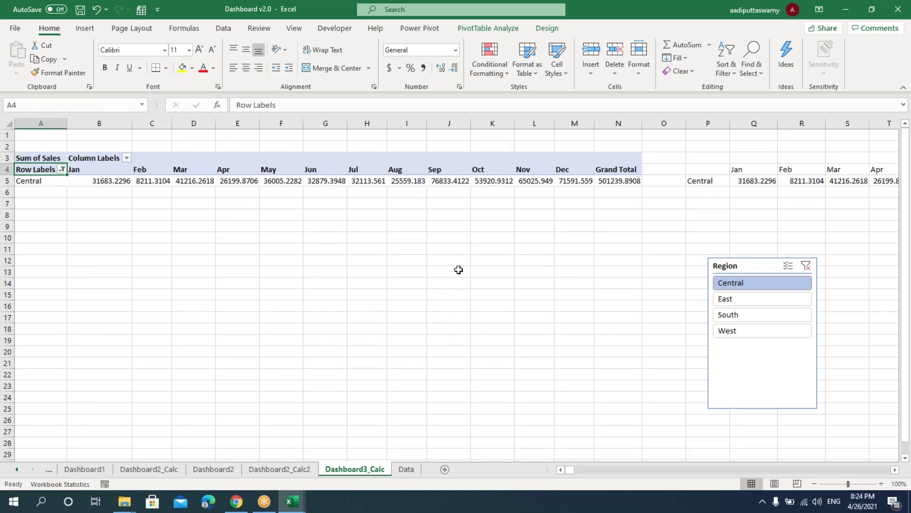
{"action": "key", "text": "Up"}
{"action": "key", "text": "shift+Down"}
{"action": "key", "text": "shift+Down"}
{"action": "key", "text": "shift+Right"}
{"action": "key", "text": "shift+Right"}
{"action": "key", "text": "shift+Right"}
{"action": "key", "text": "shift+Right"}
{"action": "key", "text": "shift+Right"}
{"action": "key", "text": "shift+Right"}
{"action": "key", "text": "shift+Right"}
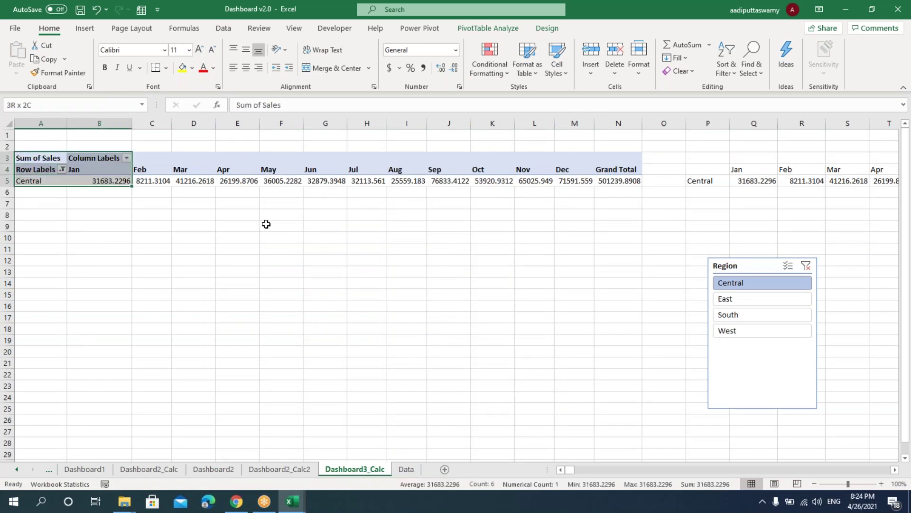
{"action": "key", "text": "shift+Right"}
{"action": "key", "text": "shift+Right"}
{"action": "key", "text": "shift+Right"}
{"action": "key", "text": "shift+Right"}
{"action": "key", "text": "shift+Right"}
{"action": "key", "text": "shift+Right"}
{"action": "key", "text": "shift+Right"}
{"action": "key", "text": "shift+Right"}
{"action": "key", "text": "shift+Right"}
{"action": "key", "text": "shift+Right"}
{"action": "key", "text": "shift+Right"}
{"action": "key", "text": "shift+Right"}
{"action": "key", "text": "shift+Right"}
{"action": "key", "text": "shift+Right"}
{"action": "key", "text": "shift+Right"}
{"action": "key", "text": "shift+Right"}
{"action": "key", "text": "shift+Right"}
{"action": "key", "text": "shift+Right"}
{"action": "key", "text": "shift+Right"}
{"action": "key", "text": "shift+Right"}
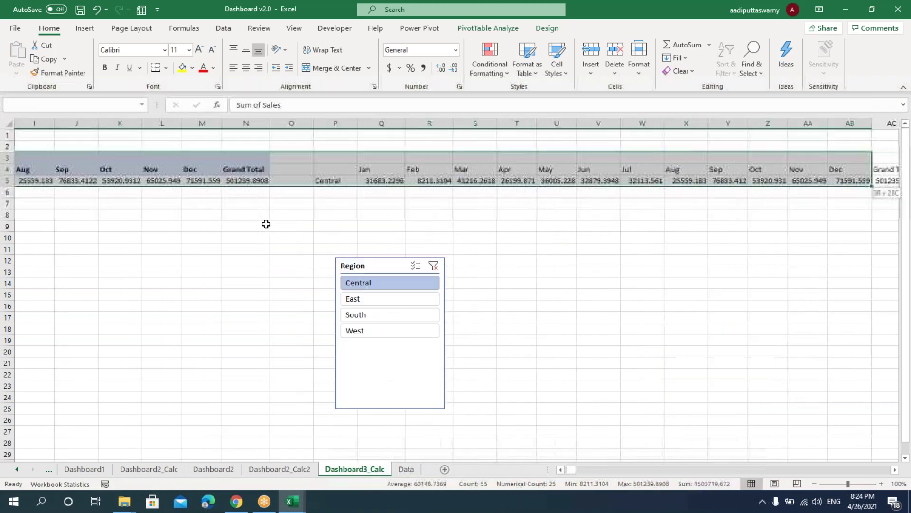
{"action": "key", "text": "ctrl+c"}
{"action": "key", "text": "ctrl+BackSpace"}
{"action": "key", "text": "Down"}
{"action": "key", "text": "Down"}
{"action": "key", "text": "Down"}
{"action": "key", "text": "Down"}
{"action": "key", "text": "Down"}
{"action": "key", "text": "Down"}
{"action": "key", "text": "Down"}
{"action": "key", "text": "Down"}
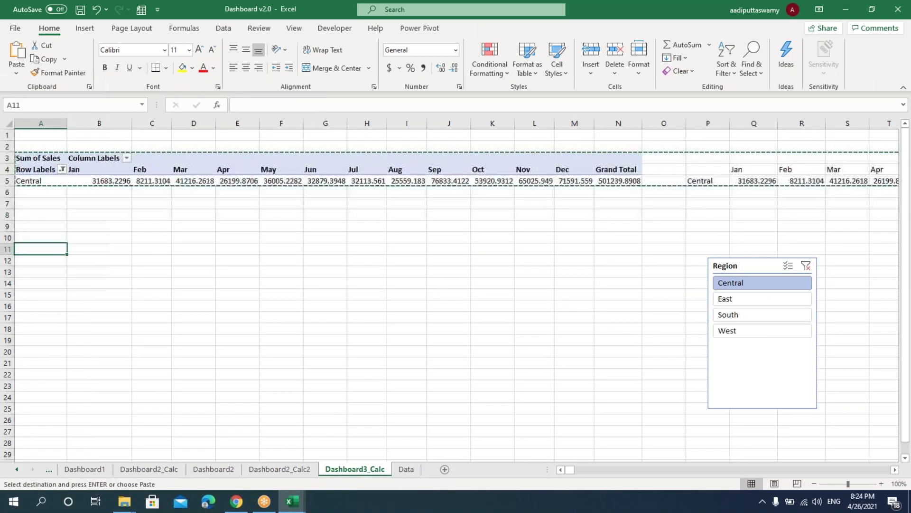
{"action": "key", "text": "ctrl+v"}
Paste a further copy of the sales pivot and its linked table at A19
{"action": "key", "text": "Down"}
{"action": "key", "text": "Down"}
{"action": "key", "text": "Down"}
{"action": "key", "text": "Down"}
{"action": "key", "text": "Down"}
{"action": "key", "text": "Down"}
{"action": "key", "text": "Down"}
{"action": "key", "text": "Down"}
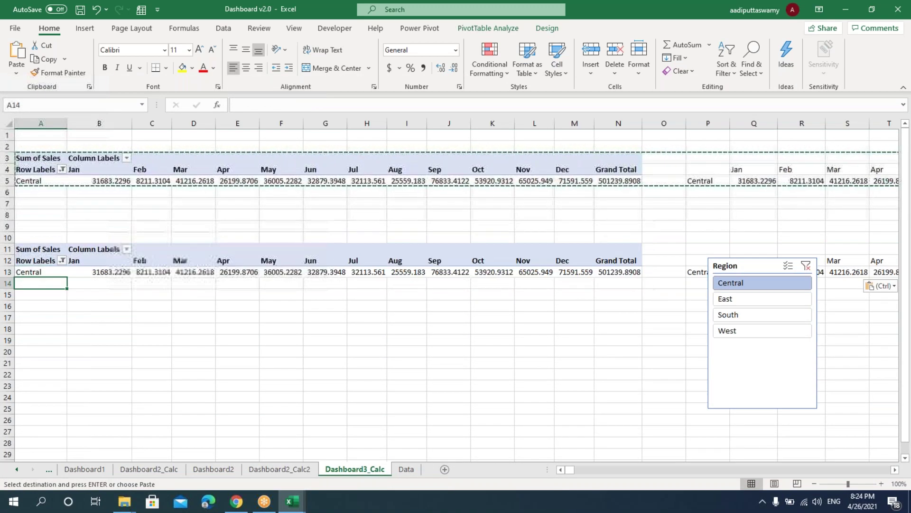
{"action": "key", "text": "Return"}
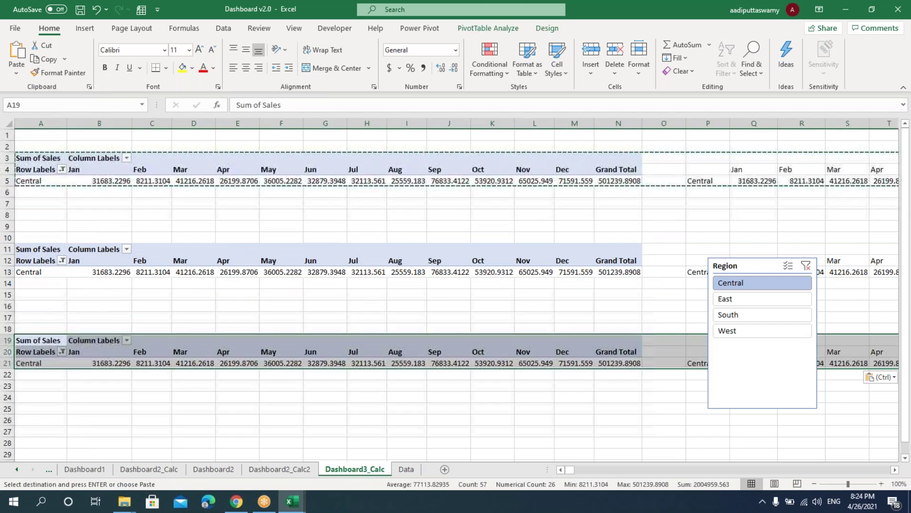
Show the field list for the pivot copy that starts at A11
{"action": "left_click", "coordinate": [255, 270]}
{"action": "right_click", "coordinate": [255, 270]}
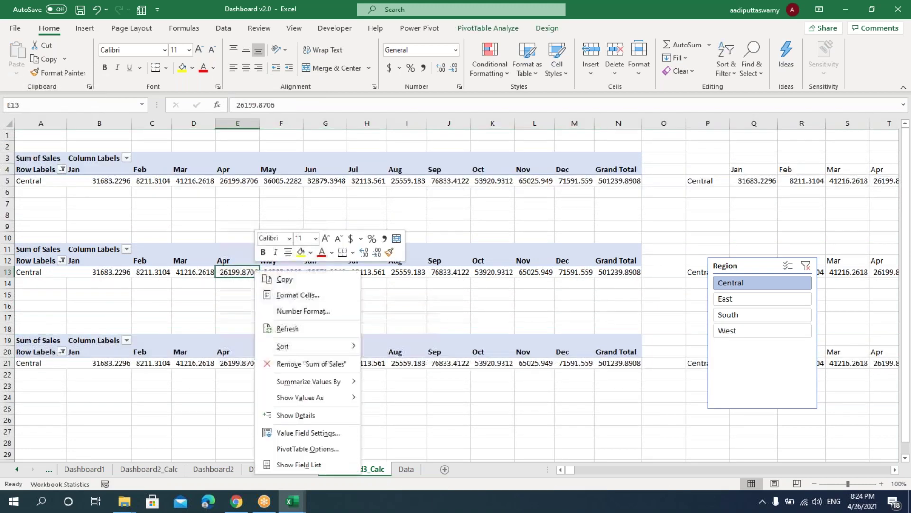
{"action": "left_click", "coordinate": [299, 465]}
{"action": "left_click", "coordinate": [280, 468]}
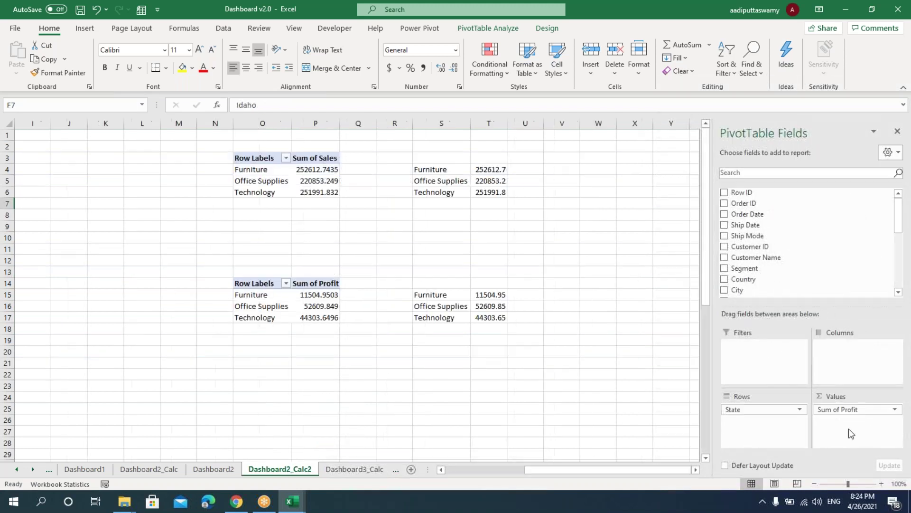
{"action": "left_click_drag", "start_coordinate": [847, 414], "coordinate": [656, 424]}
{"action": "scroll", "coordinate": [780, 270], "scroll_direction": "down", "scroll_amount": 3}
{"action": "scroll", "coordinate": [780, 269], "scroll_direction": "up", "scroll_amount": 1}
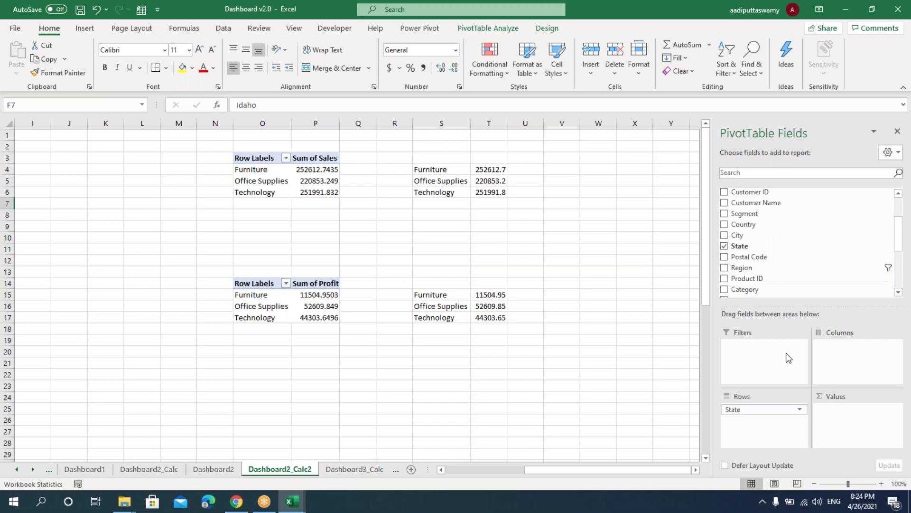
{"action": "key", "text": "ctrl+z"}
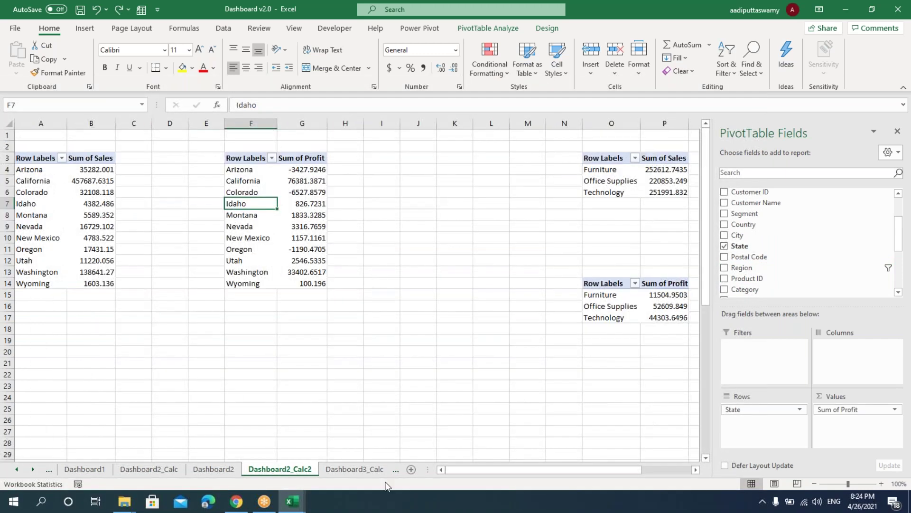
{"action": "left_click", "coordinate": [457, 373]}
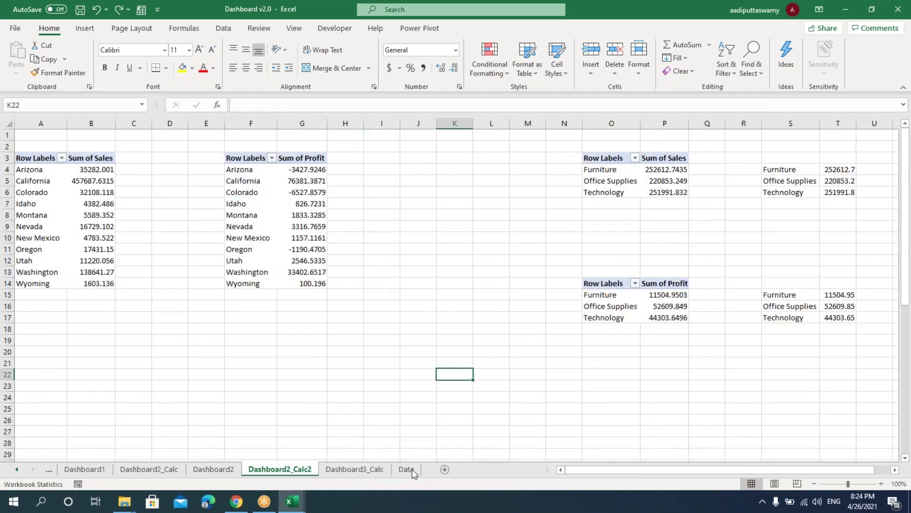
{"action": "left_click", "coordinate": [368, 470]}
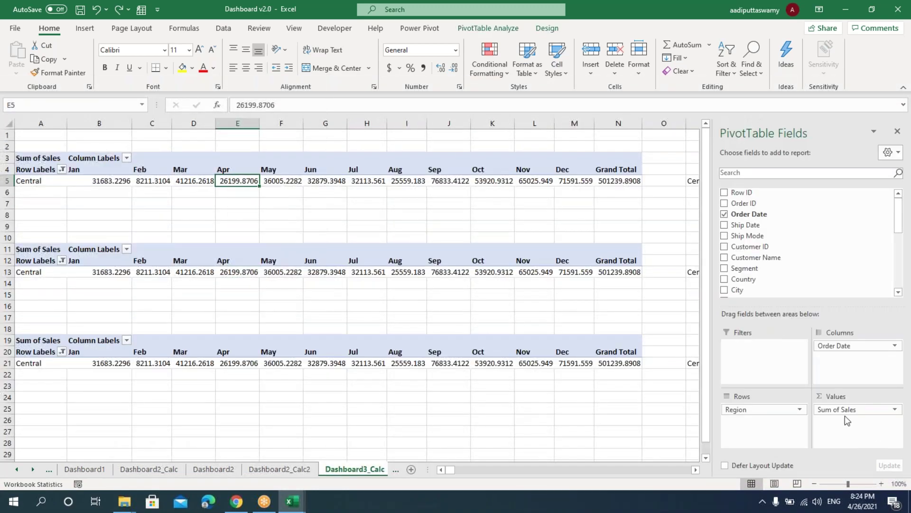
Remove Sum of Sales from the values of the middle pivot, which starts at A11
{"action": "left_click", "coordinate": [380, 274]}
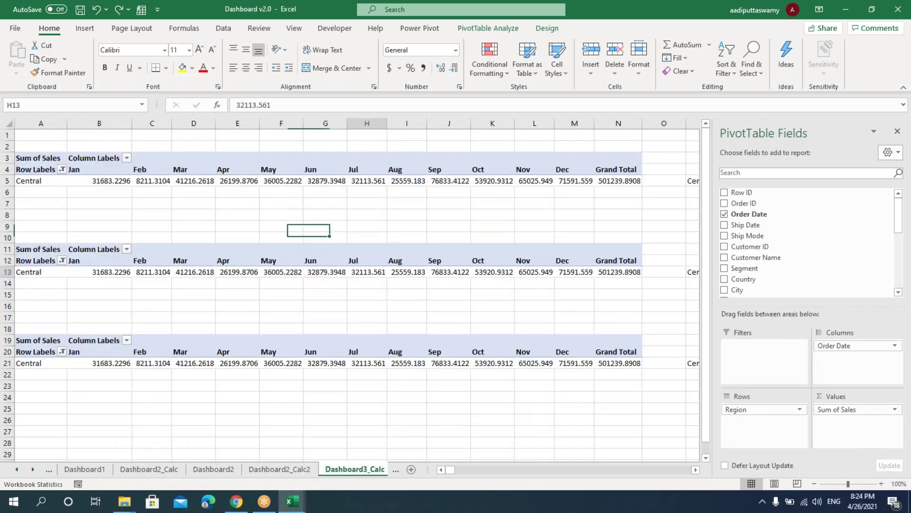
{"action": "left_click_drag", "start_coordinate": [817, 412], "coordinate": [617, 443]}
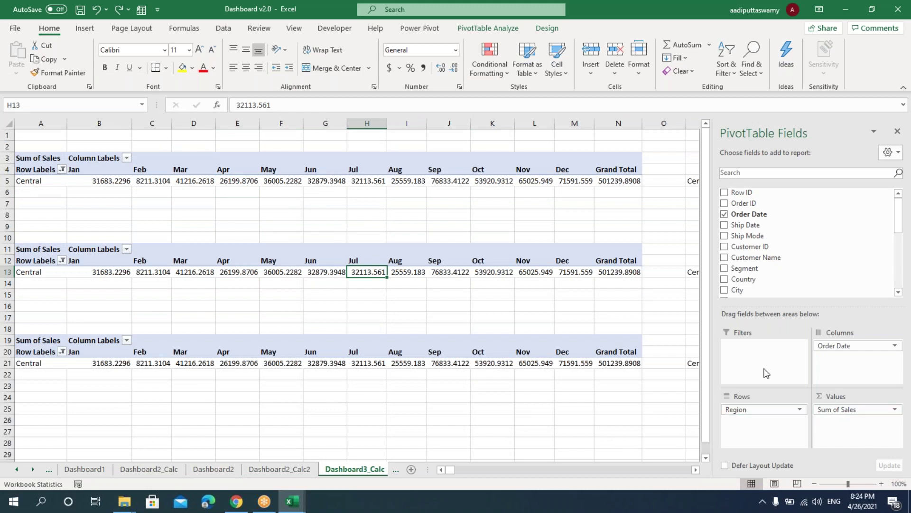
{"action": "scroll", "coordinate": [788, 266], "scroll_direction": "down", "scroll_amount": 3}
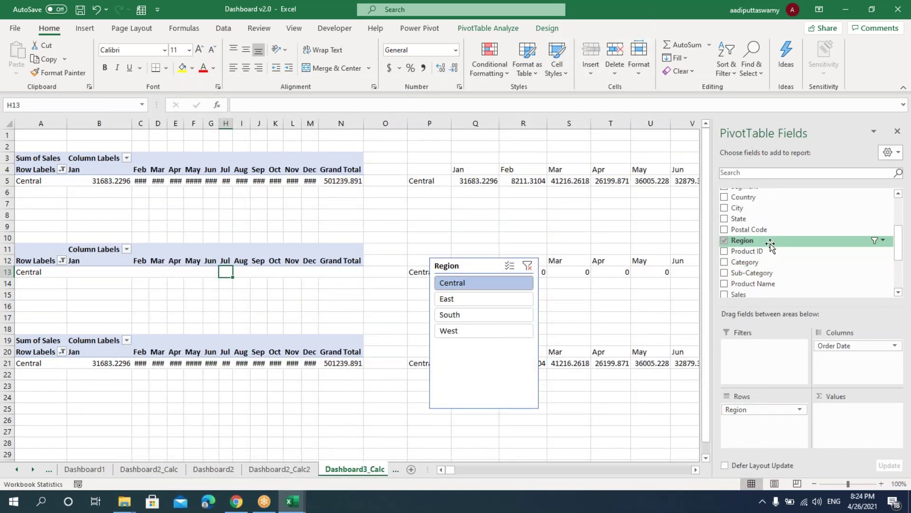
Add the Profit field to the values of the pivot table starting in row 11
{"action": "scroll", "coordinate": [773, 249], "scroll_direction": "down", "scroll_amount": 3}
{"action": "left_click_drag", "start_coordinate": [755, 245], "coordinate": [830, 421]}
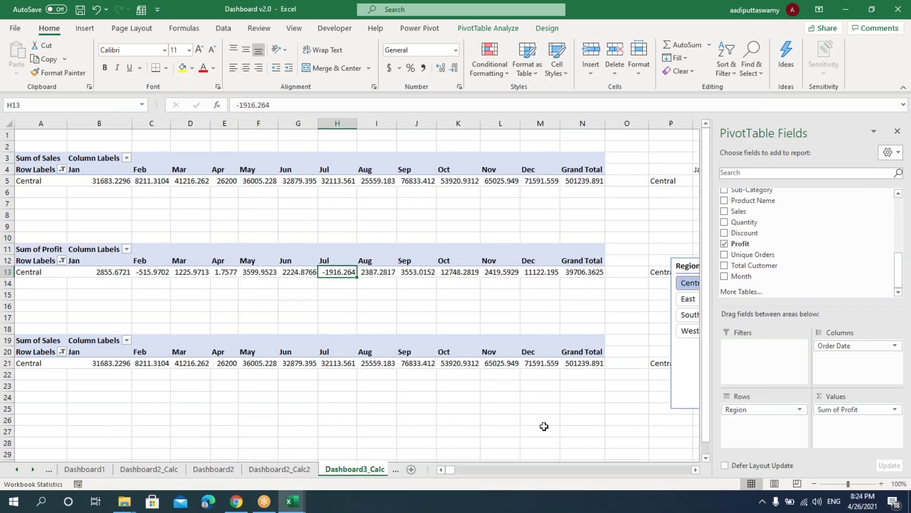
Replace Sales with Unique Orders in the values of the pivot table starting in row 19, and close the field list
{"action": "left_click", "coordinate": [503, 362]}
{"action": "double_click", "coordinate": [494, 362]}
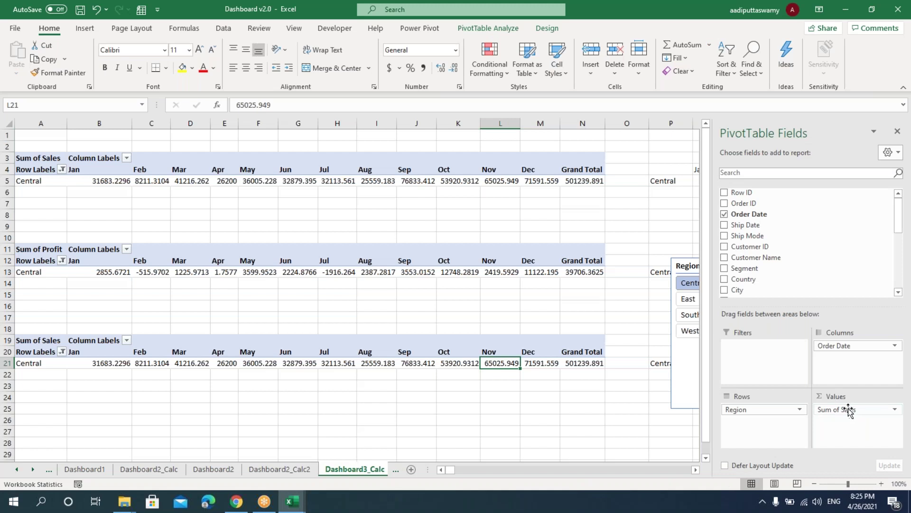
{"action": "left_click_drag", "start_coordinate": [838, 410], "coordinate": [613, 442]}
{"action": "scroll", "coordinate": [797, 280], "scroll_direction": "down", "scroll_amount": 5}
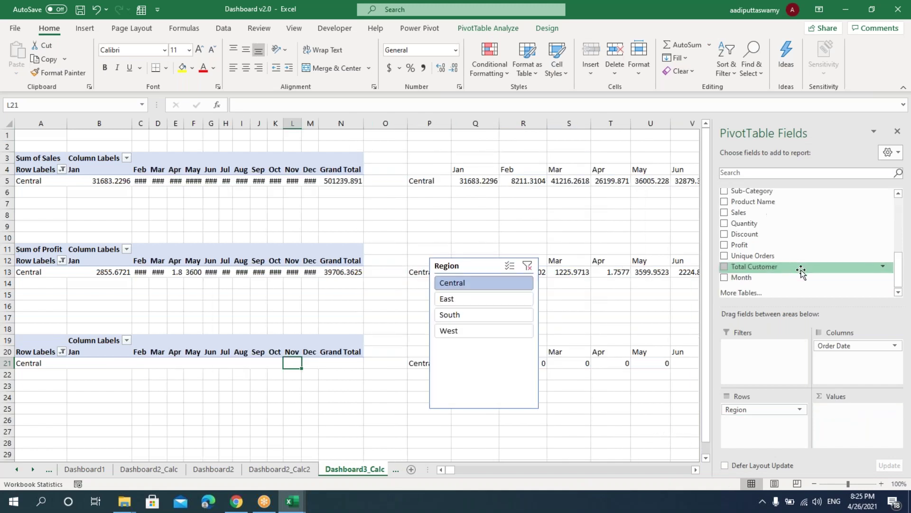
{"action": "left_click_drag", "start_coordinate": [770, 260], "coordinate": [859, 407]}
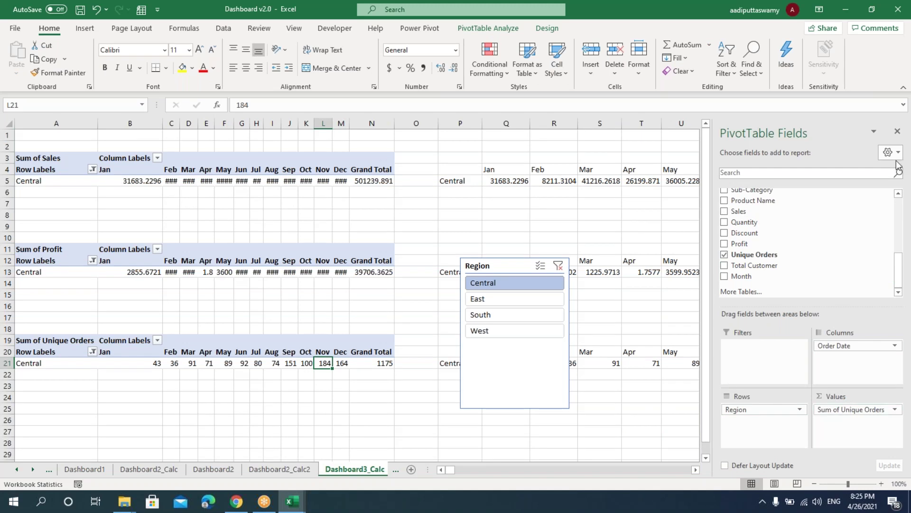
{"action": "left_click", "coordinate": [899, 133]}
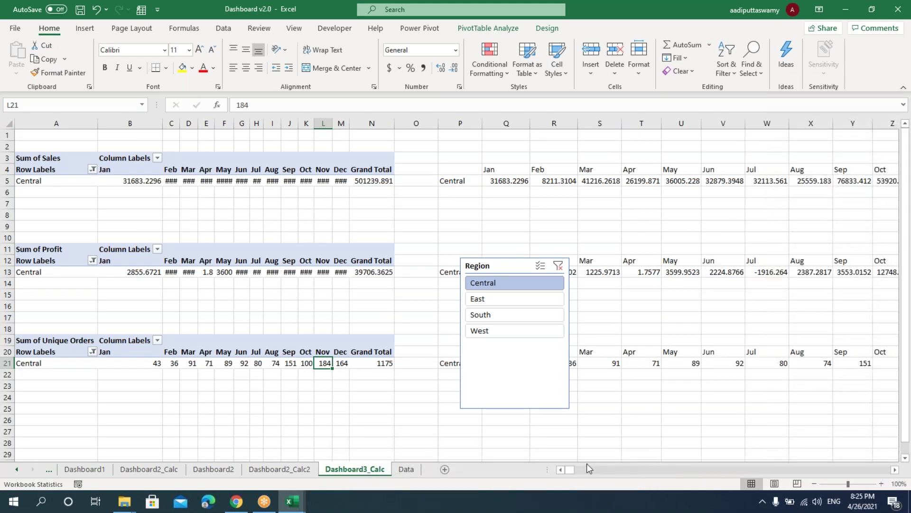
{"action": "mouse_move", "coordinate": [569, 471]}
{"action": "left_mouse_down"}
{"action": "mouse_move", "coordinate": [578, 470]}
{"action": "mouse_move", "coordinate": [569, 470]}
{"action": "left_mouse_up"}
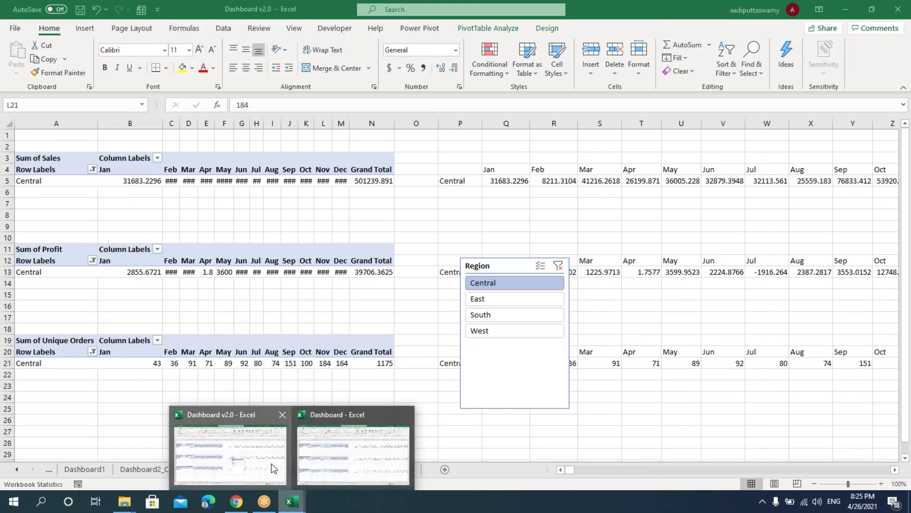
Examine the ship-class bar chart on the Dashboard3 sheet of the Dashboard workbook and return to Dashboard v2.0
{"action": "left_click", "coordinate": [329, 474]}
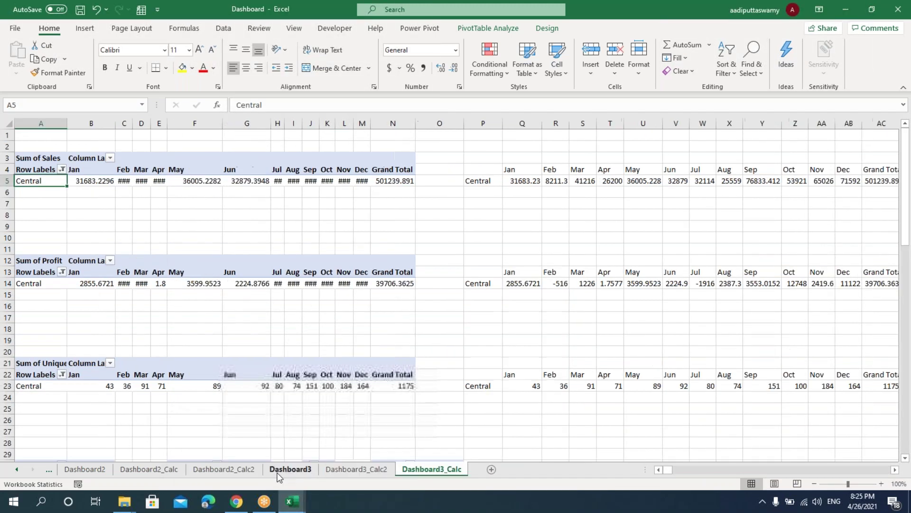
{"action": "left_click", "coordinate": [295, 469]}
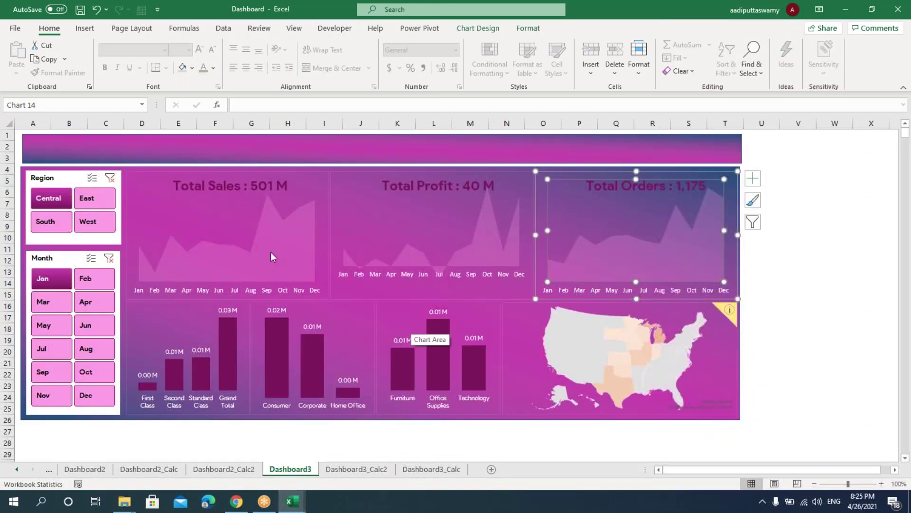
{"action": "left_click", "coordinate": [761, 307]}
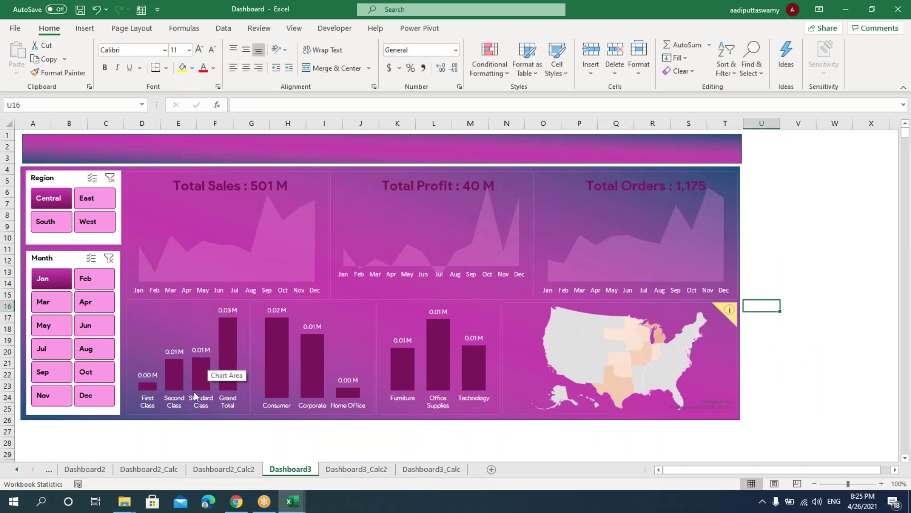
{"action": "left_click", "coordinate": [192, 319]}
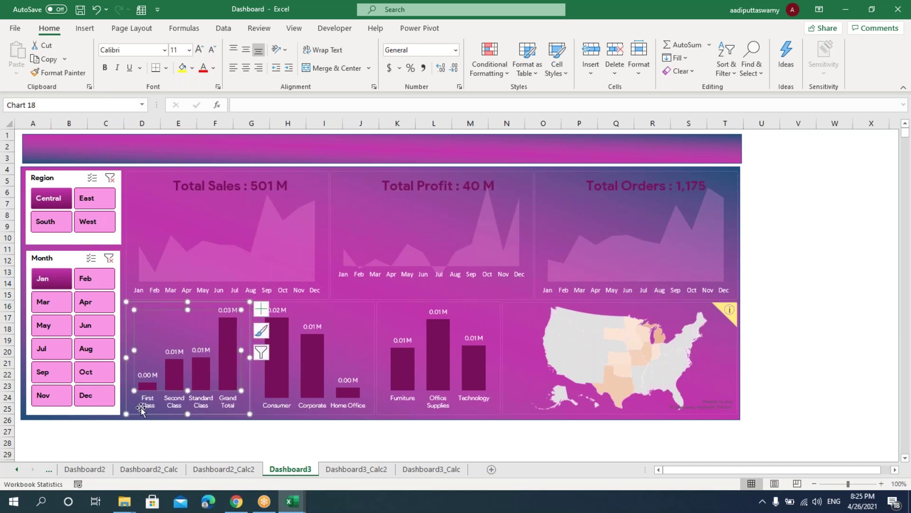
{"action": "key", "text": "ctrl+1"}
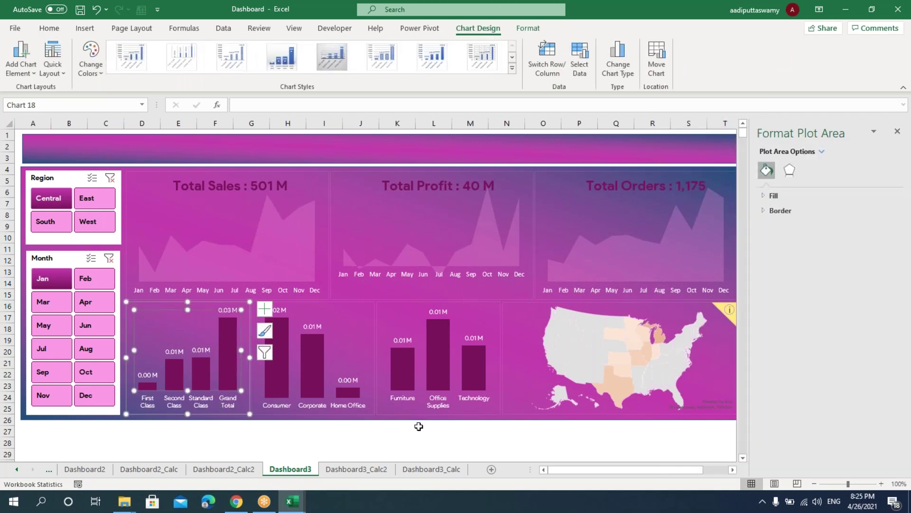
{"action": "left_click", "coordinate": [418, 427]}
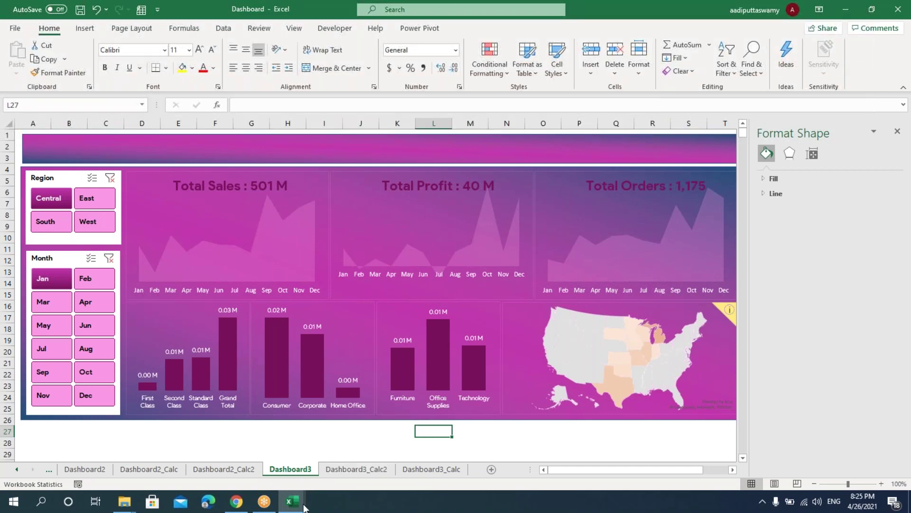
{"action": "mouse_move", "coordinate": [299, 503]}
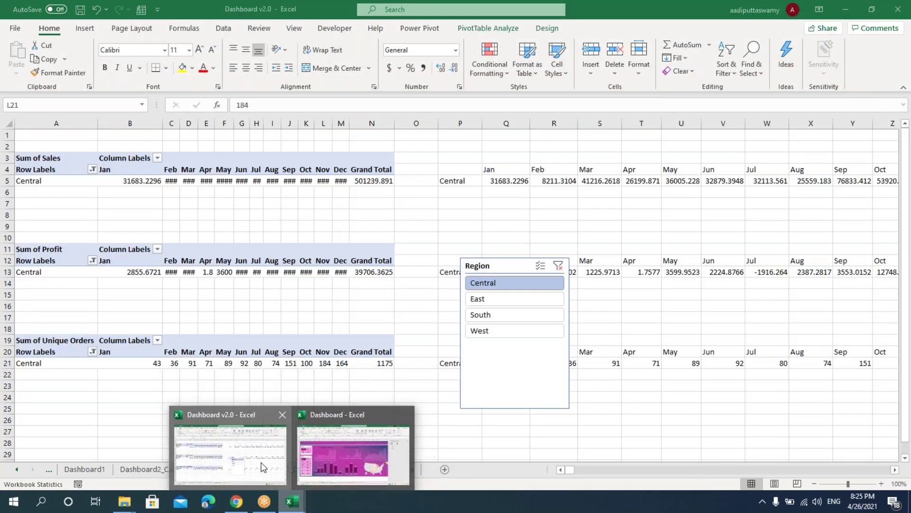
{"action": "left_click", "coordinate": [263, 467]}
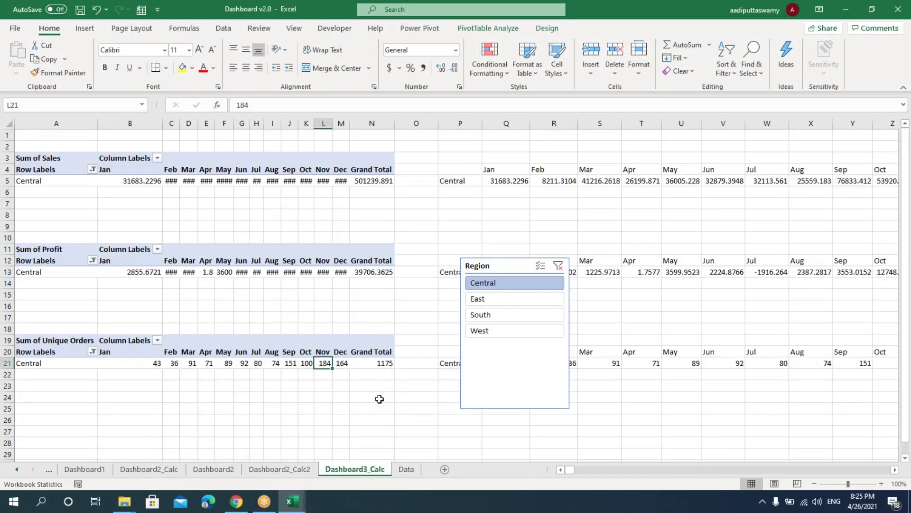
{"action": "key", "text": "Home"}
{"action": "key", "text": "Up"}
{"action": "key", "text": "Up"}
{"action": "key", "text": "shift+Down"}
{"action": "key", "text": "shift+Down"}
{"action": "key", "text": "shift+Right"}
{"action": "key", "text": "shift+Right"}
{"action": "key", "text": "shift+Right"}
{"action": "key", "text": "shift+Right"}
{"action": "key", "text": "shift+Right"}
{"action": "key", "text": "shift+Right"}
{"action": "key", "text": "shift+Right"}
{"action": "key", "text": "shift+Right"}
{"action": "key", "text": "shift+Right"}
{"action": "key", "text": "shift+Right"}
{"action": "key", "text": "shift+Right"}
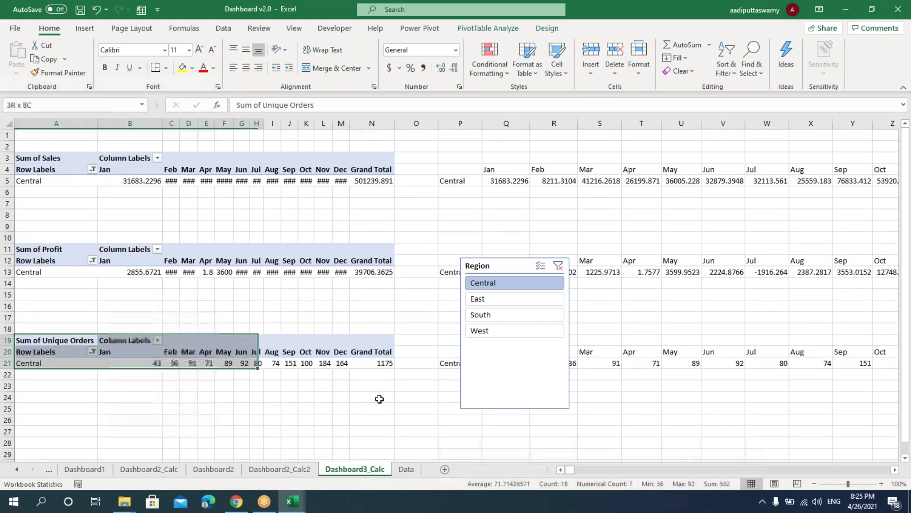
{"action": "key", "text": "shift+Right"}
{"action": "key", "text": "shift+Right"}
{"action": "key", "text": "shift+Right"}
{"action": "key", "text": "shift+Left"}
{"action": "key", "text": "ctrl+c"}
{"action": "key", "text": "Down"}
{"action": "key", "text": "Down"}
{"action": "key", "text": "Down"}
{"action": "key", "text": "Down"}
{"action": "key", "text": "Down"}
{"action": "key", "text": "Down"}
{"action": "key", "text": "Down"}
{"action": "key", "text": "Down"}
{"action": "key", "text": "Down"}
{"action": "key", "text": "Down"}
{"action": "key", "text": "Down"}
{"action": "key", "text": "Down"}
{"action": "key", "text": "Down"}
{"action": "key", "text": "Down"}
{"action": "key", "text": "Down"}
{"action": "key", "text": "Down"}
{"action": "key", "text": "Down"}
{"action": "key", "text": "Down"}
{"action": "key", "text": "Down"}
{"action": "key", "text": "Down"}
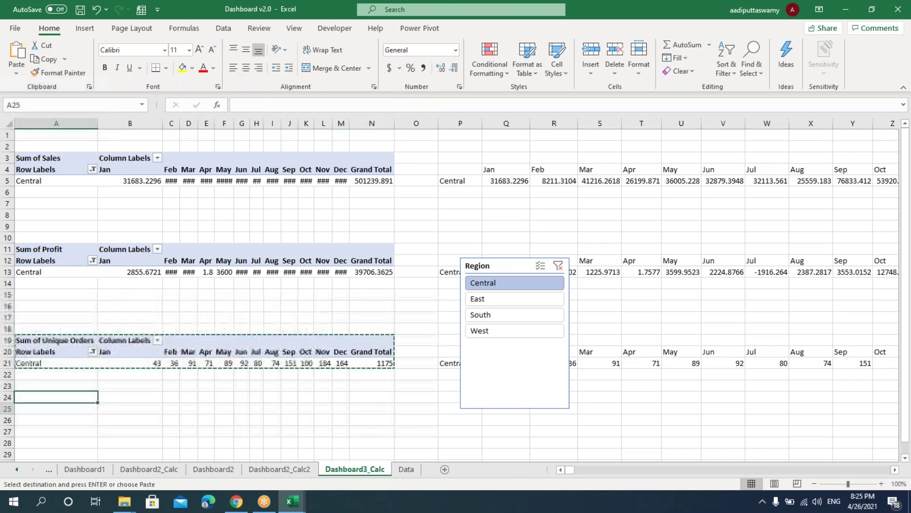
{"action": "key", "text": "Up"}
{"action": "key", "text": "Up"}
{"action": "key", "text": "Up"}
{"action": "key", "text": "Up"}
{"action": "key", "text": "Up"}
{"action": "key", "text": "Up"}
{"action": "key", "text": "Up"}
{"action": "key", "text": "Up"}
{"action": "key", "text": "Up"}
{"action": "key", "text": "Up"}
{"action": "key", "text": "Up"}
{"action": "key", "text": "Up"}
{"action": "key", "text": "Up"}
{"action": "key", "text": "Up"}
{"action": "key", "text": "Up"}
{"action": "key", "text": "Up"}
{"action": "key", "text": "Up"}
{"action": "key", "text": "Up"}
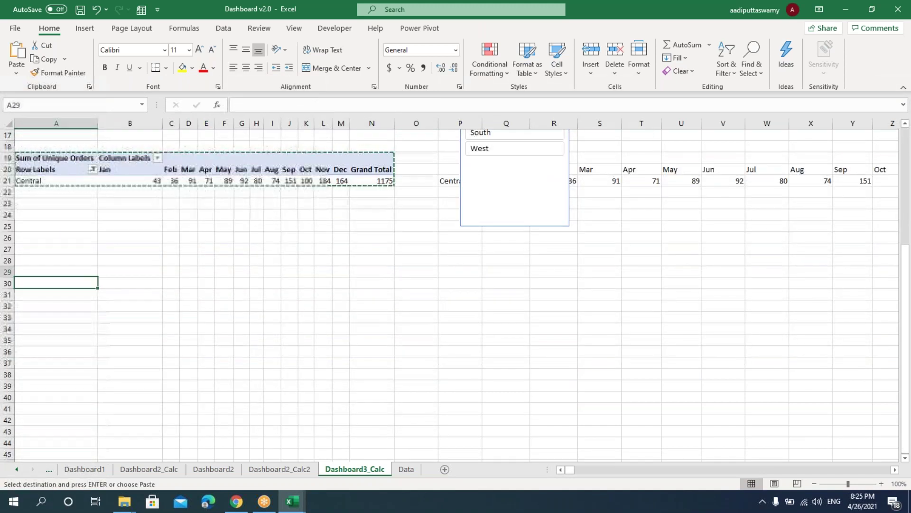
{"action": "key", "text": "ctrl+c"}
{"action": "key", "text": "Escape"}
Copy the whole Unique Orders pivot table, A19:N21, and paste it at cell A32
{"action": "key", "text": "Up"}
{"action": "key", "text": "Up"}
{"action": "key", "text": "Up"}
{"action": "key", "text": "Up"}
{"action": "key", "text": "Up"}
{"action": "key", "text": "Up"}
{"action": "key", "text": "Up"}
{"action": "key", "text": "Up"}
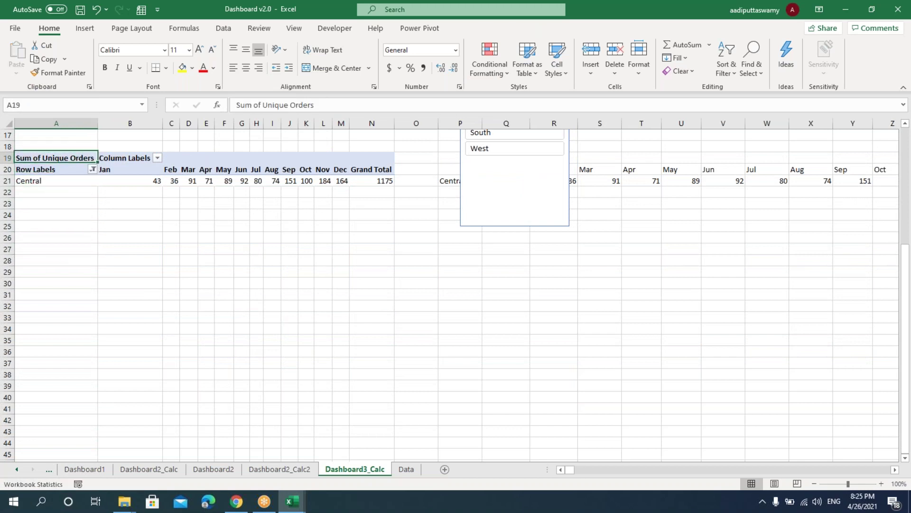
{"action": "key", "text": "shift+Down"}
{"action": "key", "text": "shift+Down"}
{"action": "key", "text": "shift+Right"}
{"action": "key", "text": "shift+Right"}
{"action": "key", "text": "shift+Right"}
{"action": "key", "text": "shift+Right"}
{"action": "key", "text": "shift+Right"}
{"action": "key", "text": "shift+Right"}
{"action": "key", "text": "shift+Right"}
{"action": "key", "text": "shift+Right"}
{"action": "key", "text": "shift+Right"}
{"action": "key", "text": "shift+Right"}
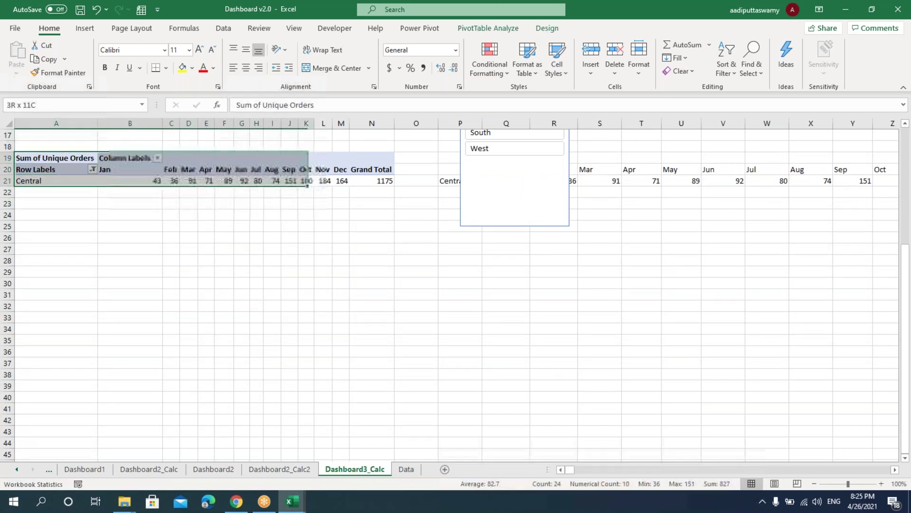
{"action": "key", "text": "shift+Right"}
{"action": "key", "text": "shift+Right"}
{"action": "key", "text": "shift+Right"}
{"action": "key", "text": "shift+Right"}
{"action": "key", "text": "shift+Left"}
{"action": "key", "text": "ctrl+c"}
{"action": "key", "text": "Down"}
{"action": "key", "text": "Down"}
{"action": "key", "text": "Down"}
{"action": "key", "text": "Down"}
{"action": "key", "text": "Down"}
{"action": "key", "text": "Down"}
{"action": "key", "text": "Down"}
{"action": "key", "text": "Down"}
{"action": "key", "text": "Down"}
{"action": "key", "text": "Down"}
{"action": "key", "text": "Down"}
{"action": "key", "text": "Down"}
{"action": "key", "text": "Down"}
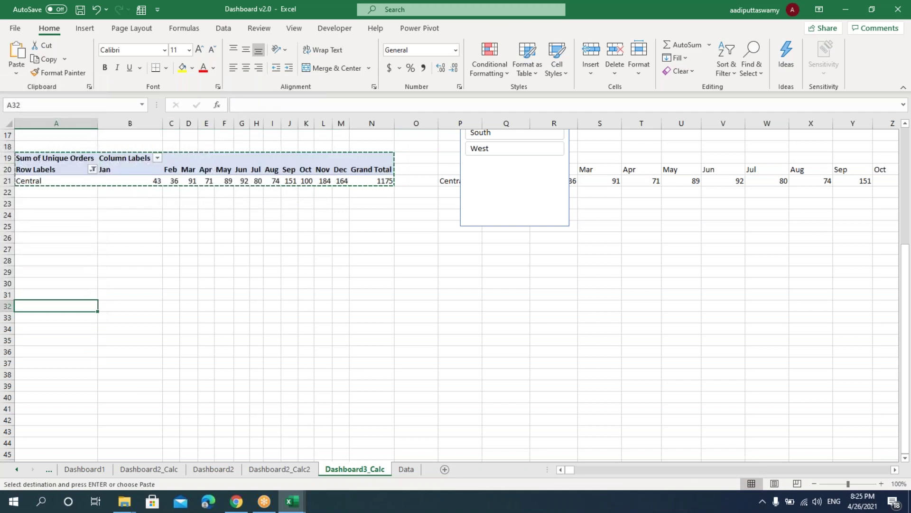
{"action": "key", "text": "ctrl+v"}
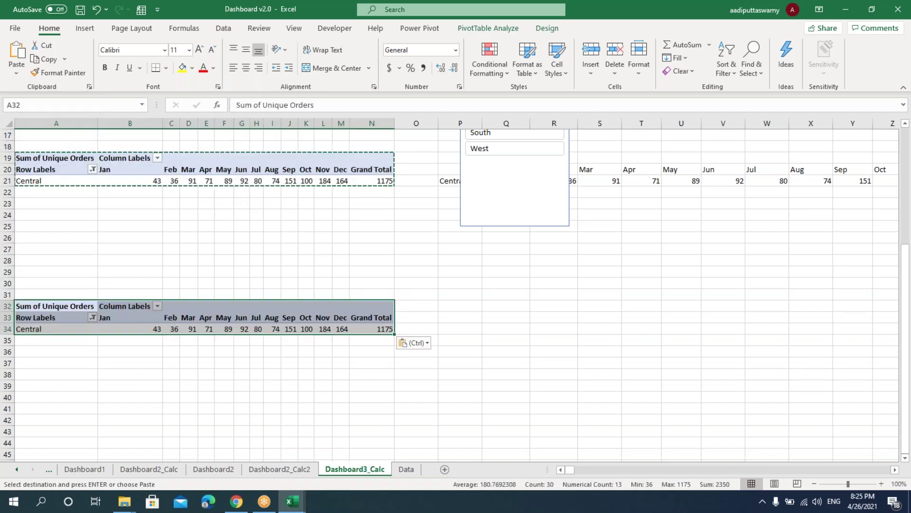
Remove Order Date from the columns of the pivot table at A32 and replace Region with Segment in its rows
{"action": "right_click", "coordinate": [364, 328]}
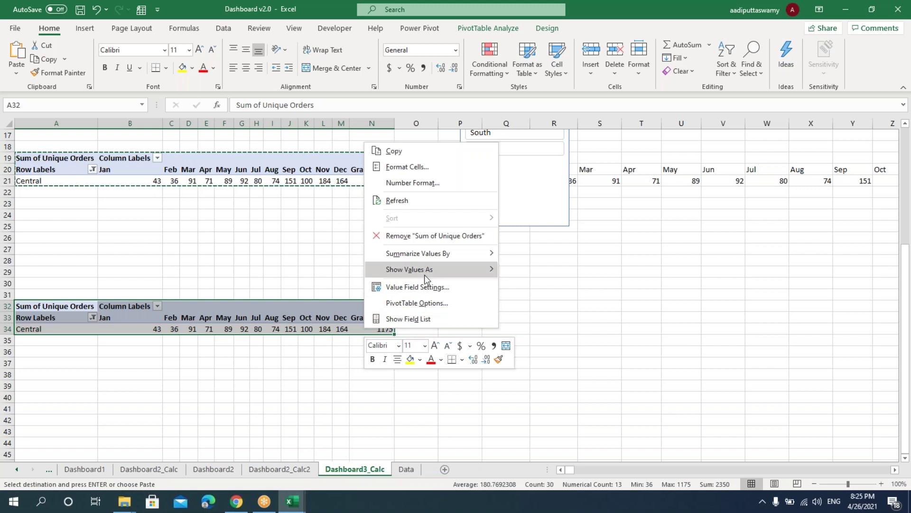
{"action": "left_click", "coordinate": [417, 319]}
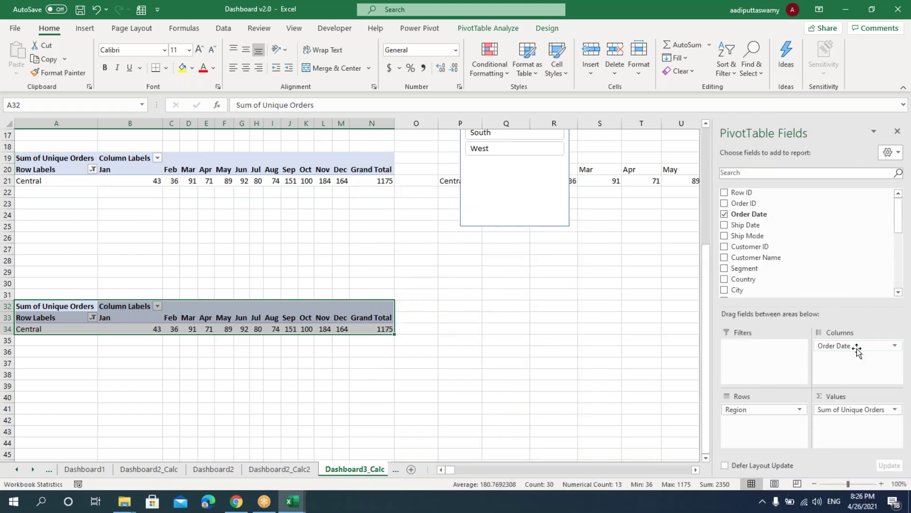
{"action": "left_click_drag", "start_coordinate": [834, 345], "coordinate": [593, 373]}
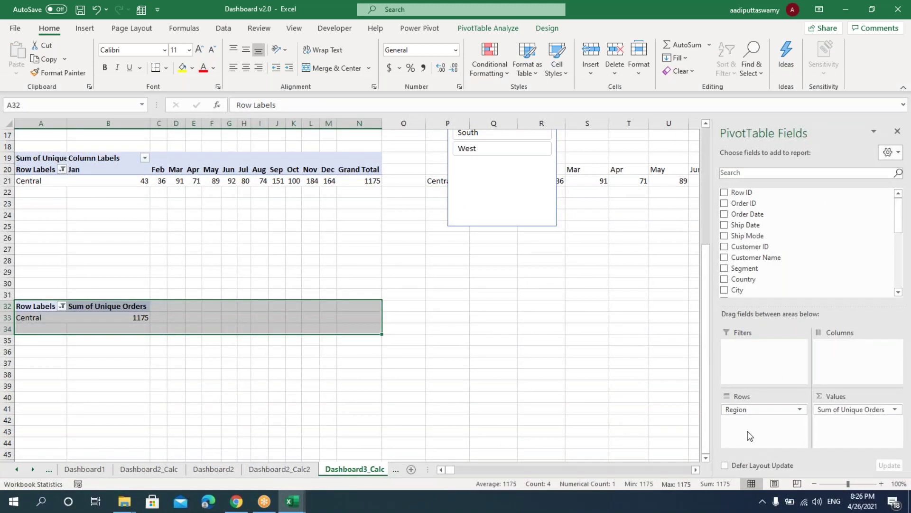
{"action": "left_click_drag", "start_coordinate": [761, 409], "coordinate": [641, 399]}
{"action": "left_click_drag", "start_coordinate": [758, 270], "coordinate": [761, 418]}
Replace Unique Orders with Sales in the values of the Segment pivot table at A32
{"action": "left_click_drag", "start_coordinate": [858, 413], "coordinate": [769, 250]}
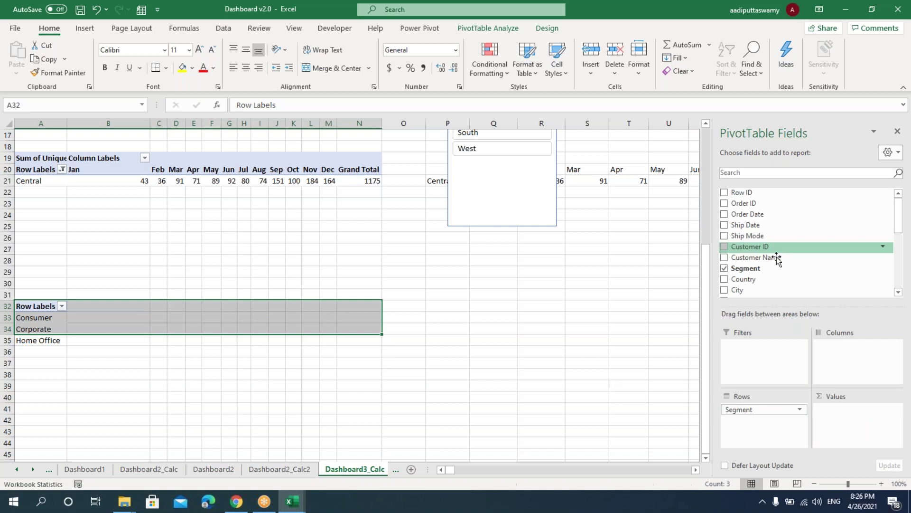
{"action": "scroll", "coordinate": [779, 263], "scroll_direction": "down", "scroll_amount": 3}
{"action": "scroll", "coordinate": [784, 274], "scroll_direction": "down", "scroll_amount": 3}
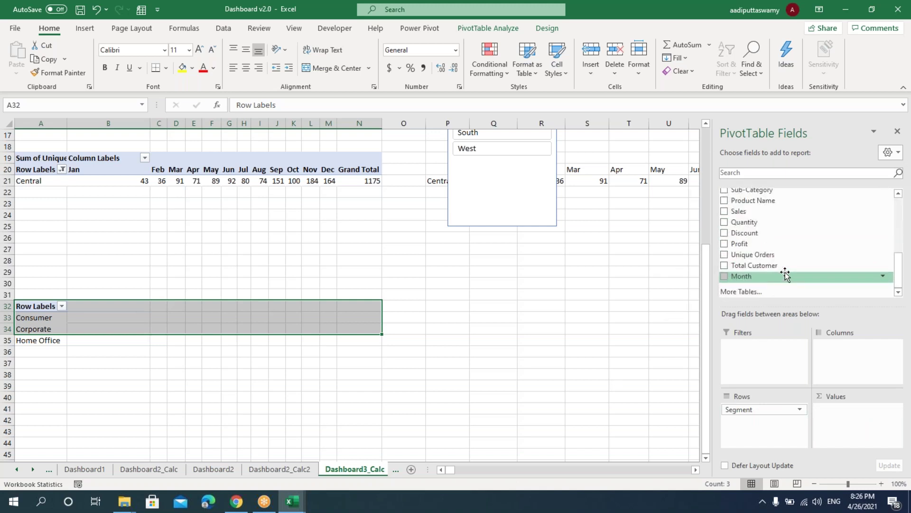
{"action": "left_click_drag", "start_coordinate": [749, 212], "coordinate": [858, 430]}
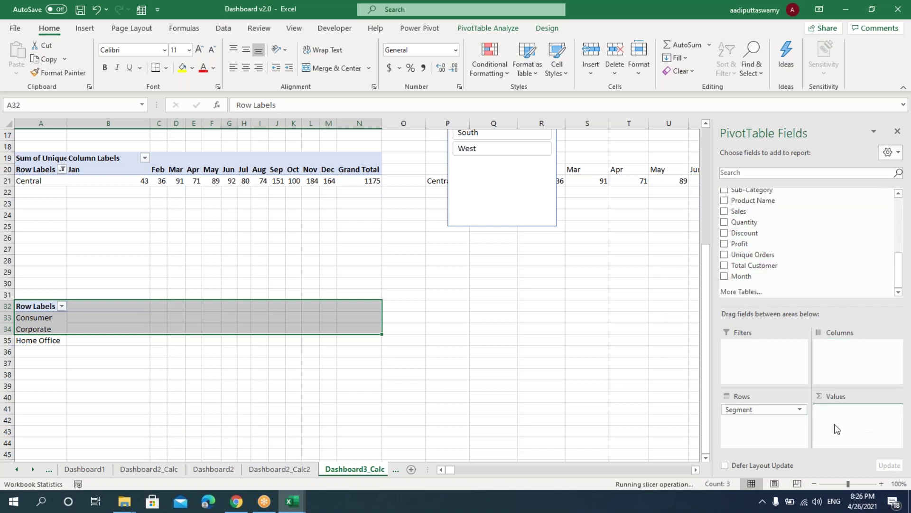
{"action": "left_click", "coordinate": [177, 386]}
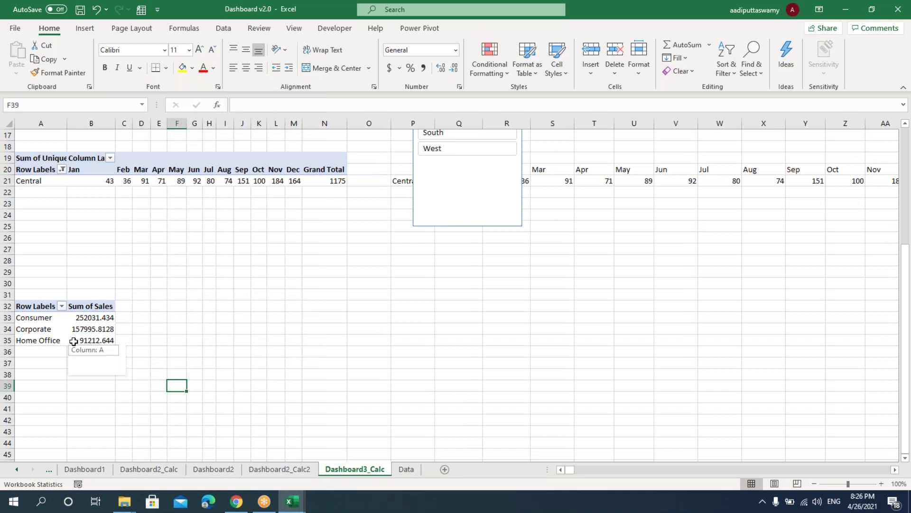
Copy the Segment pivot table in A32:B35 and paste it at cell A40
{"action": "left_click_drag", "start_coordinate": [44, 304], "coordinate": [85, 338]}
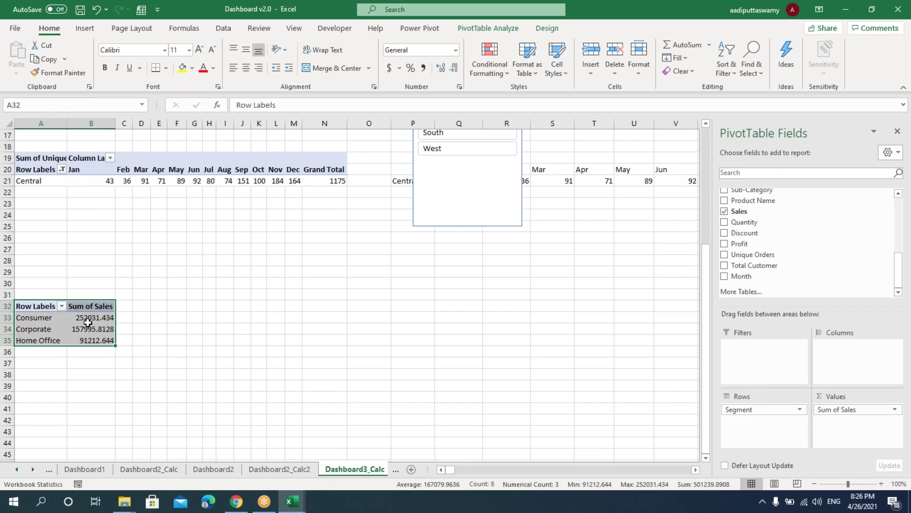
{"action": "key", "text": "ctrl+c"}
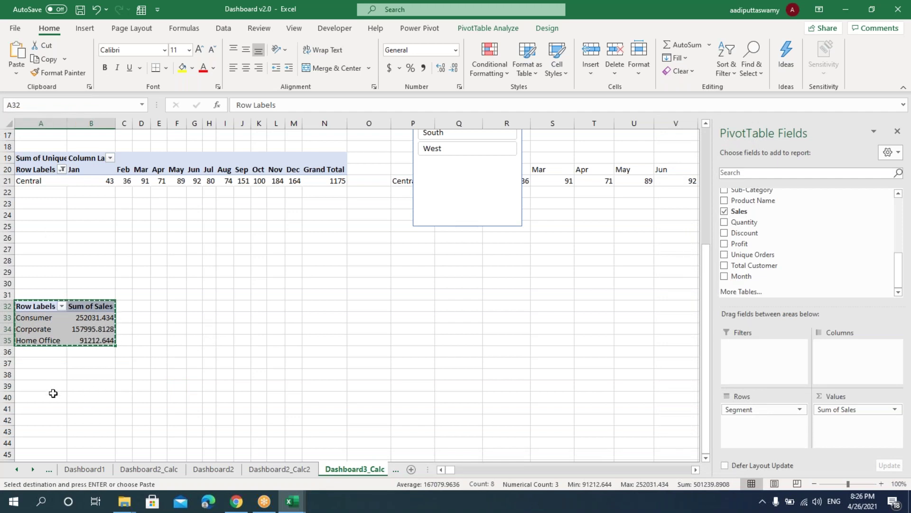
{"action": "left_click", "coordinate": [53, 393]}
{"action": "key", "text": "ctrl+v"}
Replace Segment with Category in the rows of the pivot table at A40
{"action": "left_click_drag", "start_coordinate": [762, 411], "coordinate": [802, 232]}
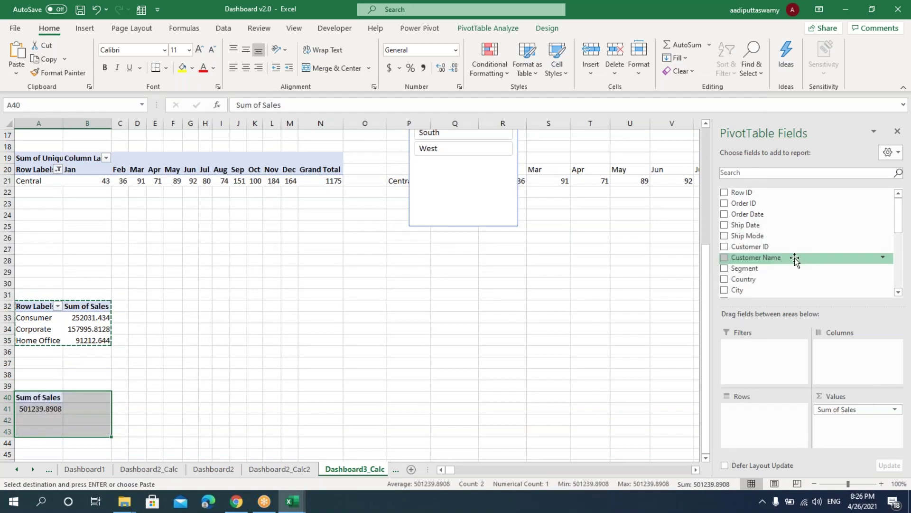
{"action": "scroll", "coordinate": [795, 259], "scroll_direction": "down", "scroll_amount": 3}
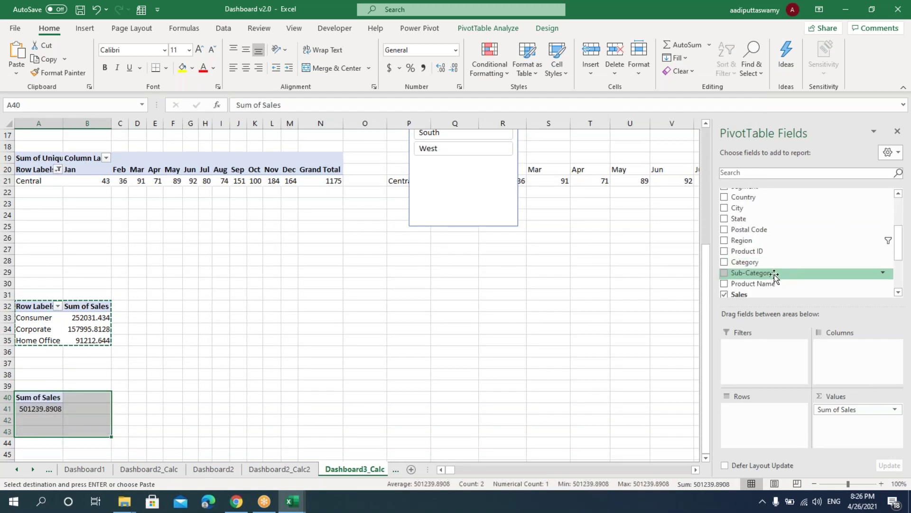
{"action": "left_click_drag", "start_coordinate": [760, 262], "coordinate": [767, 435]}
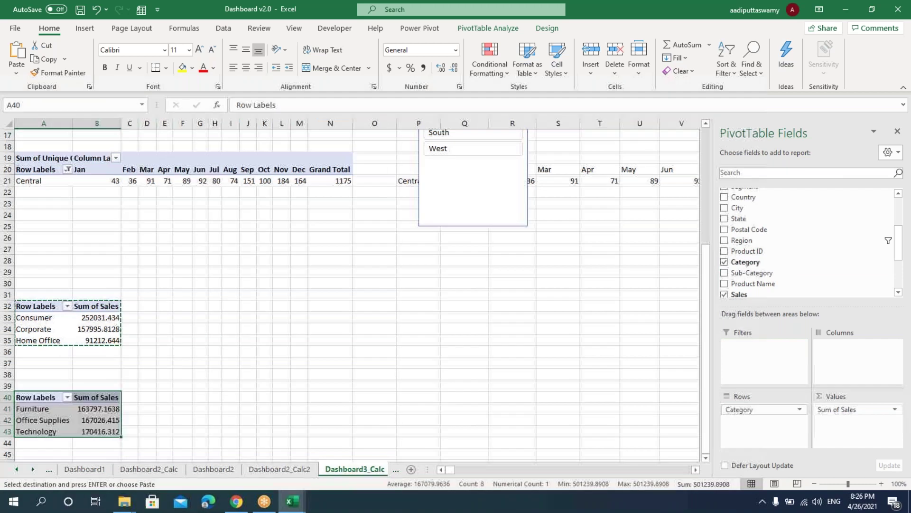
Copy the Category pivot table in A40:B43 and paste it at cell A48
{"action": "scroll", "coordinate": [232, 376], "scroll_direction": "down", "scroll_amount": 2}
{"action": "key", "text": "ctrl+c"}
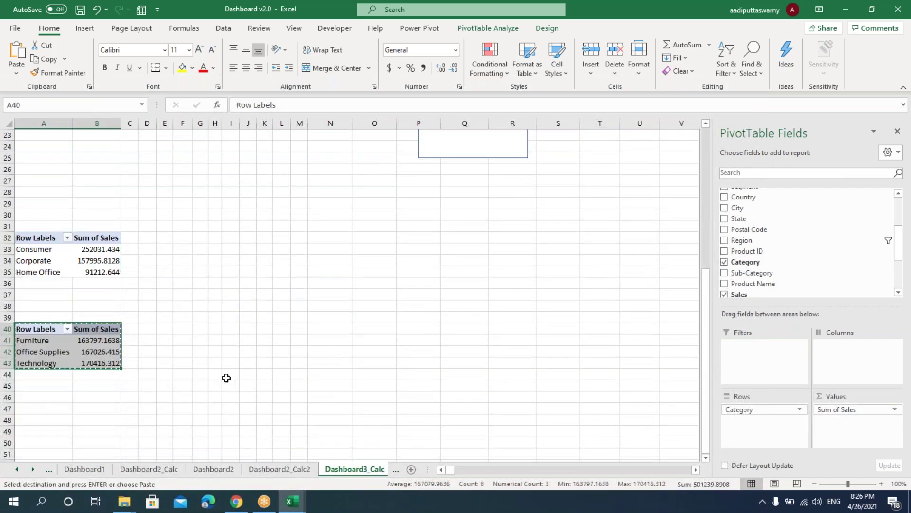
{"action": "left_click", "coordinate": [48, 416]}
{"action": "key", "text": "ctrl+v"}
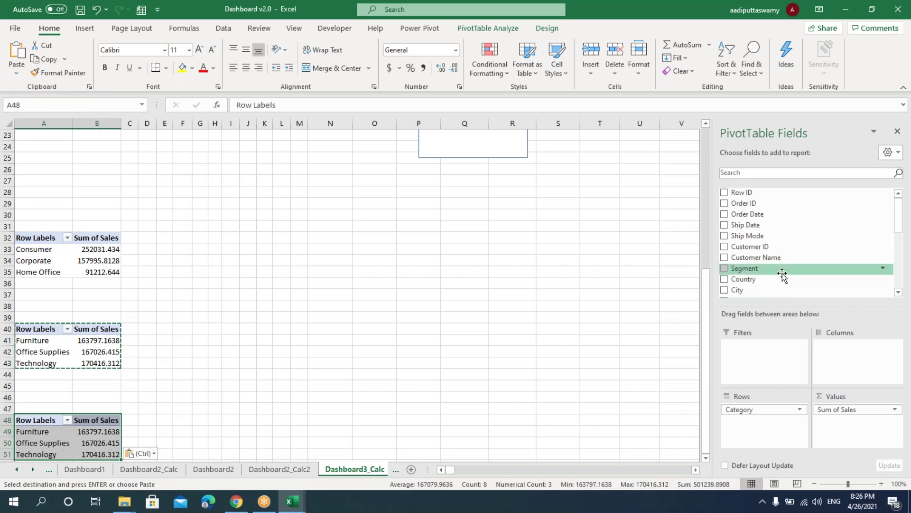
Replace Category with Ship Mode in the rows of the pivot table at A48
{"action": "left_click_drag", "start_coordinate": [765, 412], "coordinate": [617, 320]}
{"action": "left_click_drag", "start_coordinate": [761, 235], "coordinate": [763, 418]}
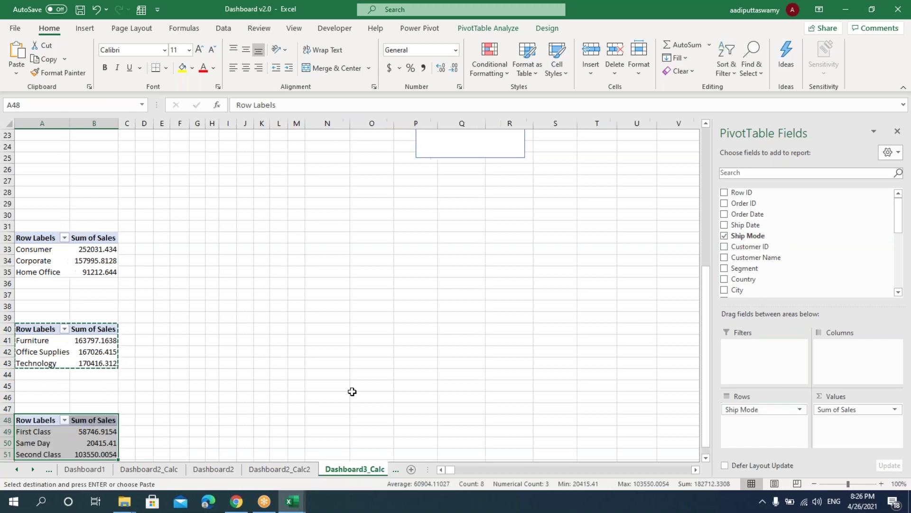
{"action": "left_click", "coordinate": [257, 387]}
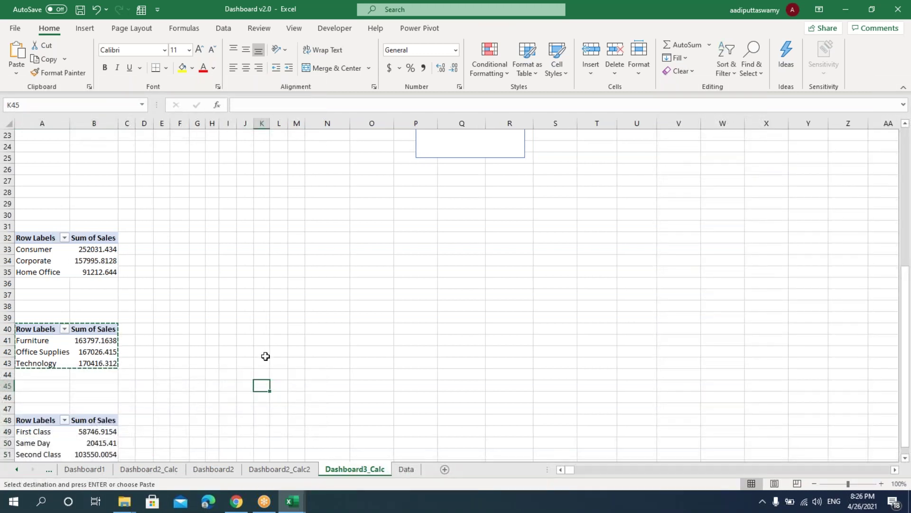
Enter a formula in cell E33 that references the first Segment label, =A33
{"action": "left_click", "coordinate": [158, 253]}
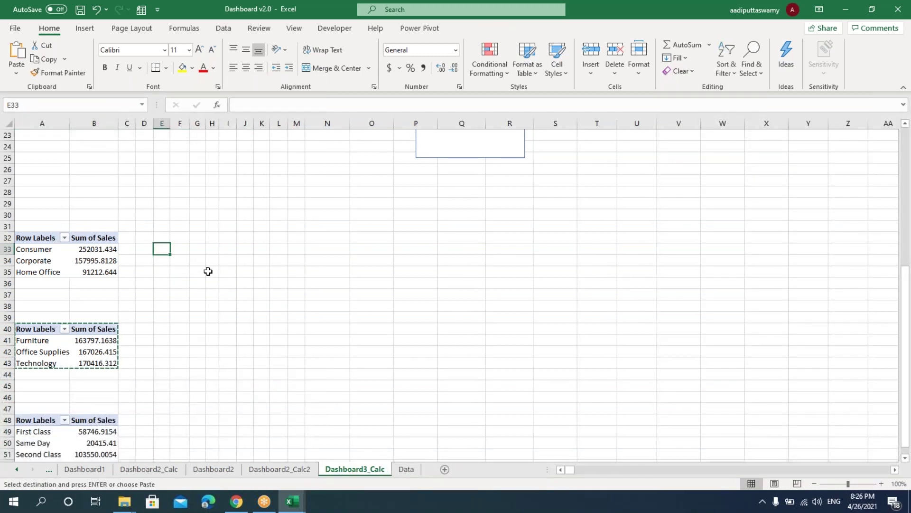
{"action": "type", "text": "="}
{"action": "key", "text": "Left"}
{"action": "key", "text": "Left"}
{"action": "key", "text": "Left"}
{"action": "key", "text": "Left"}
{"action": "key", "text": "Return"}
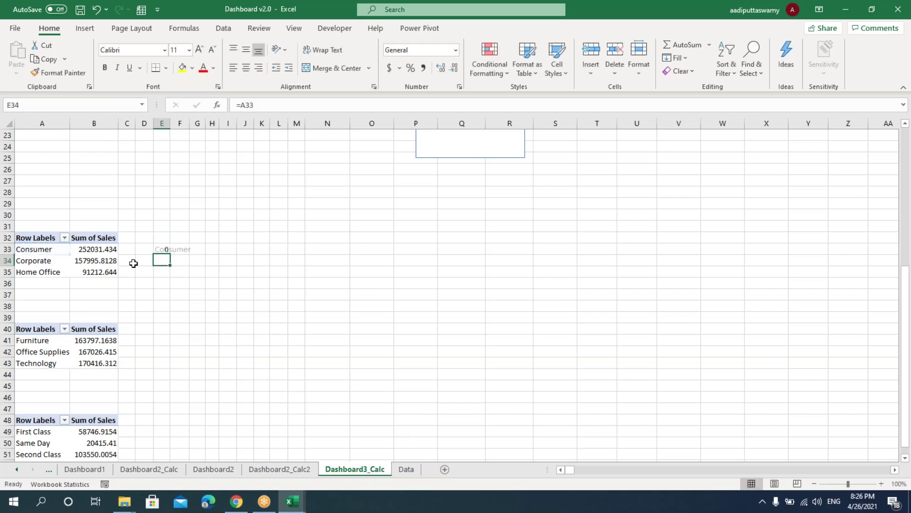
Fill the E33 reference down to row 35 and across to column F, widening columns E and F
{"action": "left_click_drag", "start_coordinate": [163, 247], "coordinate": [188, 267]}
{"action": "key", "text": "ctrl+d"}
{"action": "left_click_drag", "start_coordinate": [164, 122], "coordinate": [179, 123]}
{"action": "double_click", "coordinate": [191, 123]}
{"action": "left_click_drag", "start_coordinate": [193, 248], "coordinate": [218, 267]}
{"action": "key", "text": "ctrl+r"}
Copy the linked range E33:F35 to E41 and E49, and extend the Ship Mode copy down to row 52
{"action": "key", "text": "ctrl+c"}
{"action": "left_click", "coordinate": [174, 341]}
{"action": "key", "text": "ctrl+v"}
{"action": "scroll", "coordinate": [309, 358], "scroll_direction": "down", "scroll_amount": 2}
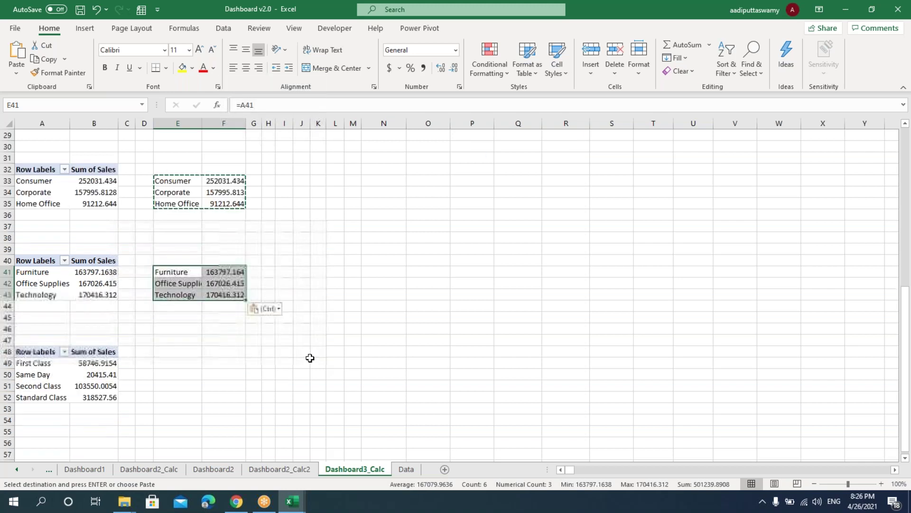
{"action": "left_click", "coordinate": [189, 364]}
{"action": "key", "text": "ctrl+v"}
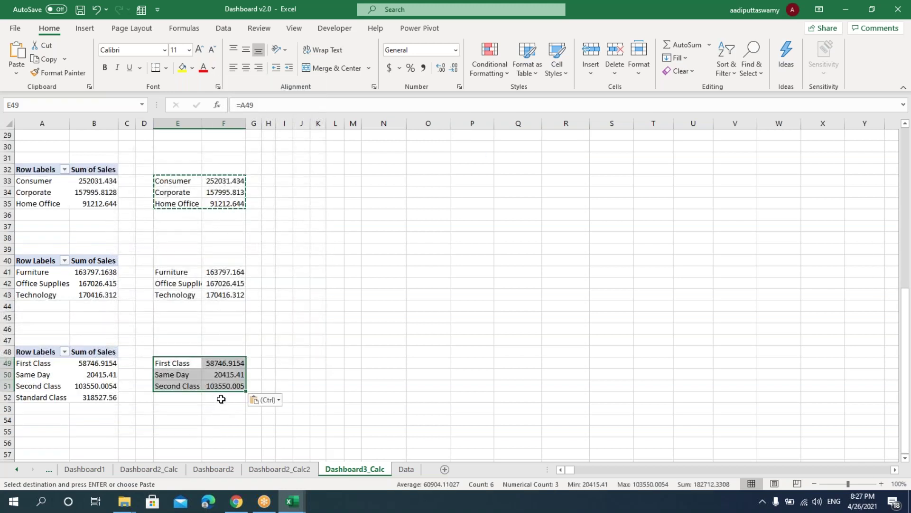
{"action": "left_click_drag", "start_coordinate": [246, 392], "coordinate": [239, 402]}
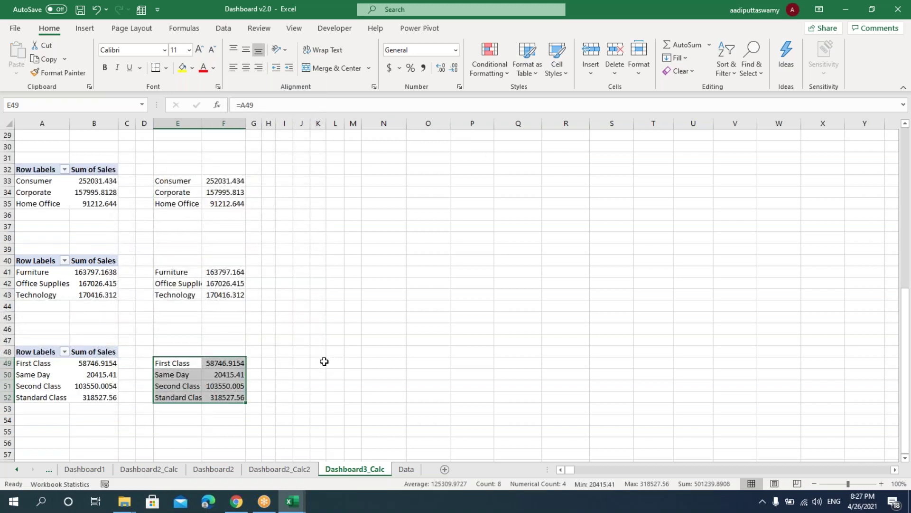
{"action": "left_click", "coordinate": [318, 362]}
Switch to the Dashboard workbook and review the chart layout of the finished Dashboard3 sheet
{"action": "scroll", "coordinate": [324, 362], "scroll_direction": "up", "scroll_amount": 3}
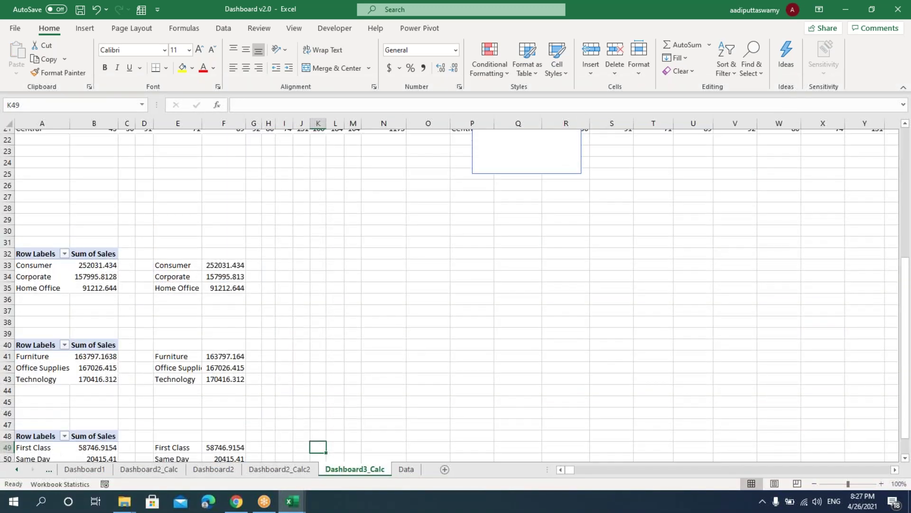
{"action": "scroll", "coordinate": [317, 401], "scroll_direction": "up", "scroll_amount": 1}
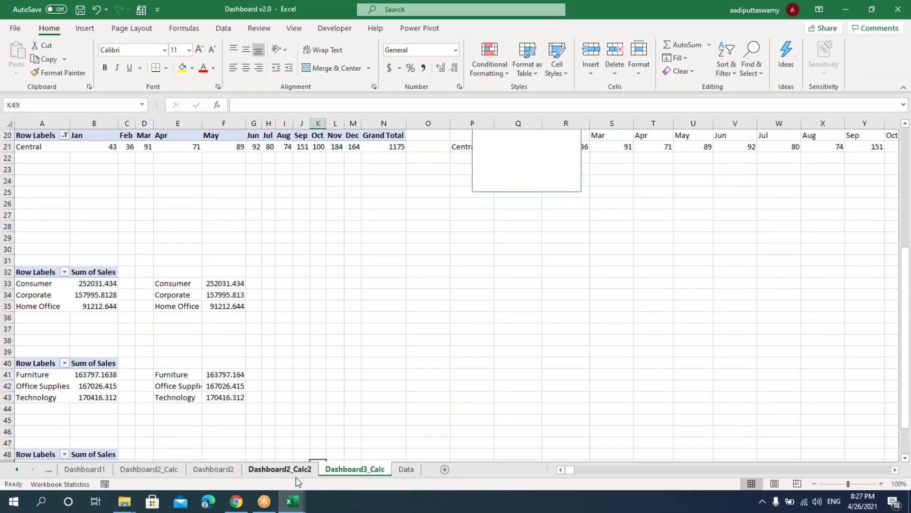
{"action": "mouse_move", "coordinate": [293, 501]}
{"action": "left_click", "coordinate": [353, 448]}
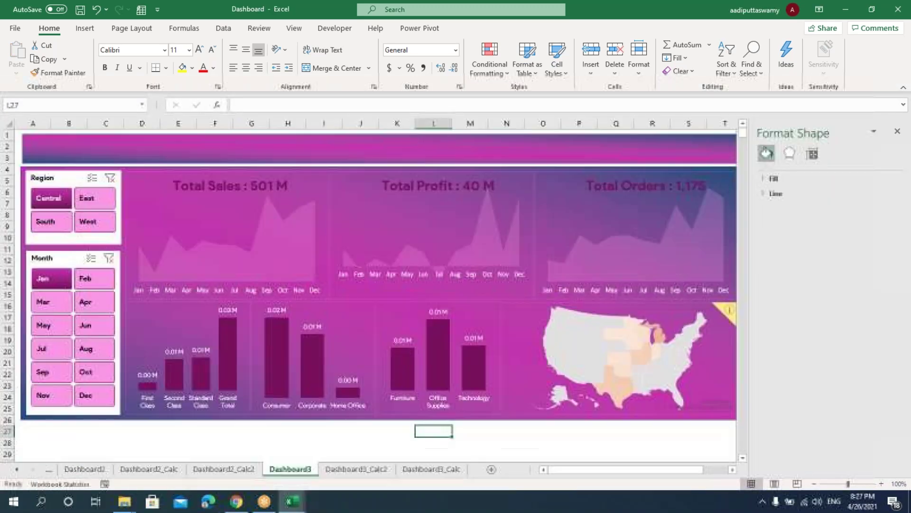
{"action": "mouse_move", "coordinate": [293, 501]}
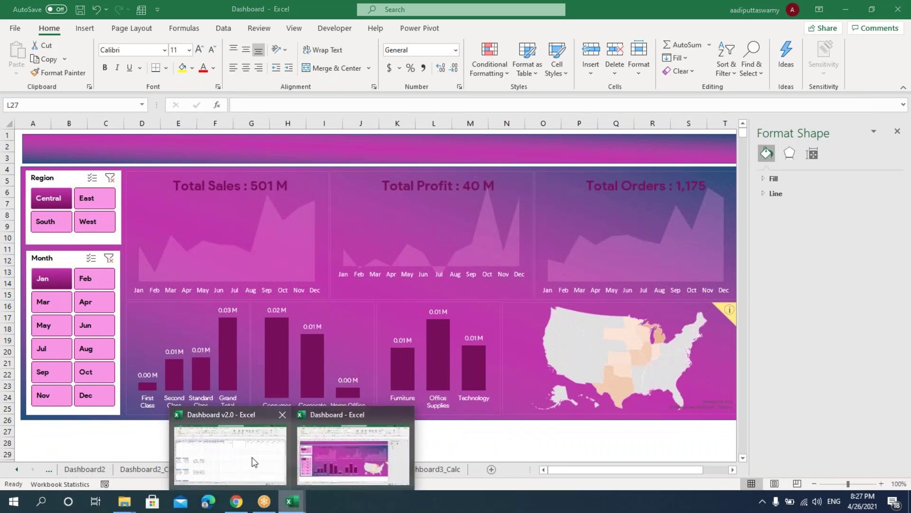
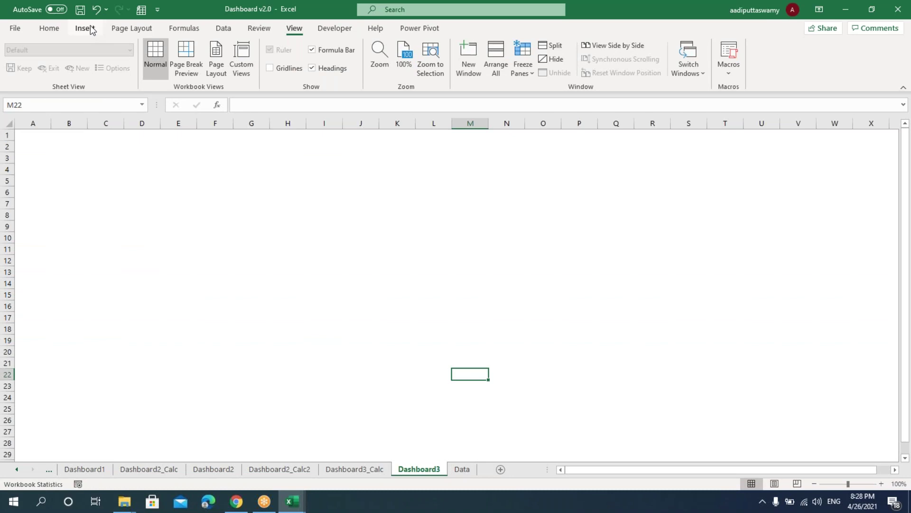
On the Dashboard3 sheet, draw a nearly square-cornered rounded rectangle banner across rows 1 to 3, about 14.66" wide and 0.57" high
{"action": "left_click", "coordinate": [184, 45]}
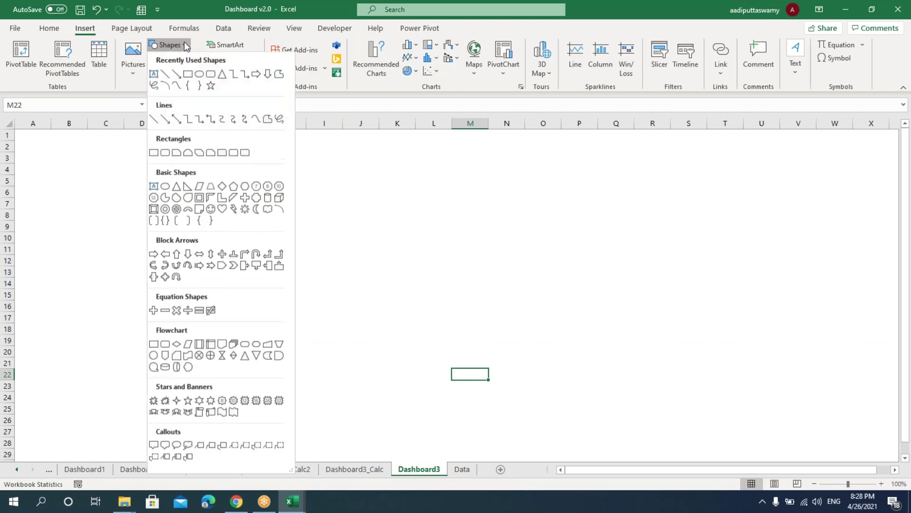
{"action": "left_click", "coordinate": [210, 74]}
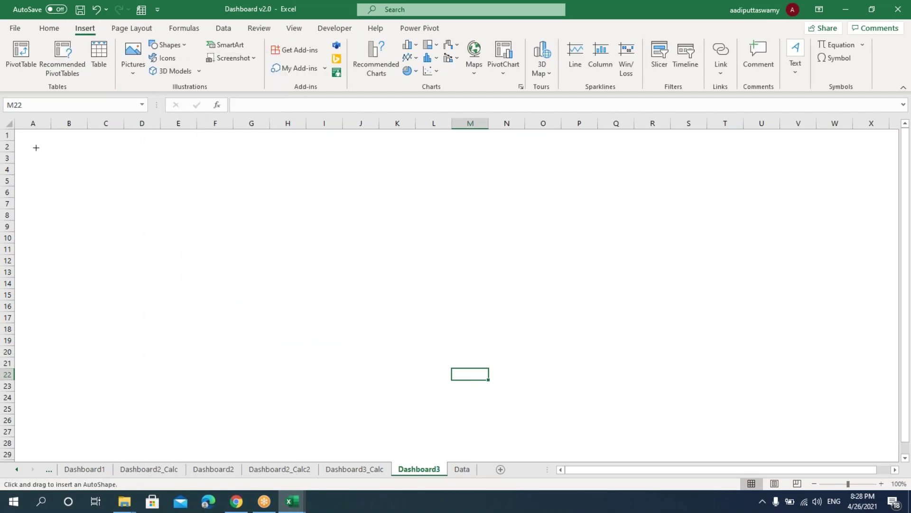
{"action": "mouse_move", "coordinate": [26, 137]}
{"action": "left_mouse_down"}
{"action": "mouse_move", "coordinate": [264, 171]}
{"action": "mouse_move", "coordinate": [827, 161]}
{"action": "left_mouse_up"}
{"action": "left_click", "coordinate": [847, 177]}
{"action": "left_click", "coordinate": [423, 157]}
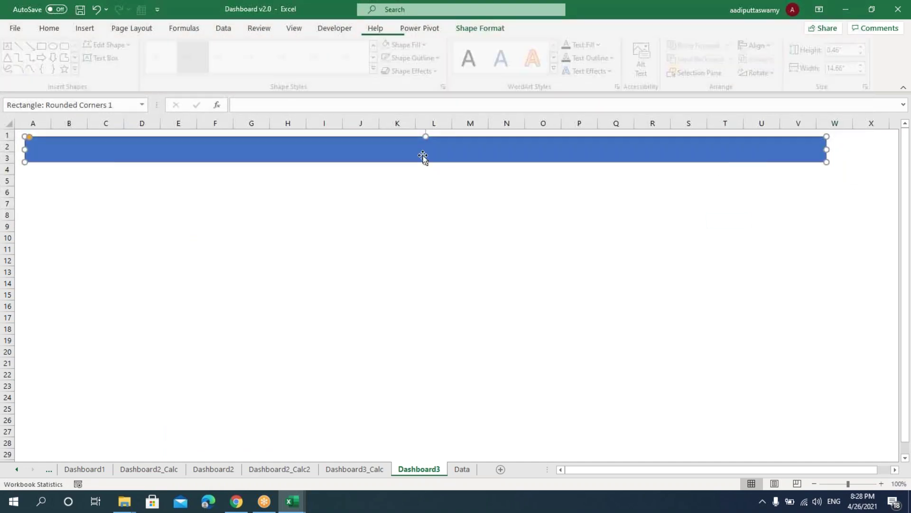
{"action": "left_click_drag", "start_coordinate": [424, 162], "coordinate": [425, 168]}
{"action": "left_click_drag", "start_coordinate": [31, 138], "coordinate": [9, 135]}
{"action": "left_click_drag", "start_coordinate": [111, 159], "coordinate": [107, 157]}
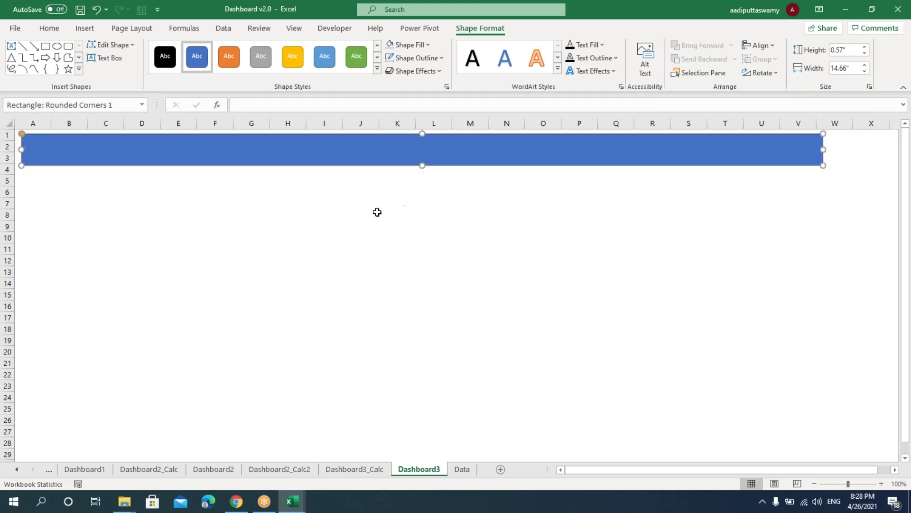
Apply the intense gray gradient theme style to the banner shape
{"action": "left_click", "coordinate": [377, 70]}
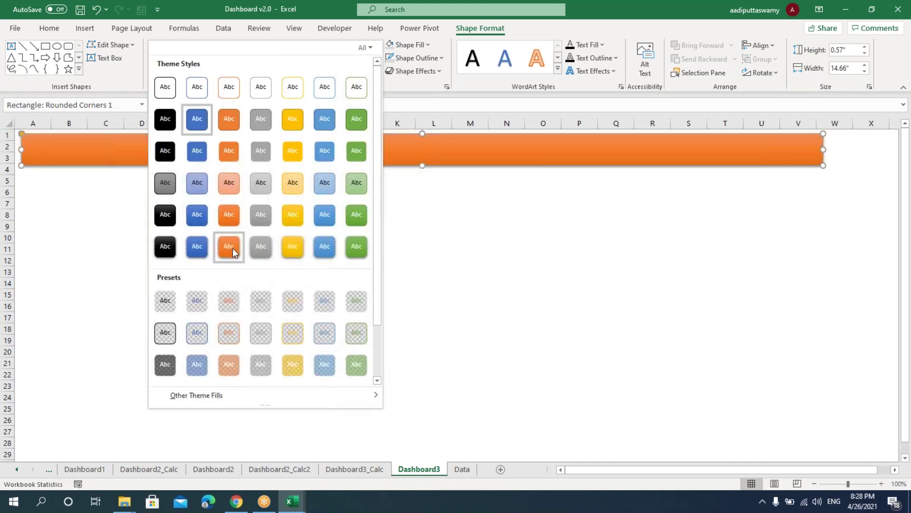
{"action": "left_click", "coordinate": [260, 247]}
{"action": "left_click", "coordinate": [383, 282]}
{"action": "left_click", "coordinate": [291, 158]}
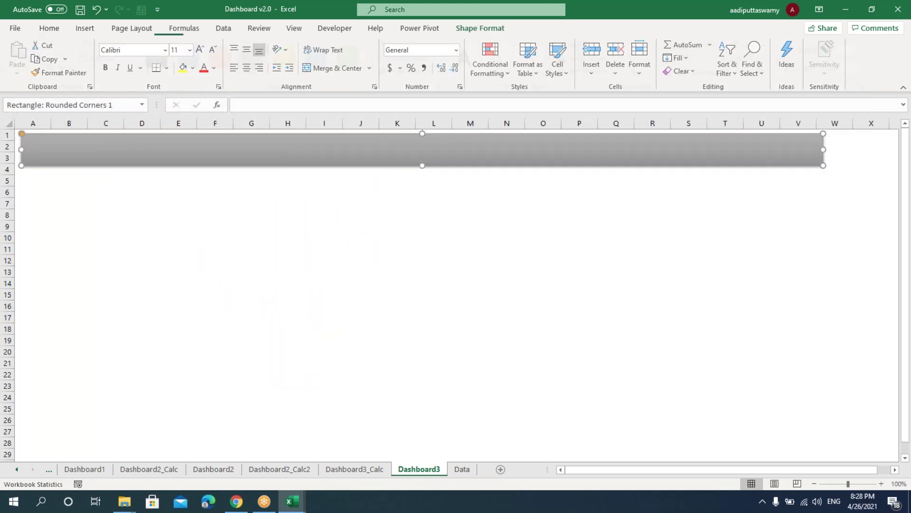
{"action": "left_click", "coordinate": [288, 226]}
{"action": "key", "text": "ctrl+Up"}
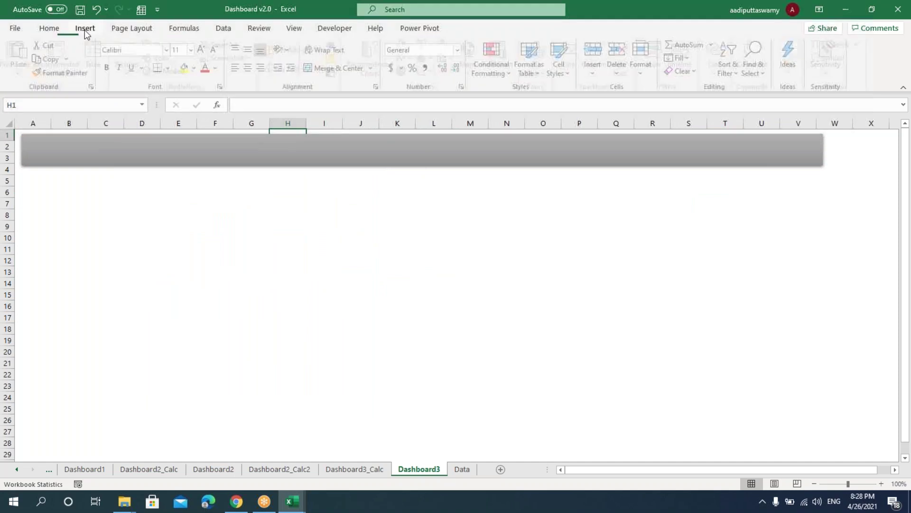
Draw a rounded rectangle panel below the banner, about 14.55" wide and 4.76" high, and reduce its corner rounding
{"action": "left_click", "coordinate": [85, 29]}
{"action": "left_click", "coordinate": [184, 45]}
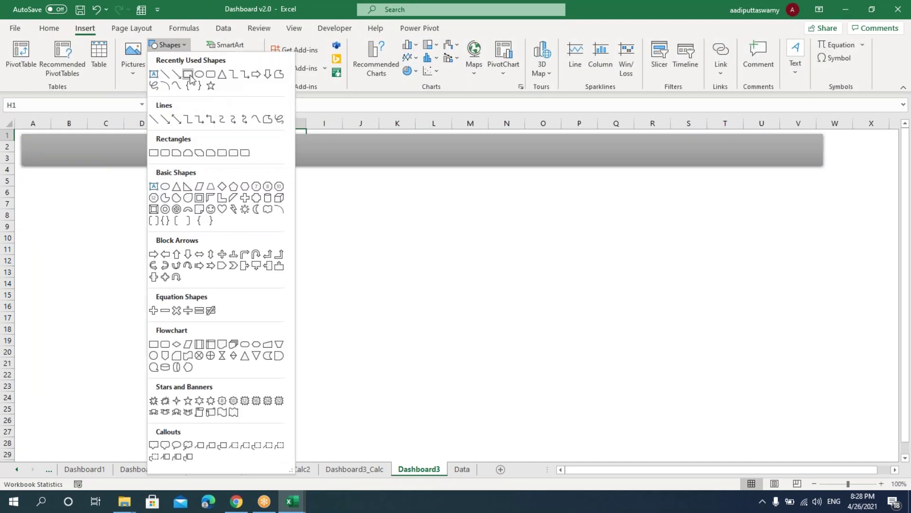
{"action": "left_click", "coordinate": [203, 76]}
{"action": "left_click", "coordinate": [246, 235]}
{"action": "left_click_drag", "start_coordinate": [277, 256], "coordinate": [819, 203]}
{"action": "left_click", "coordinate": [797, 237]}
{"action": "left_click", "coordinate": [735, 204]}
{"action": "left_click_drag", "start_coordinate": [421, 234], "coordinate": [429, 436]}
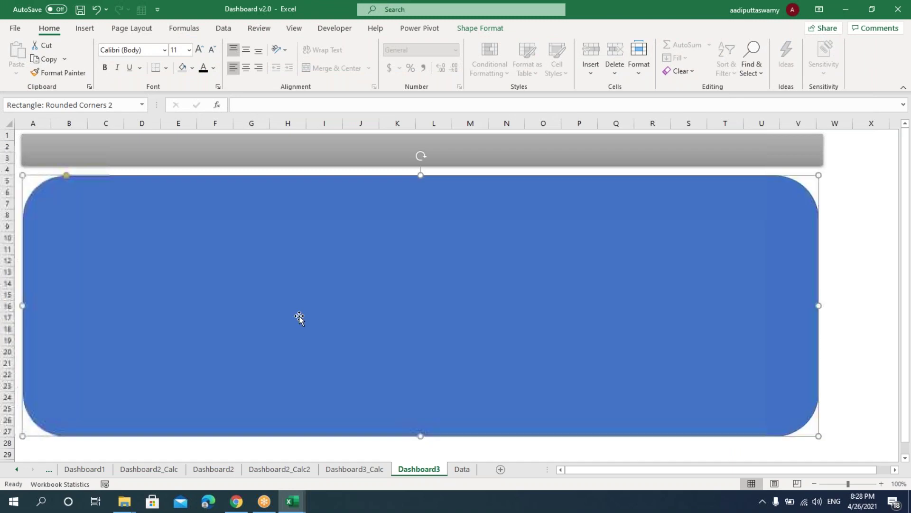
{"action": "left_click_drag", "start_coordinate": [66, 176], "coordinate": [29, 186]}
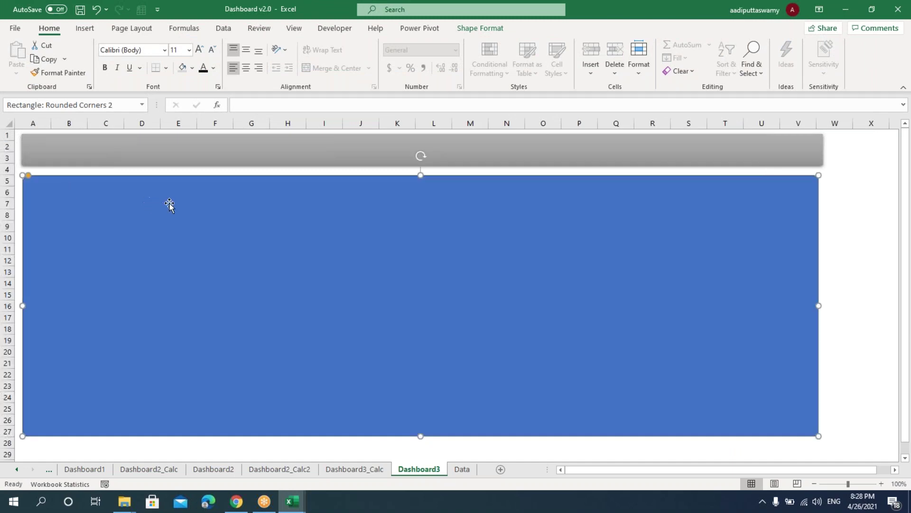
Fill the large panel below the banner with light gray and remove its outline
{"action": "left_click", "coordinate": [493, 32]}
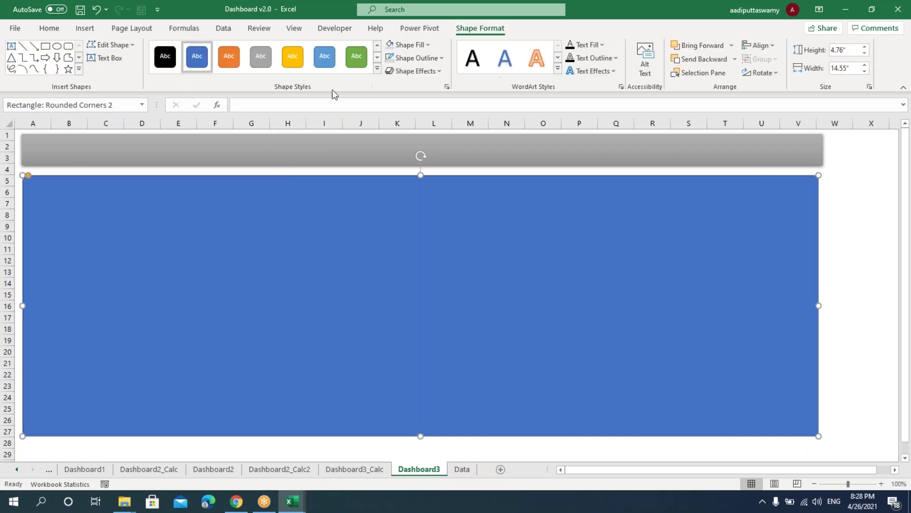
{"action": "left_click", "coordinate": [389, 45]}
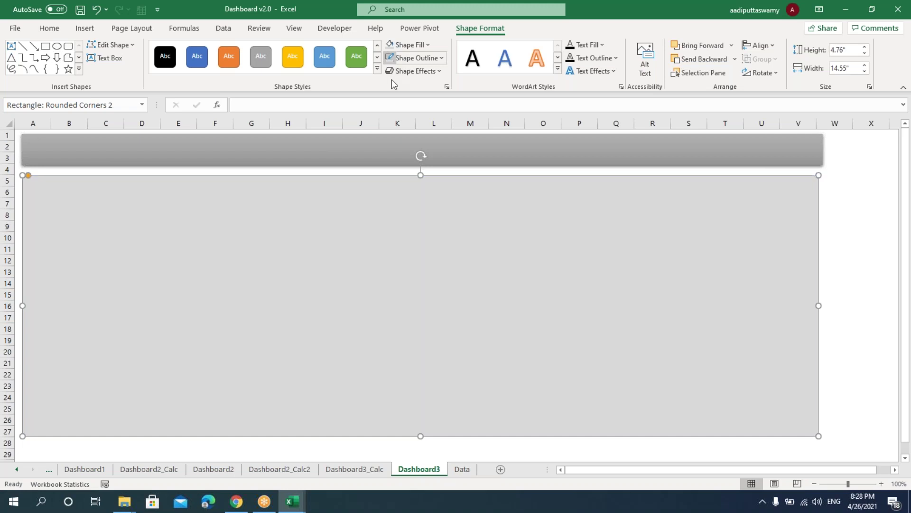
{"action": "left_click", "coordinate": [830, 237]}
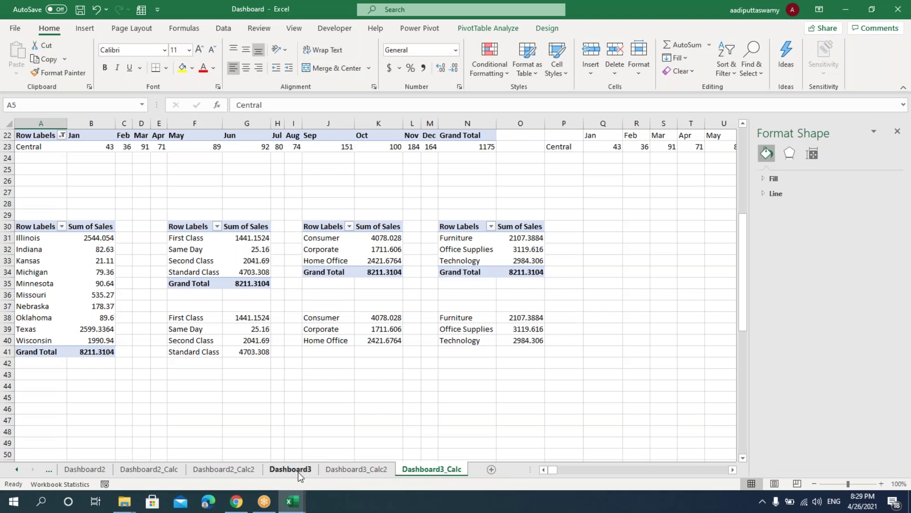
Draw a rectangle about 2.3" wide and 4.41" high over columns A to D of the panel, with a darker gray fill and no outline
{"action": "left_click", "coordinate": [297, 472]}
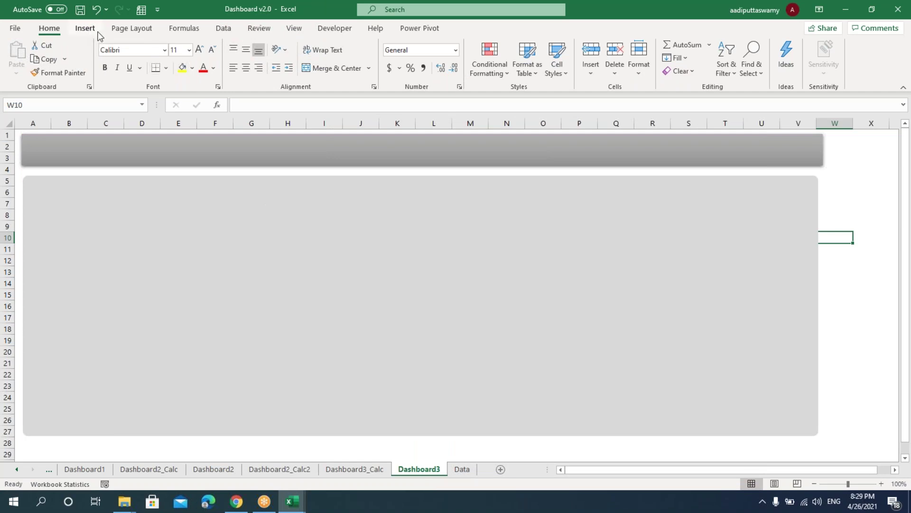
{"action": "left_click", "coordinate": [91, 31]}
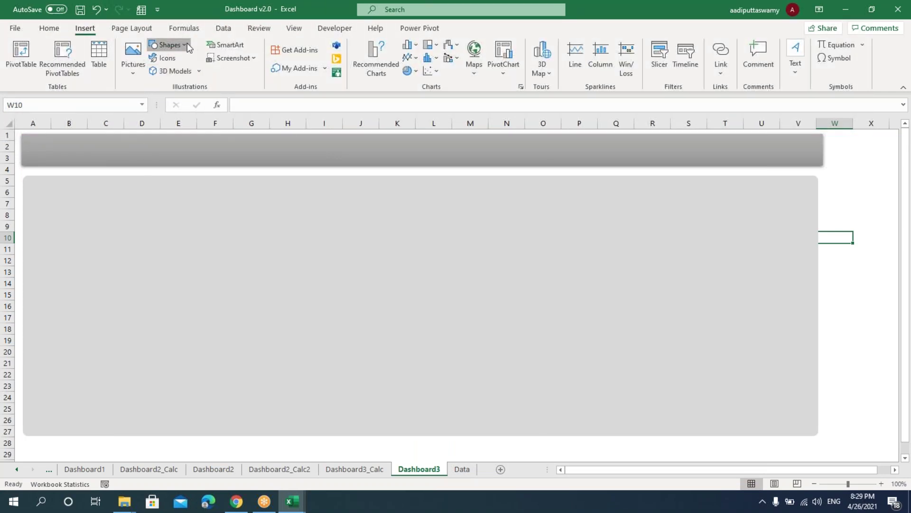
{"action": "left_click", "coordinate": [187, 44]}
{"action": "left_click", "coordinate": [189, 74]}
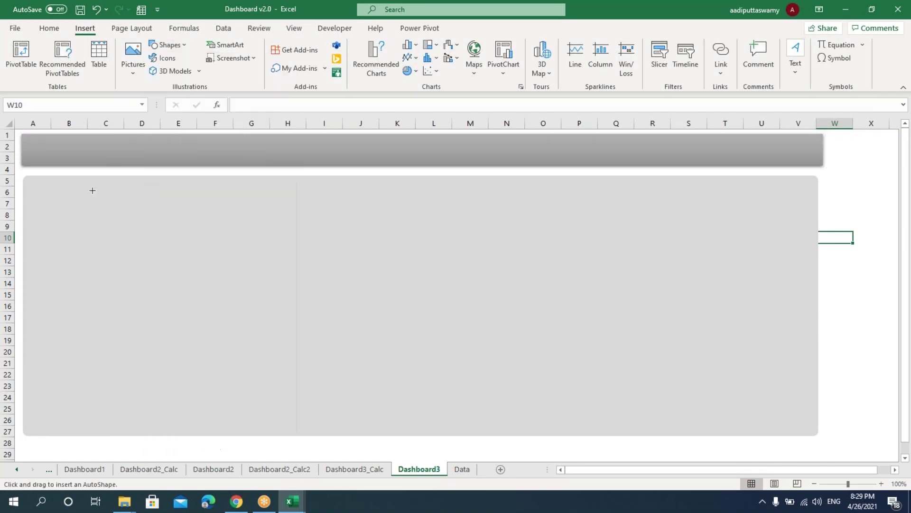
{"action": "left_click_drag", "start_coordinate": [37, 186], "coordinate": [163, 426]}
{"action": "left_click", "coordinate": [411, 45]}
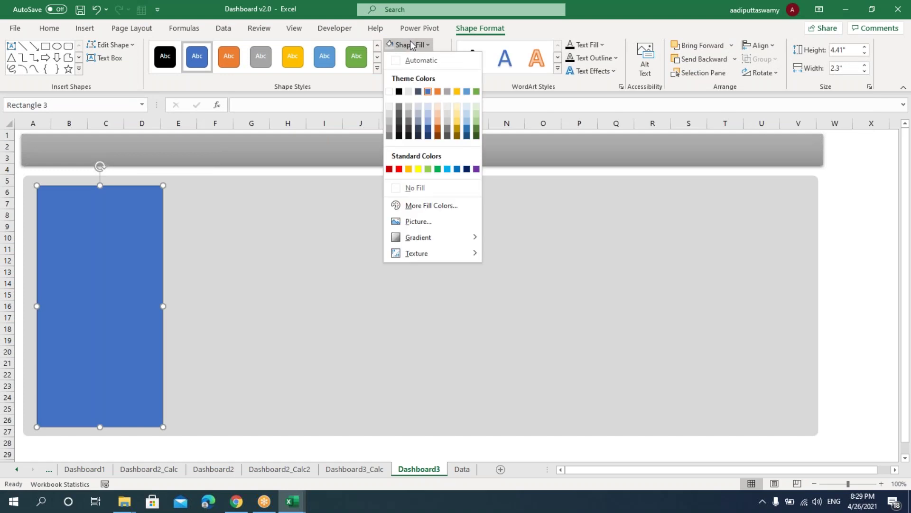
{"action": "left_click", "coordinate": [390, 127]}
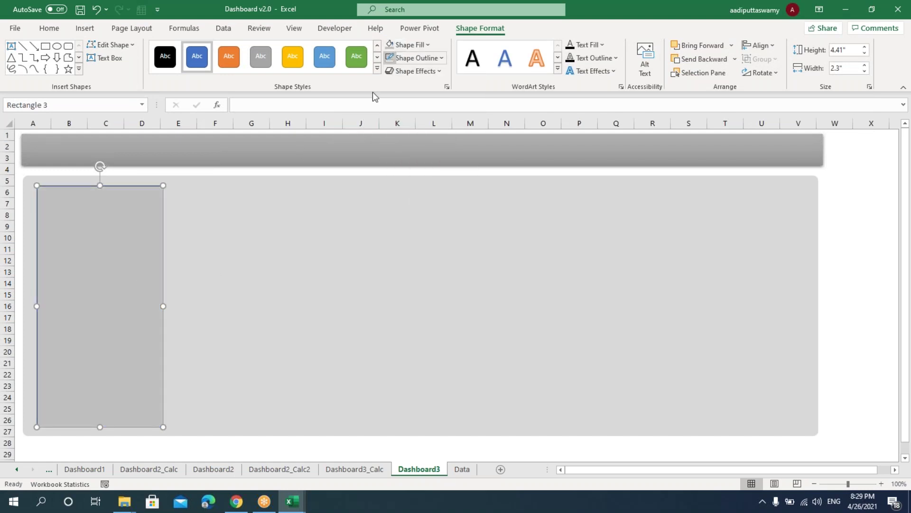
{"action": "key", "text": "Escape"}
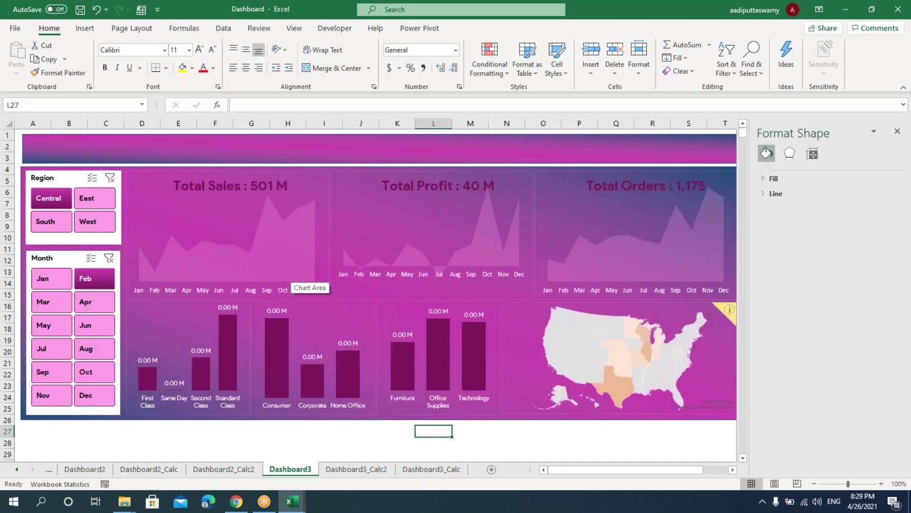
Try placing a copy of the darker gray rectangle beside it over columns E to H
{"action": "left_click", "coordinate": [123, 252]}
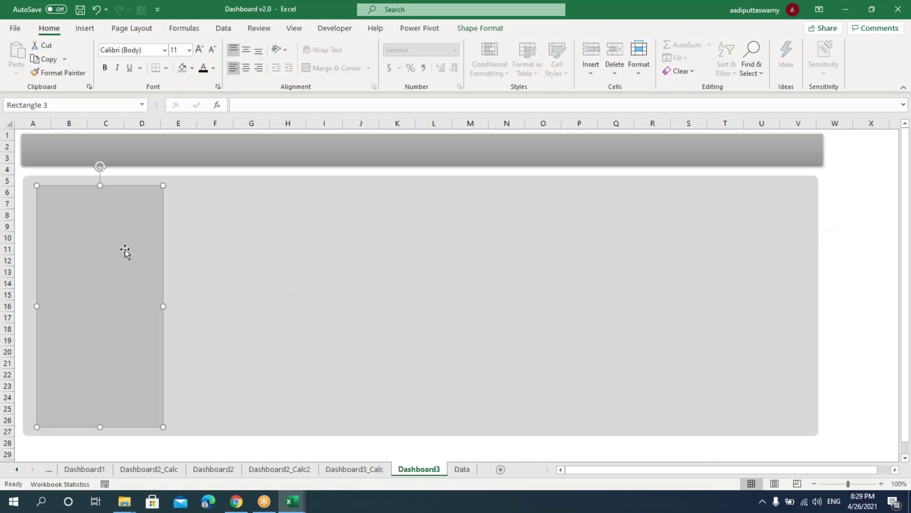
{"action": "left_click_drag", "start_coordinate": [124, 249], "coordinate": [258, 256]}
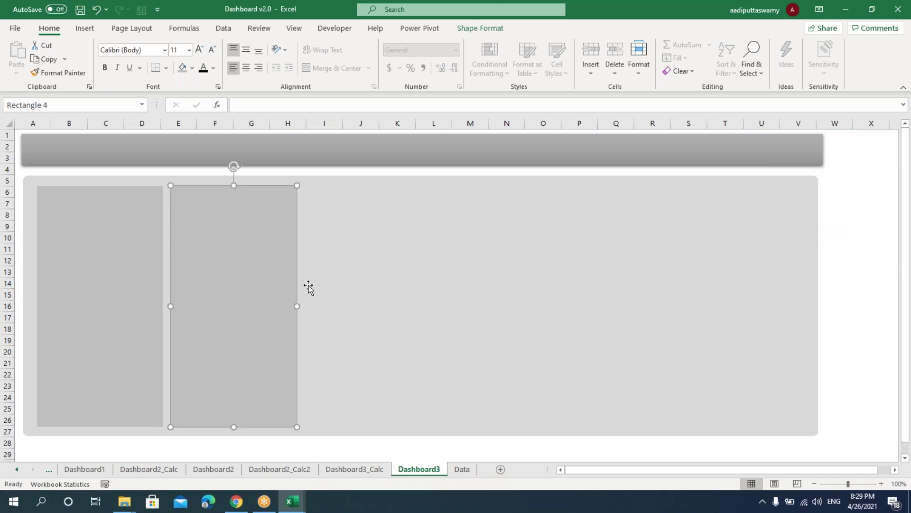
{"action": "key", "text": "ctrl+z"}
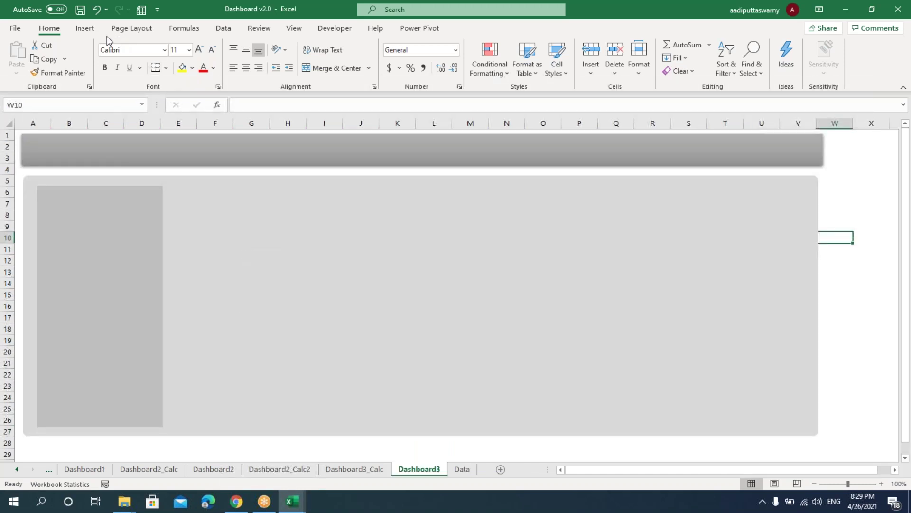
{"action": "double_click", "coordinate": [90, 32]}
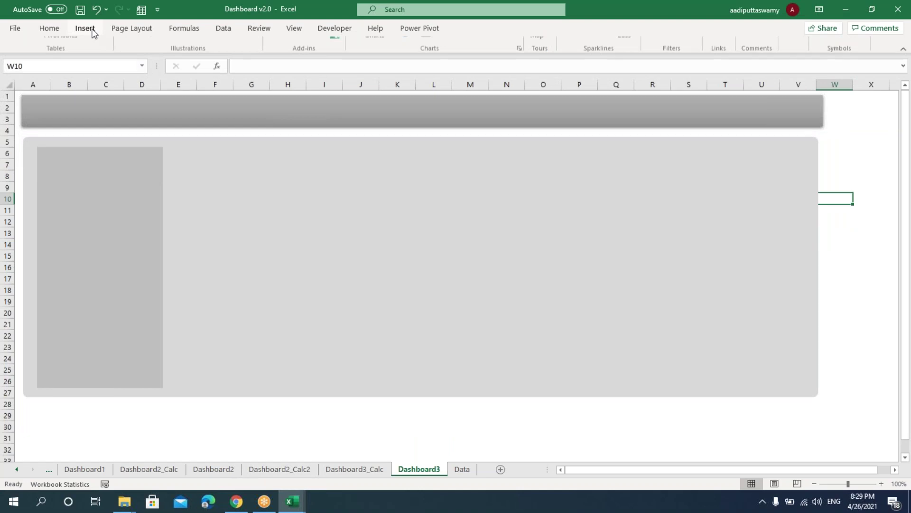
Insert an empty 2-D area chart and size it over columns E to J, rows 6 to 15, beside the darker gray rectangle
{"action": "left_click", "coordinate": [86, 28]}
{"action": "left_click", "coordinate": [86, 29]}
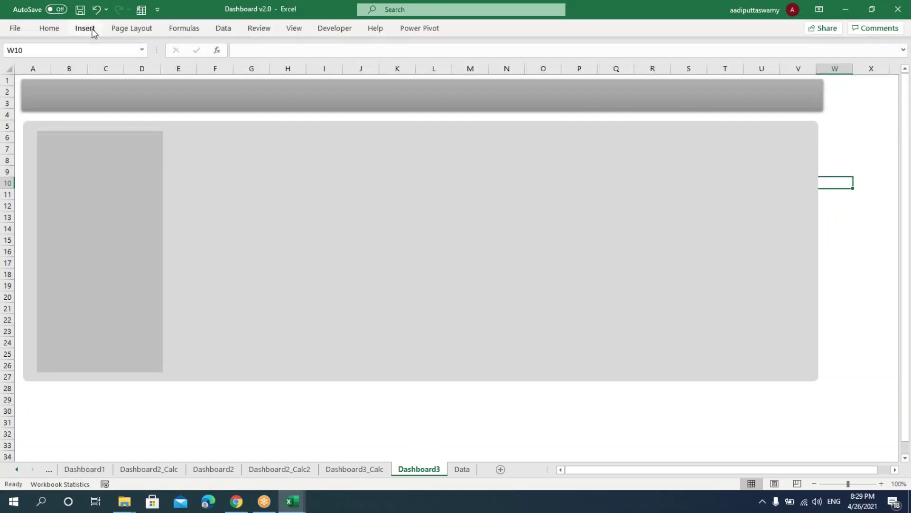
{"action": "double_click", "coordinate": [90, 30]}
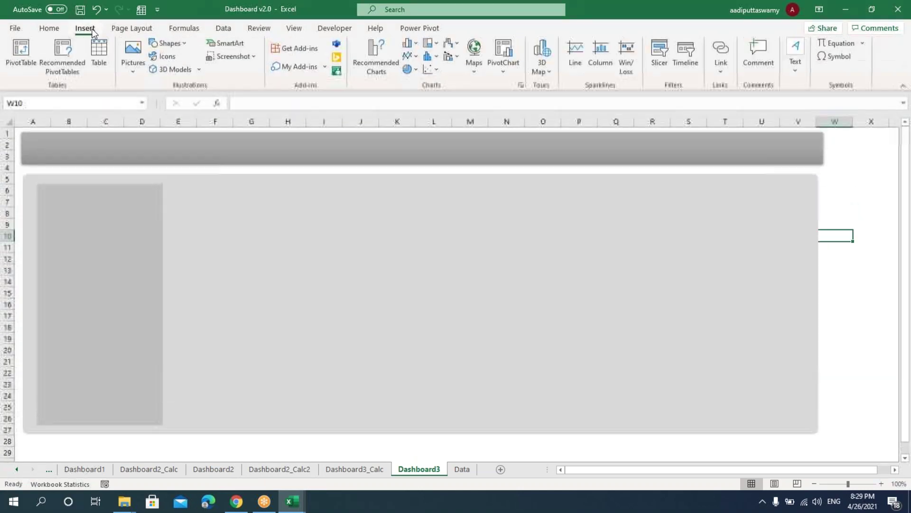
{"action": "left_click", "coordinate": [417, 58]}
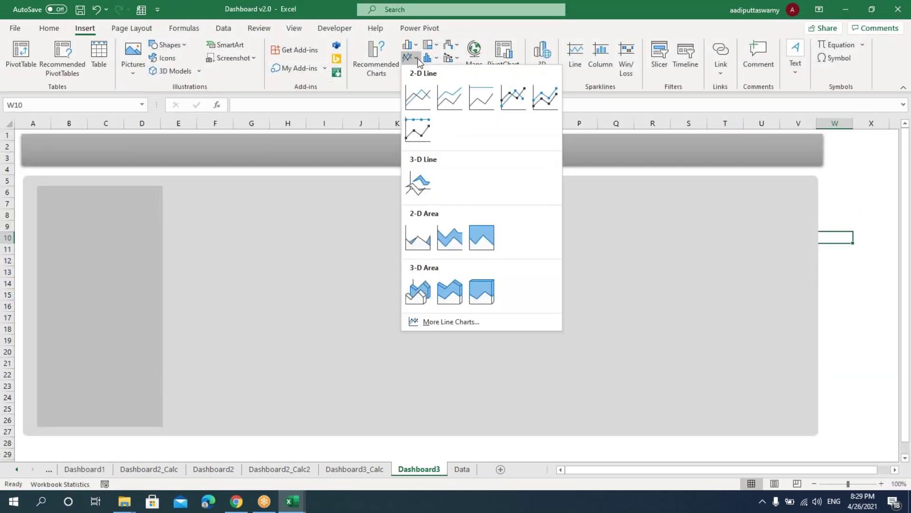
{"action": "left_click", "coordinate": [422, 240]}
{"action": "left_click_drag", "start_coordinate": [468, 224], "coordinate": [325, 190]}
{"action": "left_click_drag", "start_coordinate": [309, 349], "coordinate": [310, 293]}
{"action": "left_click_drag", "start_coordinate": [442, 240], "coordinate": [367, 240]}
{"action": "right_click", "coordinate": [301, 221]}
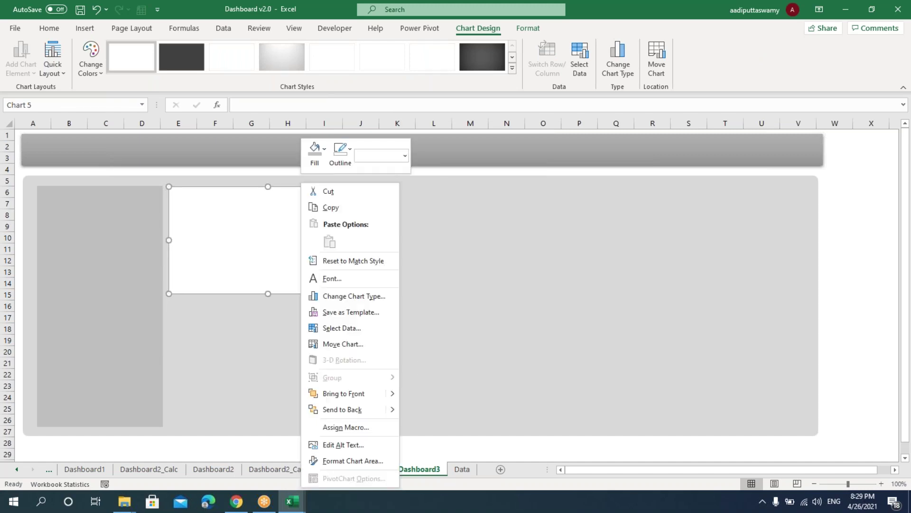
{"action": "left_click", "coordinate": [353, 328]}
{"action": "left_click", "coordinate": [334, 215]}
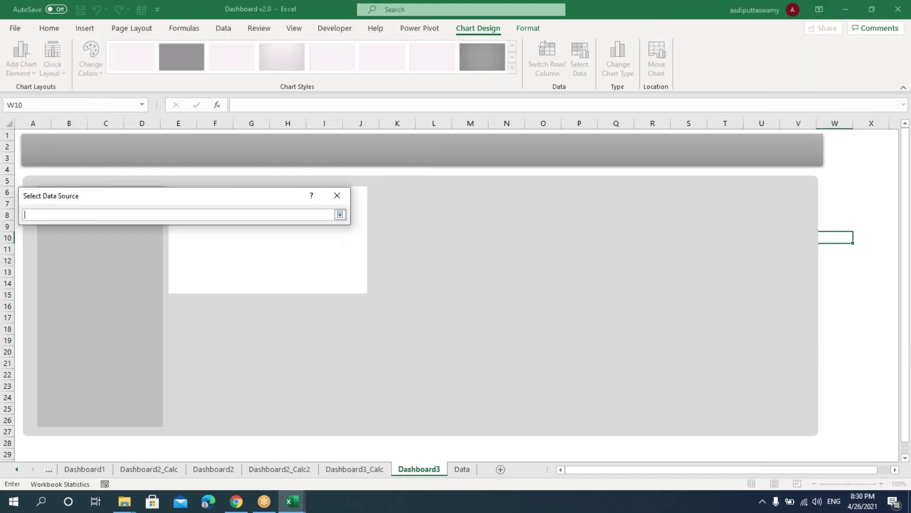
{"action": "left_click", "coordinate": [354, 469]}
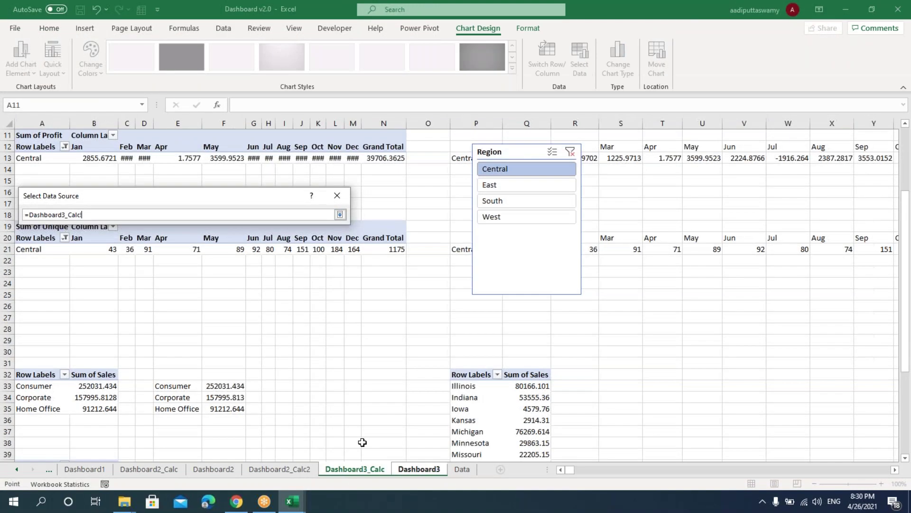
{"action": "left_click_drag", "start_coordinate": [518, 157], "coordinate": [450, 244]}
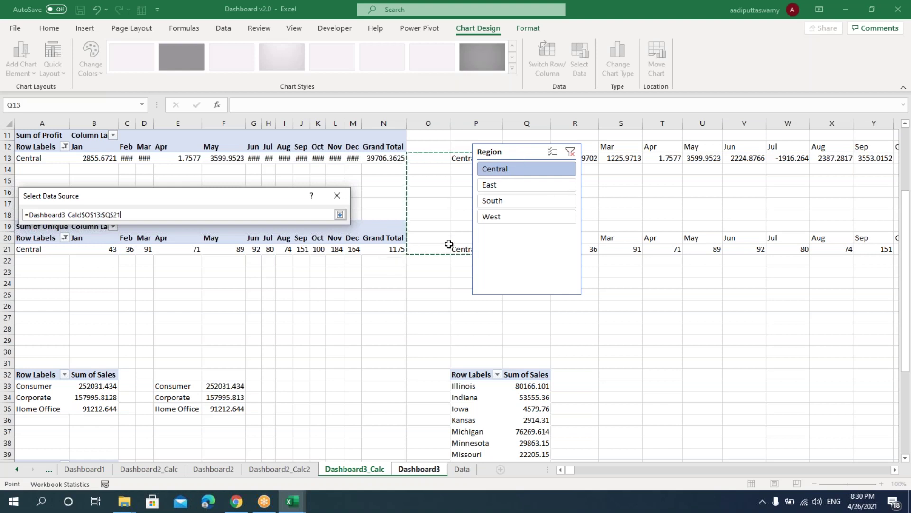
{"action": "left_click_drag", "start_coordinate": [517, 157], "coordinate": [382, 296]}
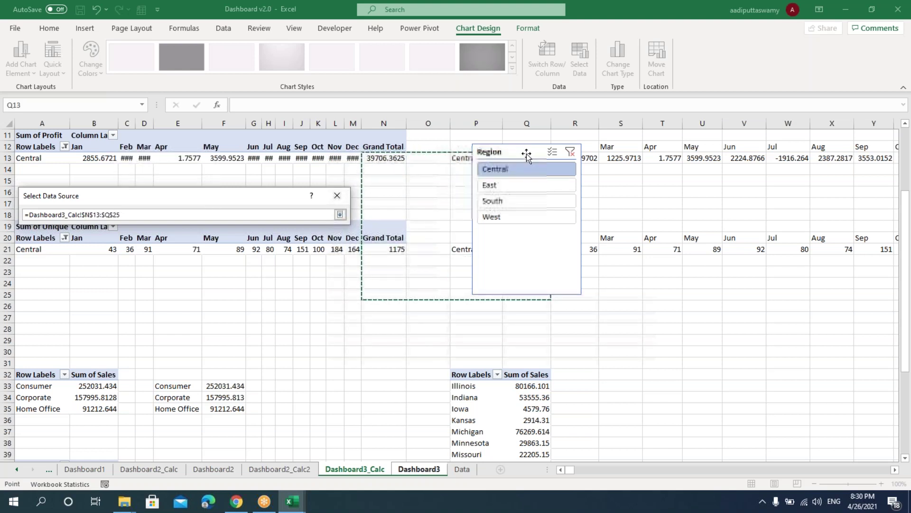
{"action": "left_click_drag", "start_coordinate": [525, 154], "coordinate": [521, 206]}
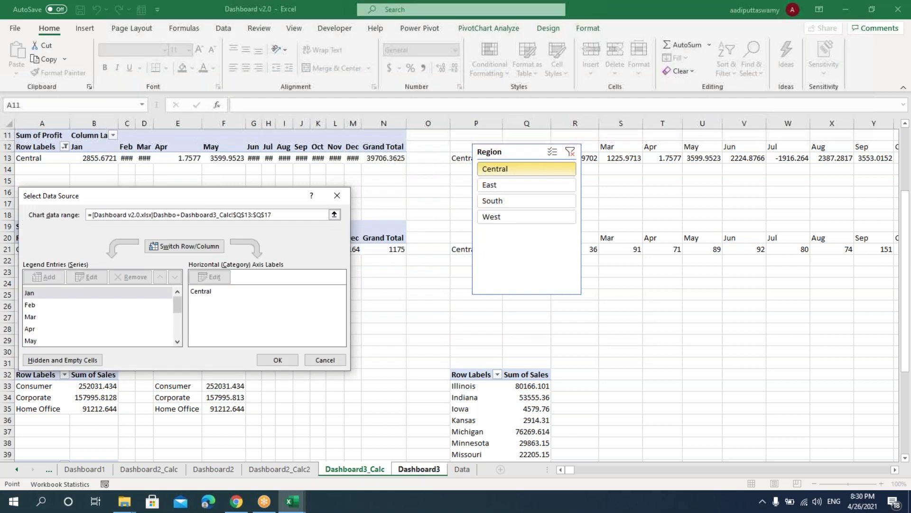
{"action": "left_click", "coordinate": [337, 195]}
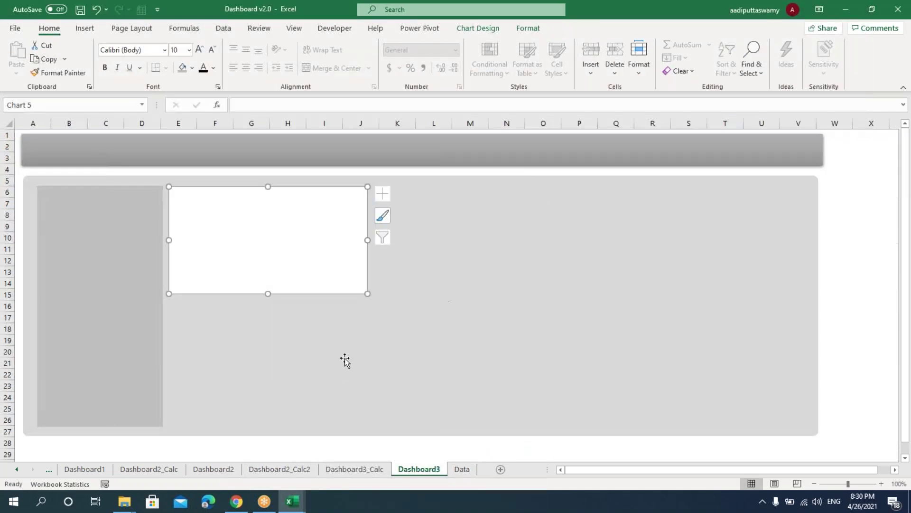
{"action": "key", "text": "Escape"}
Move the Region slicer on Dashboard3_Calc away from the chart data in columns P to R, and return to Dashboard3
{"action": "left_click", "coordinate": [352, 471]}
{"action": "left_click_drag", "start_coordinate": [546, 142], "coordinate": [219, 213]}
{"action": "left_click", "coordinate": [419, 470]}
Set the empty area chart's data range to Dashboard3_Calc!$P$12:$AB$13
{"action": "left_click", "coordinate": [302, 191]}
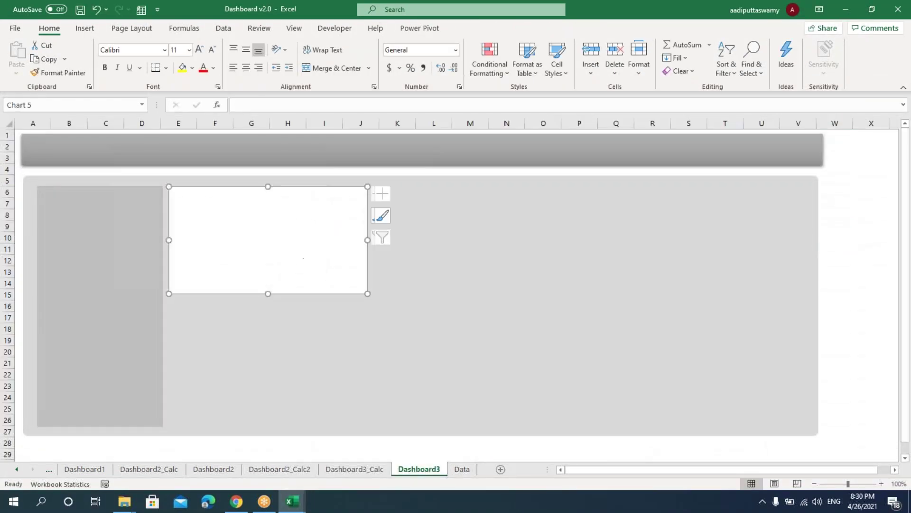
{"action": "right_click", "coordinate": [302, 190]}
{"action": "key", "text": "Escape"}
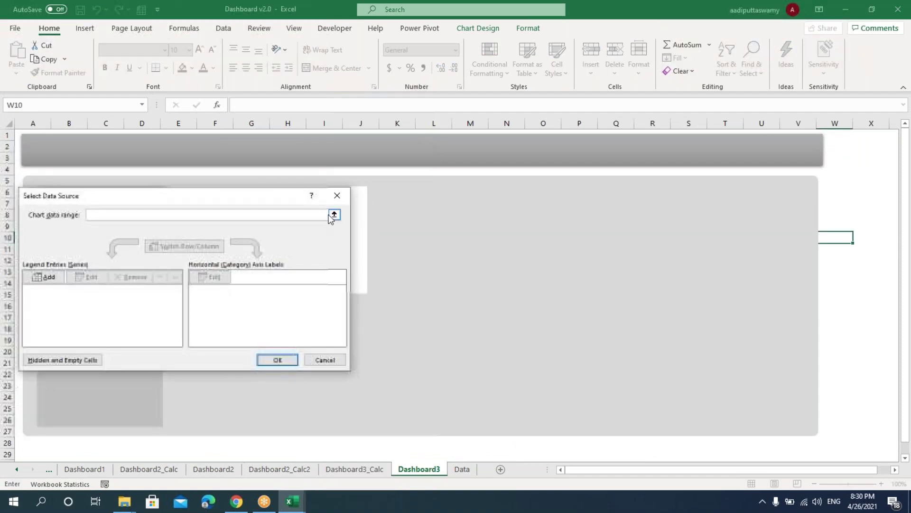
{"action": "left_click", "coordinate": [335, 215]}
{"action": "left_click", "coordinate": [353, 470]}
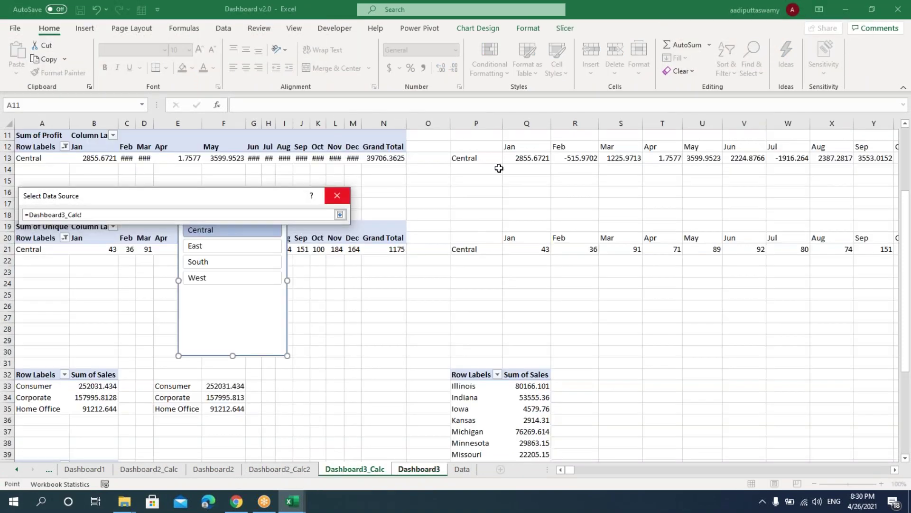
{"action": "left_click_drag", "start_coordinate": [484, 146], "coordinate": [822, 163]}
{"action": "left_click", "coordinate": [340, 215]}
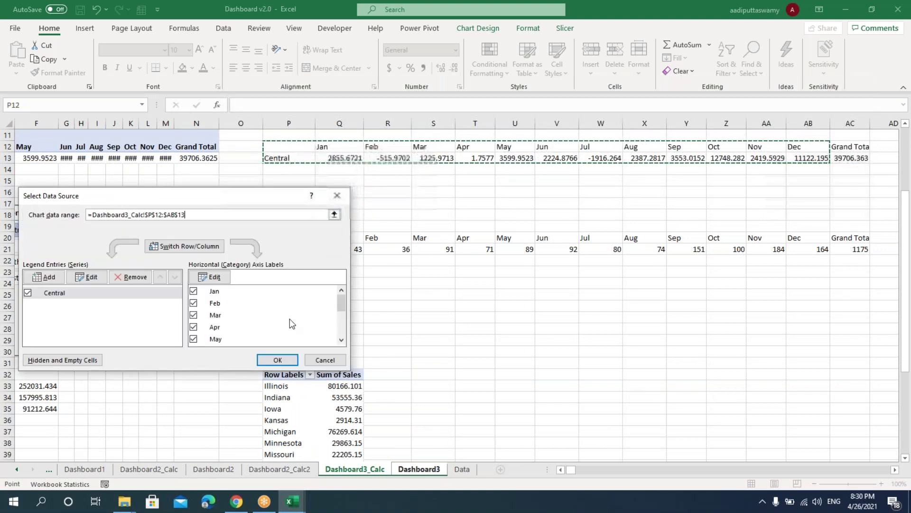
{"action": "key", "text": "Return"}
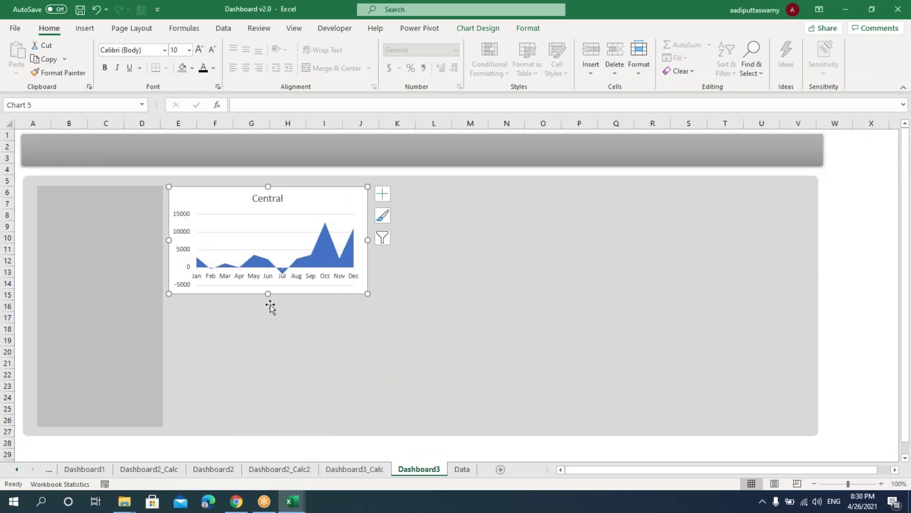
Delete the area chart's title, vertical axis and gridlines
{"action": "left_click", "coordinate": [282, 200]}
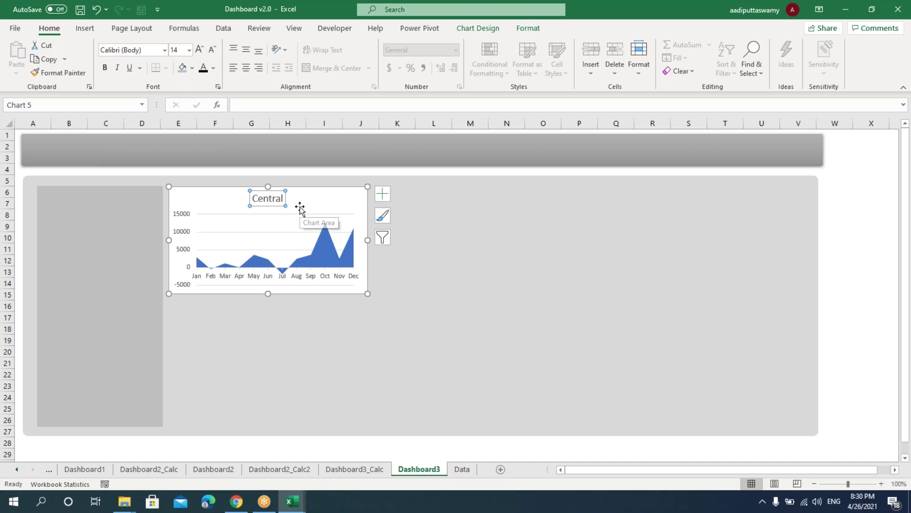
{"action": "key", "text": "Delete"}
{"action": "left_click", "coordinate": [188, 220]}
{"action": "key", "text": "Delete"}
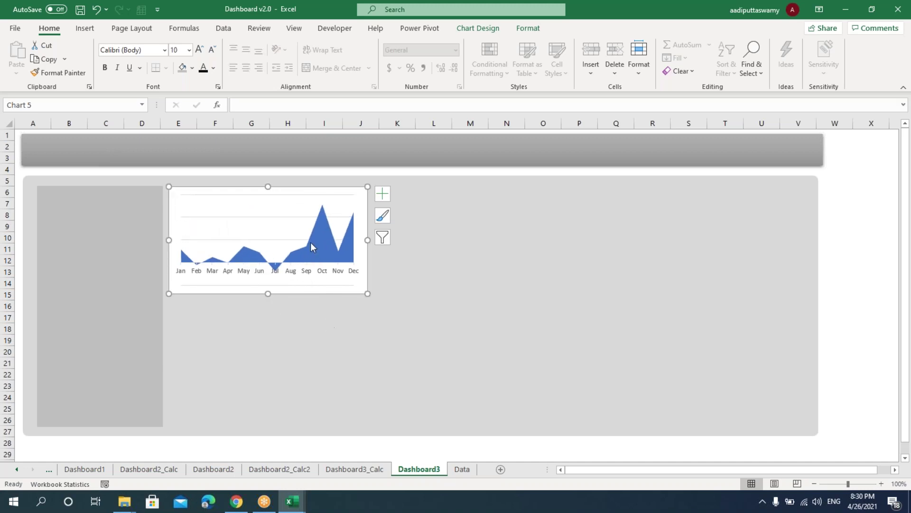
{"action": "left_click", "coordinate": [287, 217]}
{"action": "key", "text": "Delete"}
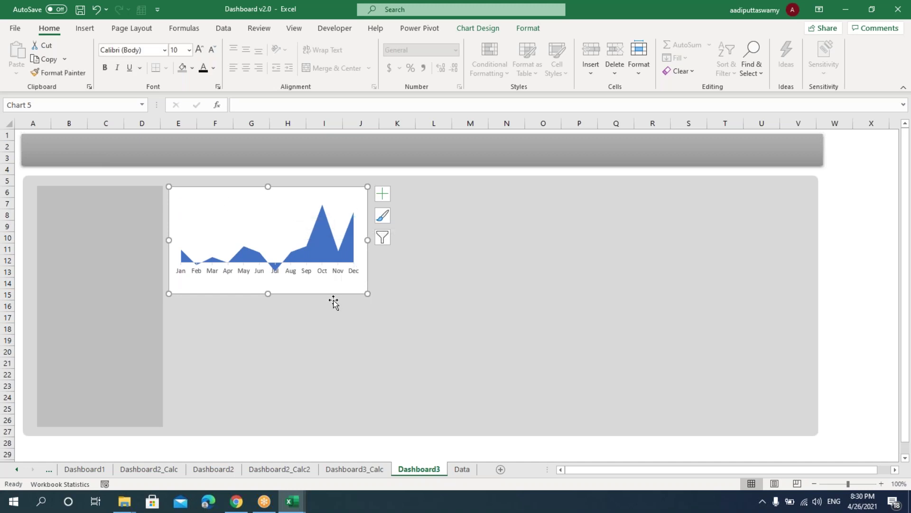
Set the area chart's chart area to no fill
{"action": "right_click", "coordinate": [311, 196]}
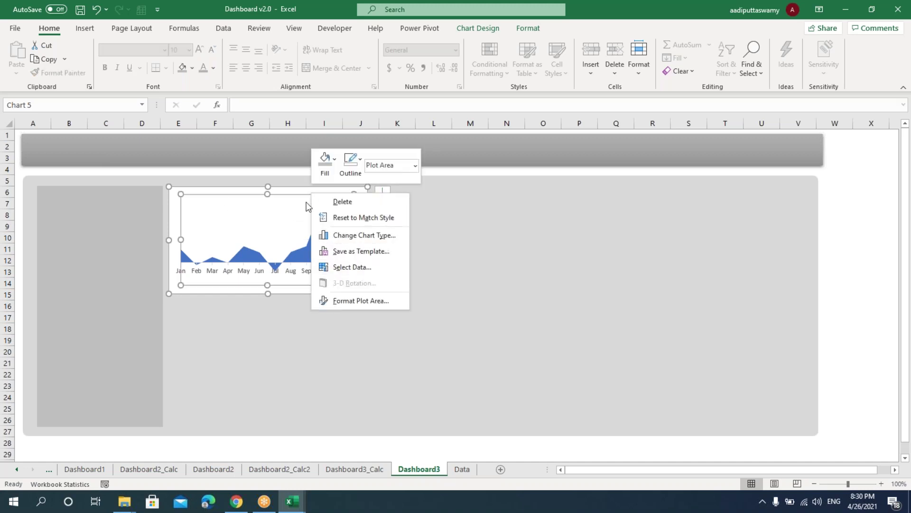
{"action": "key", "text": "Escape"}
{"action": "right_click", "coordinate": [294, 288]}
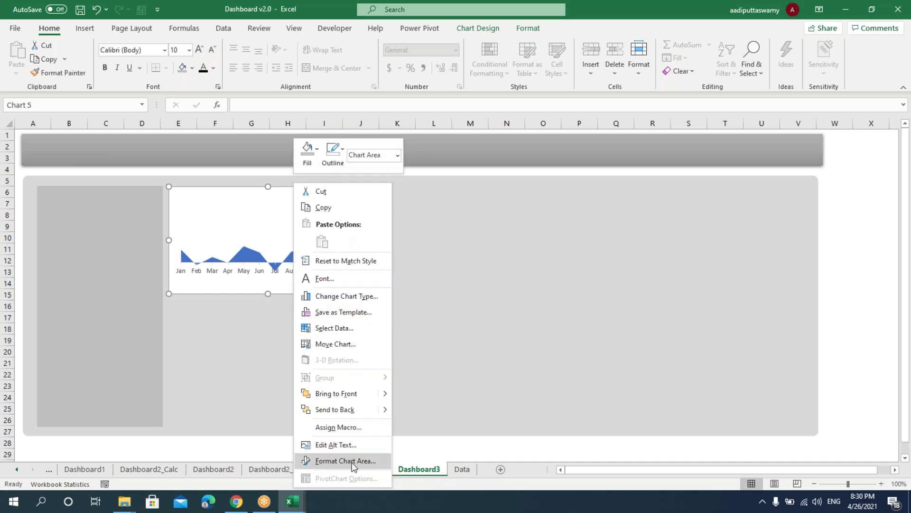
{"action": "left_click", "coordinate": [353, 463]}
{"action": "left_click", "coordinate": [765, 196]}
{"action": "left_click", "coordinate": [779, 214]}
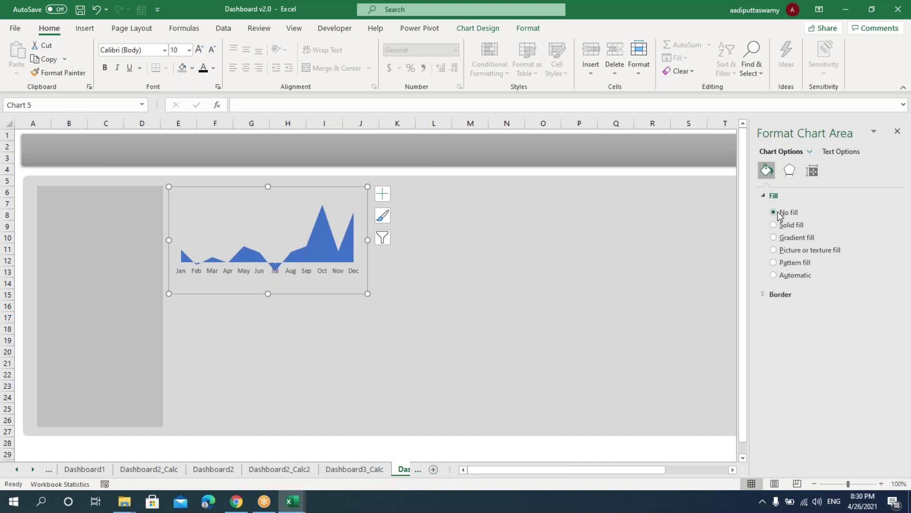
{"action": "left_click", "coordinate": [435, 300]}
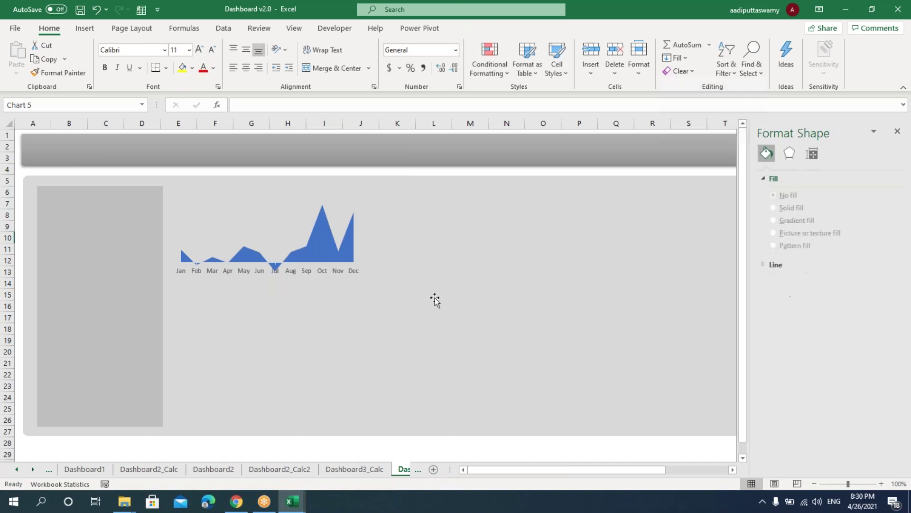
Give the area chart a solid gray border line and close the formatting options
{"action": "left_click", "coordinate": [280, 203]}
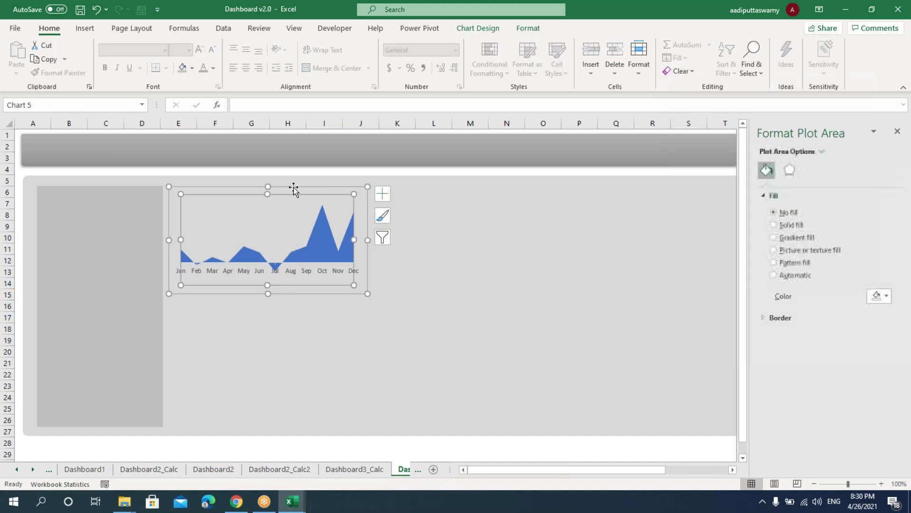
{"action": "left_click", "coordinate": [294, 187]}
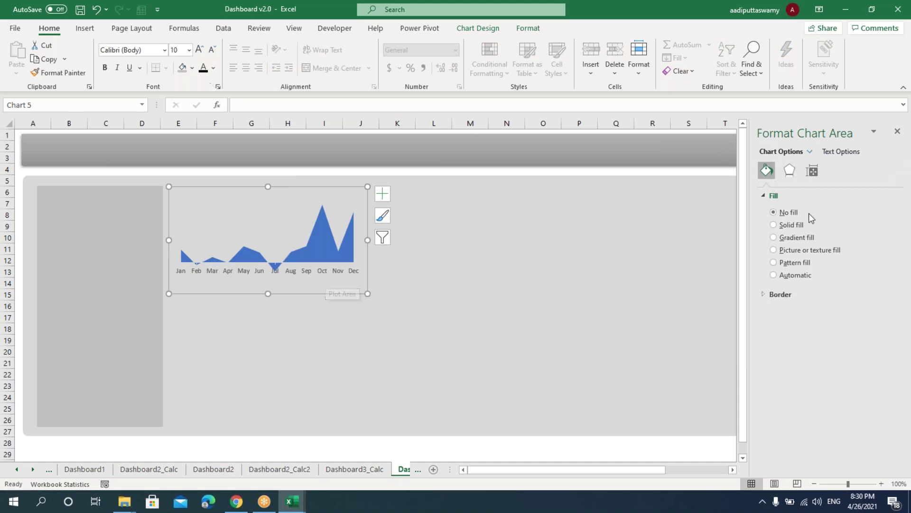
{"action": "left_click", "coordinate": [765, 295]}
{"action": "left_click", "coordinate": [773, 324]}
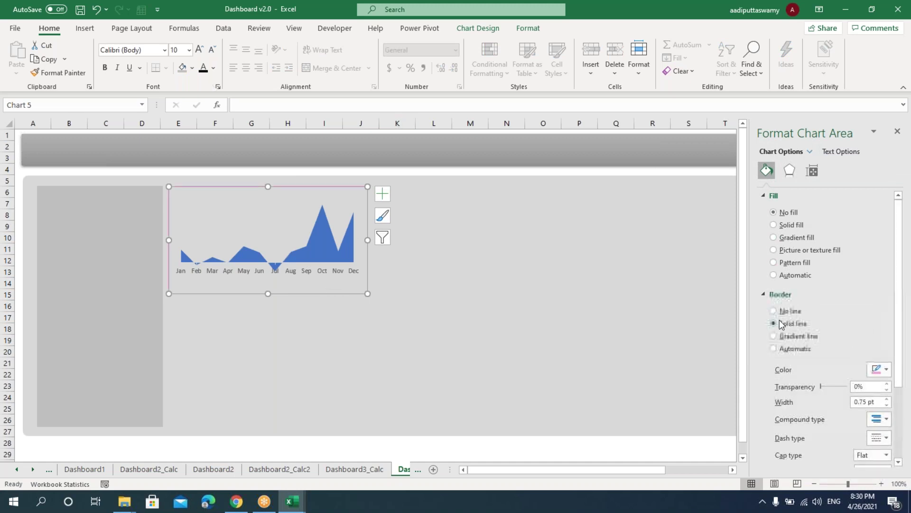
{"action": "left_click", "coordinate": [887, 373]}
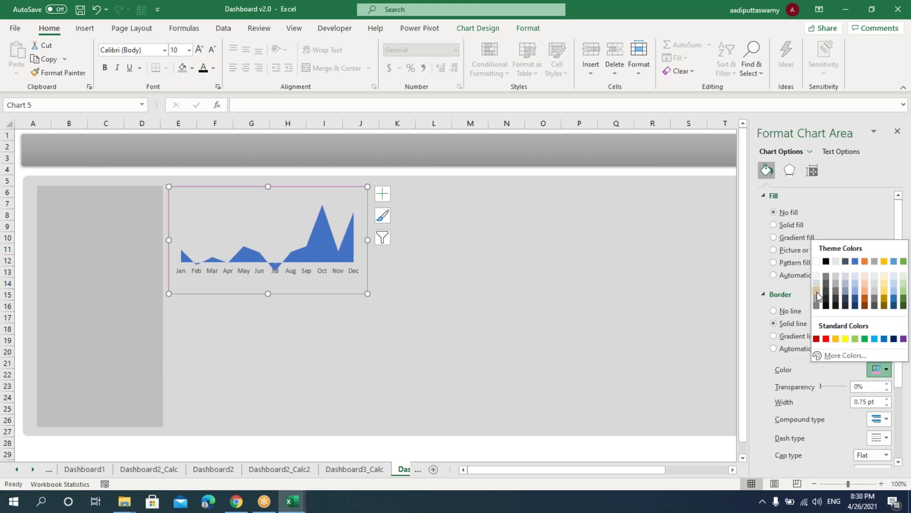
{"action": "left_click", "coordinate": [816, 291]}
{"action": "left_click", "coordinate": [628, 284]}
{"action": "key", "text": "Escape"}
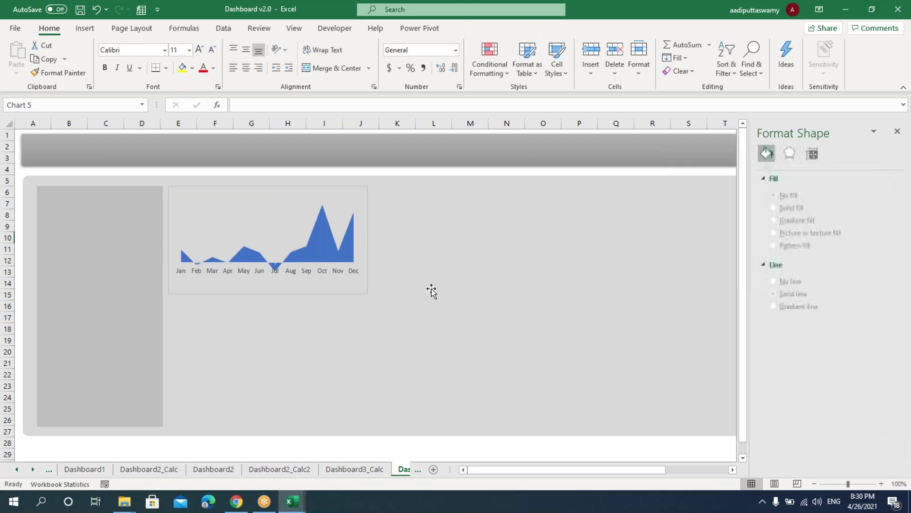
{"action": "left_click", "coordinate": [897, 131]}
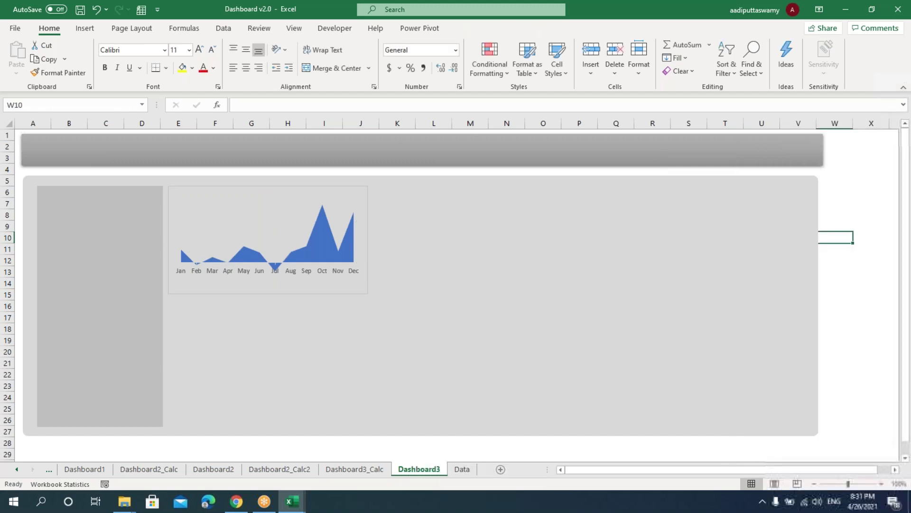
Narrow the area chart slightly and place two copies in a row beside it, across columns J to U
{"action": "left_click", "coordinate": [742, 260]}
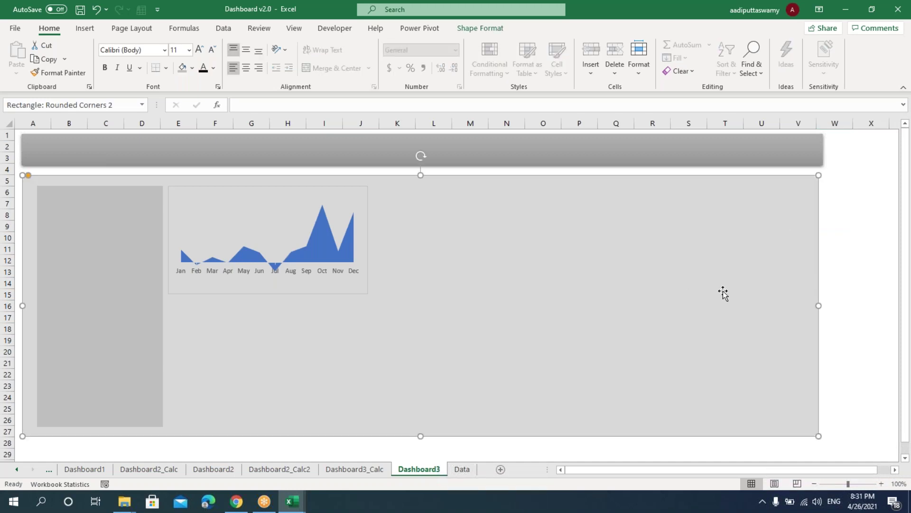
{"action": "left_click", "coordinate": [361, 223]}
{"action": "left_click_drag", "start_coordinate": [367, 239], "coordinate": [359, 239]}
{"action": "left_click_drag", "start_coordinate": [296, 188], "coordinate": [489, 196]}
{"action": "left_click", "coordinate": [614, 206]}
{"action": "key", "text": "Escape"}
{"action": "left_click", "coordinate": [511, 186]}
{"action": "left_click_drag", "start_coordinate": [506, 187], "coordinate": [701, 198]}
Narrow the large gray panel and the banner above it so both end in column U, just past the third chart
{"action": "left_click", "coordinate": [820, 290]}
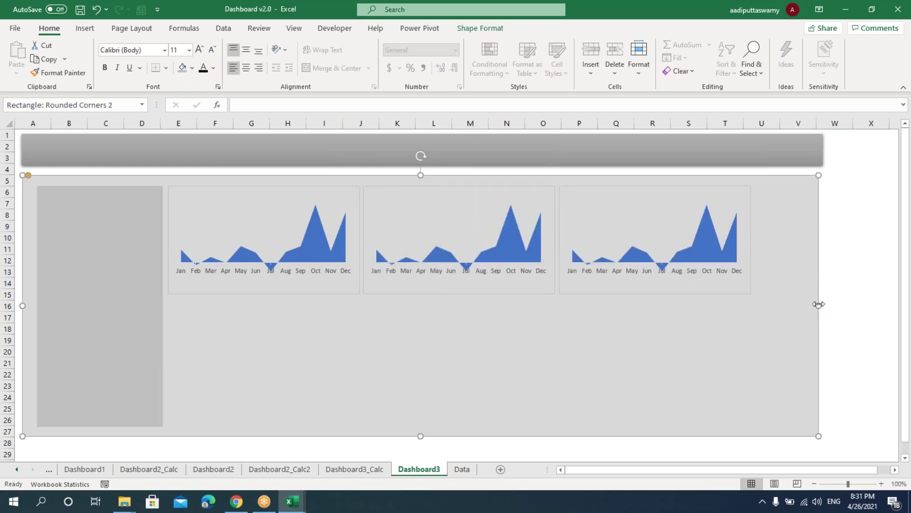
{"action": "left_click_drag", "start_coordinate": [816, 304], "coordinate": [764, 305]}
{"action": "left_click", "coordinate": [779, 159]}
{"action": "left_click_drag", "start_coordinate": [824, 149], "coordinate": [766, 177]}
{"action": "left_click", "coordinate": [797, 283]}
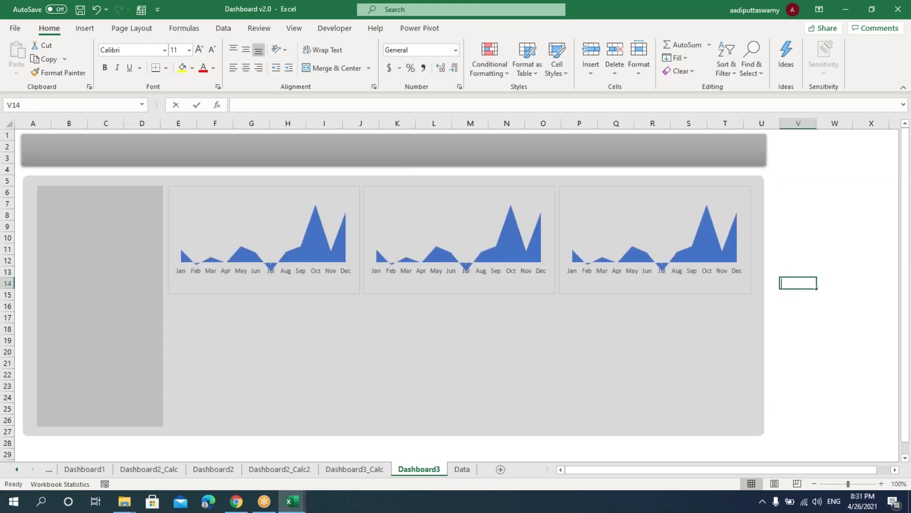
Set the middle chart's data range to Dashboard3_Calc!$P$20:$AB$21
{"action": "left_click", "coordinate": [276, 216]}
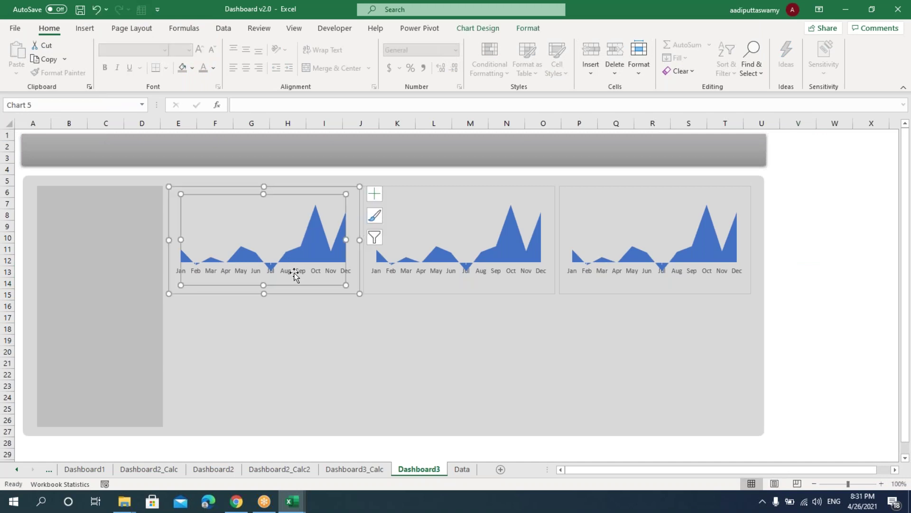
{"action": "left_click", "coordinate": [456, 204]}
{"action": "right_click", "coordinate": [454, 204]}
{"action": "key", "text": "Escape"}
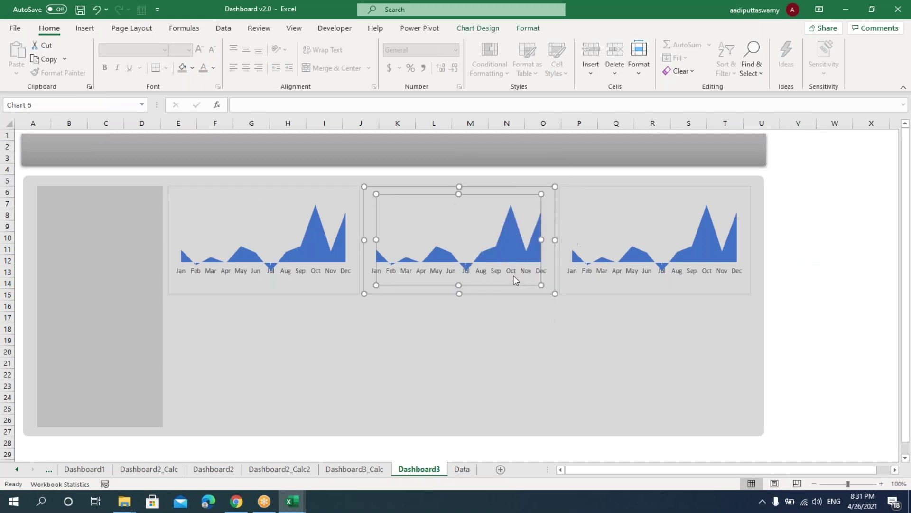
{"action": "left_click_drag", "start_coordinate": [248, 202], "coordinate": [200, 304]}
{"action": "left_click_drag", "start_coordinate": [289, 238], "coordinate": [823, 252]}
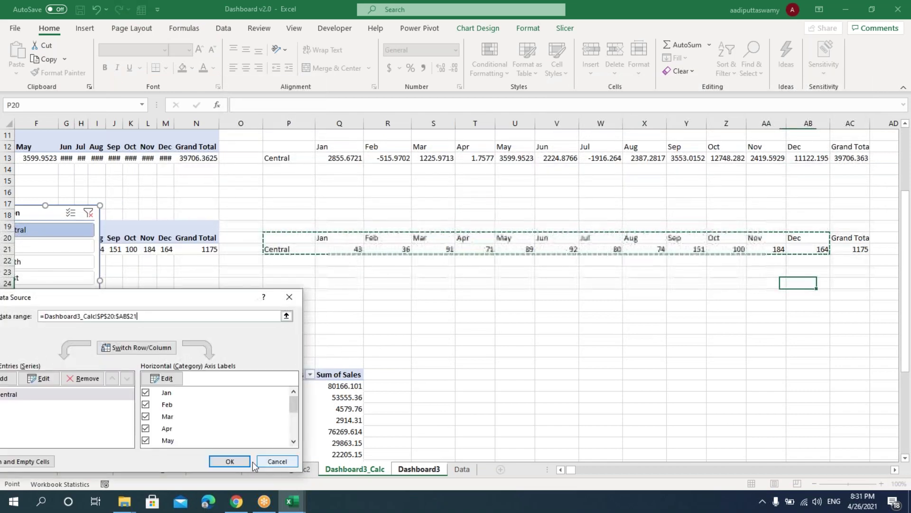
{"action": "left_click", "coordinate": [234, 459]}
{"action": "key", "text": "Escape"}
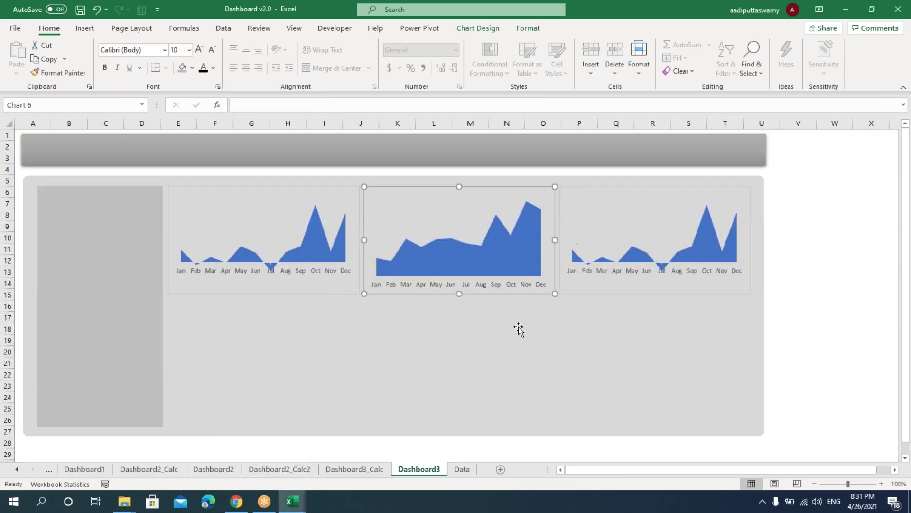
Set the third area chart's data range to Dashboard3_Calc!$P$20:$AB$21
{"action": "left_click", "coordinate": [645, 205]}
{"action": "right_click", "coordinate": [645, 209]}
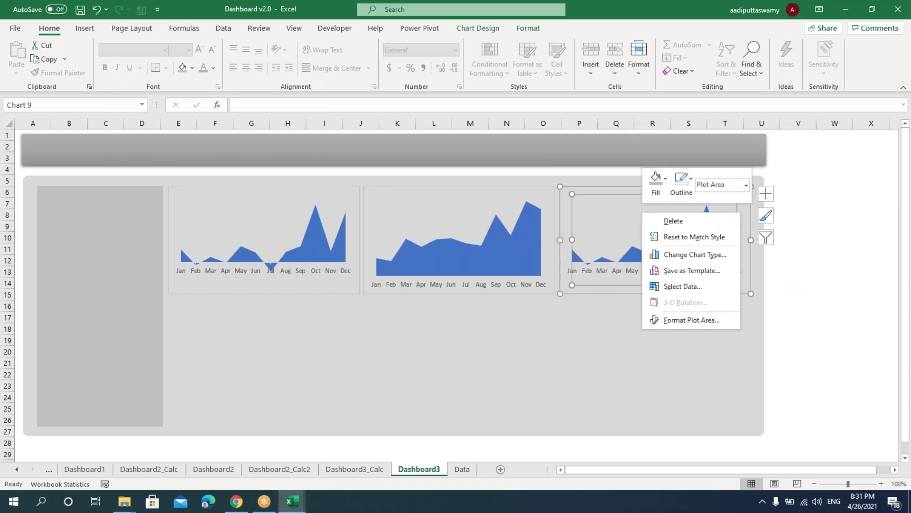
{"action": "left_click", "coordinate": [696, 283]}
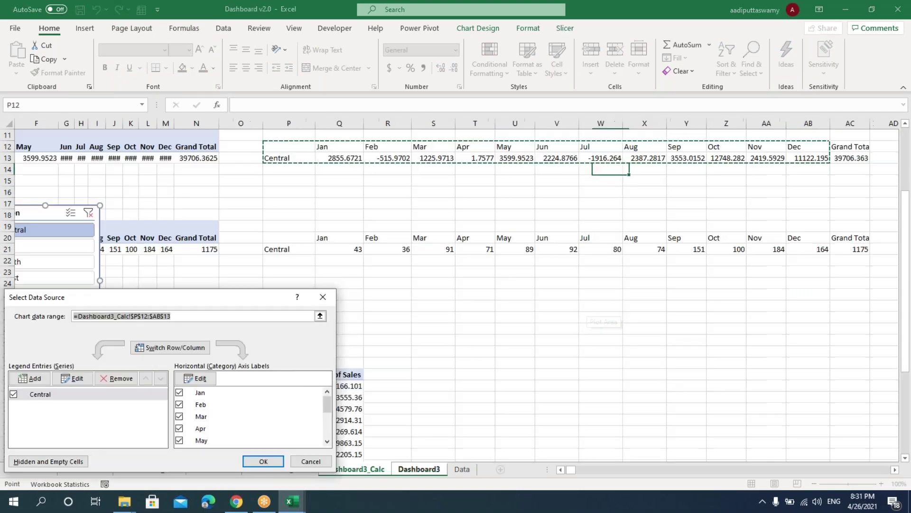
{"action": "left_click_drag", "start_coordinate": [279, 234], "coordinate": [812, 250]}
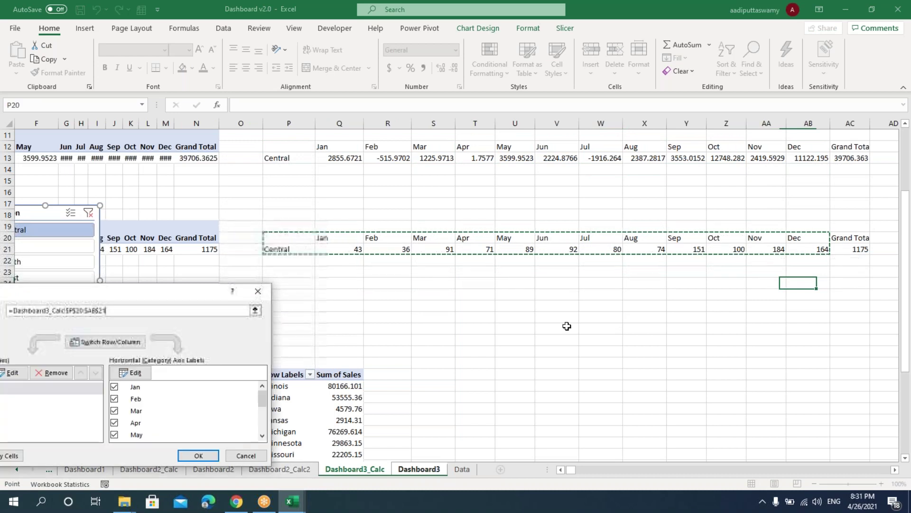
{"action": "left_click", "coordinate": [196, 453]}
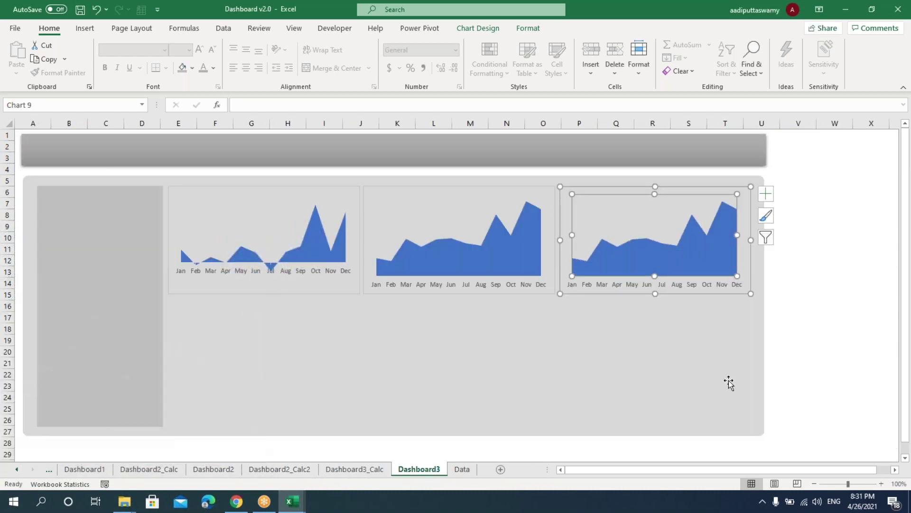
{"action": "right_click", "coordinate": [621, 215]}
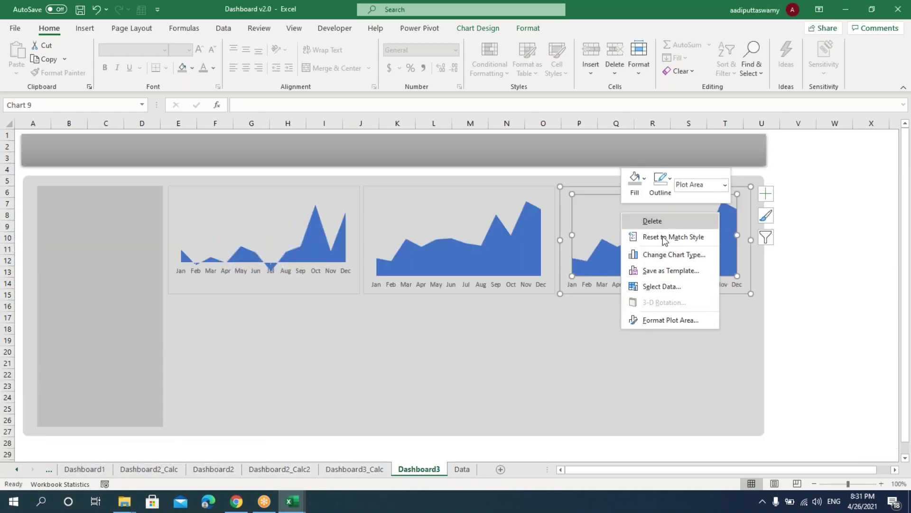
{"action": "left_click", "coordinate": [669, 286]}
{"action": "scroll", "coordinate": [496, 294], "scroll_direction": "up", "scroll_amount": 2}
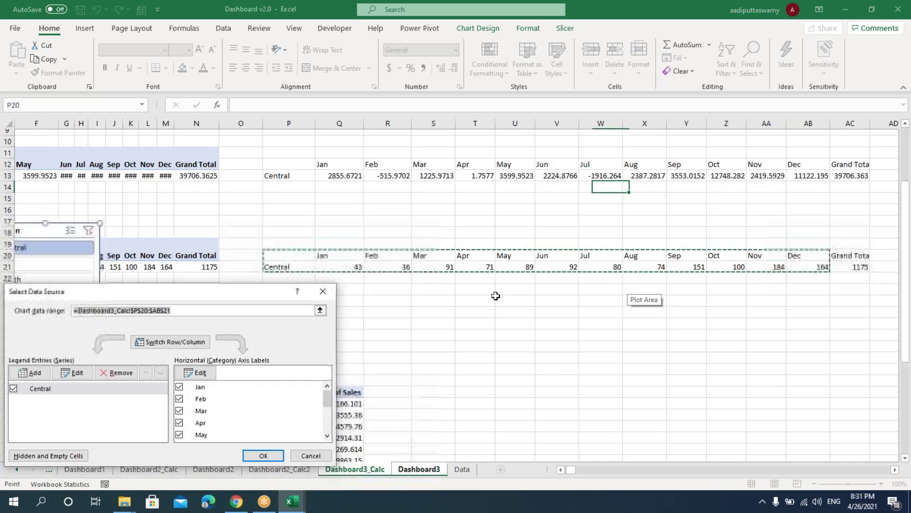
{"action": "key", "text": "Escape"}
Set the middle area chart's data range to Dashboard3_Calc!$P$12:$AB$13
{"action": "right_click", "coordinate": [481, 210]}
{"action": "left_click", "coordinate": [534, 283]}
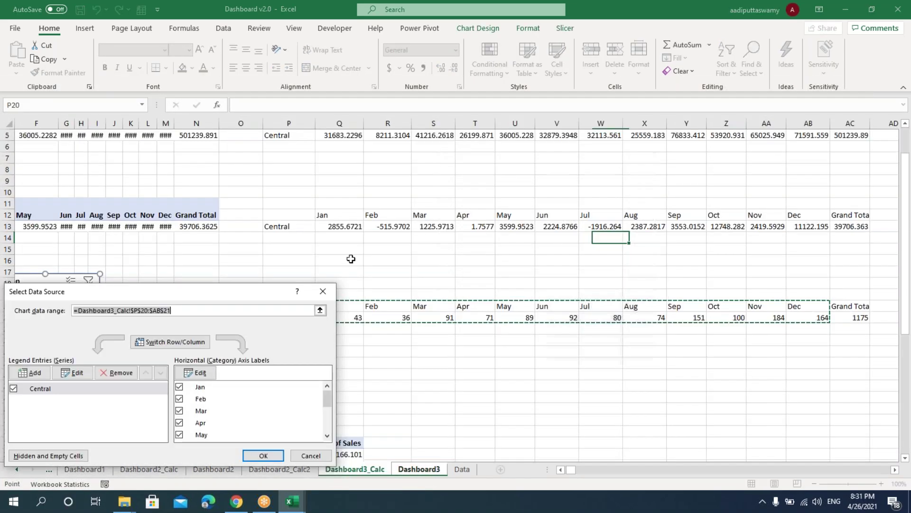
{"action": "left_click_drag", "start_coordinate": [268, 215], "coordinate": [828, 227]}
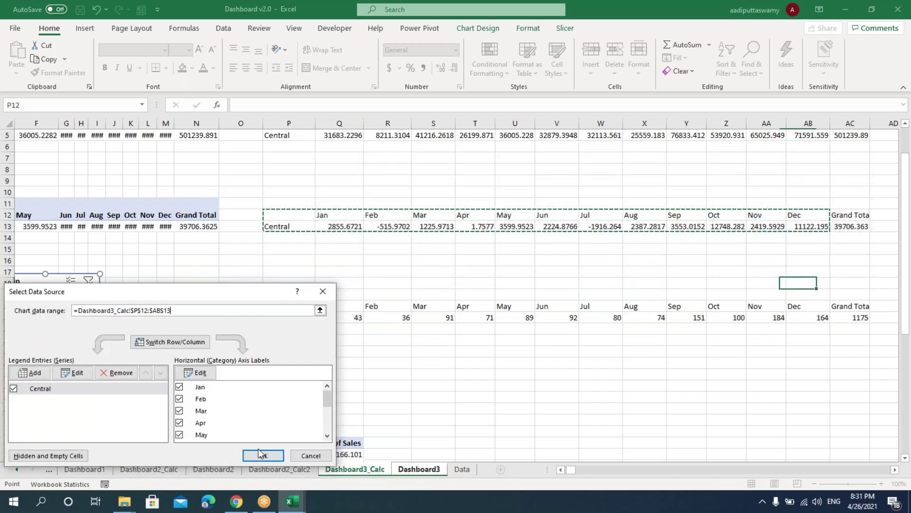
{"action": "key", "text": "Return"}
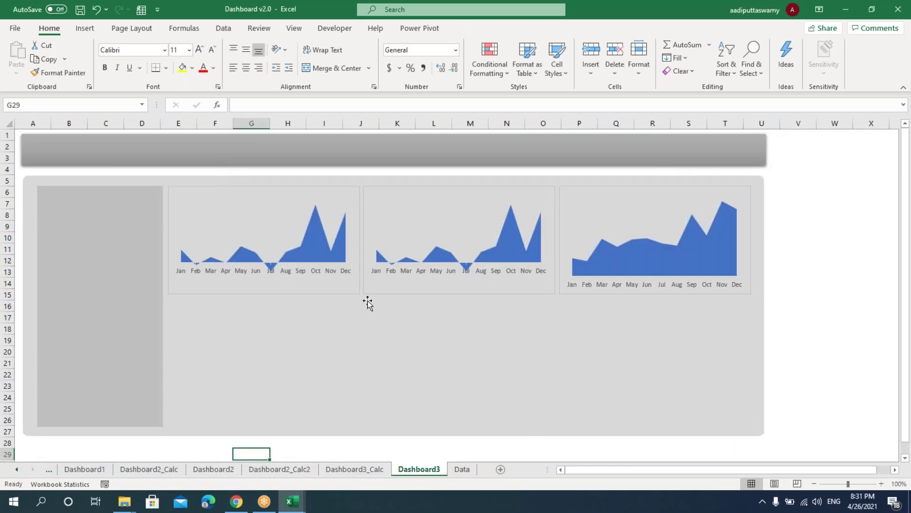
Set the first area chart's data range to Dashboard3_Calc!$P$4:$AB$5 and deselect the chart
{"action": "right_click", "coordinate": [264, 201]}
{"action": "left_click", "coordinate": [307, 275]}
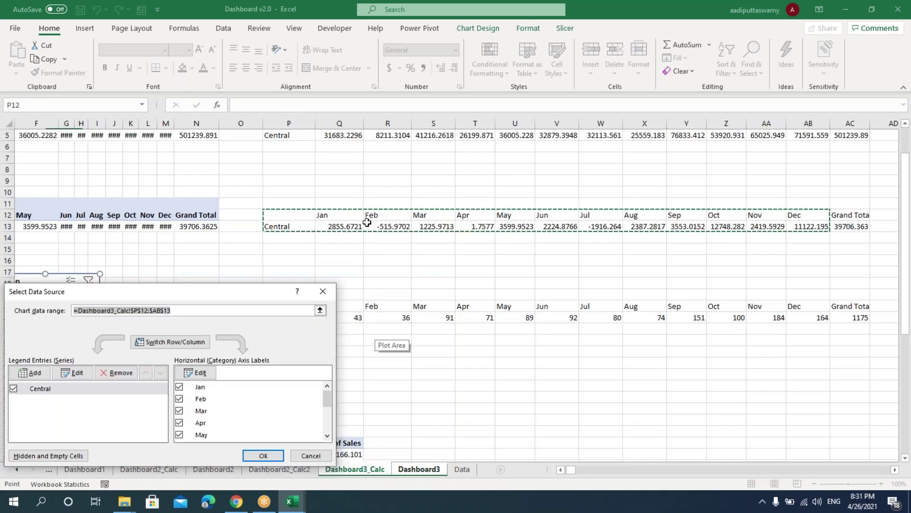
{"action": "scroll", "coordinate": [380, 342], "scroll_direction": "up", "scroll_amount": 2}
{"action": "left_click_drag", "start_coordinate": [268, 169], "coordinate": [798, 174]}
{"action": "key", "text": "Return"}
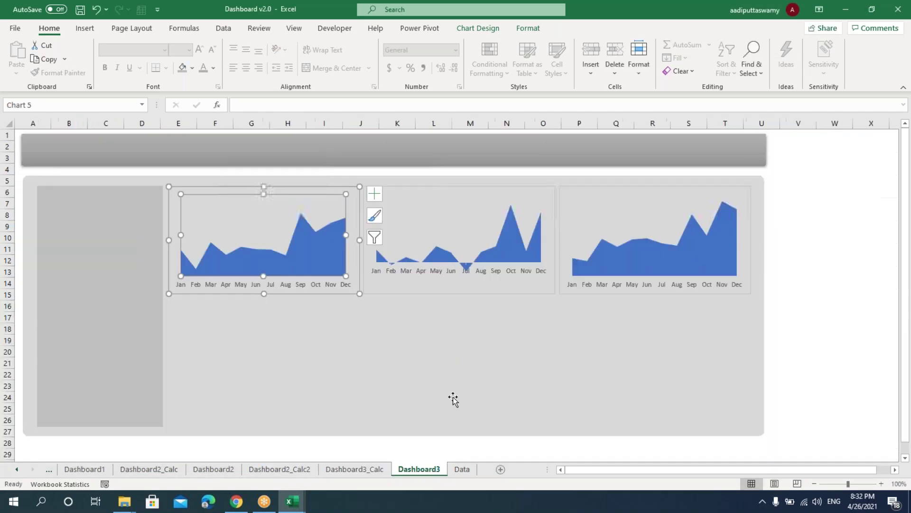
{"action": "key", "text": "Escape"}
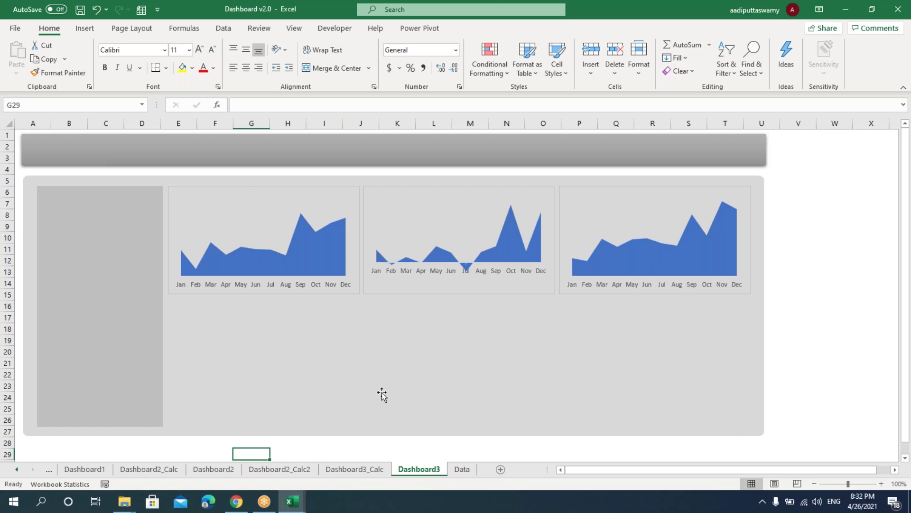
Check the finished Dashboard3 layout in the Dashboard workbook and return to Dashboard v2.0
{"action": "mouse_move", "coordinate": [304, 501]}
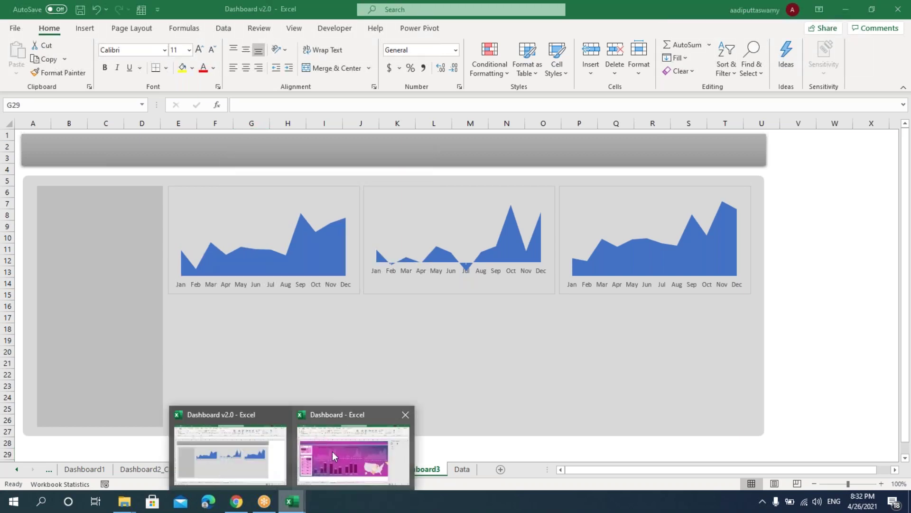
{"action": "left_click", "coordinate": [332, 451]}
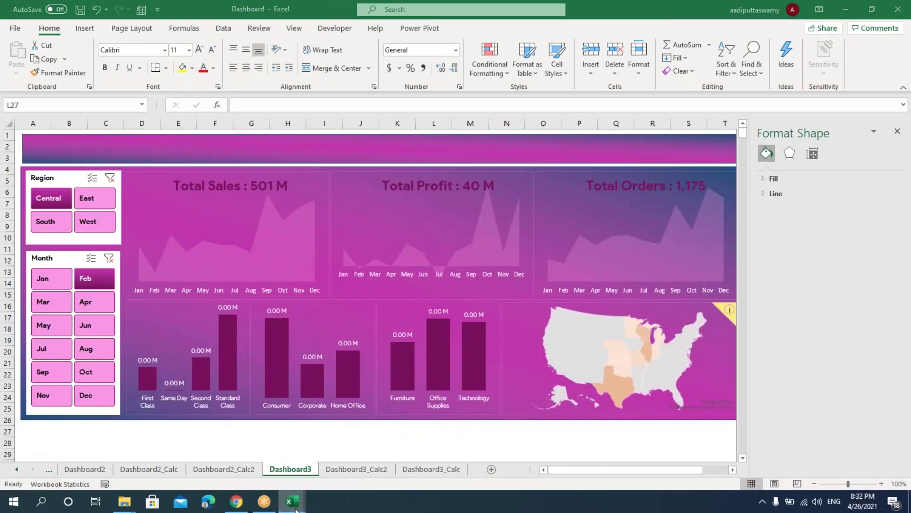
{"action": "left_click", "coordinate": [260, 452]}
Place a copy of the first area chart directly below it and stretch its height down to row 26
{"action": "left_click", "coordinate": [295, 202]}
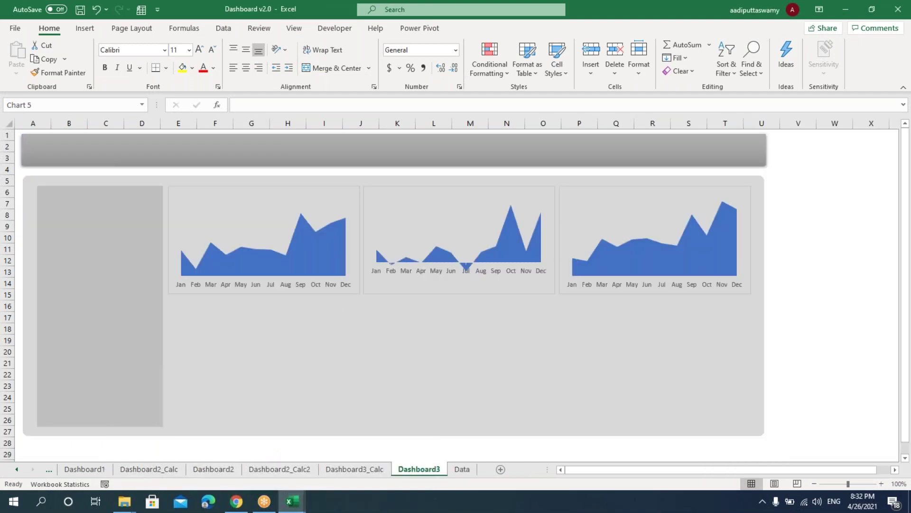
{"action": "left_click_drag", "start_coordinate": [314, 189], "coordinate": [317, 306]}
{"action": "left_click_drag", "start_coordinate": [264, 407], "coordinate": [263, 426]}
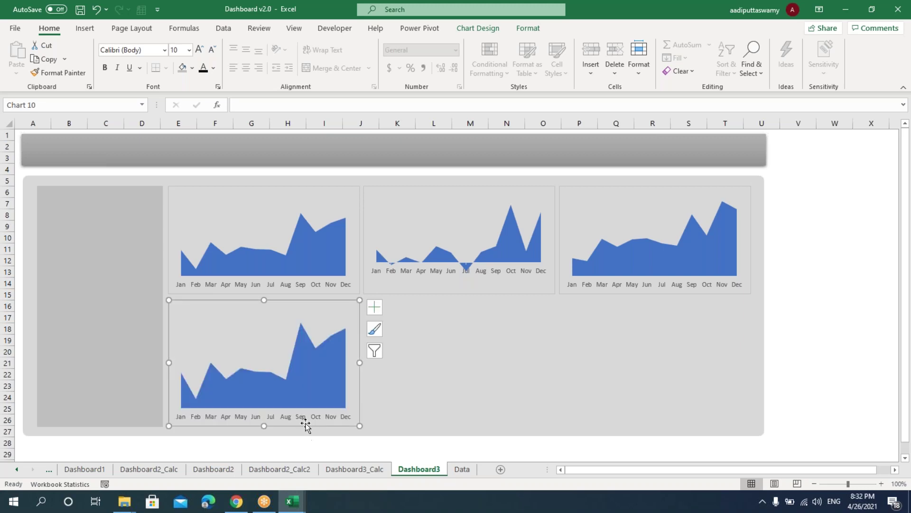
Set the lower chart copy's data range to the customer segment sales in Dashboard3_Calc!$E$33:$F$35
{"action": "right_click", "coordinate": [272, 321]}
{"action": "left_click", "coordinate": [326, 395]}
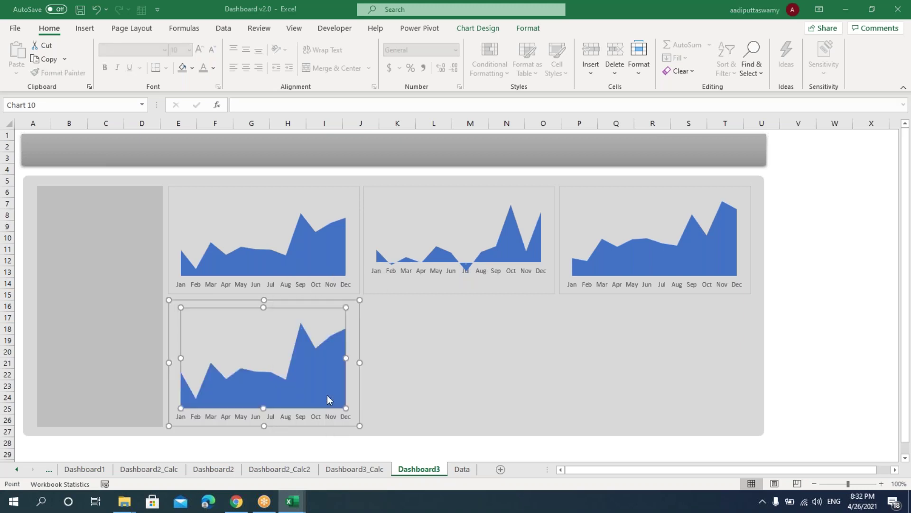
{"action": "left_click_drag", "start_coordinate": [218, 297], "coordinate": [616, 192]}
{"action": "left_click", "coordinate": [560, 469]}
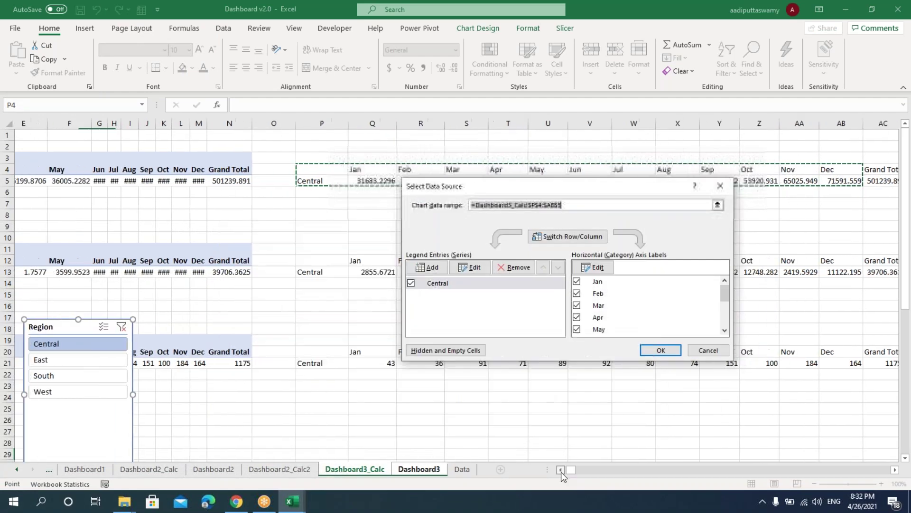
{"action": "left_click", "coordinate": [561, 469]}
{"action": "scroll", "coordinate": [138, 357], "scroll_direction": "down", "scroll_amount": 5}
{"action": "left_click_drag", "start_coordinate": [139, 355], "coordinate": [183, 328]}
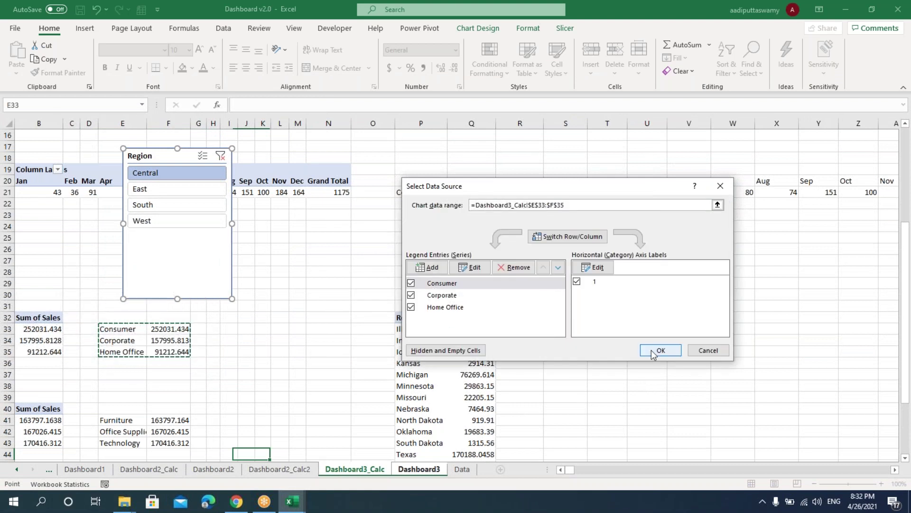
{"action": "left_click", "coordinate": [659, 350]}
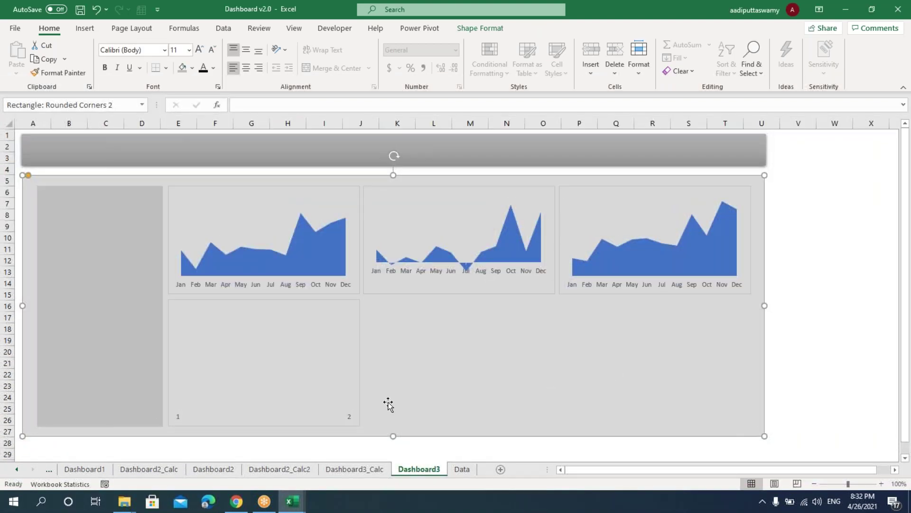
Change the segment chart to a clustered column and switch its rows and columns
{"action": "right_click", "coordinate": [278, 344]}
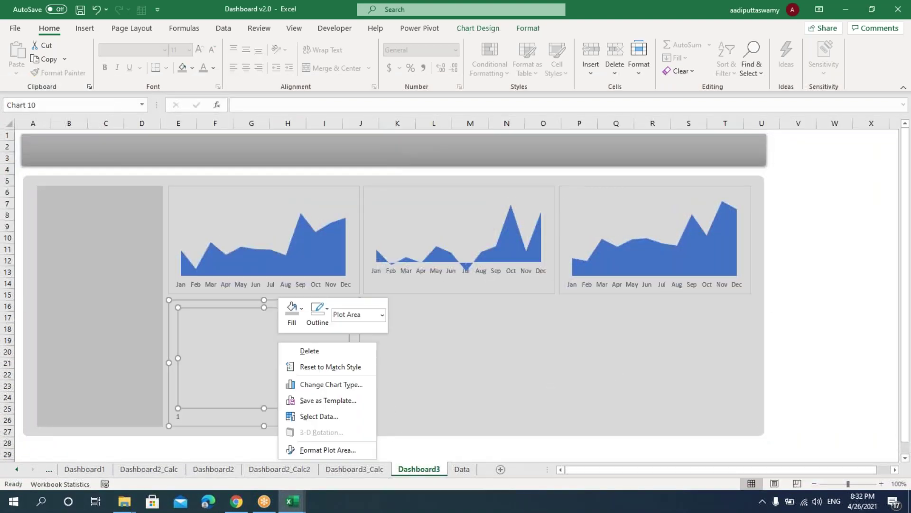
{"action": "left_click", "coordinate": [346, 385]}
{"action": "left_click", "coordinate": [315, 147]}
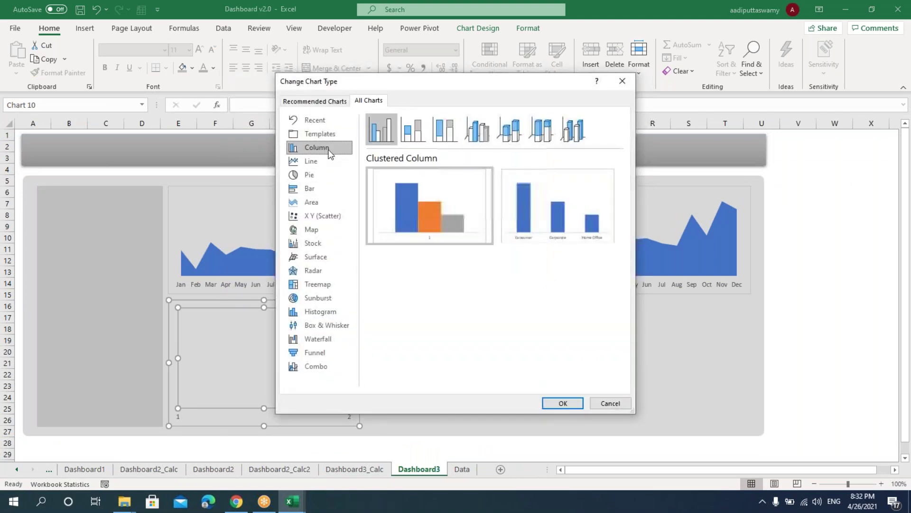
{"action": "left_click", "coordinate": [563, 403]}
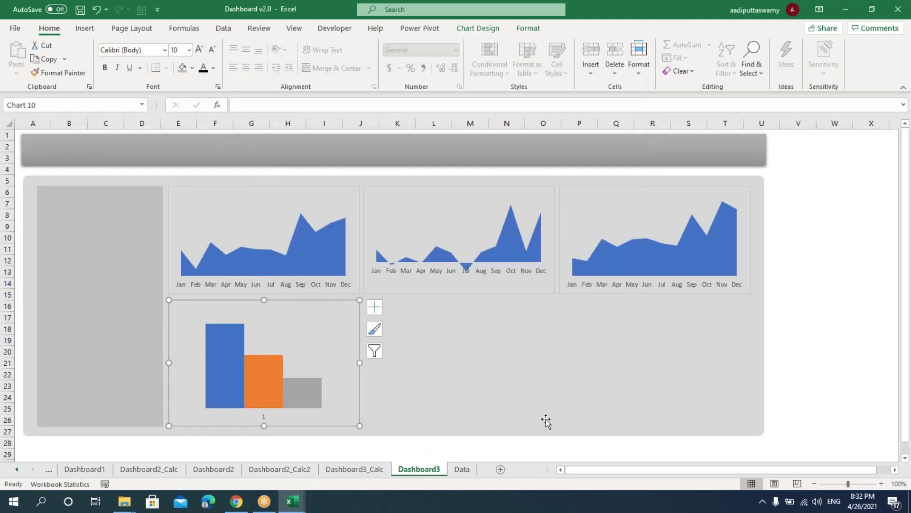
{"action": "left_click", "coordinate": [493, 29]}
{"action": "left_click", "coordinate": [550, 70]}
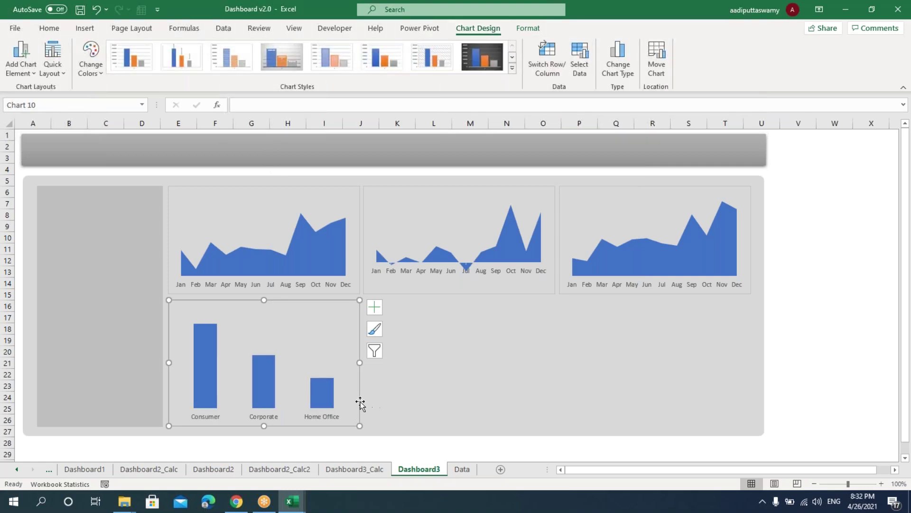
Set the segment columns' gap width to 100% and deselect the chart
{"action": "right_click", "coordinate": [262, 383]}
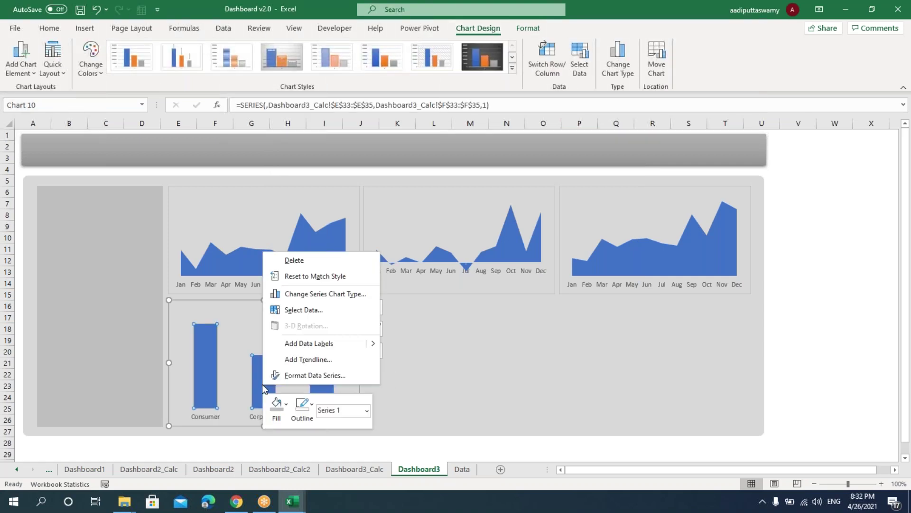
{"action": "left_click", "coordinate": [315, 375]}
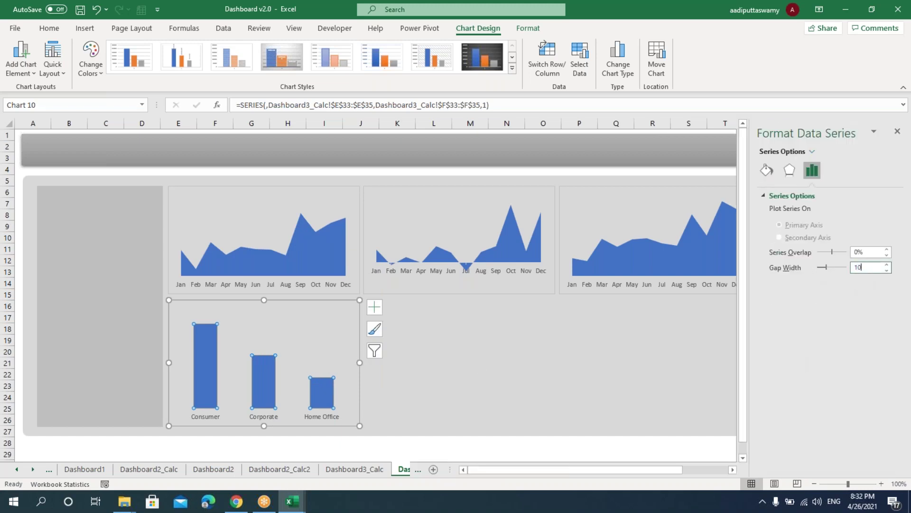
{"action": "type", "text": "100"}
{"action": "key", "text": "Return"}
{"action": "key", "text": "Escape"}
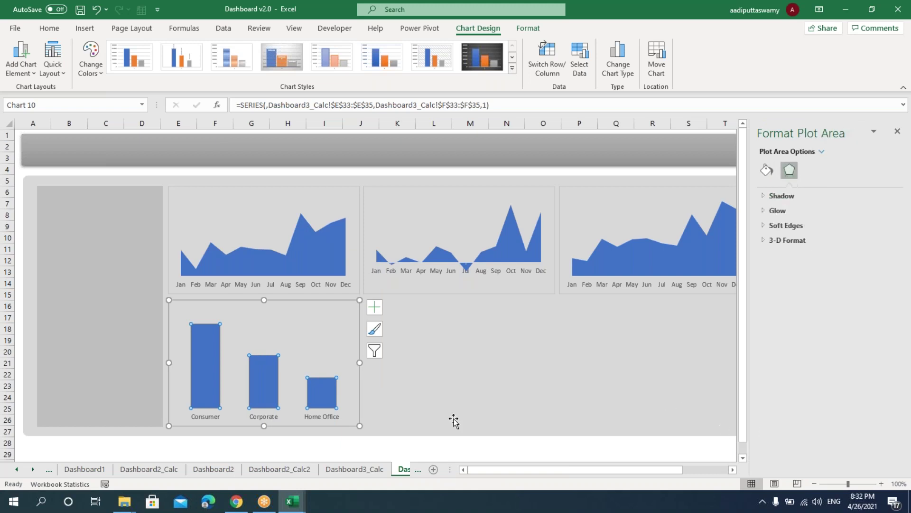
{"action": "left_click", "coordinate": [452, 357]}
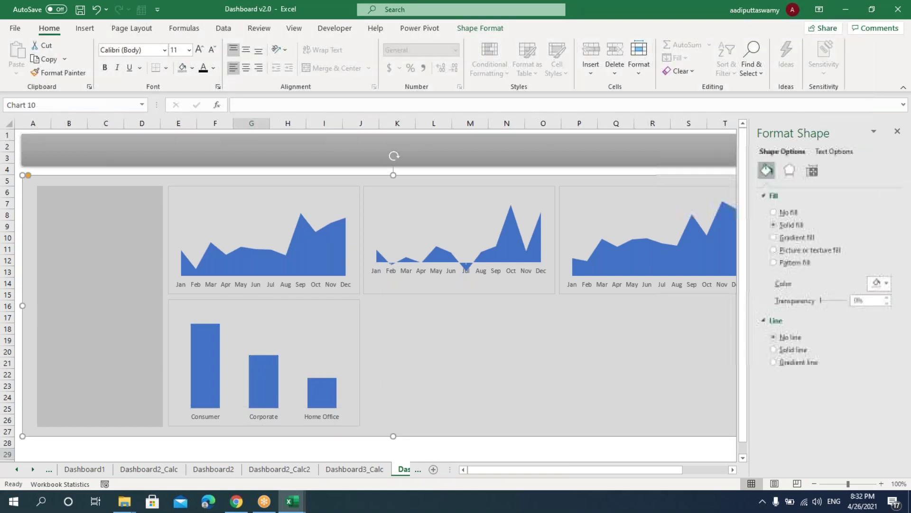
Place a full-width copy of the segment column chart beside it in the lower row
{"action": "left_click", "coordinate": [317, 301]}
{"action": "left_click_drag", "start_coordinate": [323, 302], "coordinate": [502, 328]}
{"action": "left_click", "coordinate": [363, 347]}
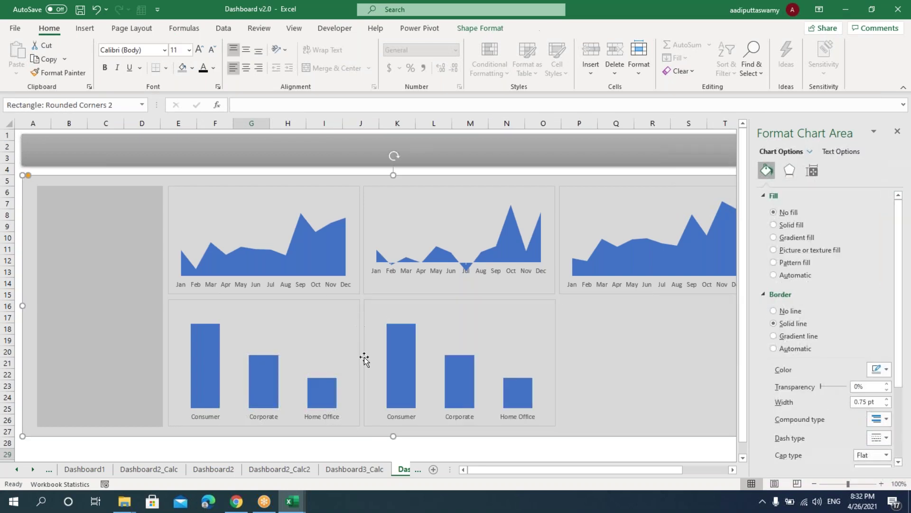
Narrow the original segment chart so it ends at column H, and delete its wider copy
{"action": "left_click", "coordinate": [358, 333]}
{"action": "left_click_drag", "start_coordinate": [359, 362], "coordinate": [305, 363]}
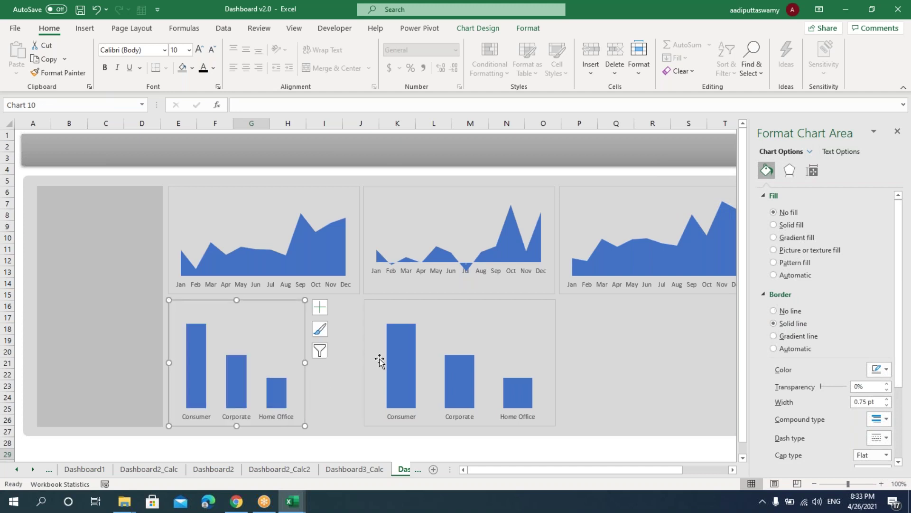
{"action": "left_click", "coordinate": [405, 306]}
{"action": "left_click_drag", "start_coordinate": [444, 300], "coordinate": [393, 302]}
{"action": "key", "text": "Delete"}
Place two copies of the narrowed segment chart in a row beside it, across columns I to P, and close the formatting options
{"action": "left_click", "coordinate": [312, 307]}
{"action": "left_click", "coordinate": [297, 301]}
{"action": "left_click_drag", "start_coordinate": [283, 302], "coordinate": [541, 311]}
{"action": "left_click", "coordinate": [897, 131]}
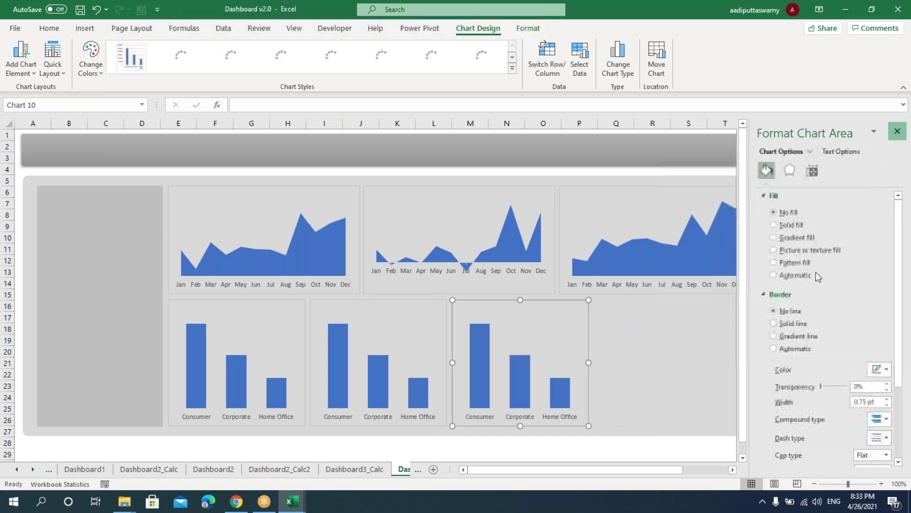
{"action": "left_click", "coordinate": [252, 453]}
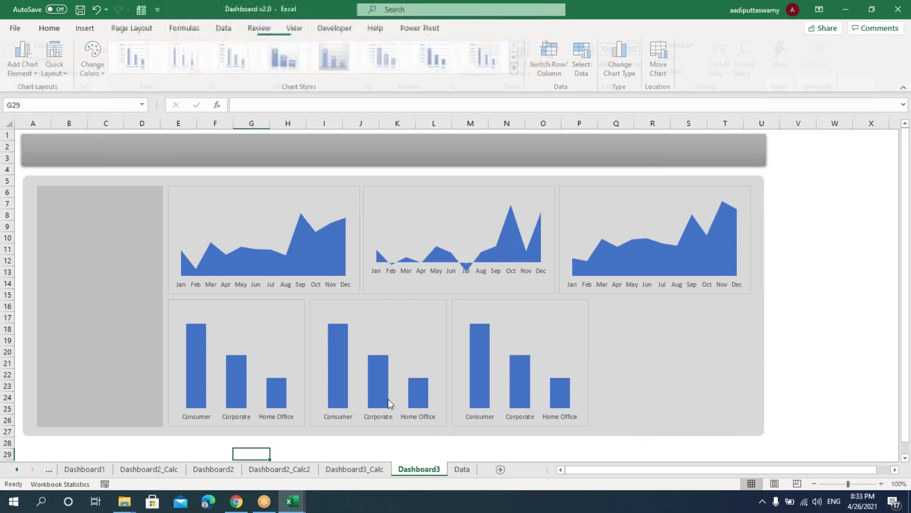
Set the middle column chart's data range to the product category sales in Dashboard3_Calc!$E$41:$F$43
{"action": "right_click", "coordinate": [385, 314]}
{"action": "left_click", "coordinate": [452, 389]}
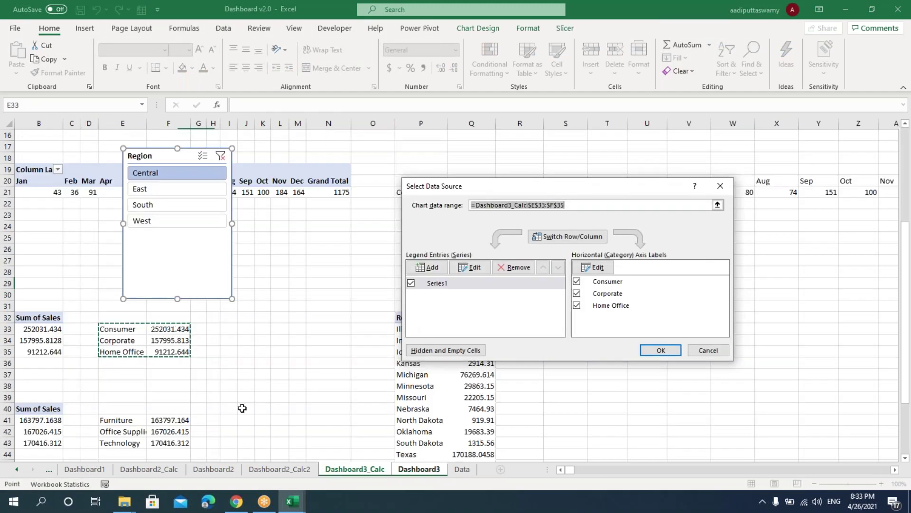
{"action": "scroll", "coordinate": [242, 408], "scroll_direction": "down", "scroll_amount": 2}
{"action": "left_click_drag", "start_coordinate": [105, 351], "coordinate": [179, 374]}
{"action": "left_click", "coordinate": [660, 350]}
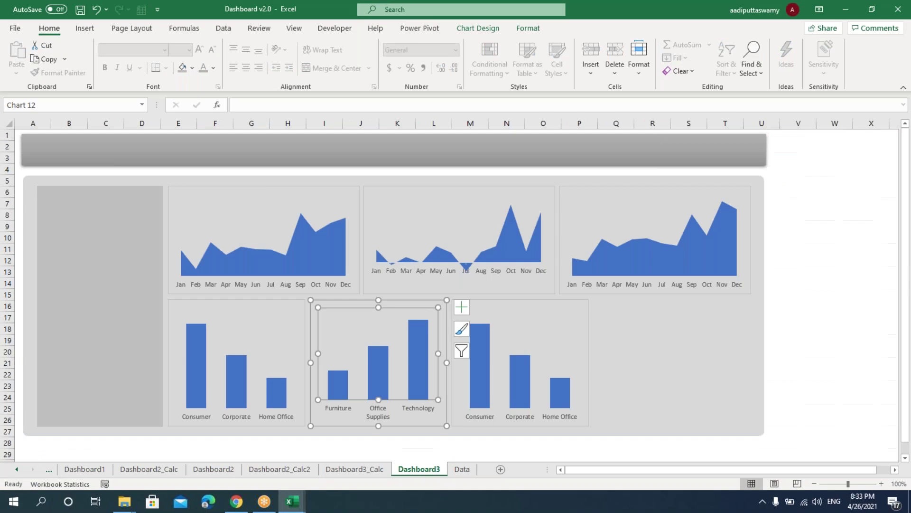
Set the third column chart's data range to the ship mode sales in Dashboard3_Calc, and deselect the chart
{"action": "right_click", "coordinate": [528, 328]}
{"action": "left_click", "coordinate": [584, 396]}
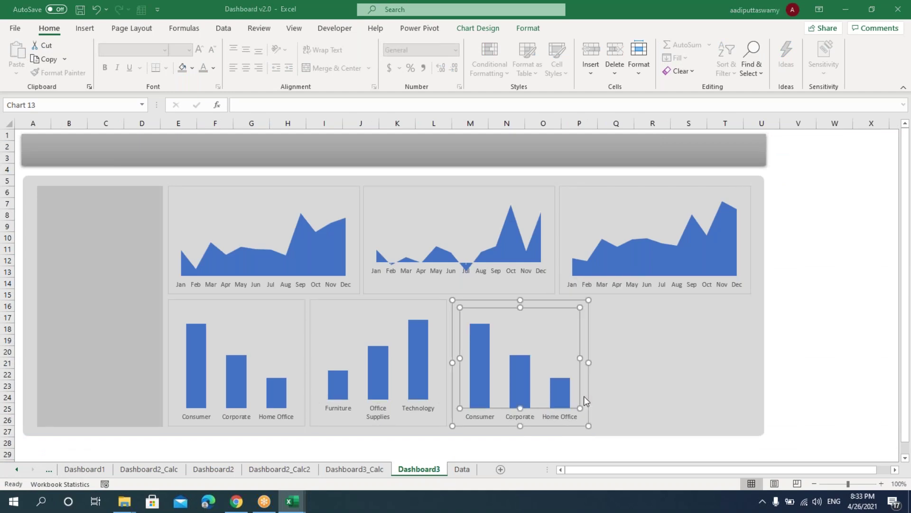
{"action": "scroll", "coordinate": [144, 403], "scroll_direction": "down", "scroll_amount": 2}
{"action": "left_click_drag", "start_coordinate": [120, 375], "coordinate": [183, 409]}
{"action": "left_click", "coordinate": [664, 349]}
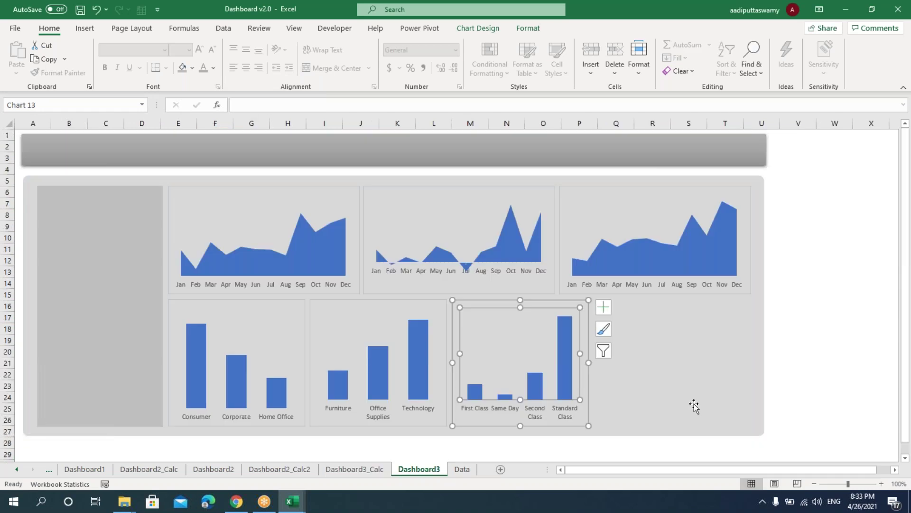
{"action": "key", "text": "Escape"}
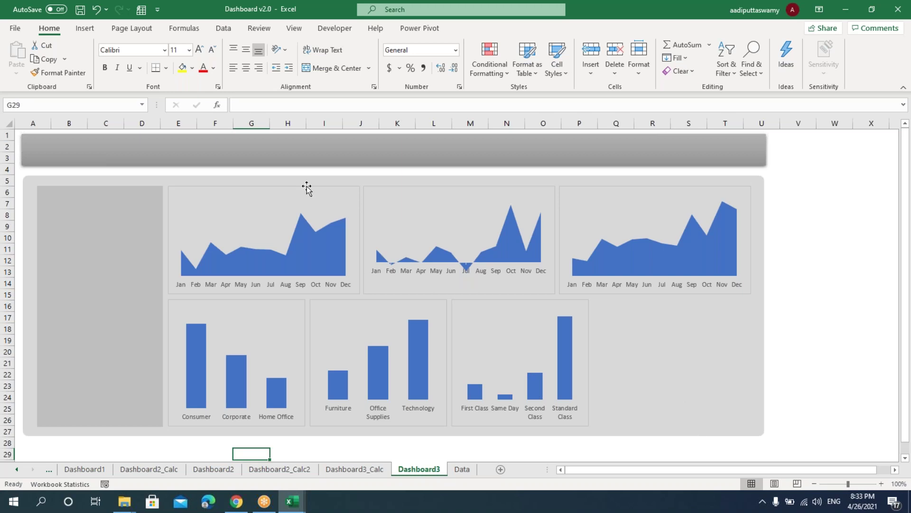
Insert a Filled Map chart and move it into the lower row, beside the ship mode chart
{"action": "left_click", "coordinate": [88, 31]}
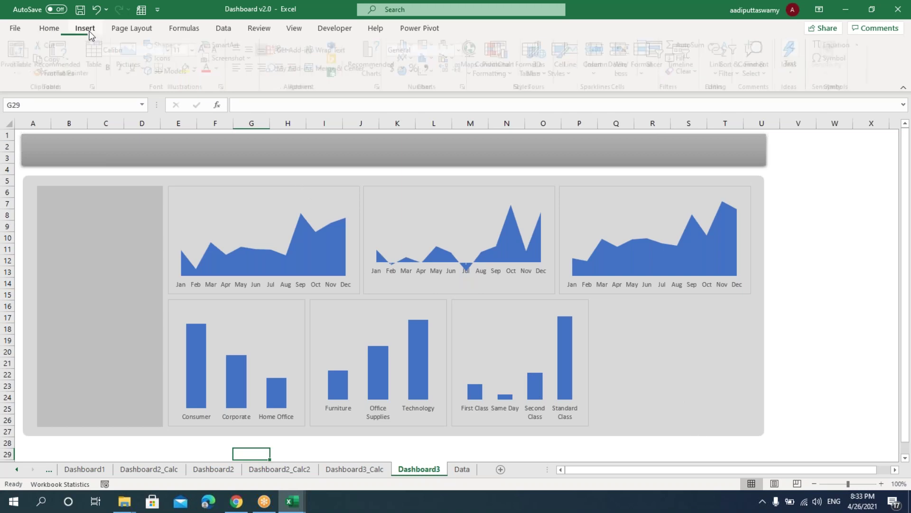
{"action": "left_click", "coordinate": [475, 72]}
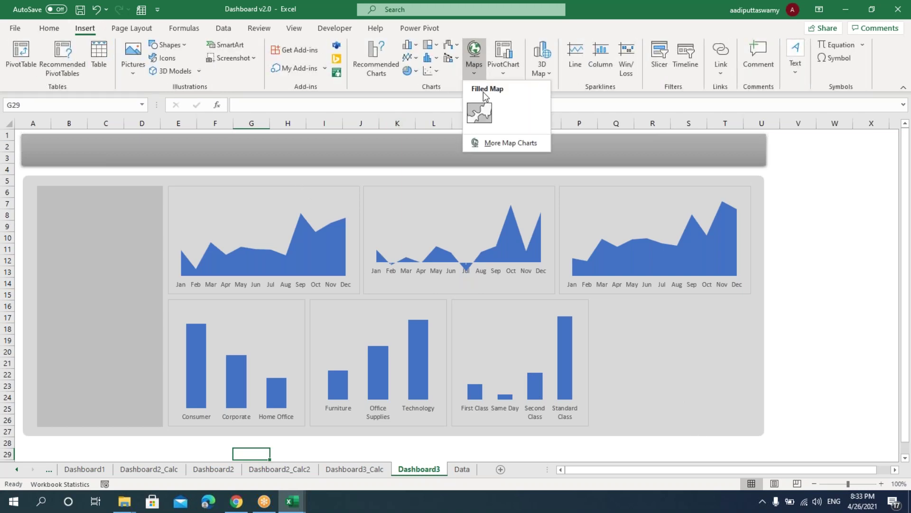
{"action": "left_click", "coordinate": [481, 114]}
{"action": "left_click_drag", "start_coordinate": [379, 219], "coordinate": [655, 308]}
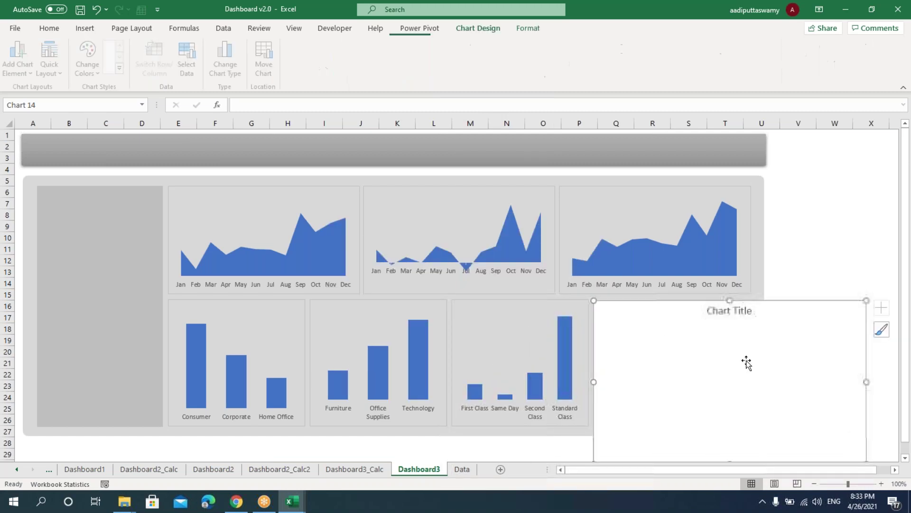
Shrink the map chart to fill the free space in the lower row, ending at column T and row 26
{"action": "scroll", "coordinate": [874, 403], "scroll_direction": "down", "scroll_amount": 2}
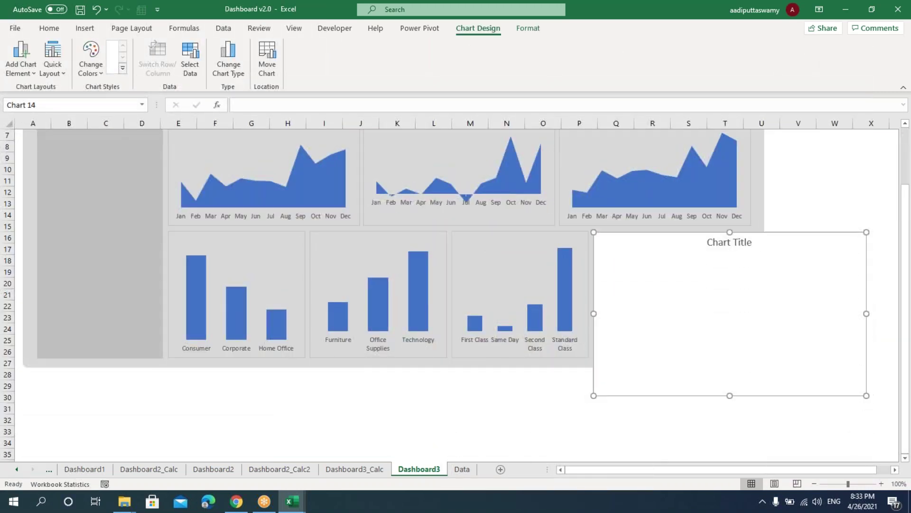
{"action": "double_click", "coordinate": [867, 395]}
{"action": "left_click", "coordinate": [873, 394]}
{"action": "left_click", "coordinate": [897, 141]}
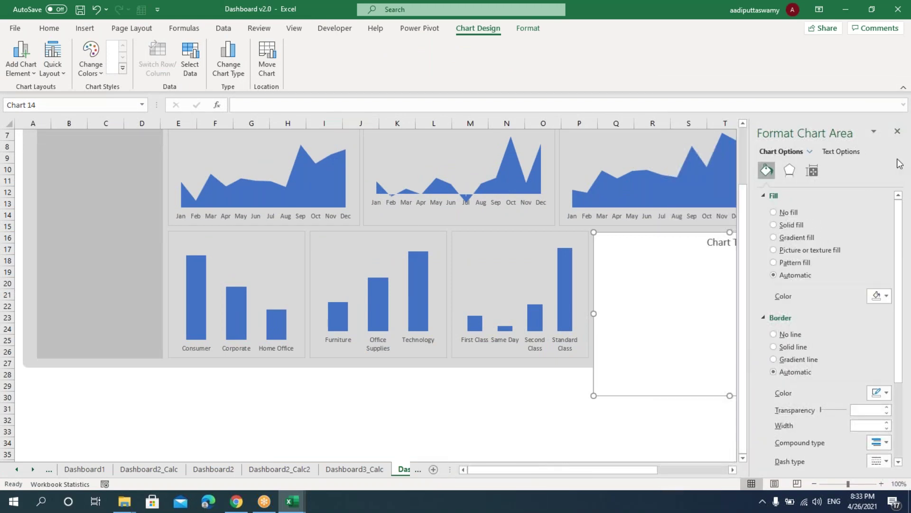
{"action": "left_click", "coordinate": [897, 133]}
{"action": "left_click_drag", "start_coordinate": [867, 395], "coordinate": [753, 358]}
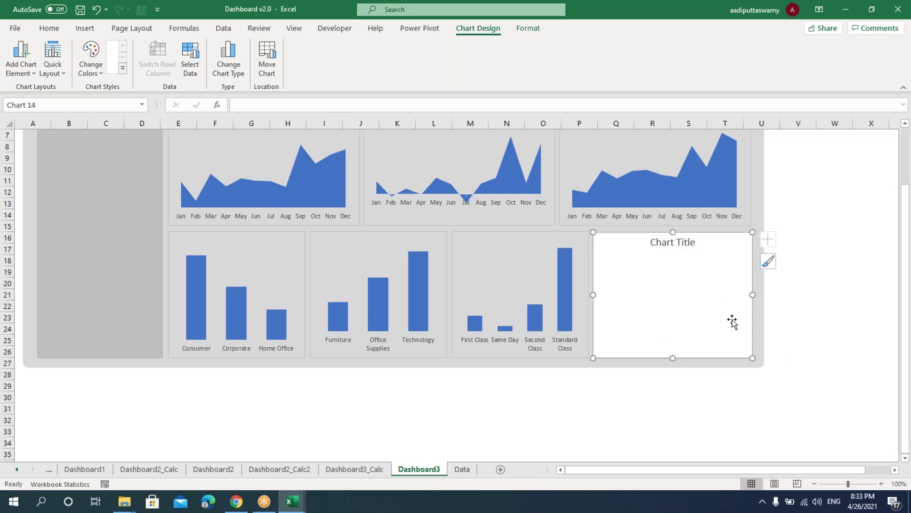
Format the map chart's plot area with no fill and a solid border line, and close the formatting options
{"action": "right_click", "coordinate": [700, 272]}
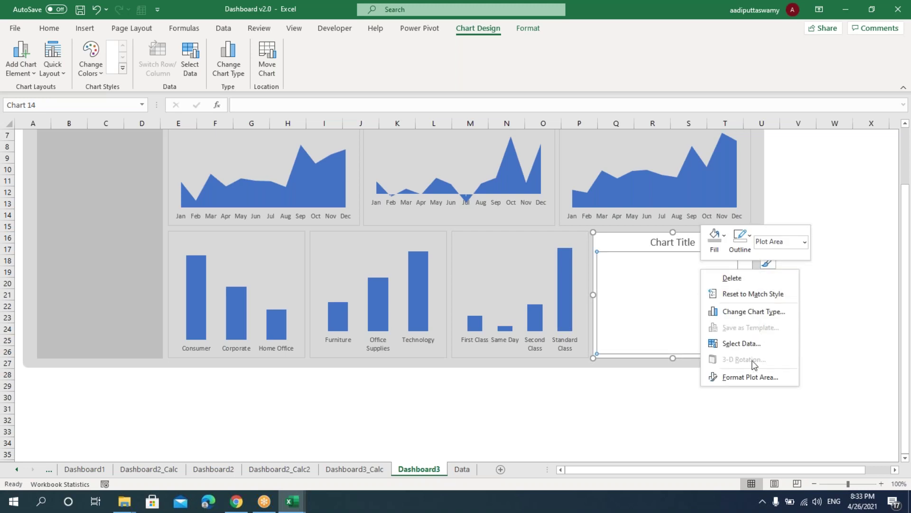
{"action": "left_click", "coordinate": [748, 377]}
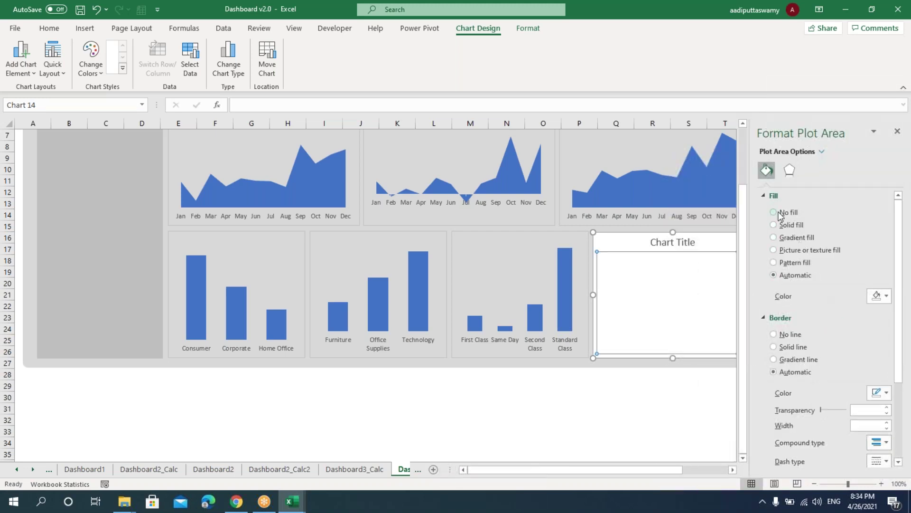
{"action": "left_click", "coordinate": [774, 213]}
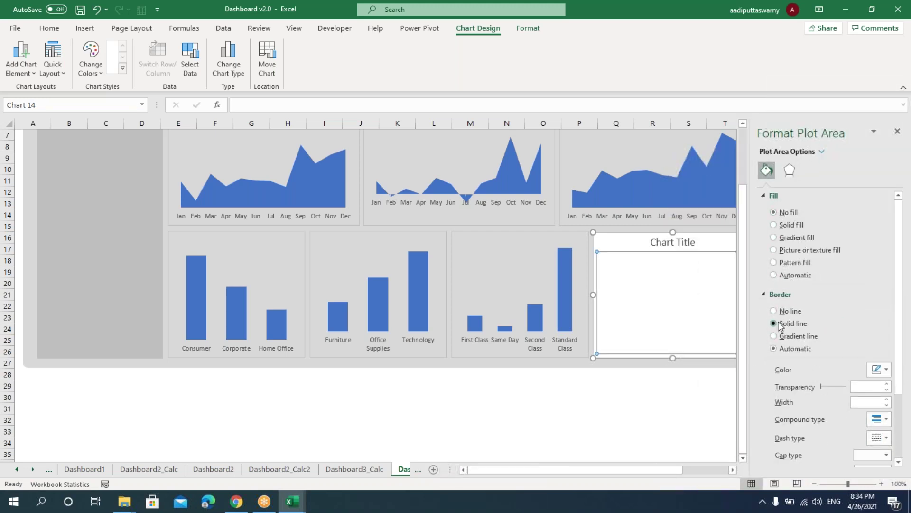
{"action": "left_click", "coordinate": [900, 136]}
{"action": "left_click", "coordinate": [820, 339]}
Give the map chart's chart area a solid gray fill and a solid border line
{"action": "right_click", "coordinate": [734, 183]}
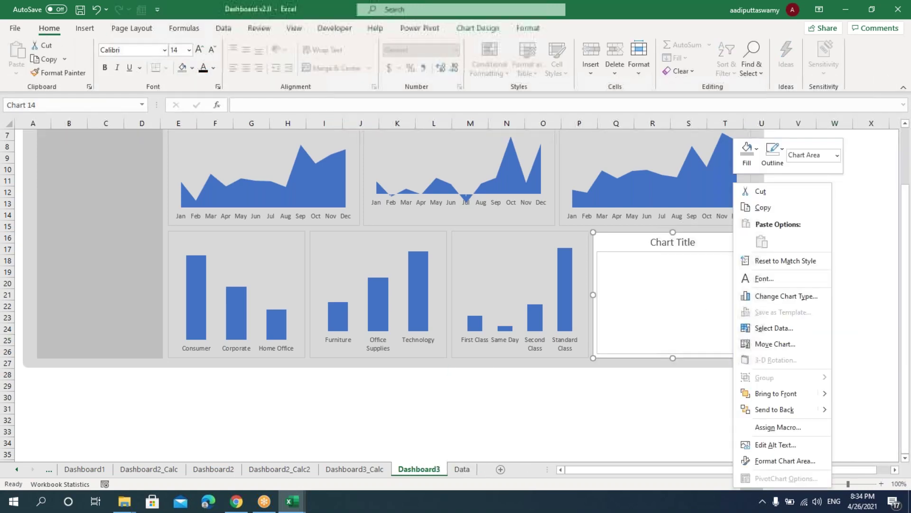
{"action": "left_click", "coordinate": [783, 460]}
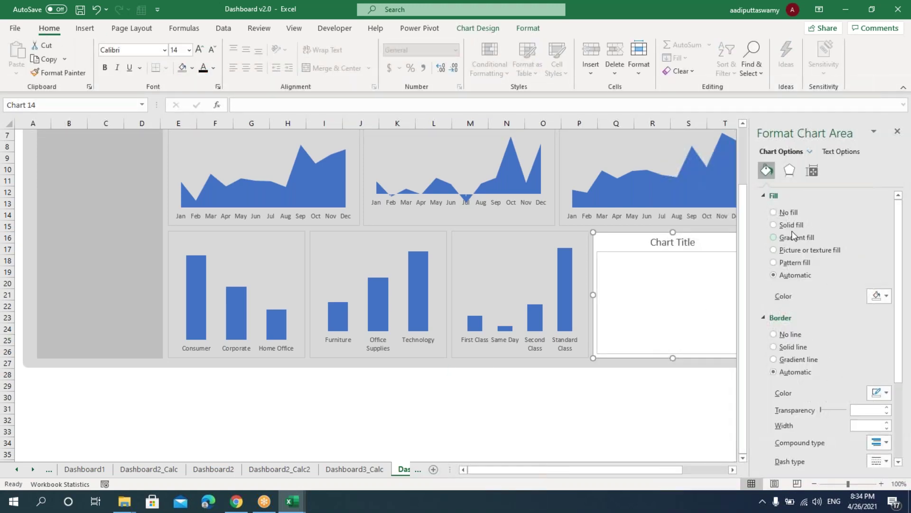
{"action": "left_click", "coordinate": [788, 225]}
{"action": "left_click", "coordinate": [788, 361]}
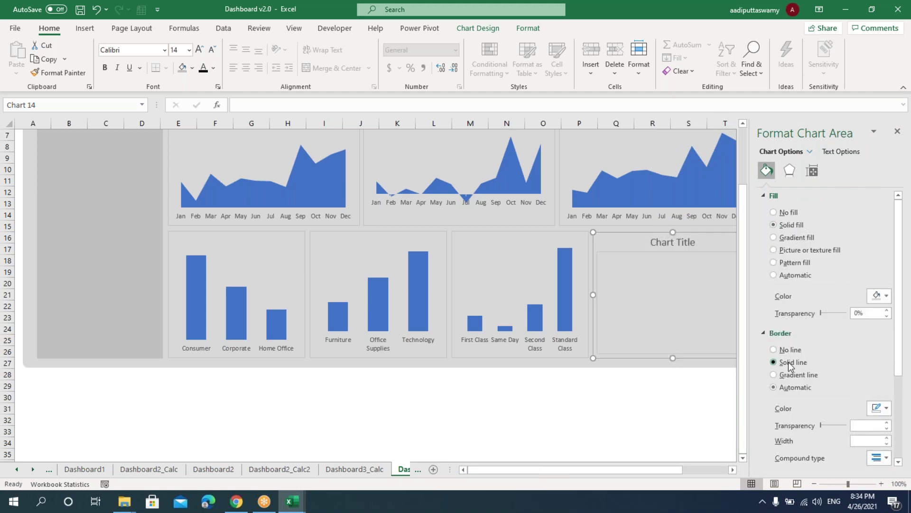
Remove the border line from the map's plot area, close the formatting options and deselect the chart
{"action": "left_click", "coordinate": [665, 264]}
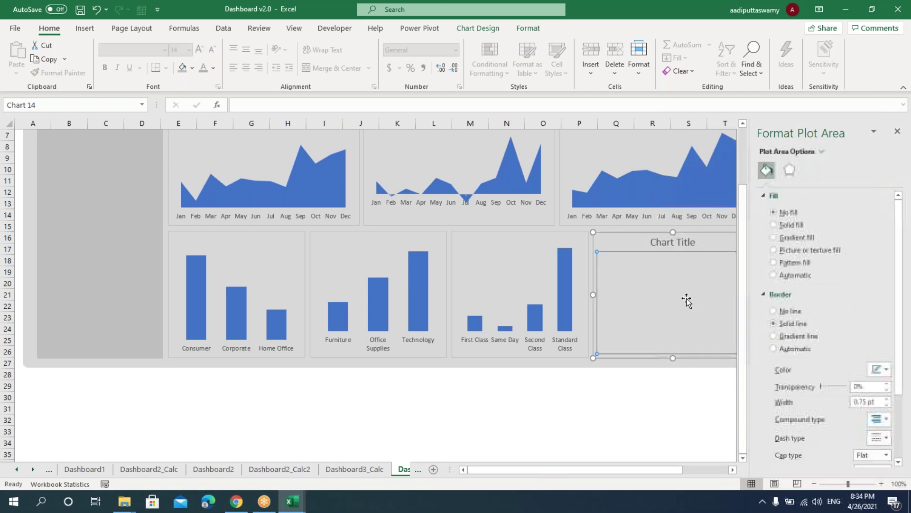
{"action": "left_click", "coordinate": [787, 314]}
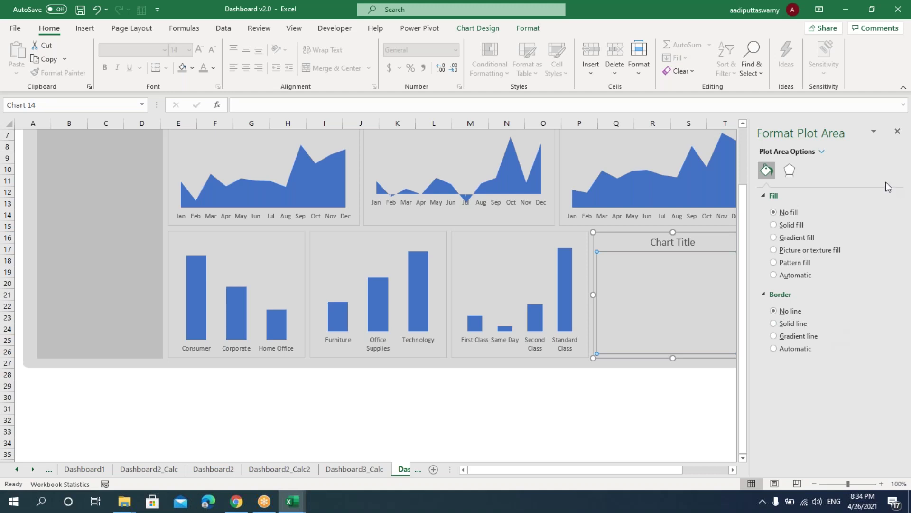
{"action": "left_click", "coordinate": [898, 133]}
{"action": "left_click", "coordinate": [774, 399]}
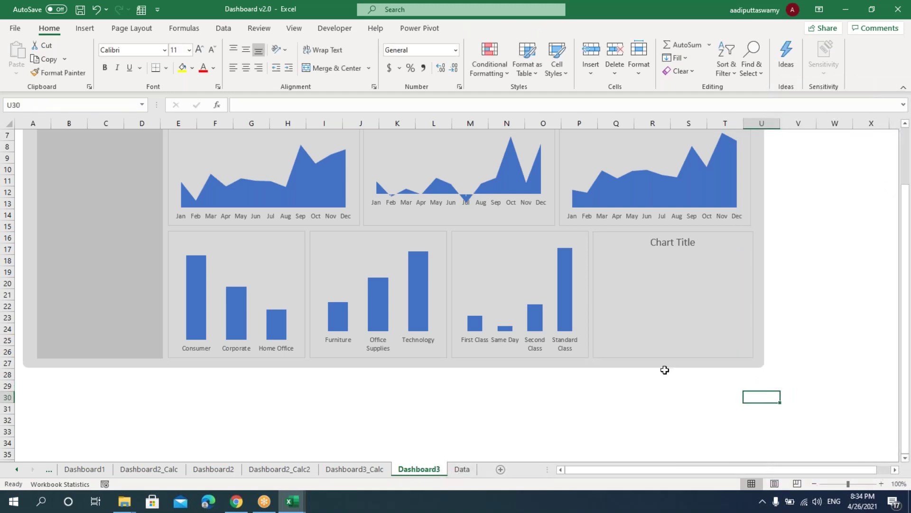
Set the map chart's data range to the state sales in Dashboard3_Calc!$P$33:$Q$66
{"action": "right_click", "coordinate": [671, 288]}
{"action": "left_click", "coordinate": [708, 360]}
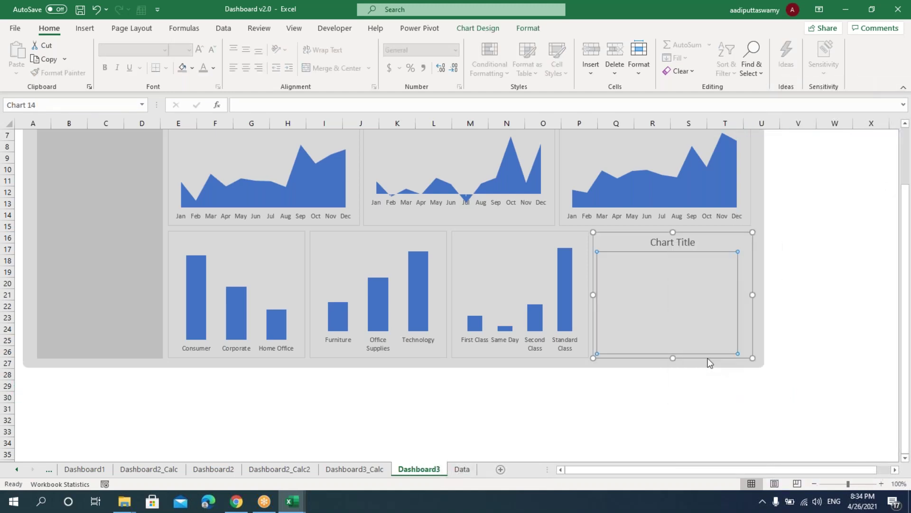
{"action": "left_click", "coordinate": [714, 205]}
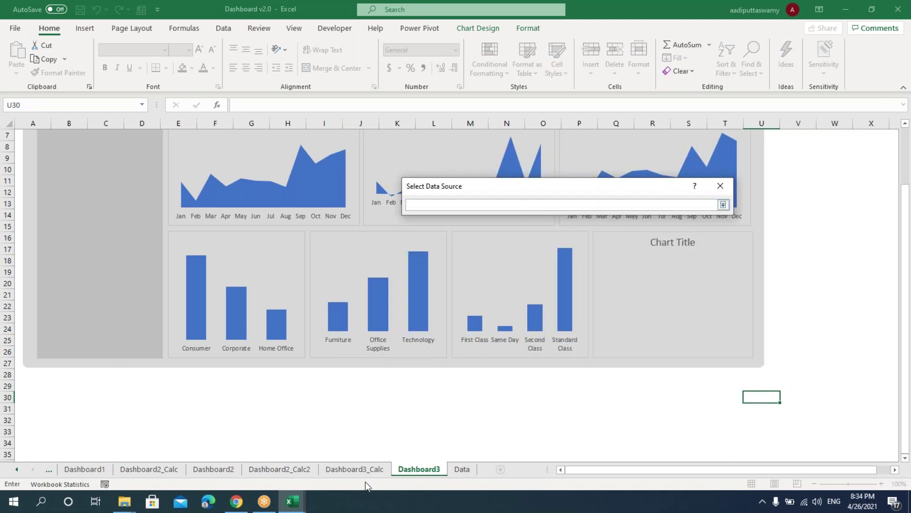
{"action": "left_click", "coordinate": [367, 468]}
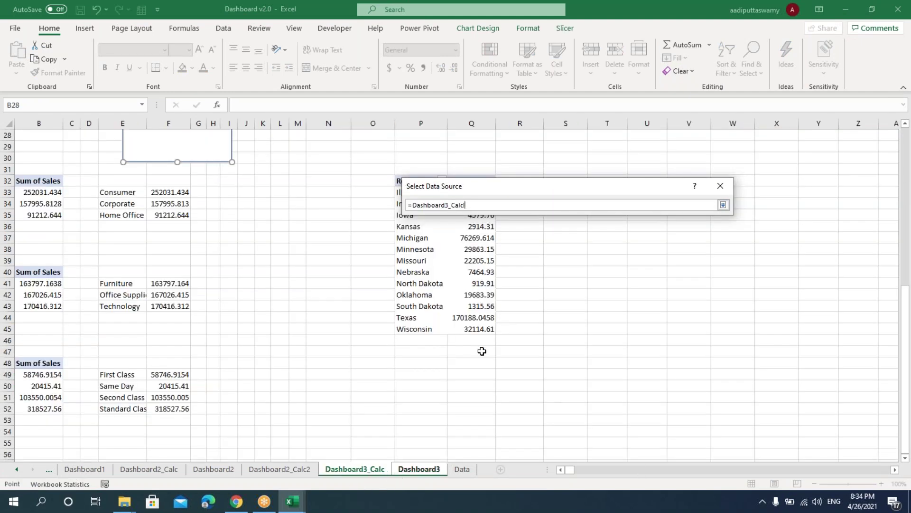
{"action": "scroll", "coordinate": [481, 350], "scroll_direction": "up", "scroll_amount": 3}
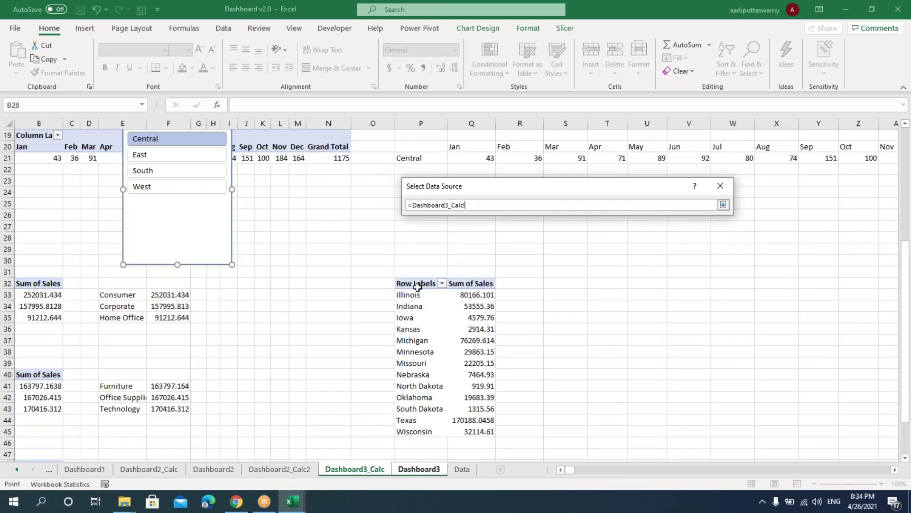
{"action": "left_click_drag", "start_coordinate": [413, 294], "coordinate": [489, 432]}
{"action": "scroll", "coordinate": [490, 420], "scroll_direction": "down", "scroll_amount": 7}
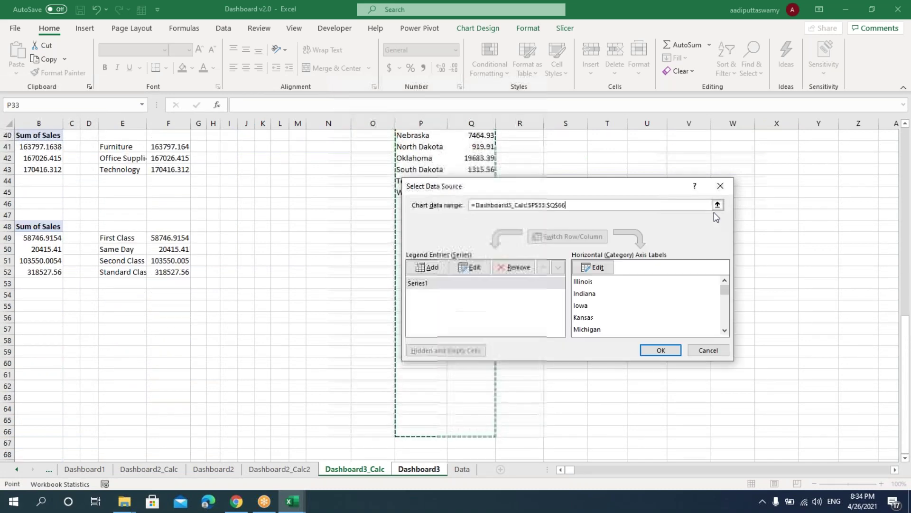
{"action": "left_click", "coordinate": [660, 350]}
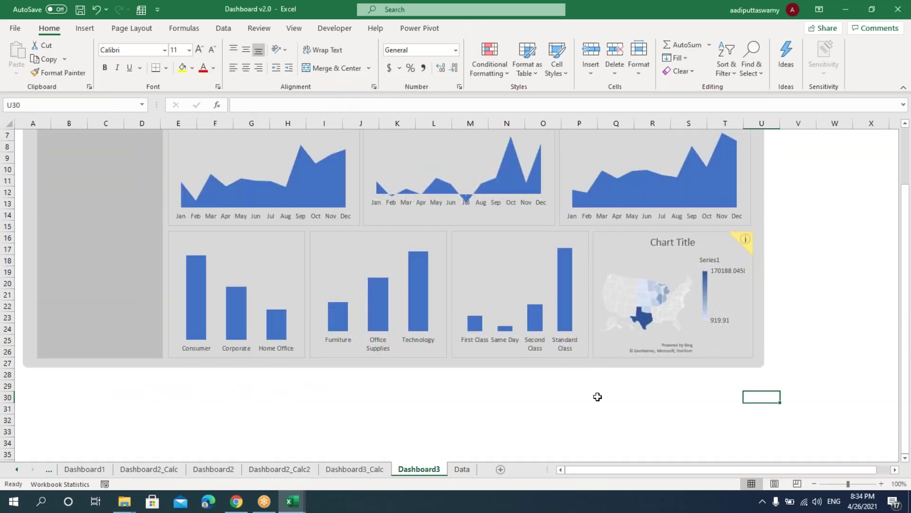
Delete the legend and the chart title from the map chart, and deselect it
{"action": "left_click", "coordinate": [730, 269]}
{"action": "left_click", "coordinate": [731, 270]}
{"action": "key", "text": "Delete"}
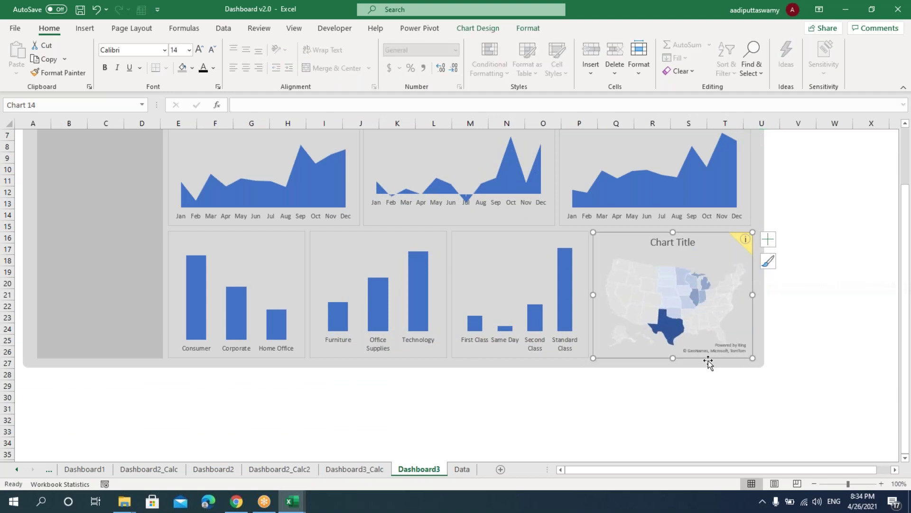
{"action": "left_click", "coordinate": [680, 241]}
{"action": "key", "text": "Delete"}
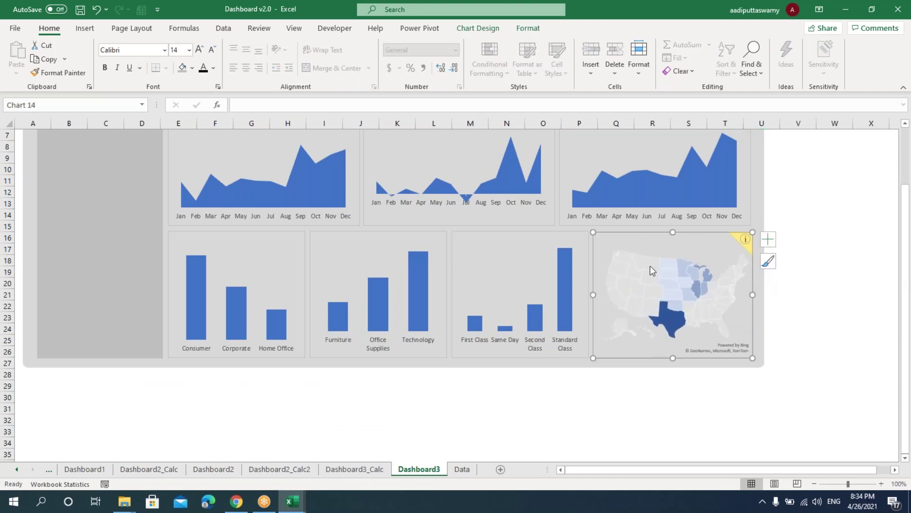
{"action": "left_click", "coordinate": [829, 289]}
{"action": "scroll", "coordinate": [698, 379], "scroll_direction": "up", "scroll_amount": 2}
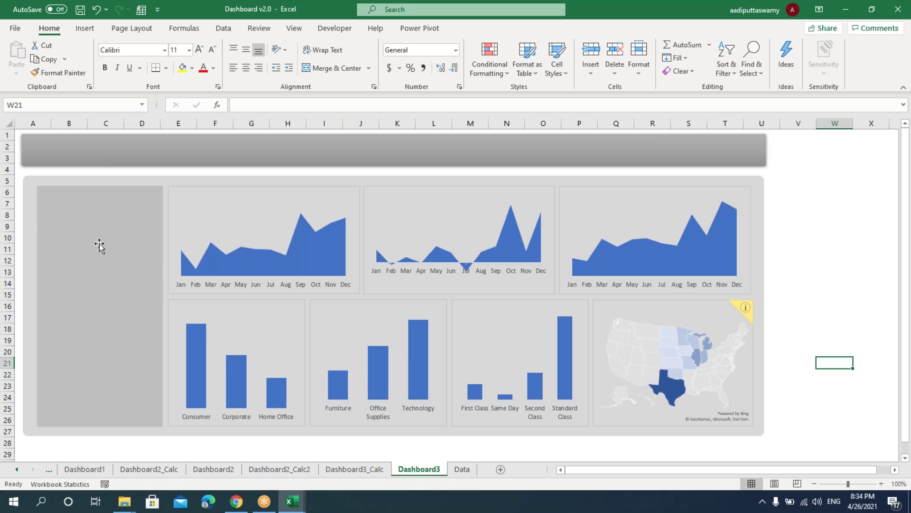
On Dashboard3_Calc, move the Region slicer over to columns I to N, starting at about row 16
{"action": "left_click", "coordinate": [356, 472]}
{"action": "left_click", "coordinate": [561, 470]}
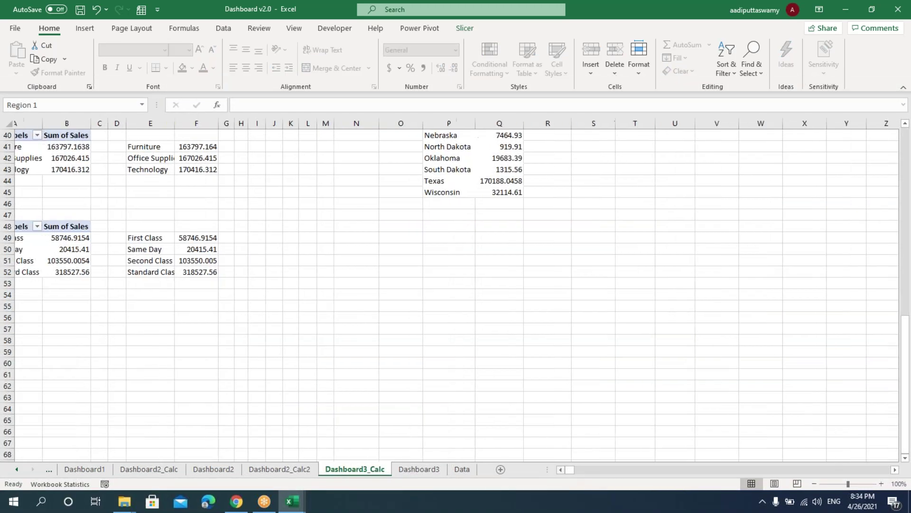
{"action": "left_click", "coordinate": [526, 373]}
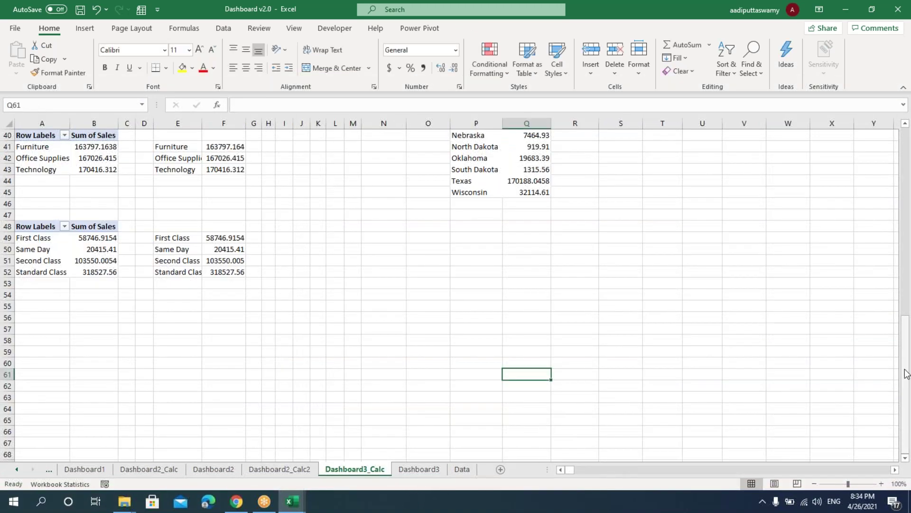
{"action": "left_click_drag", "start_coordinate": [910, 356], "coordinate": [908, 166]}
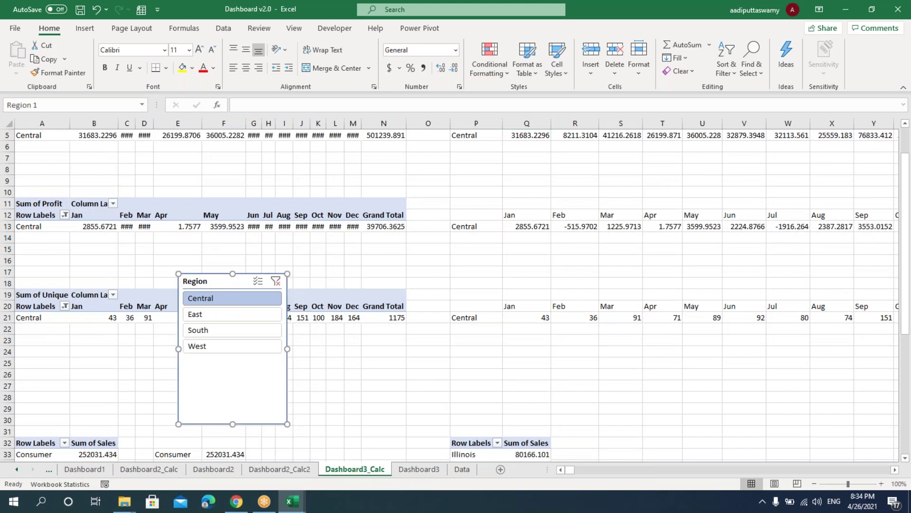
{"action": "left_click_drag", "start_coordinate": [204, 283], "coordinate": [327, 262]}
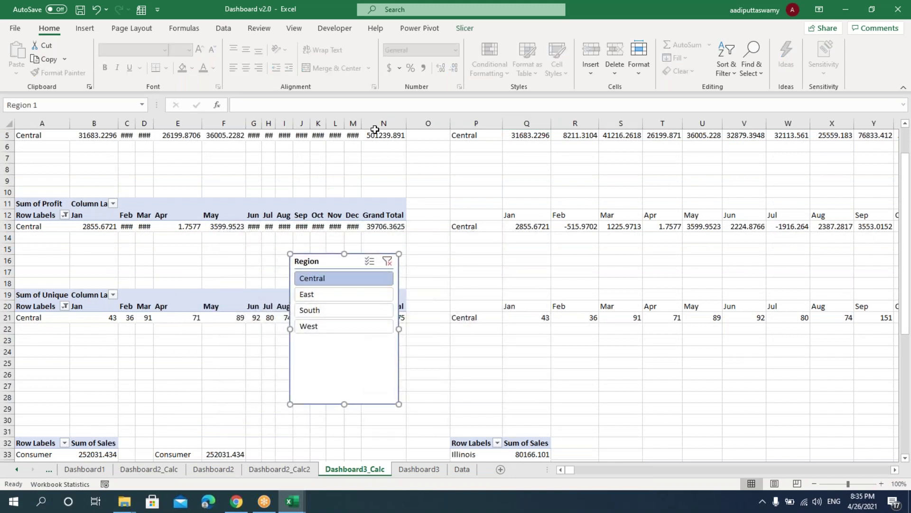
Insert a Month slicer for the Sum of Sales pivot table on Dashboard3_Calc
{"action": "left_click", "coordinate": [474, 298]}
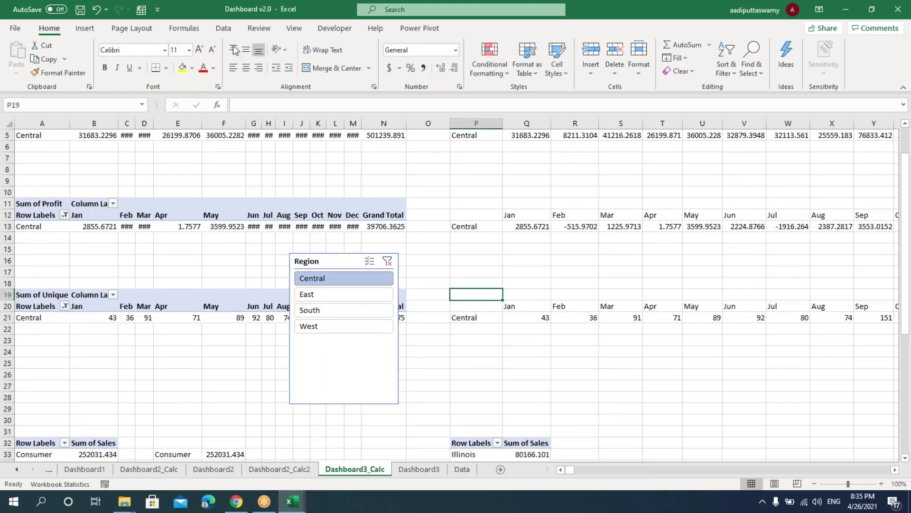
{"action": "left_click", "coordinate": [223, 28]}
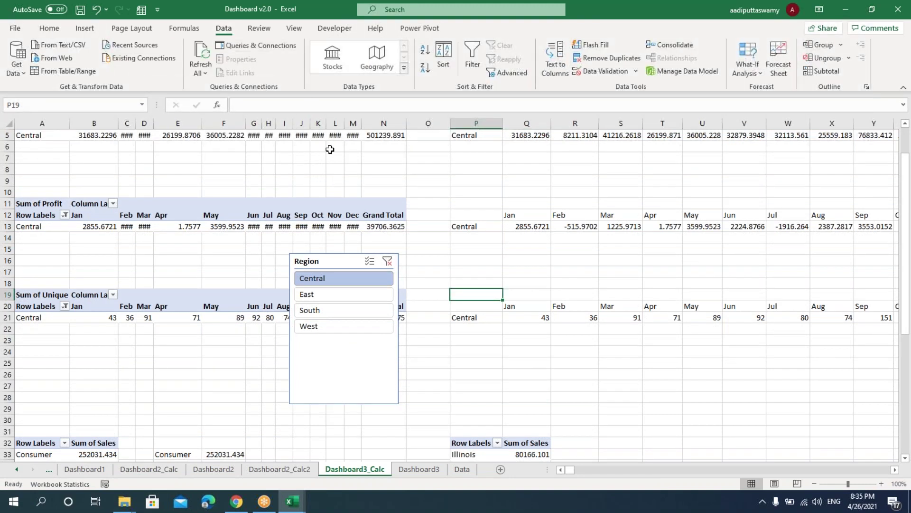
{"action": "scroll", "coordinate": [257, 186], "scroll_direction": "up", "scroll_amount": 2}
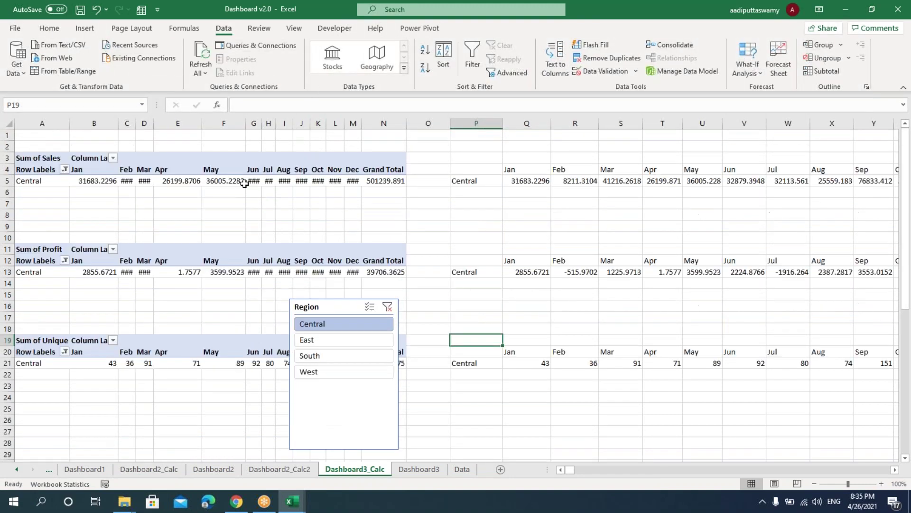
{"action": "left_click", "coordinate": [223, 180]}
{"action": "left_click", "coordinate": [496, 29]}
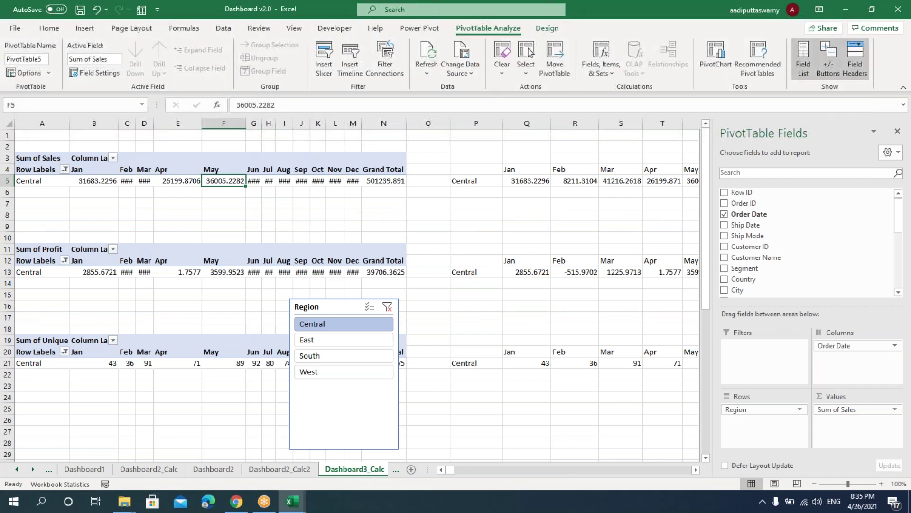
{"action": "left_click", "coordinate": [324, 59]}
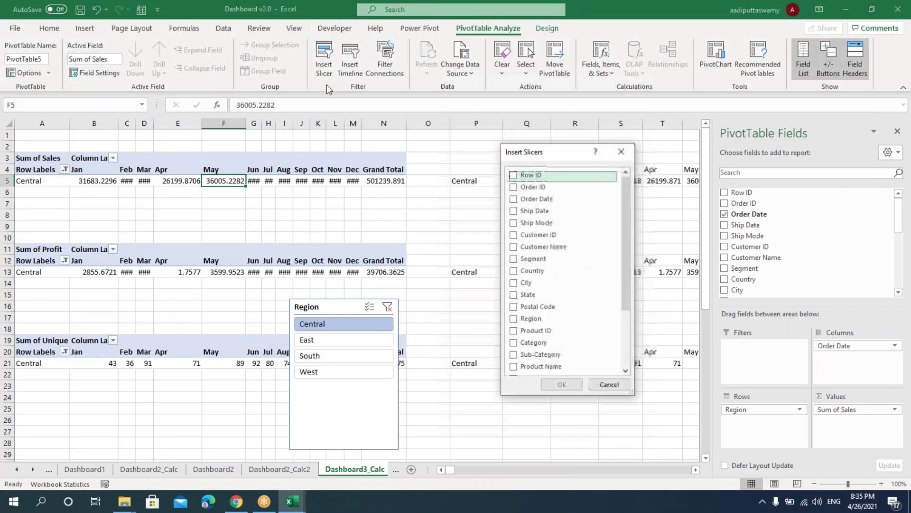
{"action": "scroll", "coordinate": [619, 275], "scroll_direction": "down", "scroll_amount": 3}
{"action": "left_click", "coordinate": [514, 365]}
{"action": "left_click", "coordinate": [562, 384]}
{"action": "left_click", "coordinate": [575, 385]}
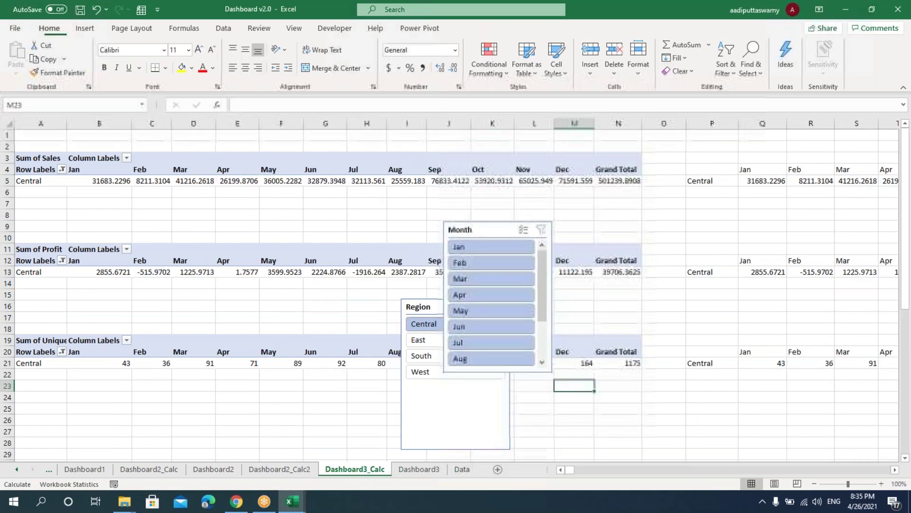
Cut the Month and Region slicers from Dashboard3_Calc and paste them onto the Dashboard3 sheet
{"action": "left_click_drag", "start_coordinate": [481, 232], "coordinate": [248, 227]}
{"action": "left_click_drag", "start_coordinate": [415, 311], "coordinate": [378, 259]}
{"action": "left_click", "coordinate": [270, 224], "text": "ctrl"}
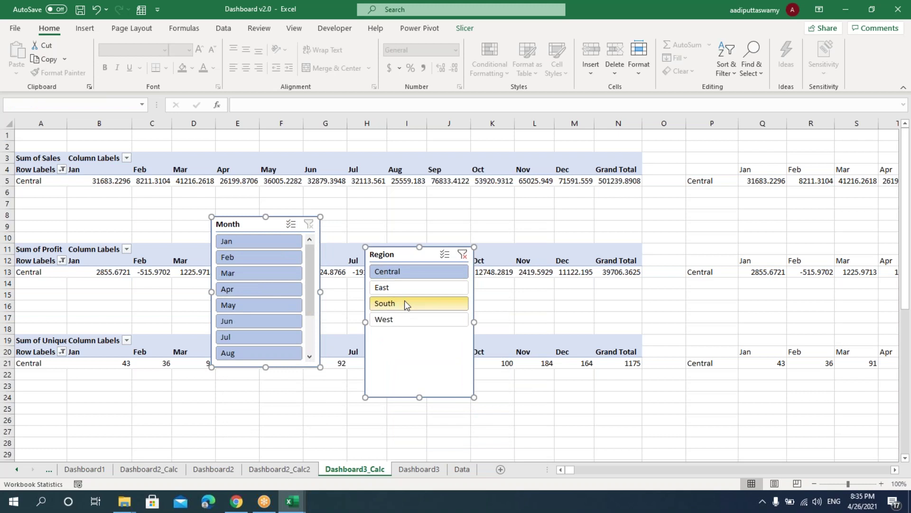
{"action": "key", "text": "ctrl+x"}
{"action": "left_click", "coordinate": [418, 470]}
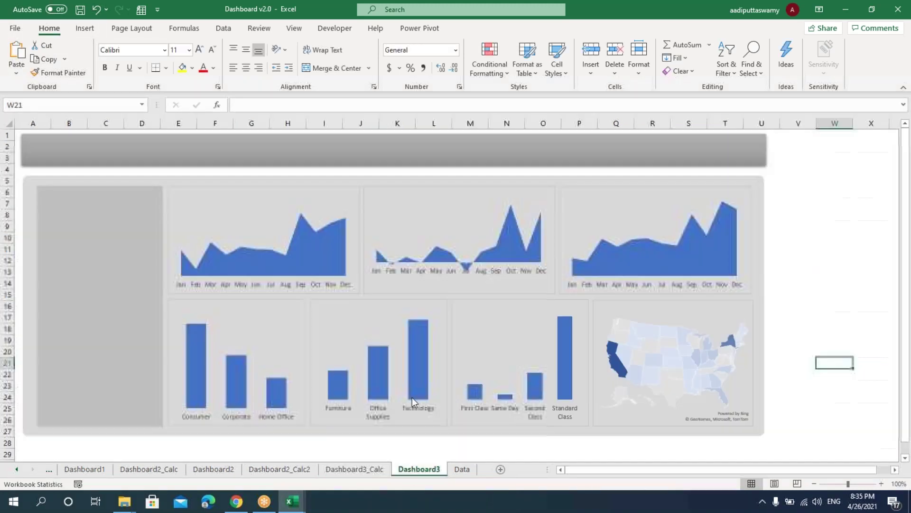
{"action": "key", "text": "ctrl+v"}
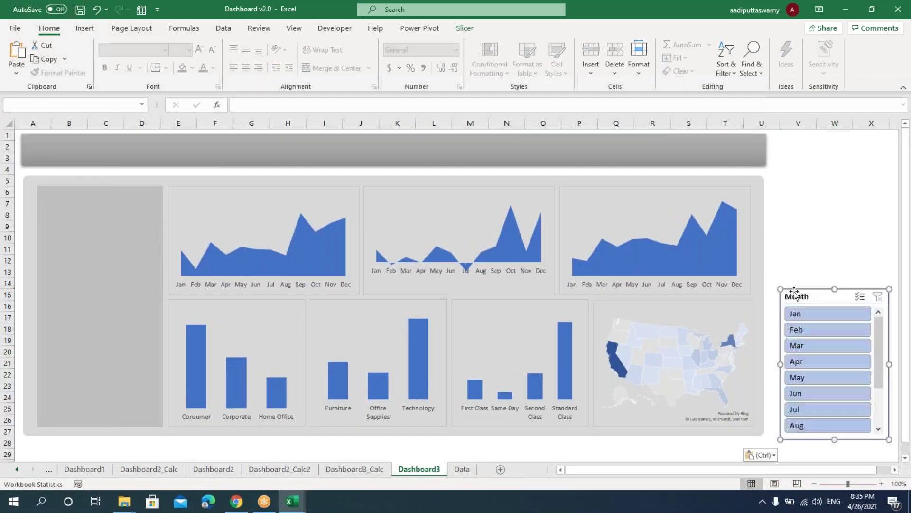
Move the Month slicer into the lower half of the dark gray side panel on Dashboard3
{"action": "left_click_drag", "start_coordinate": [808, 298], "coordinate": [775, 243]}
{"action": "scroll", "coordinate": [810, 470], "scroll_direction": "right", "scroll_amount": 1}
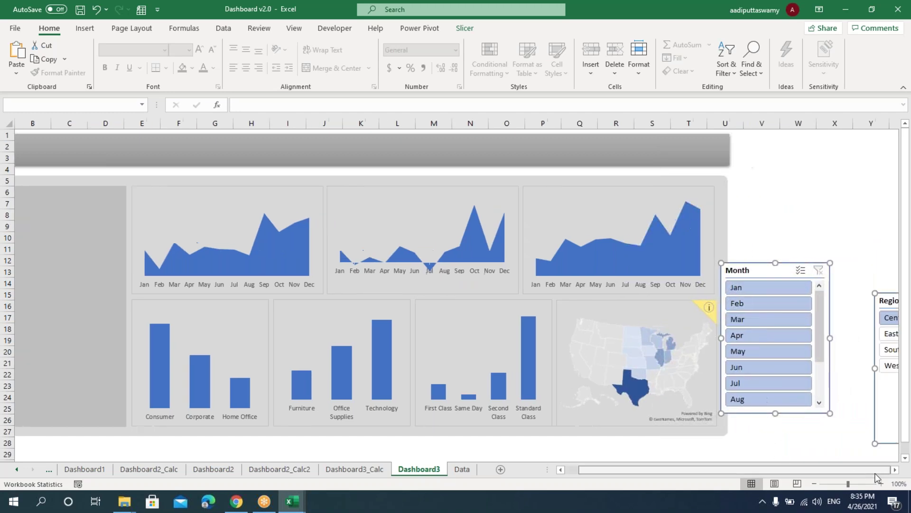
{"action": "left_click", "coordinate": [809, 216]}
{"action": "left_click_drag", "start_coordinate": [775, 277], "coordinate": [74, 289]}
{"action": "scroll", "coordinate": [736, 457], "scroll_direction": "left", "scroll_amount": 1}
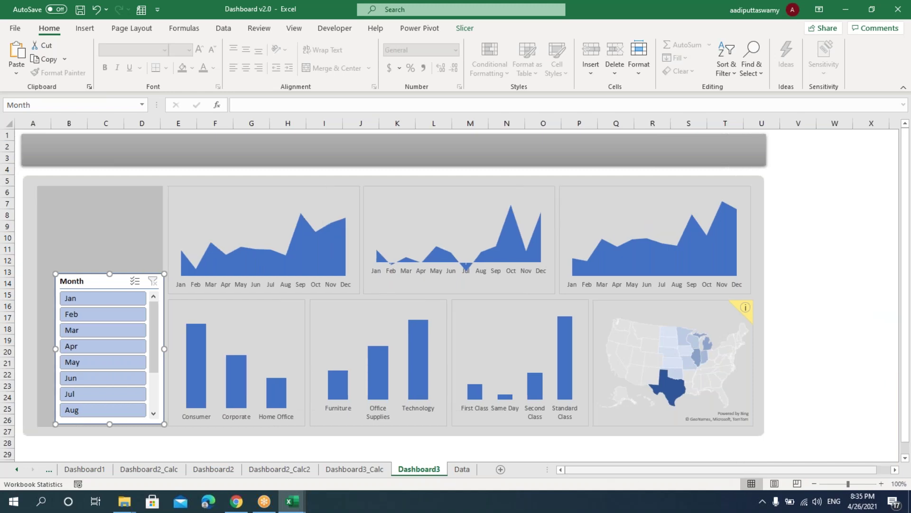
{"action": "left_click_drag", "start_coordinate": [79, 278], "coordinate": [76, 274]}
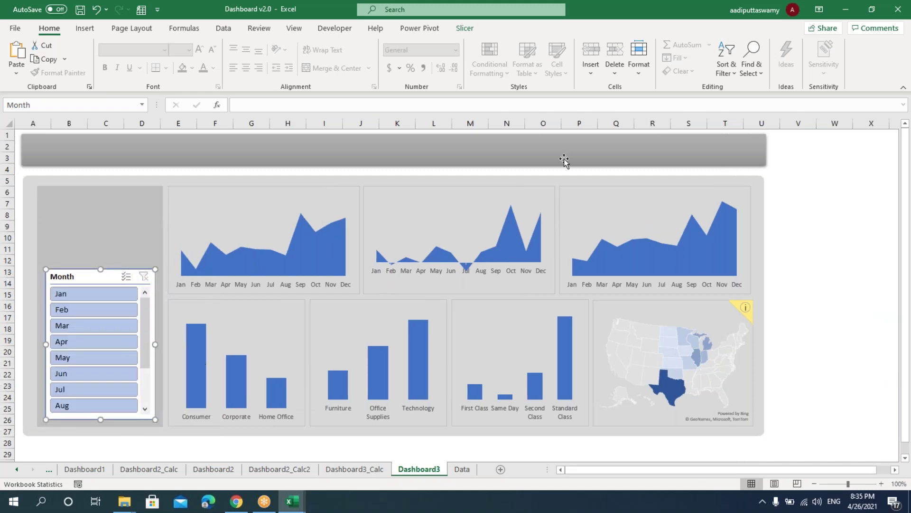
Arrange the Month slicer's buttons in 2 columns
{"action": "left_click", "coordinate": [420, 28]}
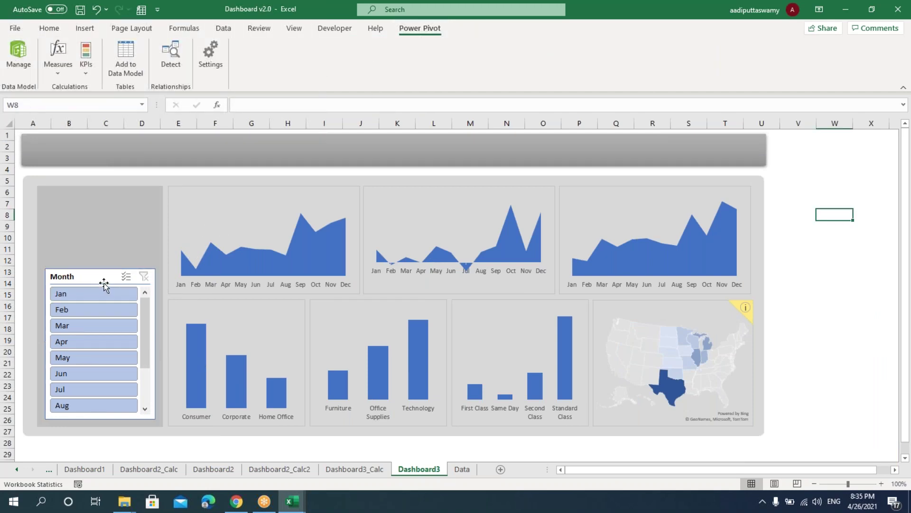
{"action": "left_click", "coordinate": [465, 30]}
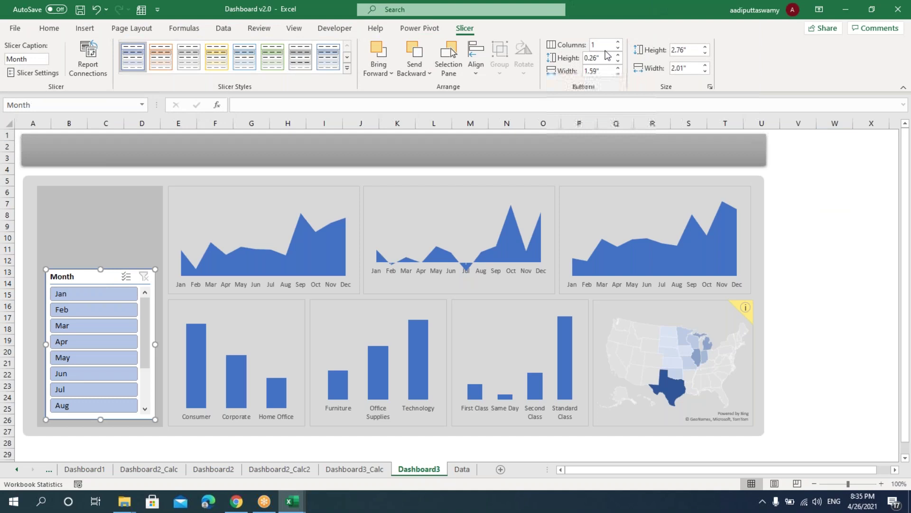
{"action": "type", "text": "2"}
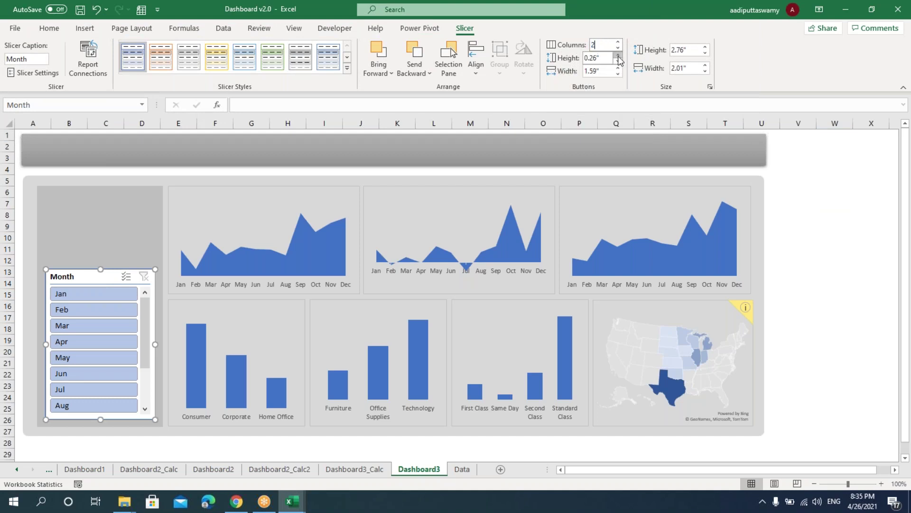
{"action": "key", "text": "Return"}
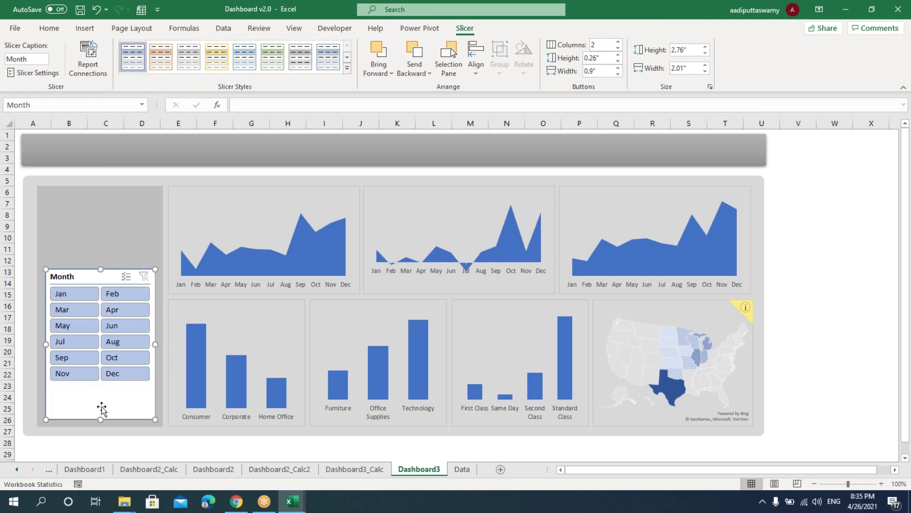
Resize the Month slicer to about 2.51" high and 2.08" wide, with its lower edge near the bottom of the gray side panel
{"action": "left_click_drag", "start_coordinate": [100, 419], "coordinate": [106, 388]}
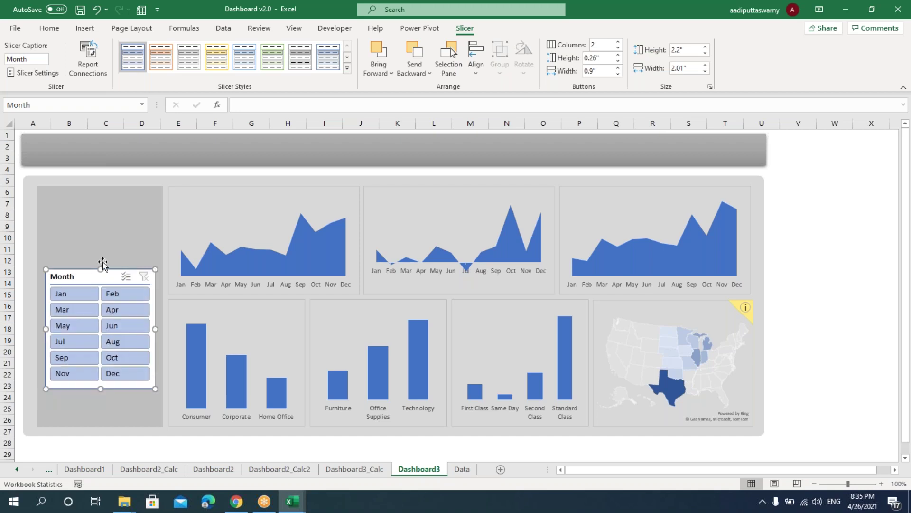
{"action": "left_click_drag", "start_coordinate": [106, 283], "coordinate": [104, 313]}
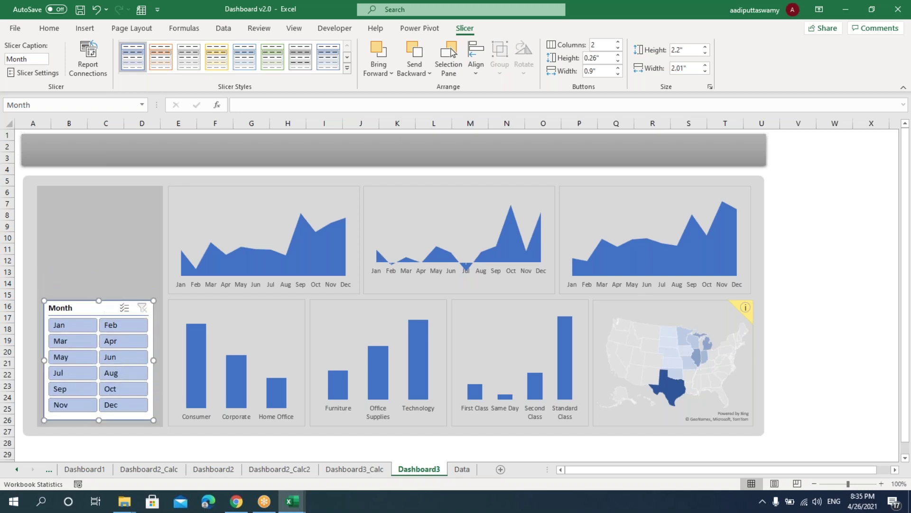
{"action": "left_click_drag", "start_coordinate": [153, 359], "coordinate": [158, 359]}
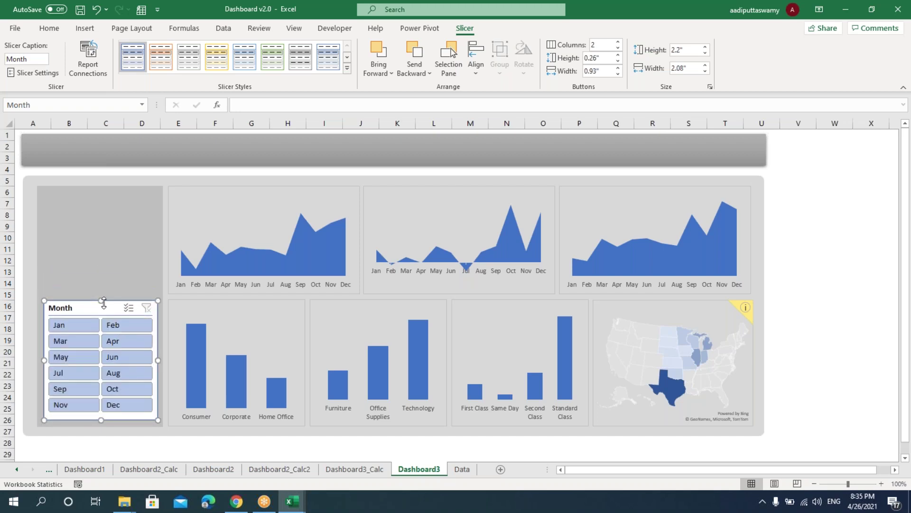
{"action": "left_click_drag", "start_coordinate": [103, 301], "coordinate": [104, 280]}
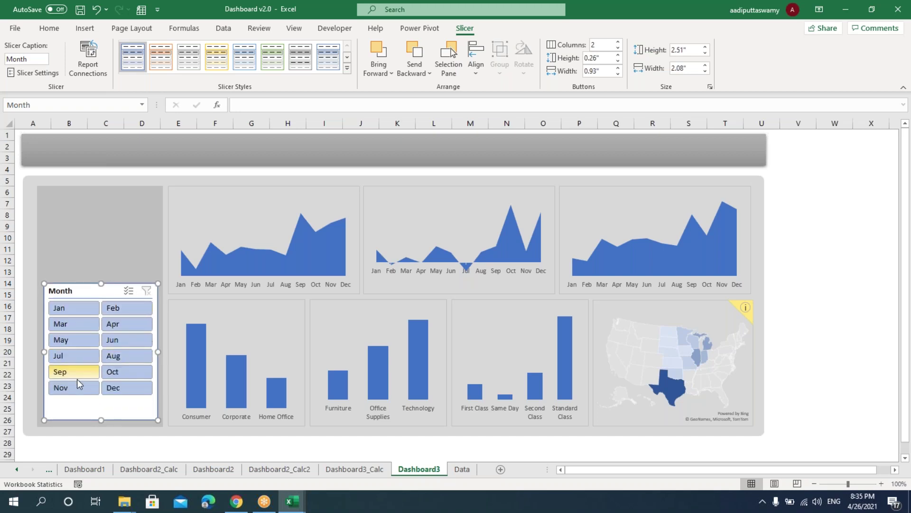
Set the Month slicer's button height to 0.3", adjust the slicer's height to about 2.57", and deselect it
{"action": "left_click", "coordinate": [618, 61]}
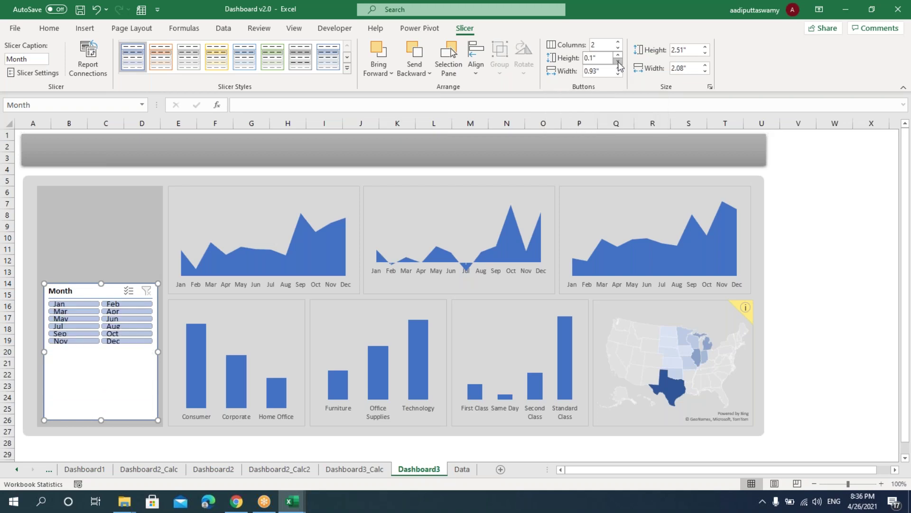
{"action": "left_click", "coordinate": [618, 55]}
{"action": "left_click", "coordinate": [619, 55]}
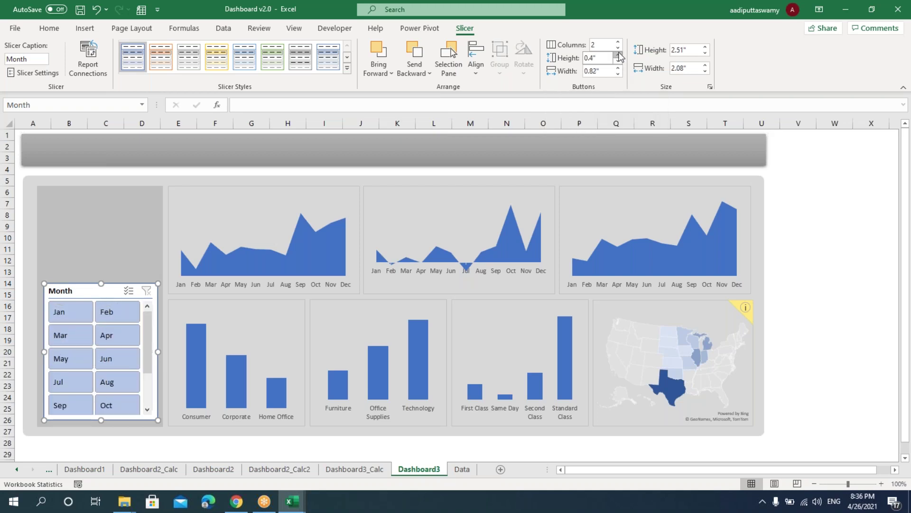
{"action": "left_click_drag", "start_coordinate": [101, 283], "coordinate": [101, 267]}
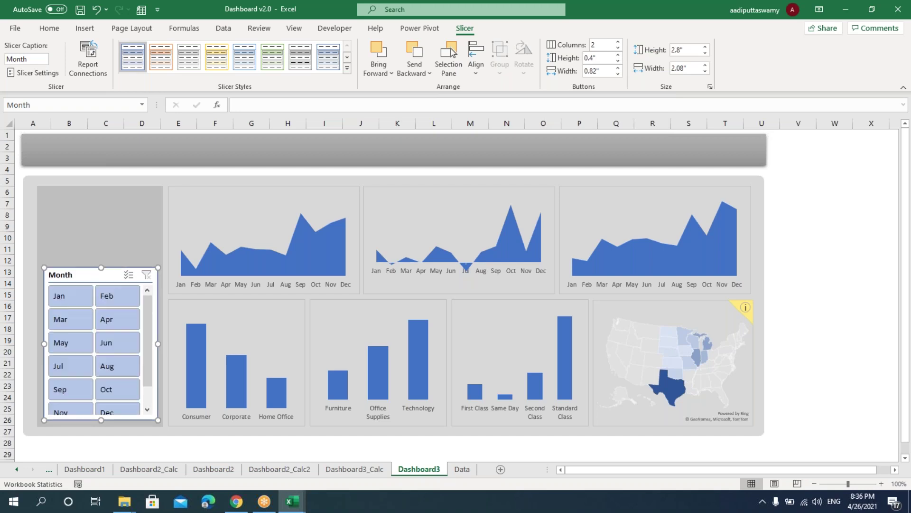
{"action": "left_click", "coordinate": [618, 61]}
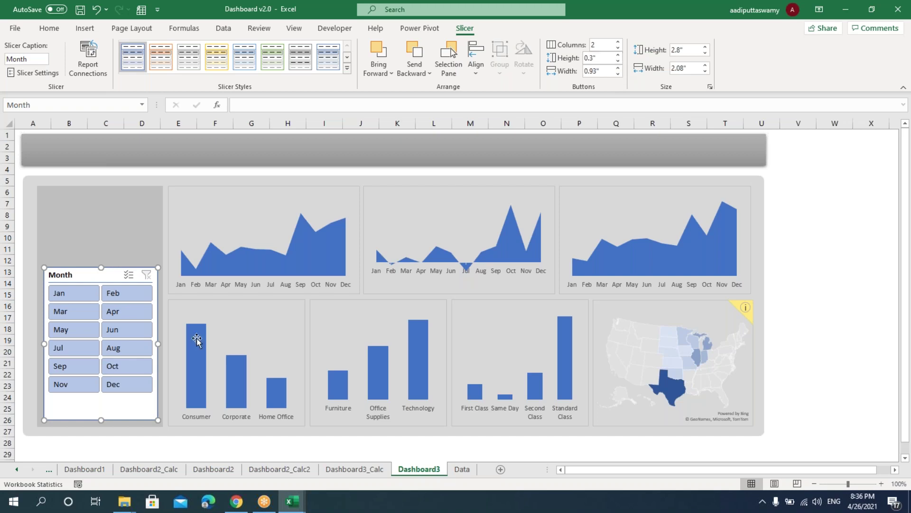
{"action": "left_click_drag", "start_coordinate": [101, 267], "coordinate": [101, 280]}
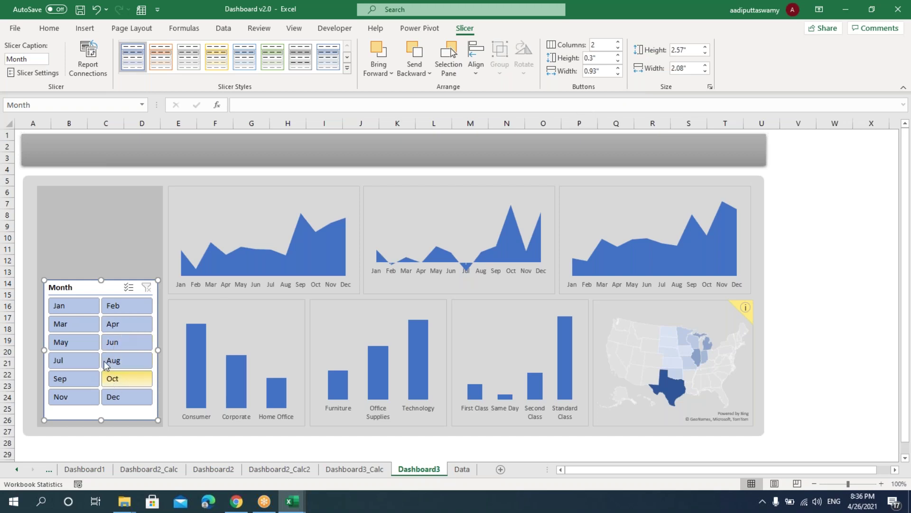
{"action": "key", "text": "Escape"}
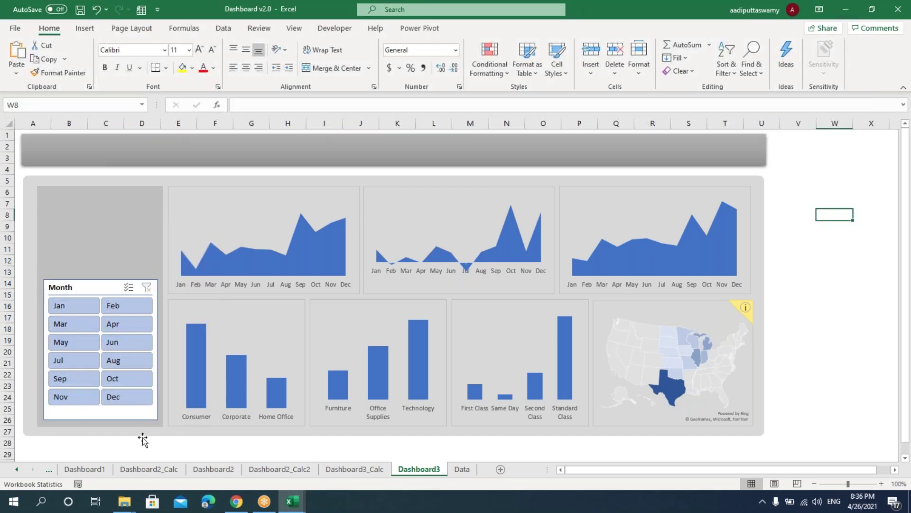
{"action": "left_click", "coordinate": [102, 286]}
{"action": "left_click", "coordinate": [799, 330]}
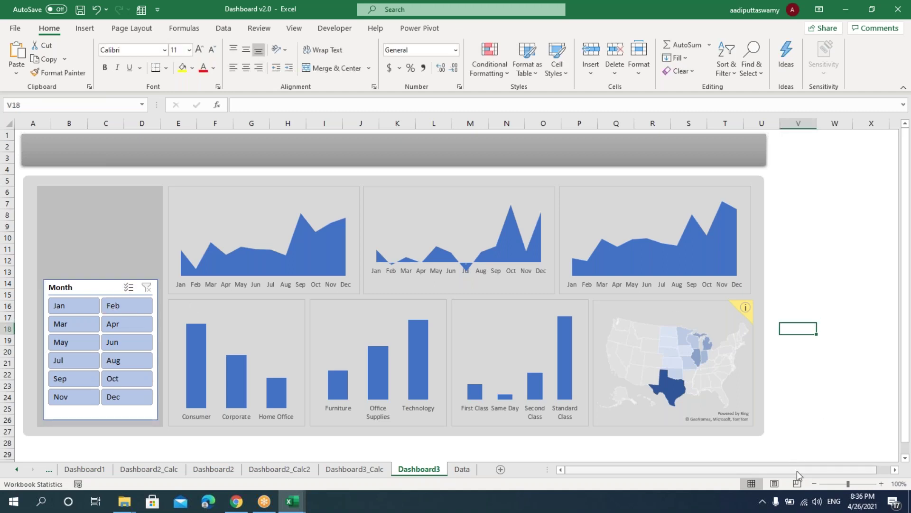
Move the Region slicer into the side panel above the Month slicer and resize it to about 1.47" high by 2.07" wide
{"action": "left_click_drag", "start_coordinate": [796, 471], "coordinate": [853, 471]}
{"action": "left_click_drag", "start_coordinate": [886, 296], "coordinate": [46, 198]}
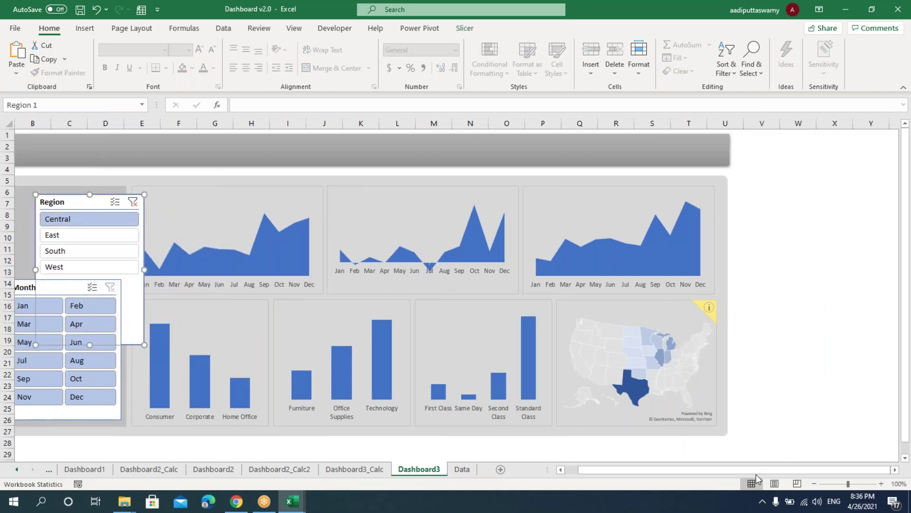
{"action": "left_click_drag", "start_coordinate": [654, 469], "coordinate": [584, 471]}
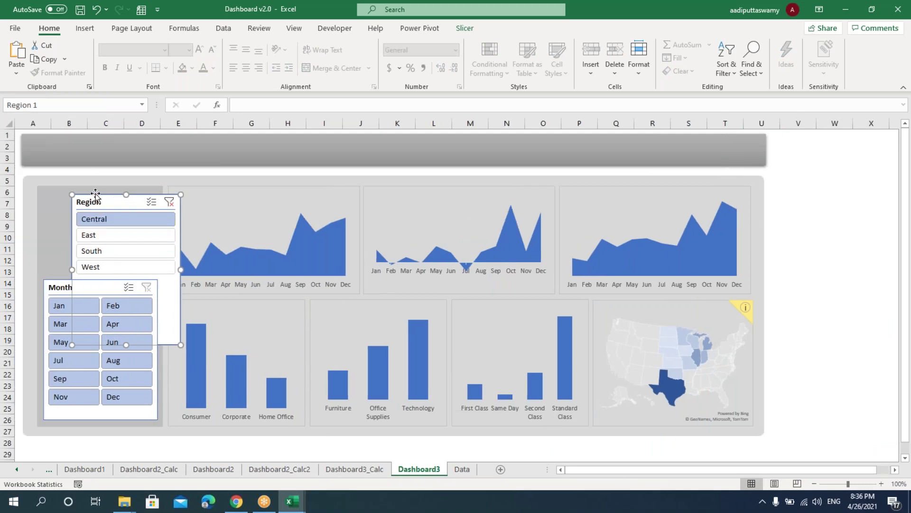
{"action": "left_click_drag", "start_coordinate": [87, 194], "coordinate": [59, 192]}
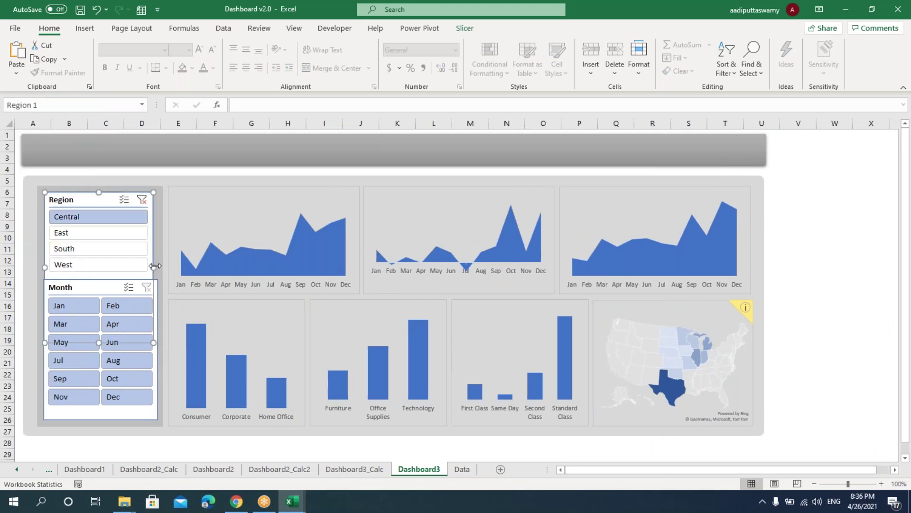
{"action": "left_click_drag", "start_coordinate": [154, 265], "coordinate": [157, 264]}
{"action": "left_click_drag", "start_coordinate": [103, 341], "coordinate": [104, 270]}
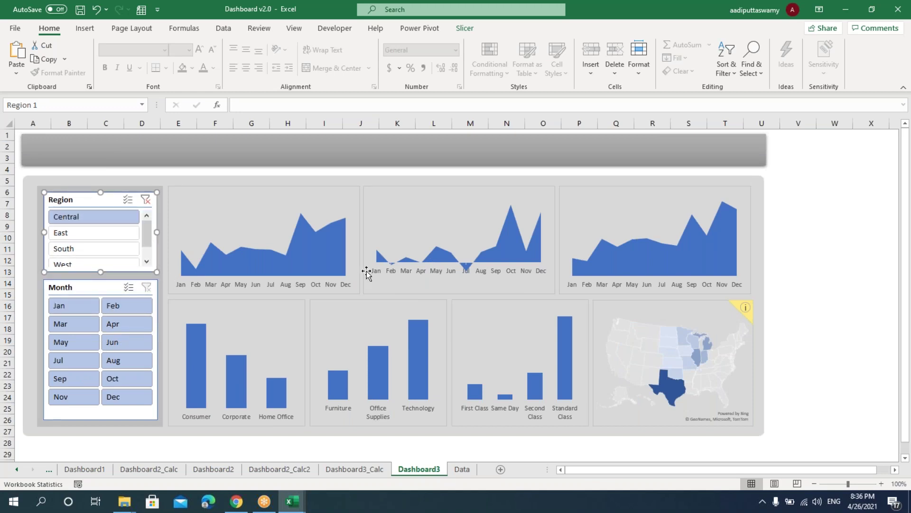
Arrange the Region slicer's buttons in 2 columns, set their height to 0.3", and deselect the slicer
{"action": "left_click", "coordinate": [463, 29]}
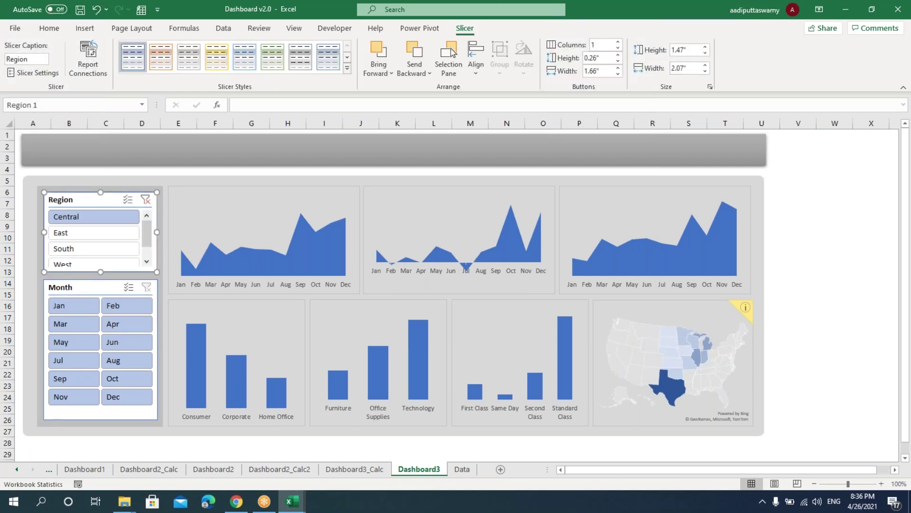
{"action": "key", "text": "Return"}
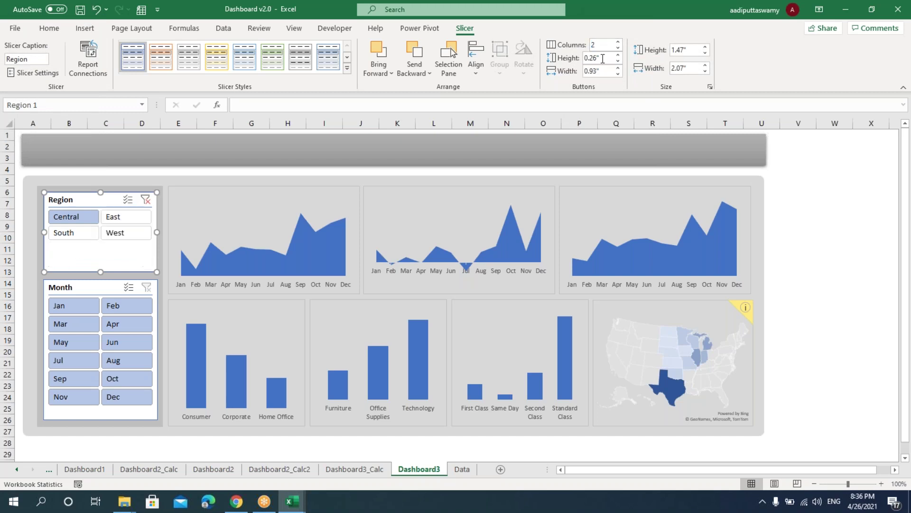
{"action": "left_click", "coordinate": [106, 286]}
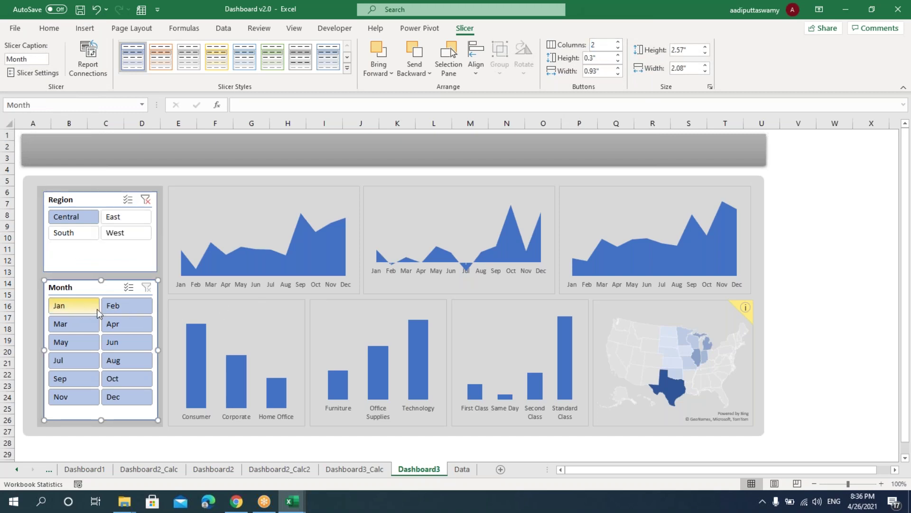
{"action": "key", "text": "Tab"}
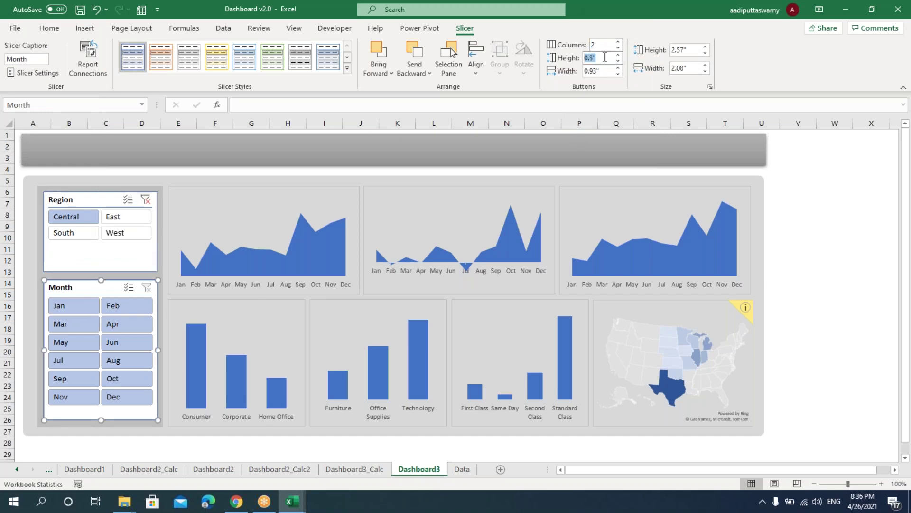
{"action": "left_click", "coordinate": [109, 199]}
{"action": "left_click_drag", "start_coordinate": [599, 59], "coordinate": [555, 58]}
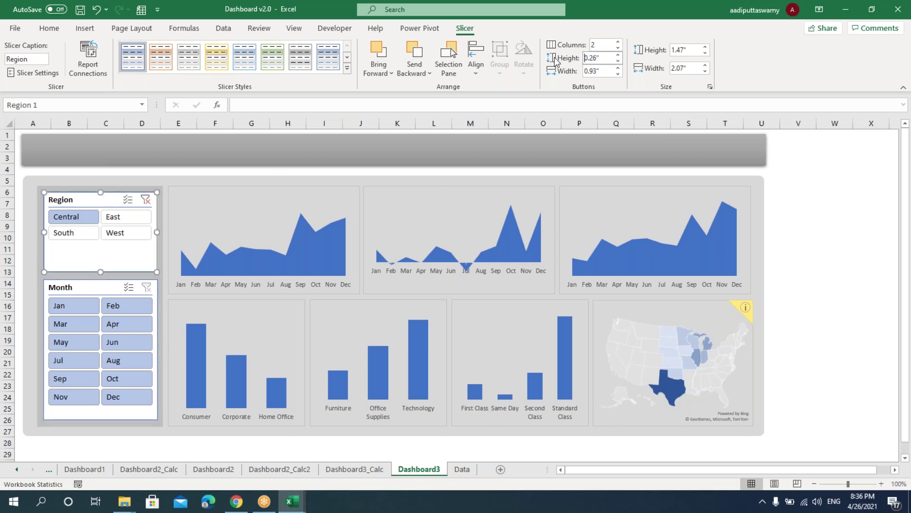
{"action": "left_click", "coordinate": [618, 60]}
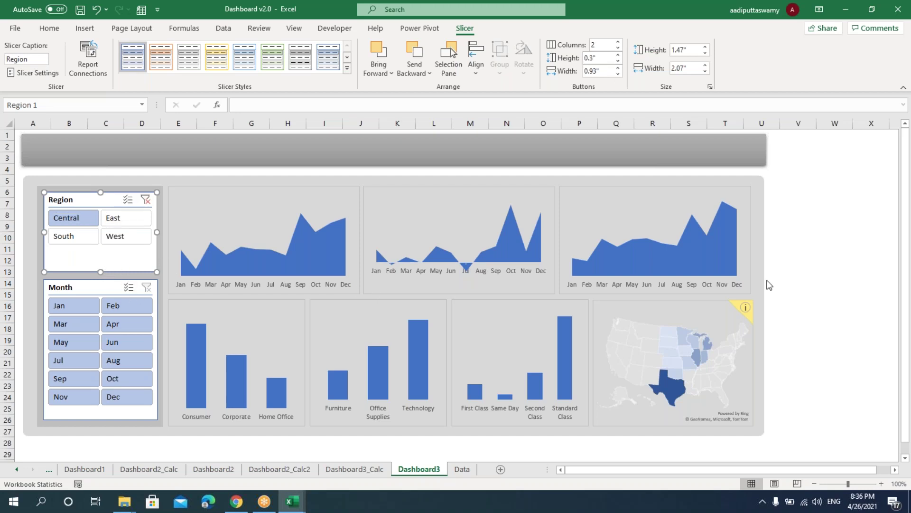
{"action": "left_click", "coordinate": [834, 260]}
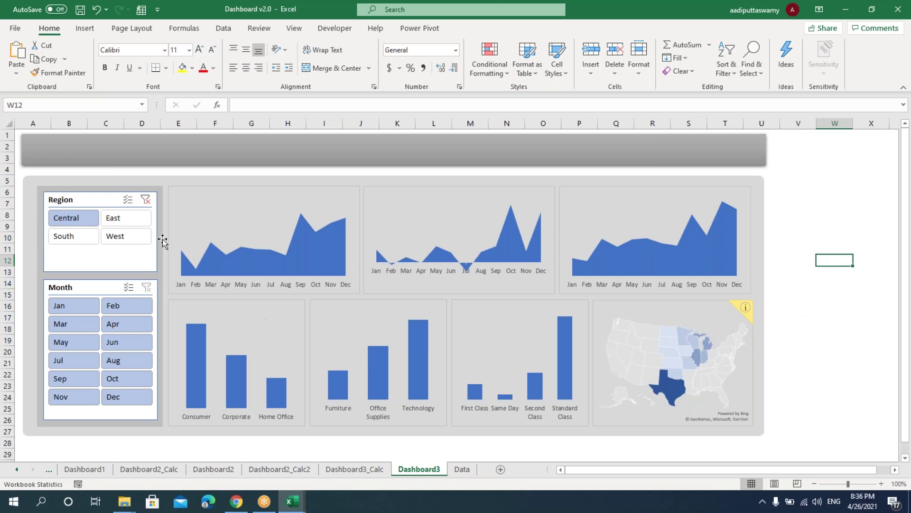
Test the Region slicer by filtering the dashboard to East, South, and Central in turn
{"action": "left_click", "coordinate": [125, 220]}
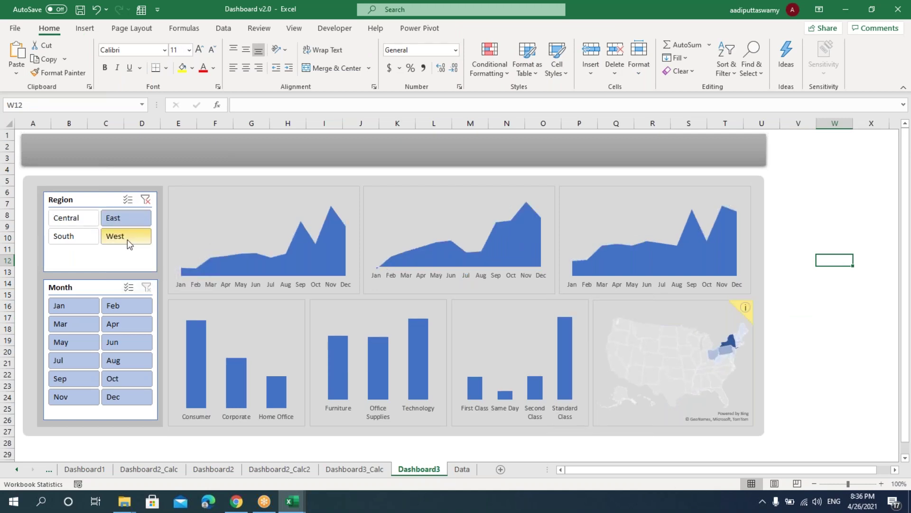
{"action": "left_click", "coordinate": [93, 236]}
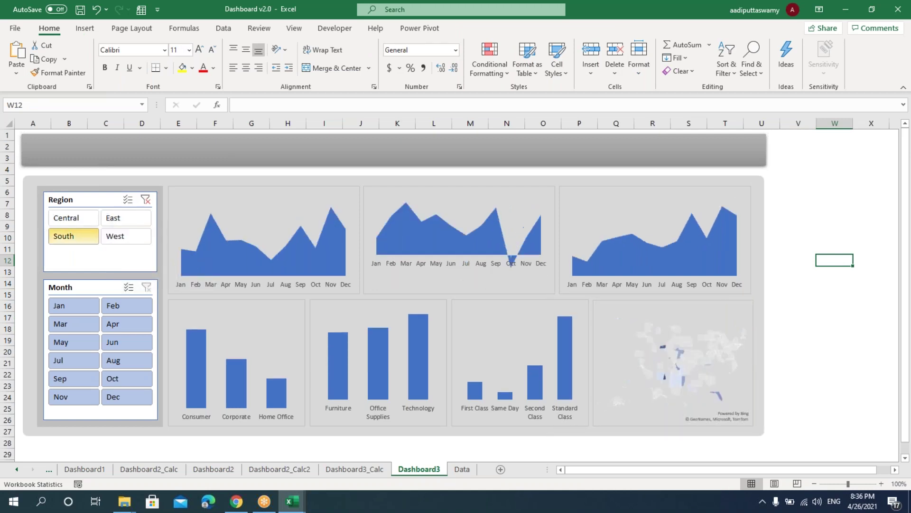
{"action": "left_click", "coordinate": [84, 217]}
Test the Month slicer by filtering to Jan, Feb, Apr, Mar, May, and Jan again while checking the charts
{"action": "left_click", "coordinate": [71, 305]}
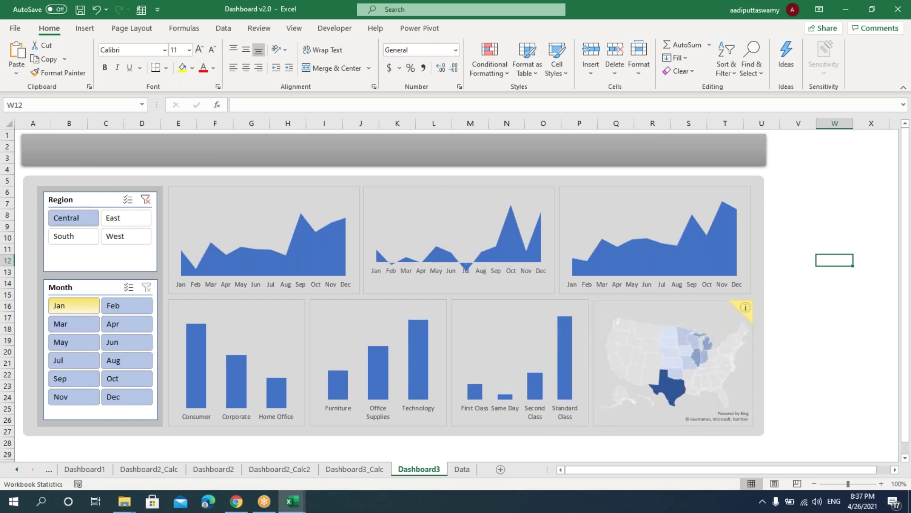
{"action": "left_click", "coordinate": [125, 306]}
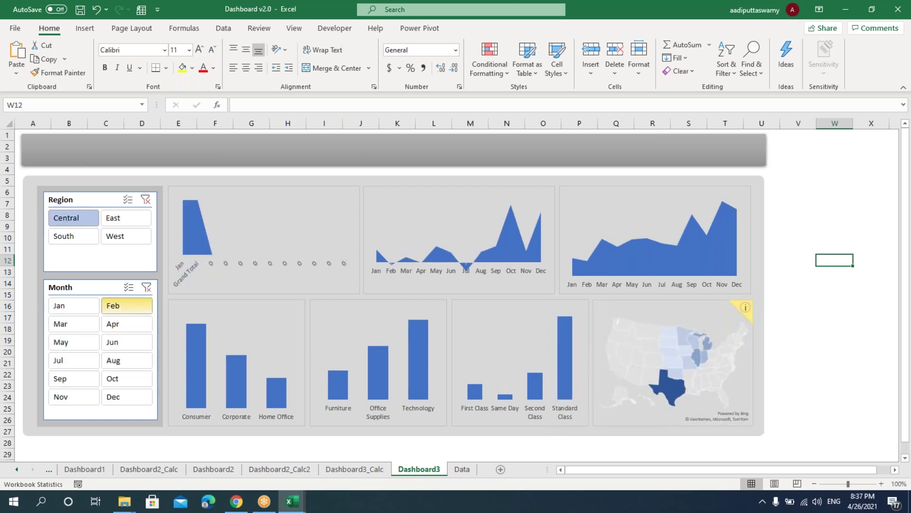
{"action": "left_click", "coordinate": [122, 323]}
{"action": "left_click", "coordinate": [83, 328]}
{"action": "left_click", "coordinate": [85, 342]}
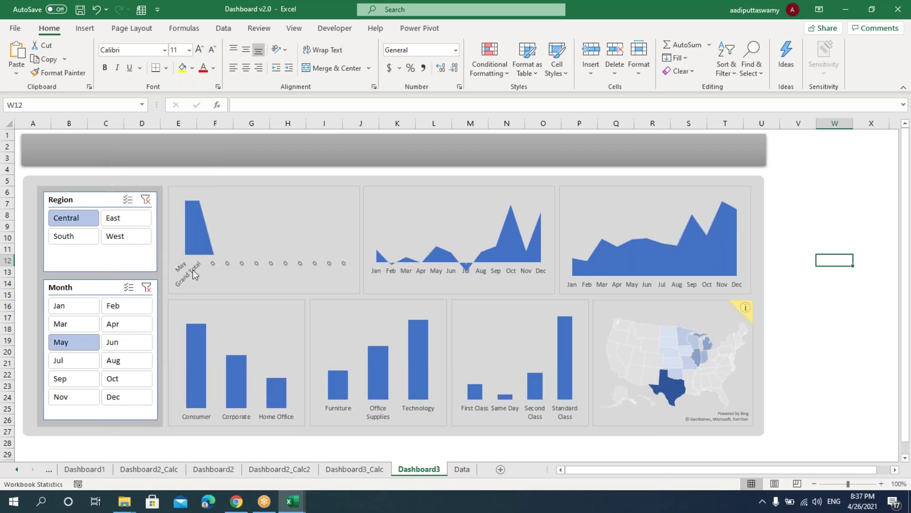
{"action": "left_click", "coordinate": [337, 207]}
{"action": "left_click", "coordinate": [77, 306]}
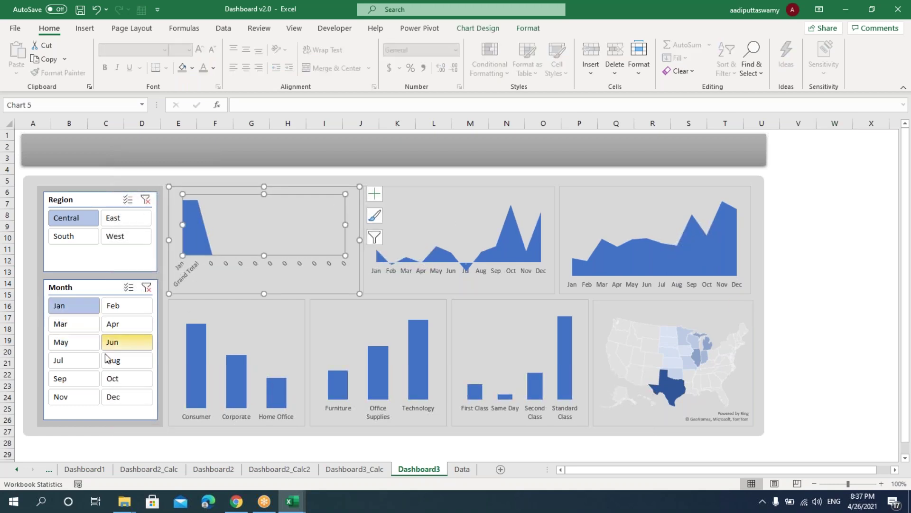
Examine which Dashboard3_Calc pivot tables are connected to the Month slicer, enlarging the report connections list, and close it unchanged
{"action": "left_click", "coordinate": [92, 287]}
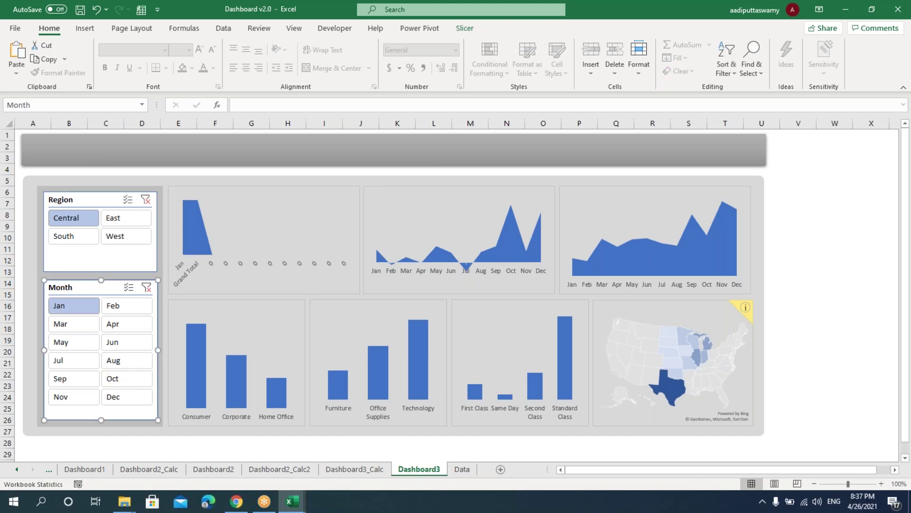
{"action": "right_click", "coordinate": [92, 287]}
{"action": "left_click", "coordinate": [155, 346]}
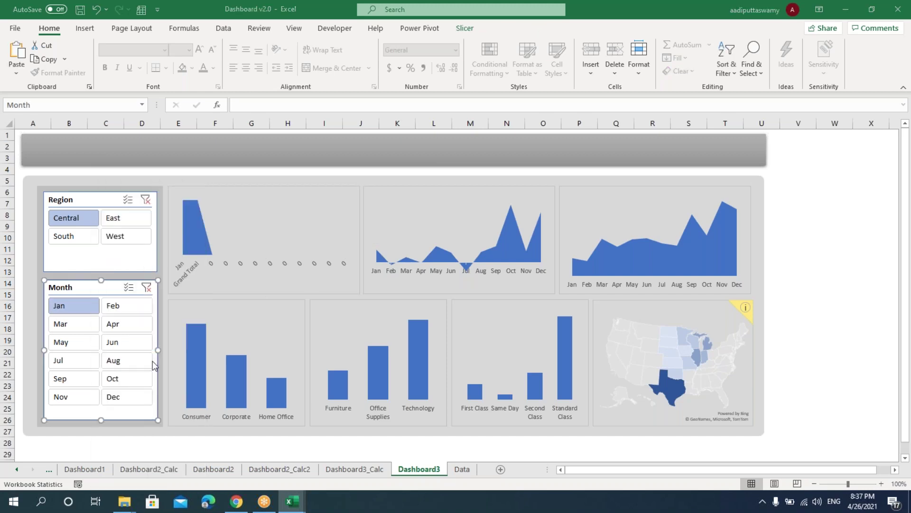
{"action": "left_click_drag", "start_coordinate": [154, 306], "coordinate": [553, 254]}
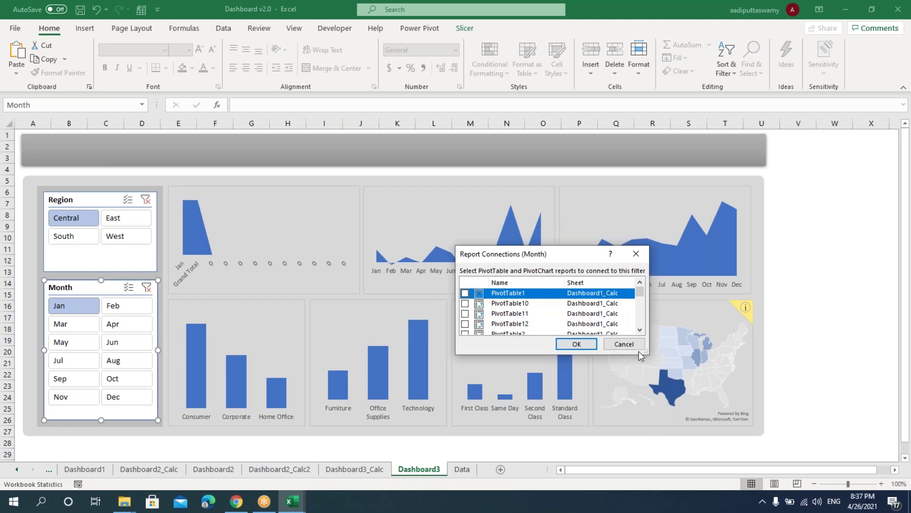
{"action": "left_click_drag", "start_coordinate": [648, 354], "coordinate": [749, 468]}
{"action": "left_click_drag", "start_coordinate": [742, 394], "coordinate": [744, 442]}
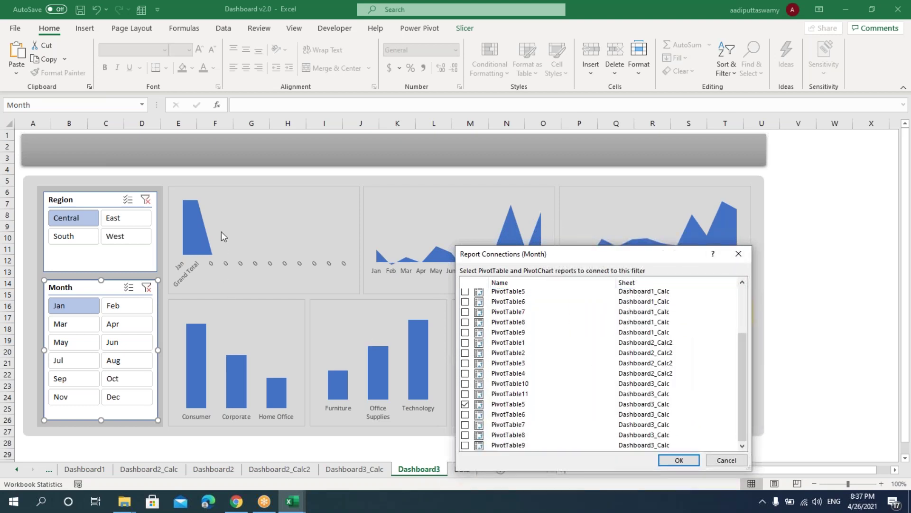
{"action": "scroll", "coordinate": [508, 370], "scroll_direction": "up", "scroll_amount": 3}
{"action": "key", "text": "Escape"}
{"action": "key", "text": "Escape"}
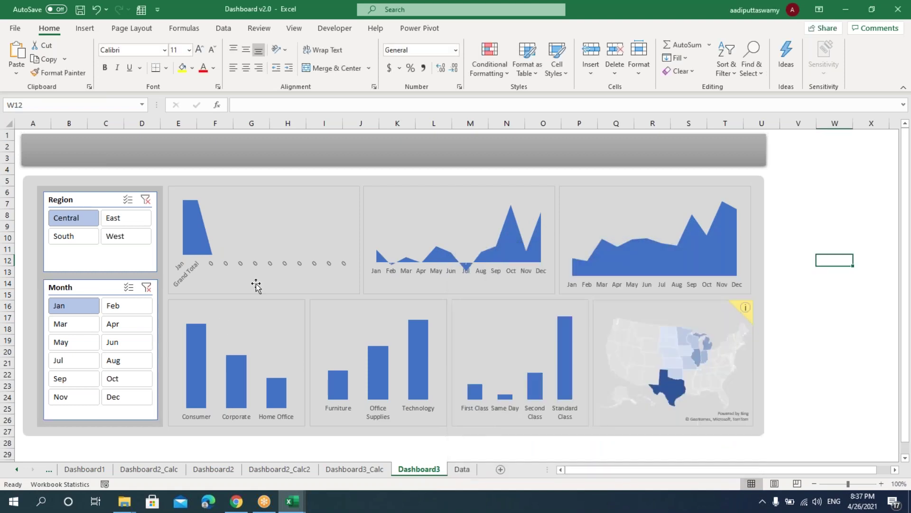
Filter the Month slicer to Feb and recheck its report connections for the Dashboard3_Calc pivot tables, leaving them unchanged
{"action": "left_click", "coordinate": [119, 304]}
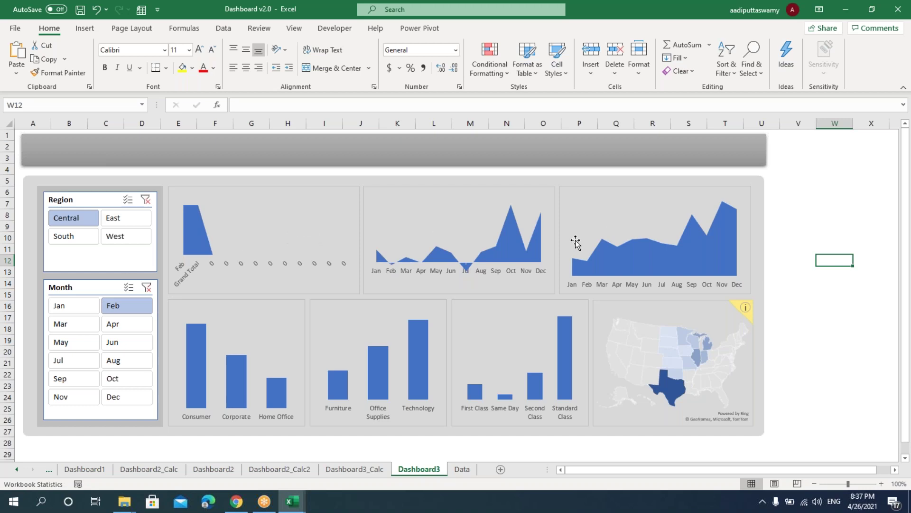
{"action": "right_click", "coordinate": [97, 297]}
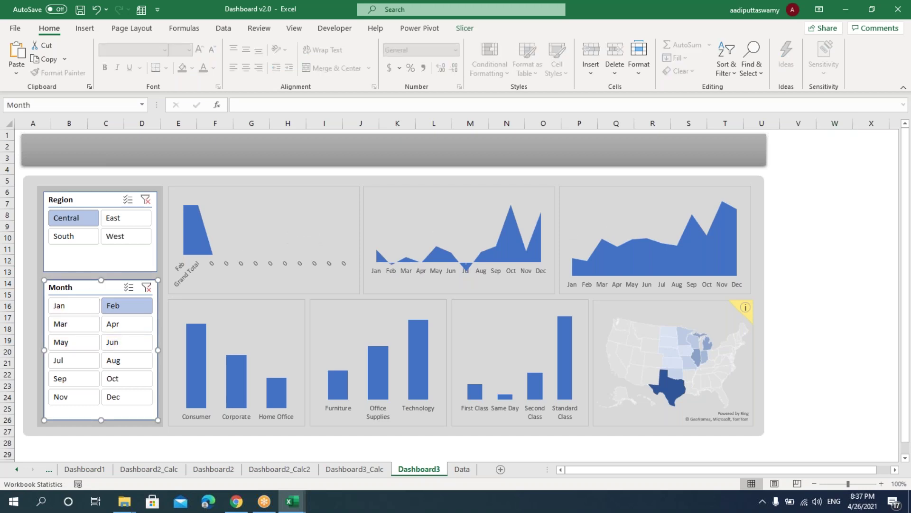
{"action": "left_click", "coordinate": [150, 342]}
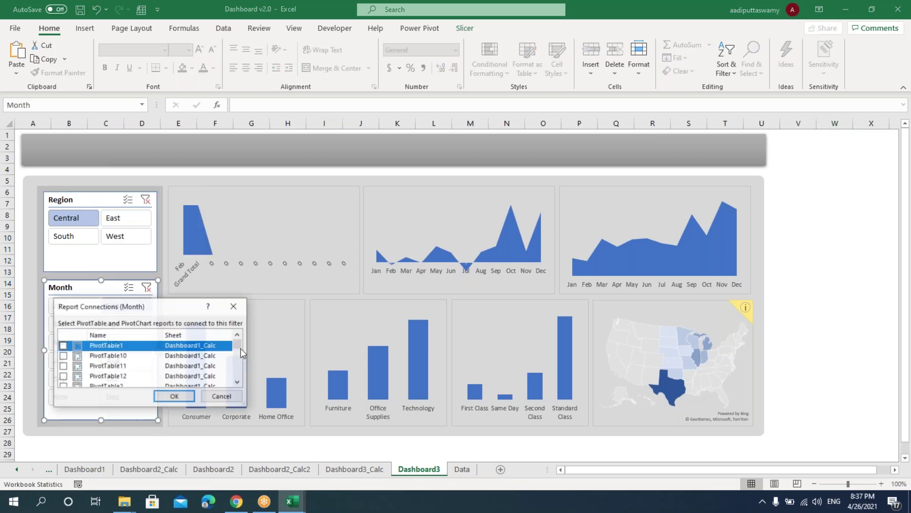
{"action": "left_click_drag", "start_coordinate": [167, 306], "coordinate": [423, 217]}
{"action": "left_click_drag", "start_coordinate": [503, 318], "coordinate": [567, 449]}
{"action": "left_click_drag", "start_coordinate": [558, 341], "coordinate": [564, 398]}
{"action": "left_click_drag", "start_coordinate": [416, 225], "coordinate": [562, 195]}
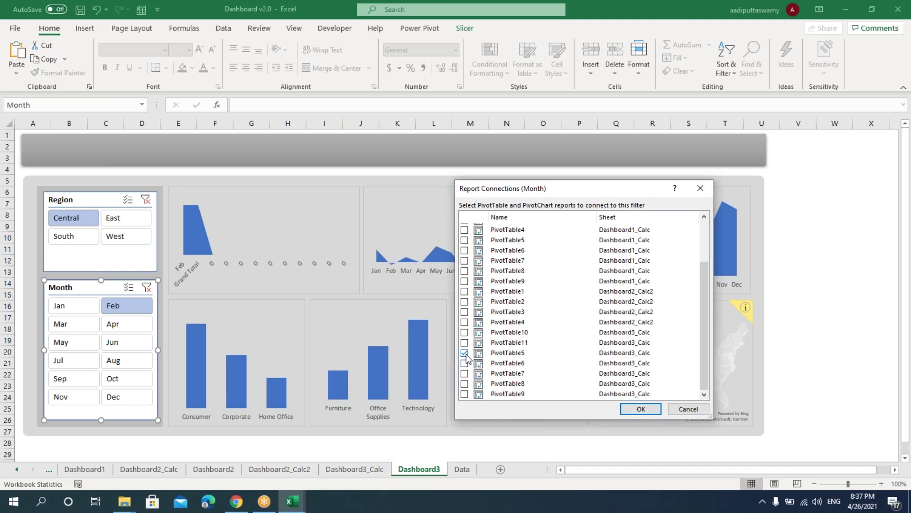
{"action": "key", "text": "Escape"}
{"action": "key", "text": "Escape"}
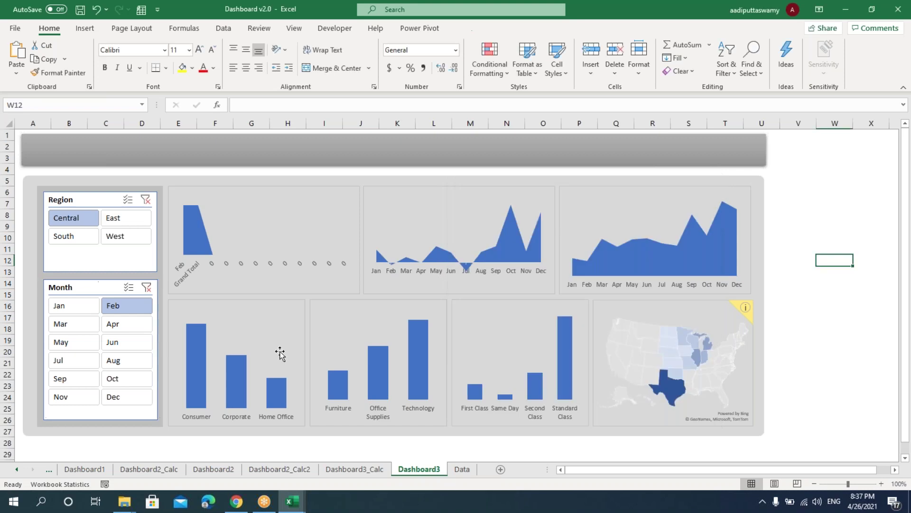
Look up the names of the segment, category, ship mode, and state pivot tables on the Dashboard3_Calc sheet
{"action": "left_click", "coordinate": [368, 470]}
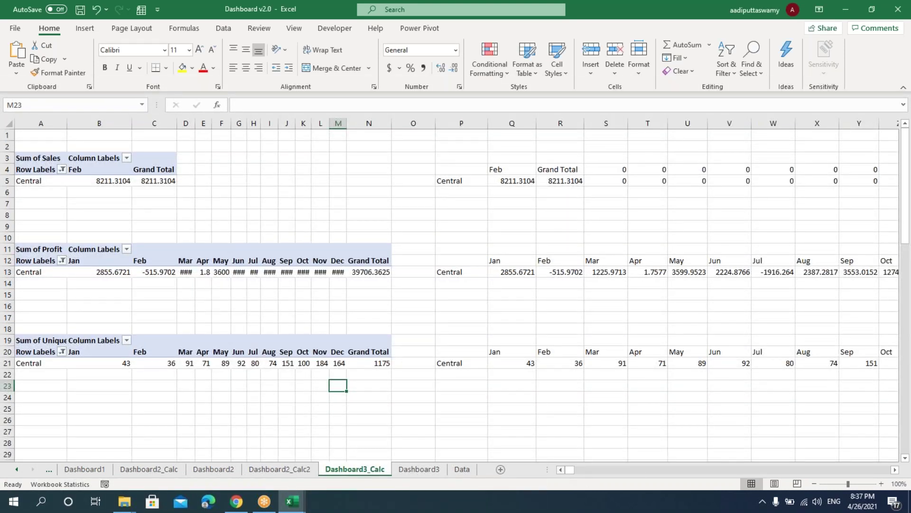
{"action": "scroll", "coordinate": [224, 358], "scroll_direction": "down", "scroll_amount": 3}
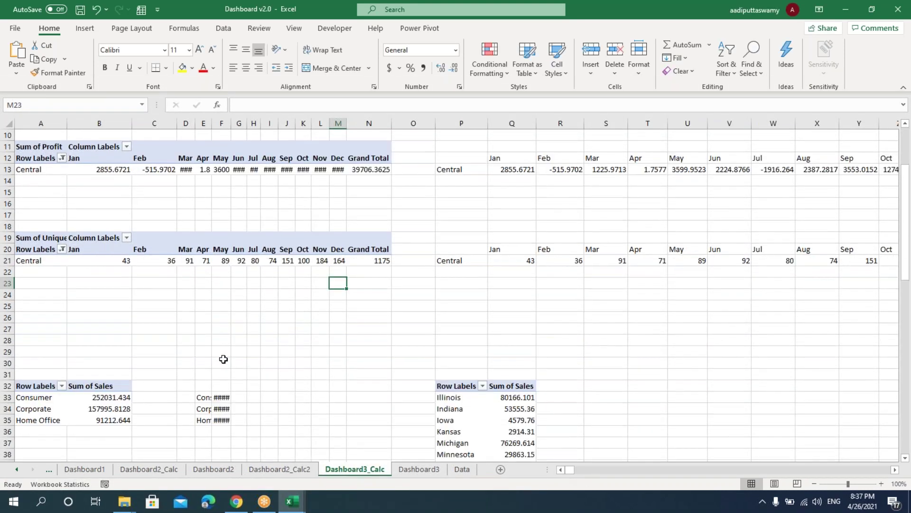
{"action": "scroll", "coordinate": [224, 358], "scroll_direction": "down", "scroll_amount": 6}
{"action": "left_click", "coordinate": [114, 203]}
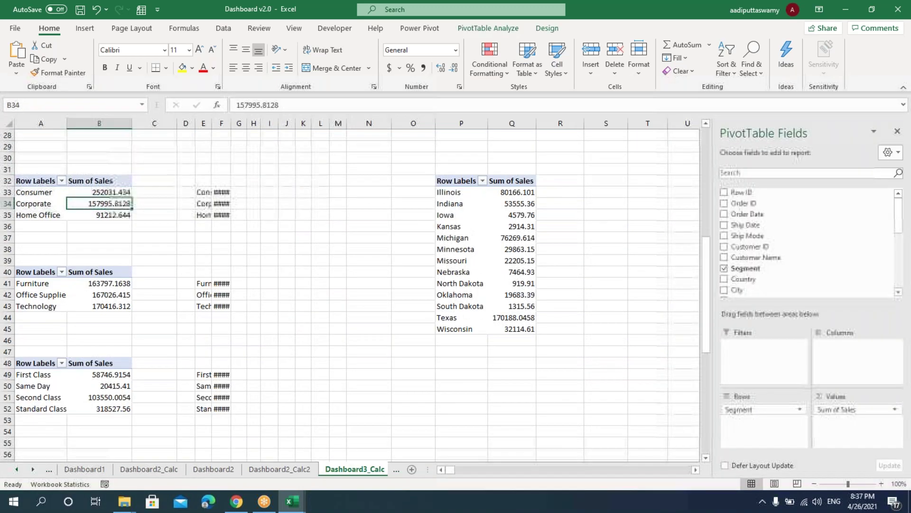
{"action": "left_click", "coordinate": [503, 27]}
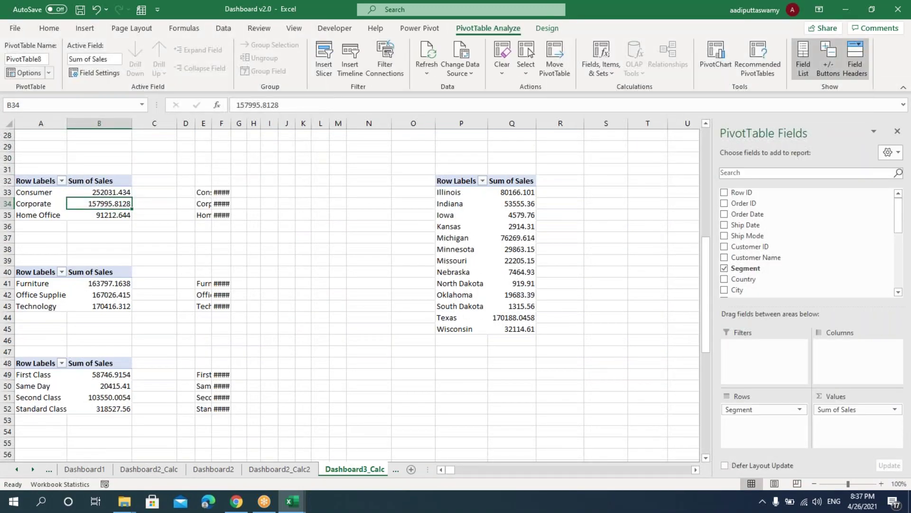
{"action": "left_click", "coordinate": [98, 284]}
{"action": "left_click", "coordinate": [103, 387]}
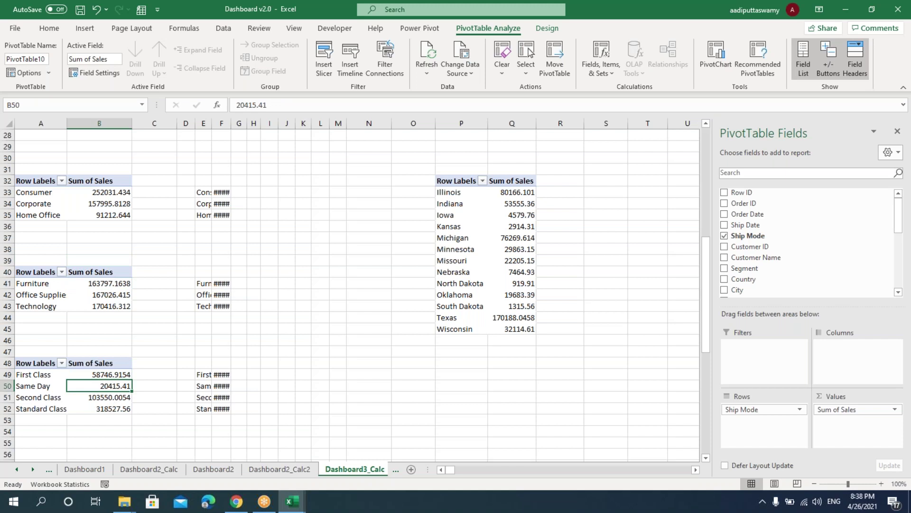
{"action": "left_click", "coordinate": [511, 226]}
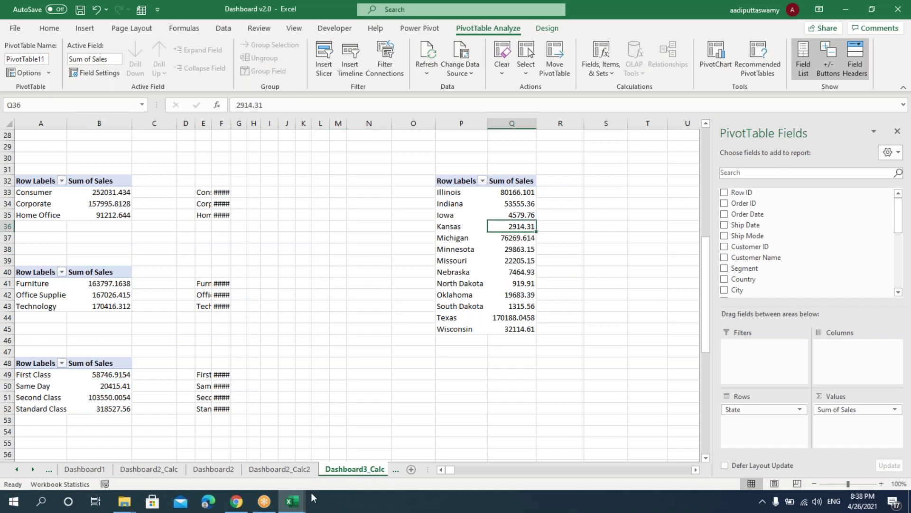
On Dashboard3, connect the Month slicer to Dashboard3_Calc's PivotTable8, PivotTable9 and PivotTable11, and disconnect it from PivotTable5
{"action": "left_click", "coordinate": [396, 469]}
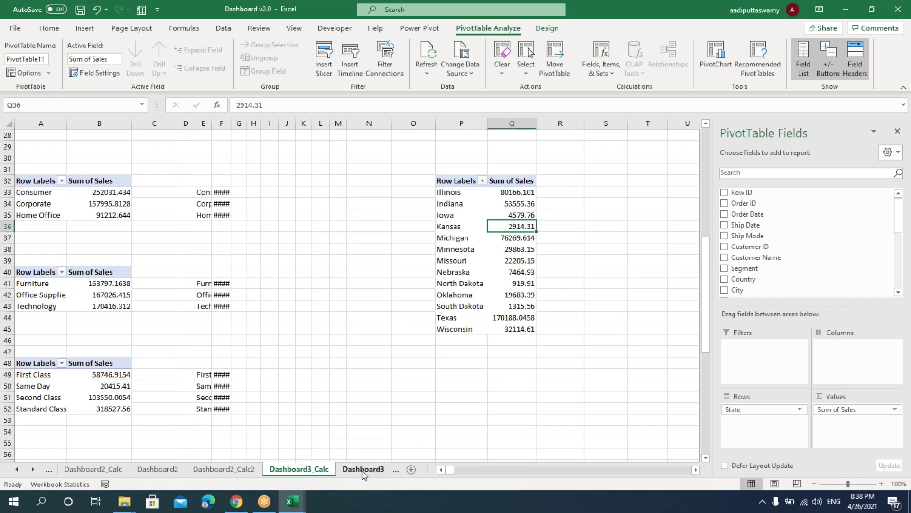
{"action": "left_click", "coordinate": [362, 469]}
{"action": "right_click", "coordinate": [109, 287]}
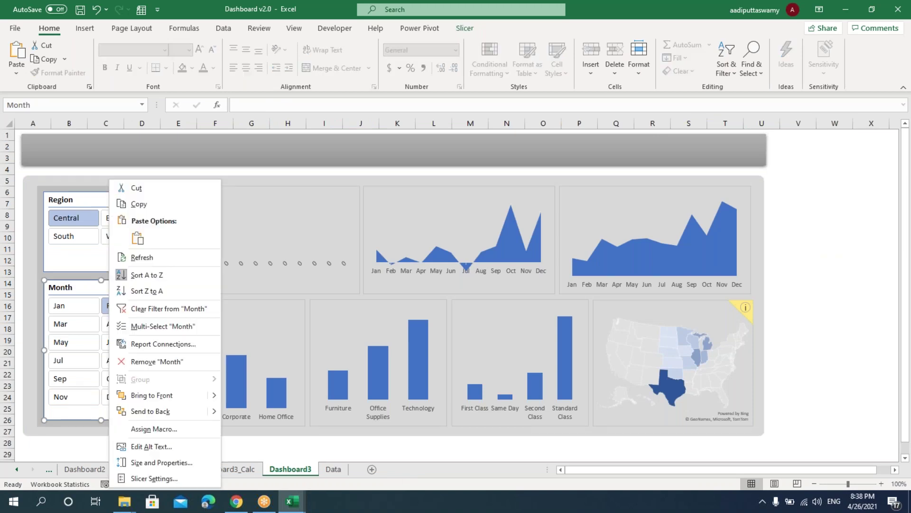
{"action": "left_click", "coordinate": [467, 30]}
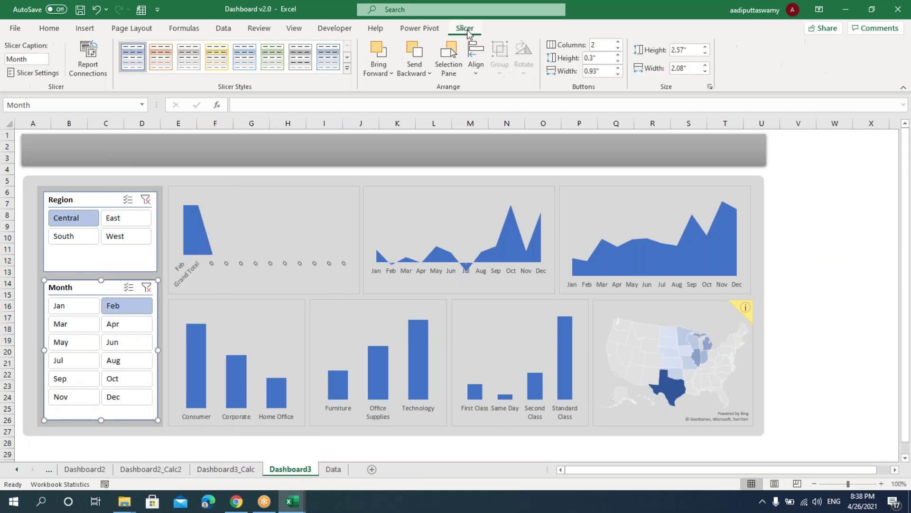
{"action": "right_click", "coordinate": [85, 292]}
{"action": "left_click", "coordinate": [136, 344]}
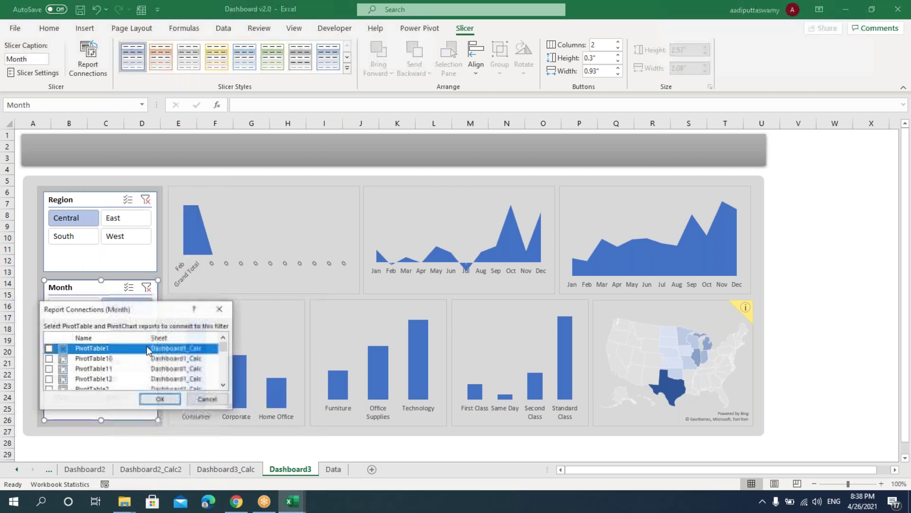
{"action": "left_click_drag", "start_coordinate": [393, 285], "coordinate": [499, 469]}
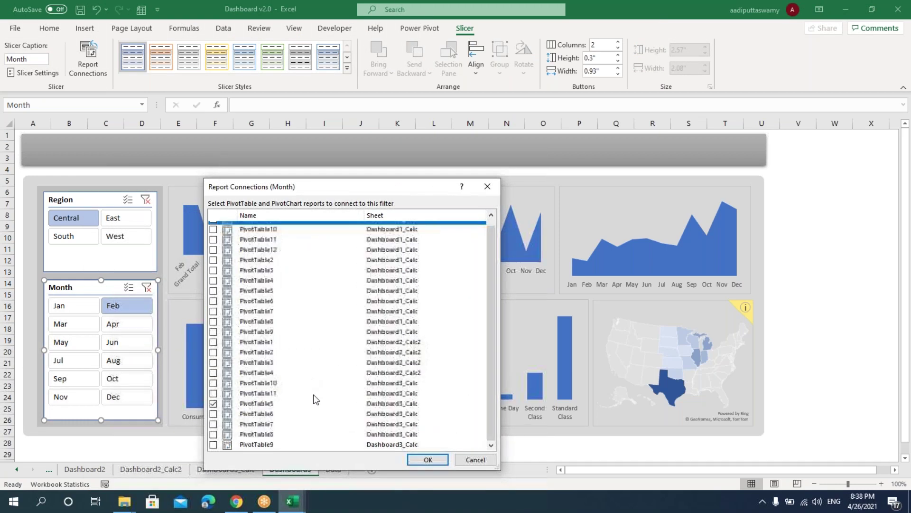
{"action": "left_click", "coordinate": [213, 435]}
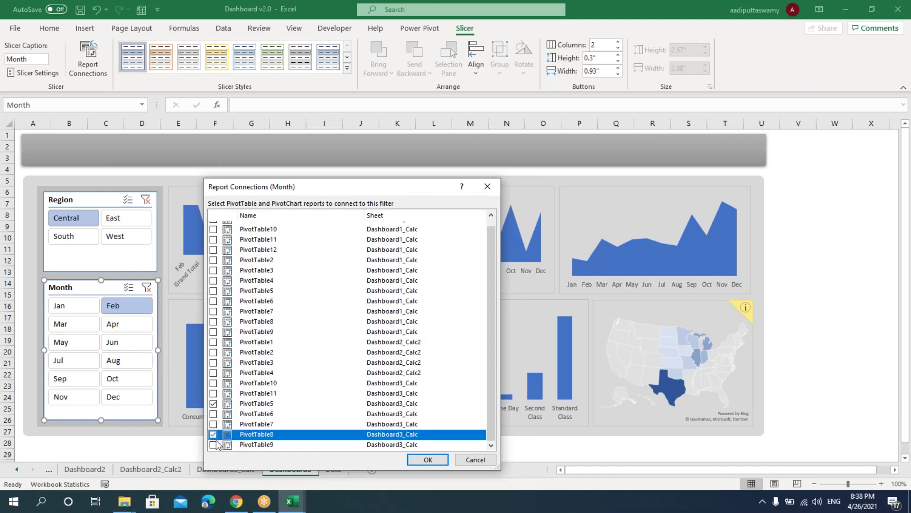
{"action": "left_click", "coordinate": [213, 444]}
{"action": "left_click", "coordinate": [213, 394]}
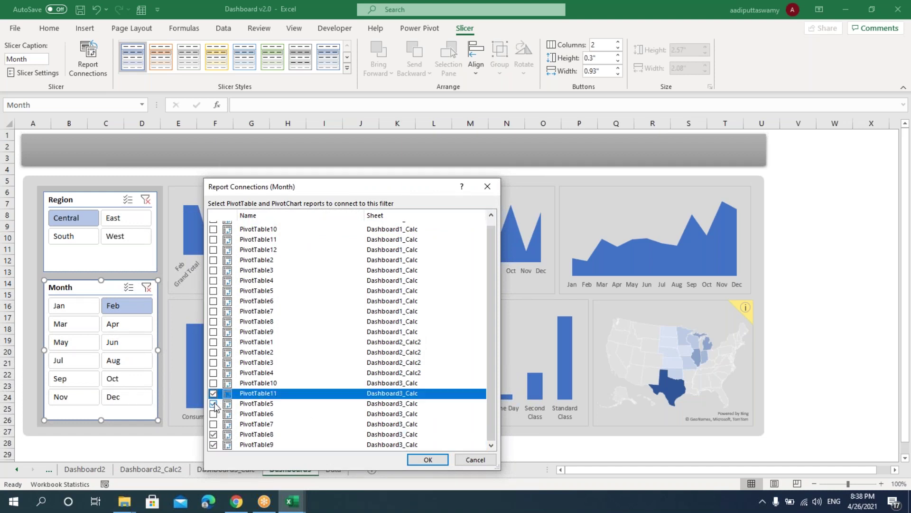
{"action": "left_click", "coordinate": [214, 404]}
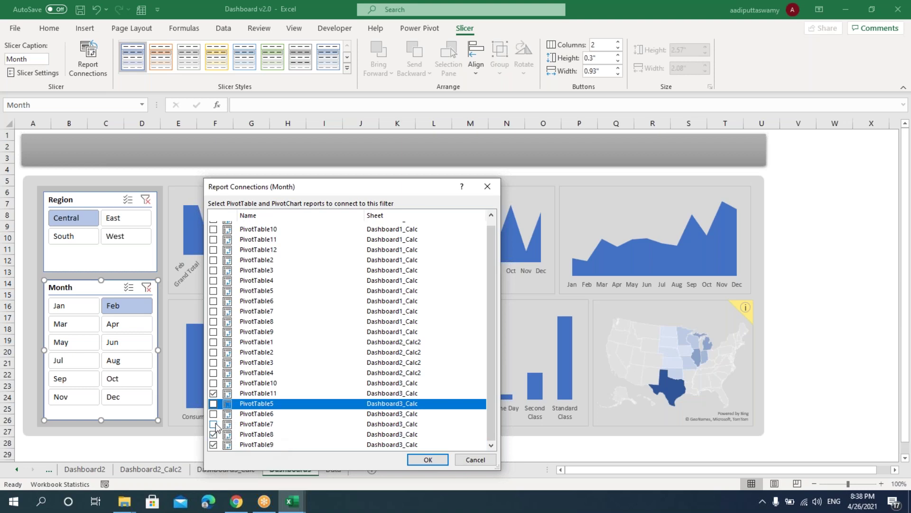
{"action": "left_click", "coordinate": [428, 460]}
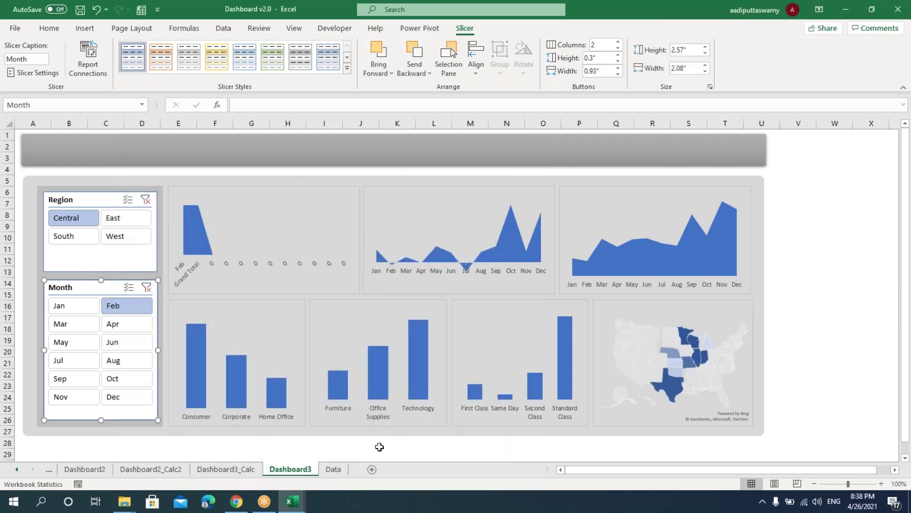
Test the Month slicer's new connections by filtering to Jan, Mar, and May while checking the lower charts
{"action": "left_click", "coordinate": [76, 309]}
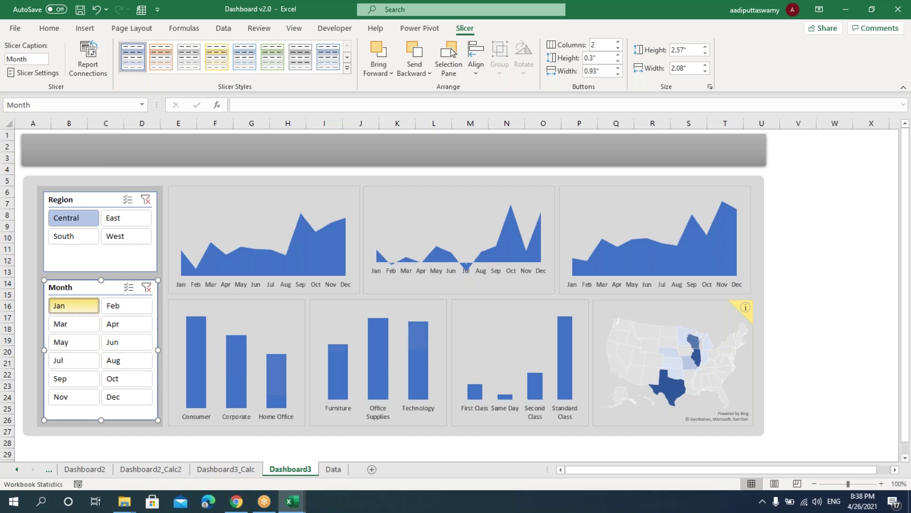
{"action": "left_click", "coordinate": [73, 324]}
{"action": "left_click", "coordinate": [74, 342]}
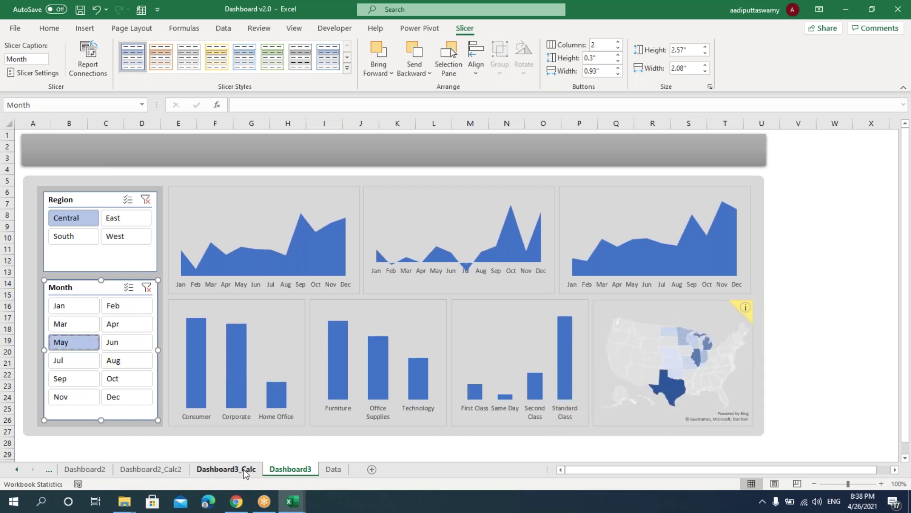
Check the names of the ship mode, category, and segment pivot tables on the Dashboard3_Calc sheet
{"action": "left_click", "coordinate": [243, 469]}
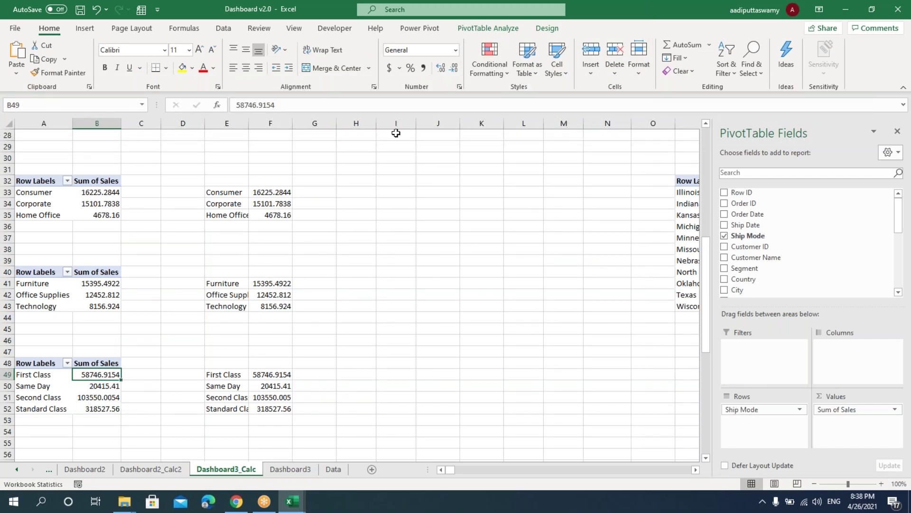
{"action": "left_click", "coordinate": [498, 31]}
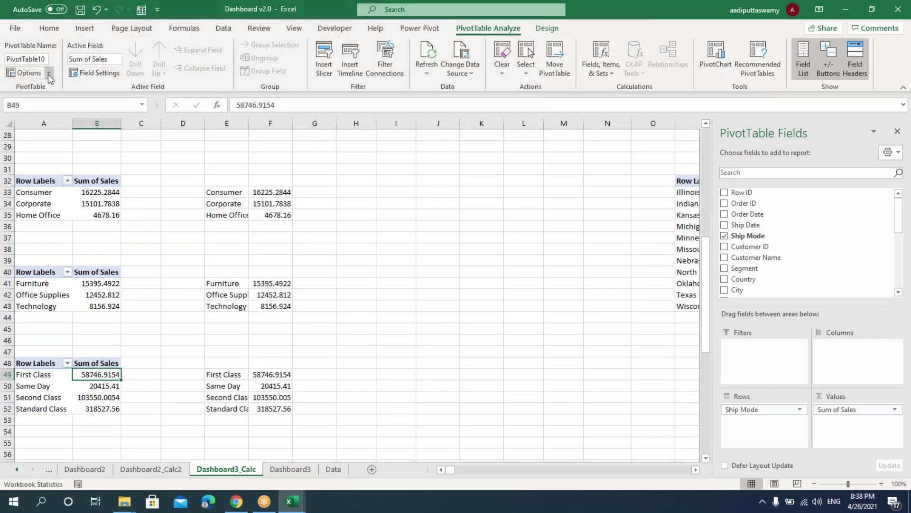
{"action": "left_click", "coordinate": [97, 295]}
{"action": "left_click", "coordinate": [98, 214]}
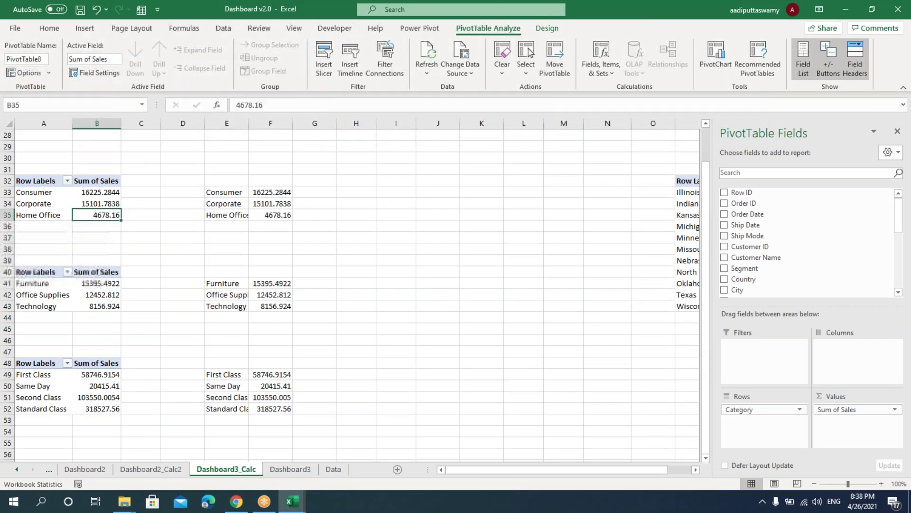
{"action": "double_click", "coordinate": [98, 213]}
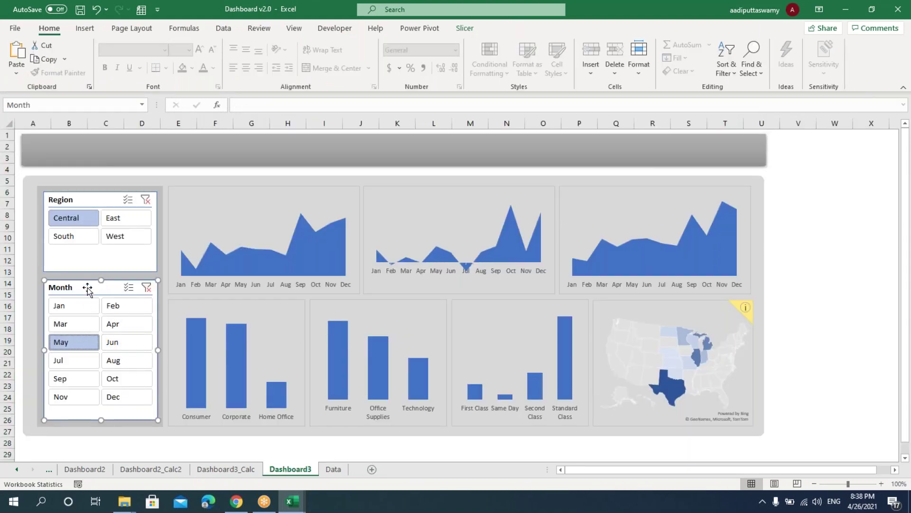
Add PivotTable10 on Dashboard3_Calc to the Month slicer's report connections on Dashboard3
{"action": "right_click", "coordinate": [89, 286]}
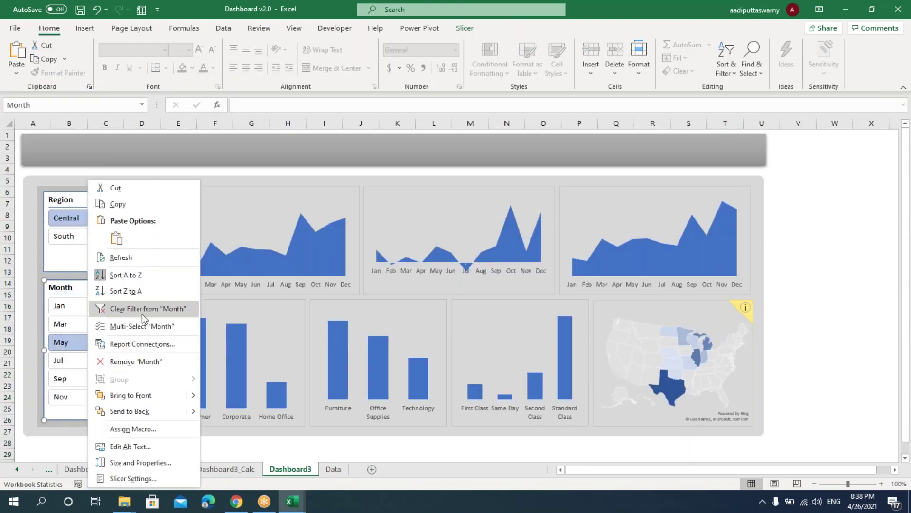
{"action": "left_click", "coordinate": [142, 343]}
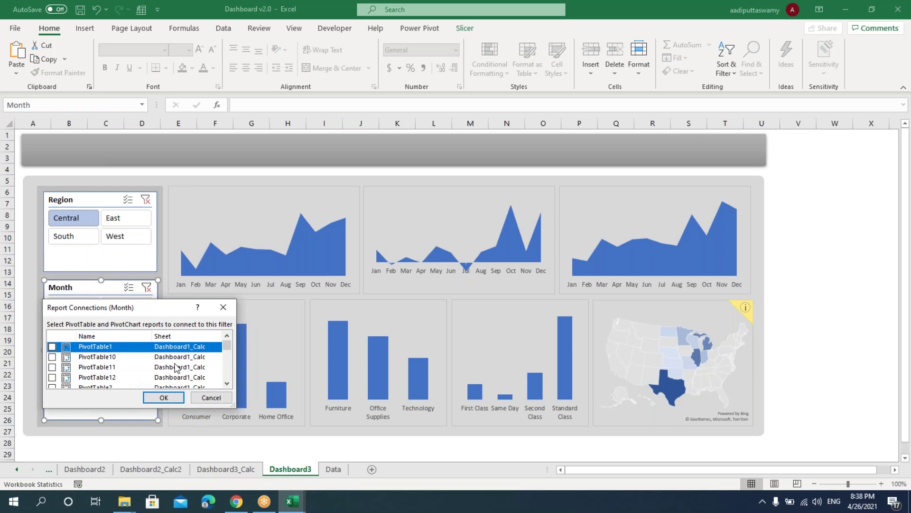
{"action": "left_click_drag", "start_coordinate": [234, 406], "coordinate": [310, 479]}
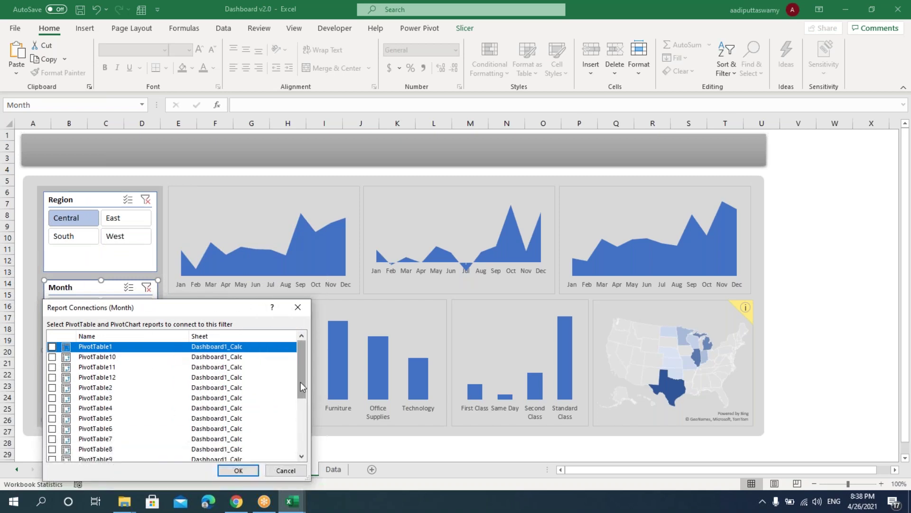
{"action": "left_click_drag", "start_coordinate": [300, 381], "coordinate": [301, 437]}
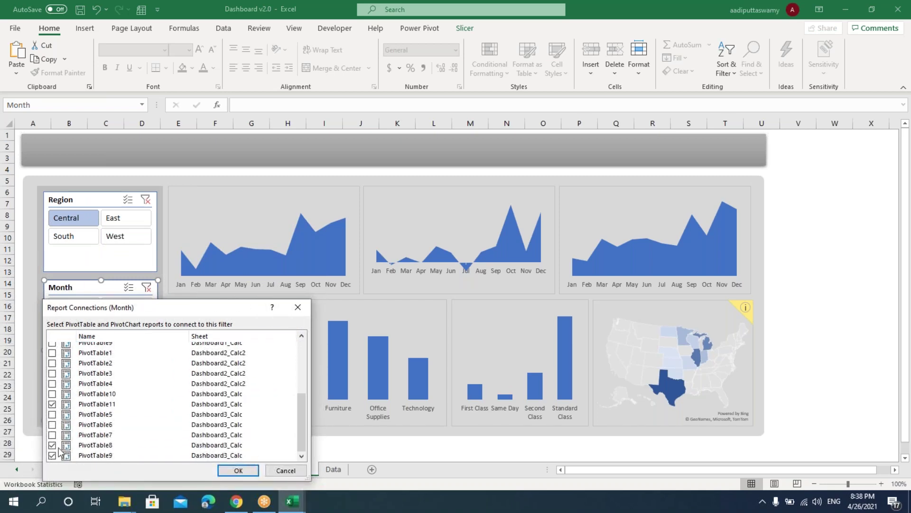
{"action": "left_click", "coordinate": [52, 393]}
{"action": "left_click", "coordinate": [238, 470]}
{"action": "left_click", "coordinate": [826, 320]}
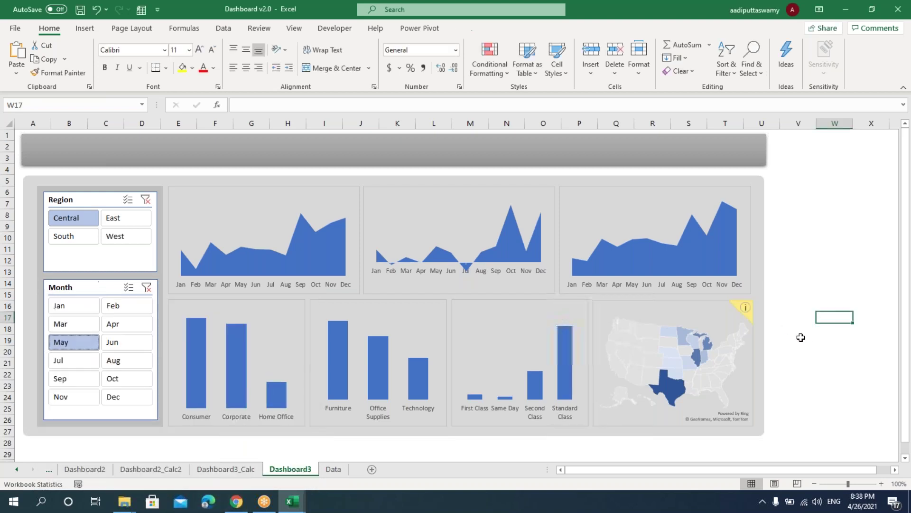
Test both slicers by filtering Month to Jan, Mar, and May, and Region to East, West, South, and Central
{"action": "left_click", "coordinate": [84, 306]}
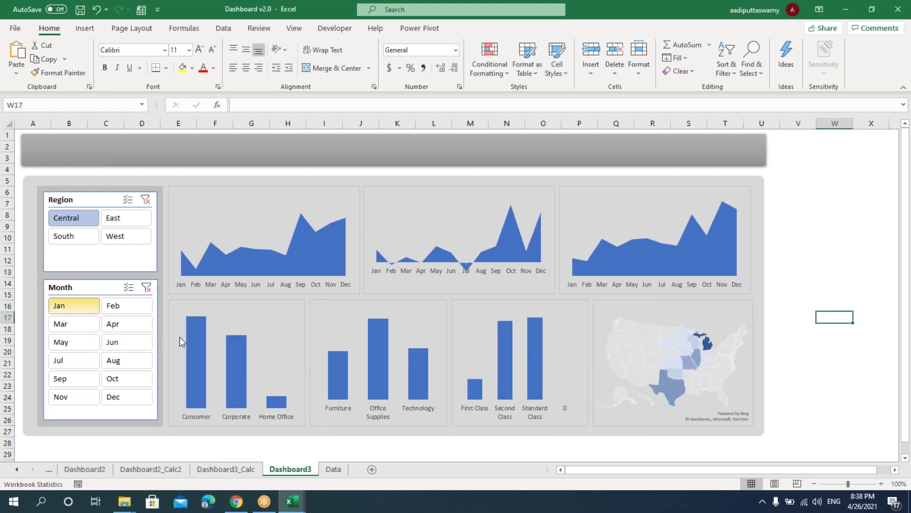
{"action": "left_click", "coordinate": [73, 323]}
{"action": "left_click", "coordinate": [73, 342]}
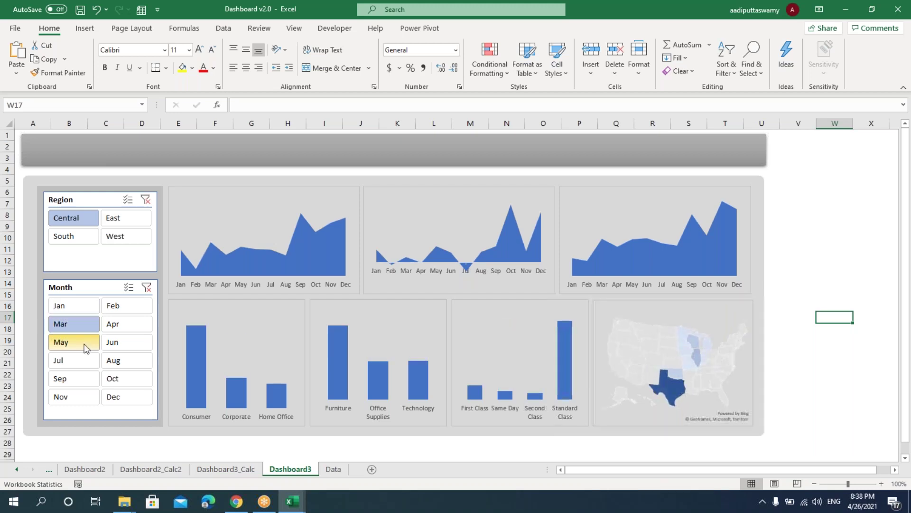
{"action": "left_click", "coordinate": [131, 221]}
{"action": "left_click", "coordinate": [131, 240]}
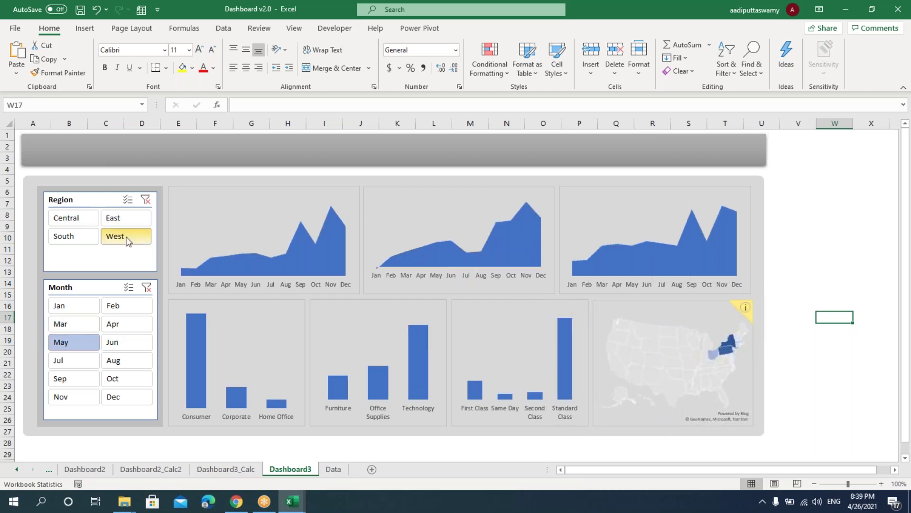
{"action": "left_click", "coordinate": [71, 240]}
{"action": "left_click", "coordinate": [76, 221]}
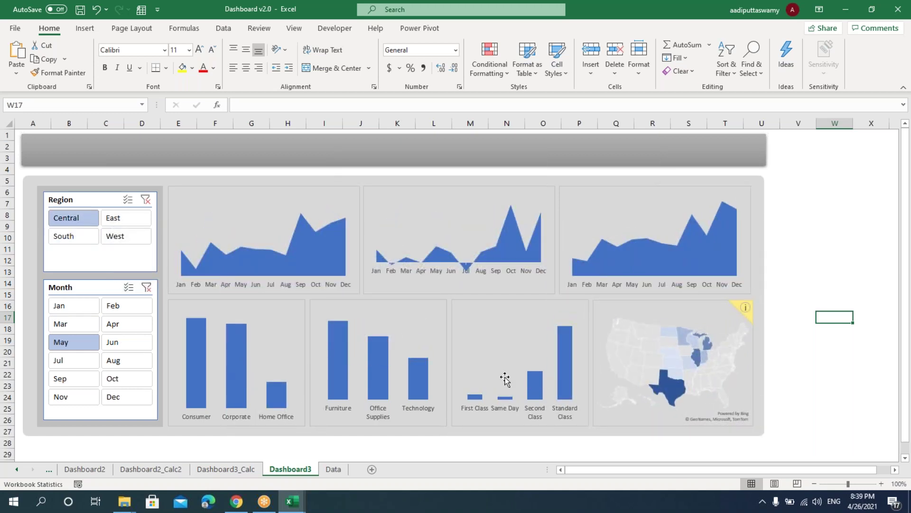
{"action": "left_click", "coordinate": [92, 199]}
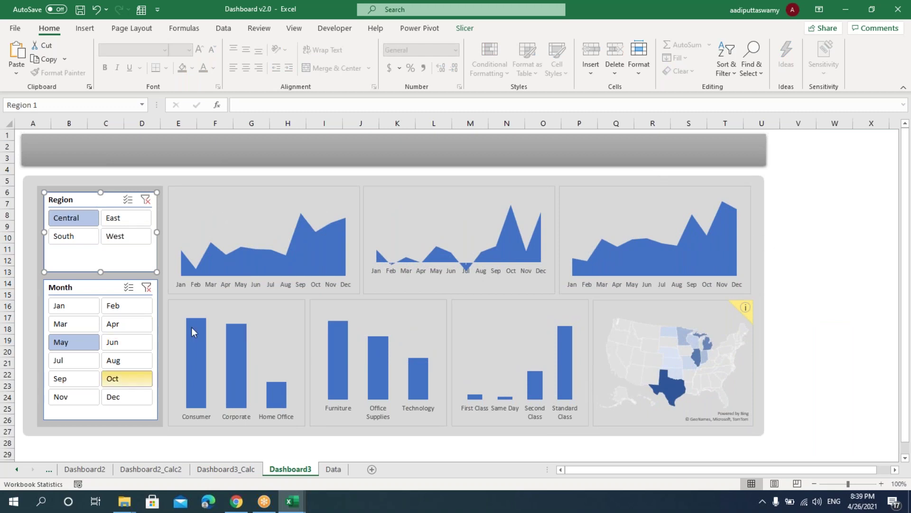
{"action": "mouse_move", "coordinate": [334, 354]}
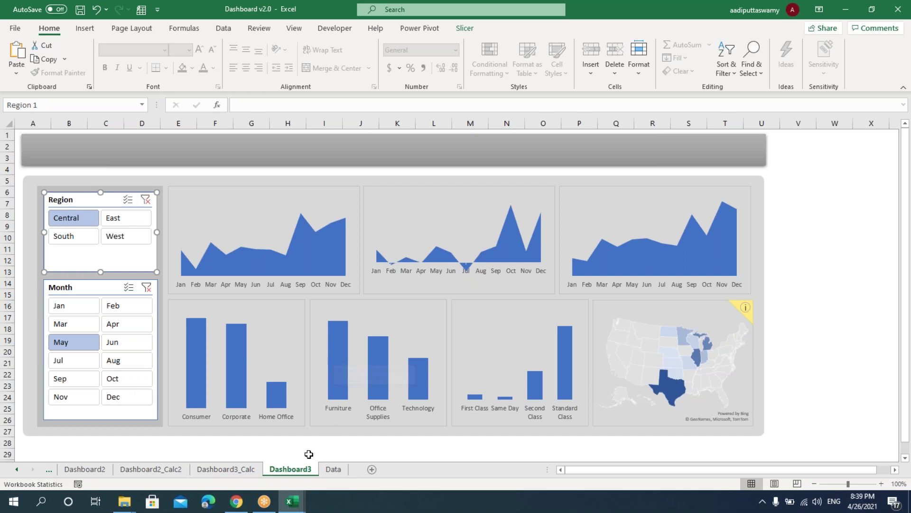
{"action": "left_click", "coordinate": [335, 472]}
{"action": "left_click", "coordinate": [304, 470]}
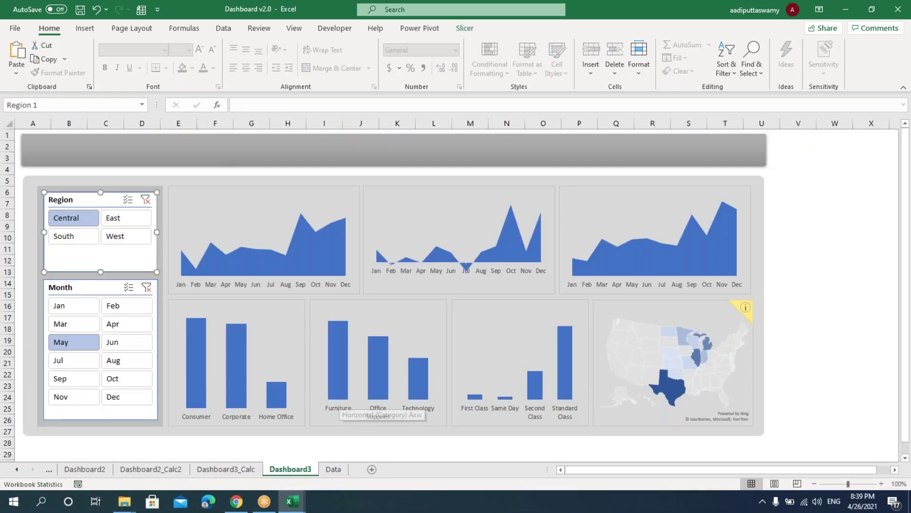
{"action": "left_click", "coordinate": [241, 469]}
{"action": "left_click", "coordinate": [283, 473]}
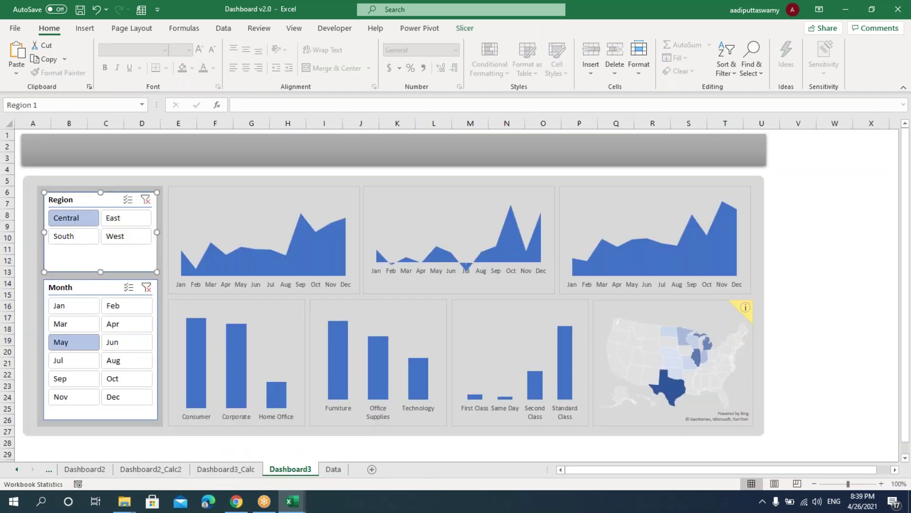
{"action": "left_click", "coordinate": [821, 224]}
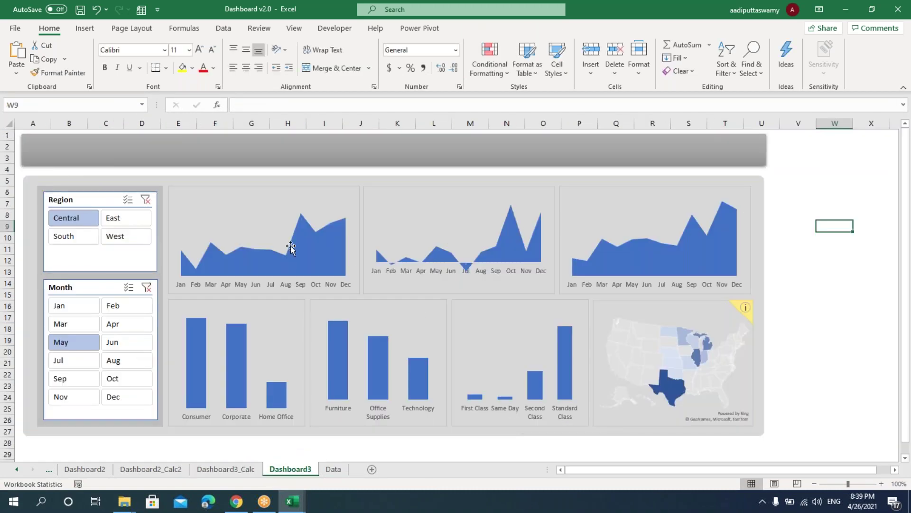
Hide the PivotTable field list on Dashboard3_Calc and review the segment, category, ship mode, state, and monthly tables
{"action": "mouse_move", "coordinate": [422, 382]}
{"action": "left_click", "coordinate": [224, 470]}
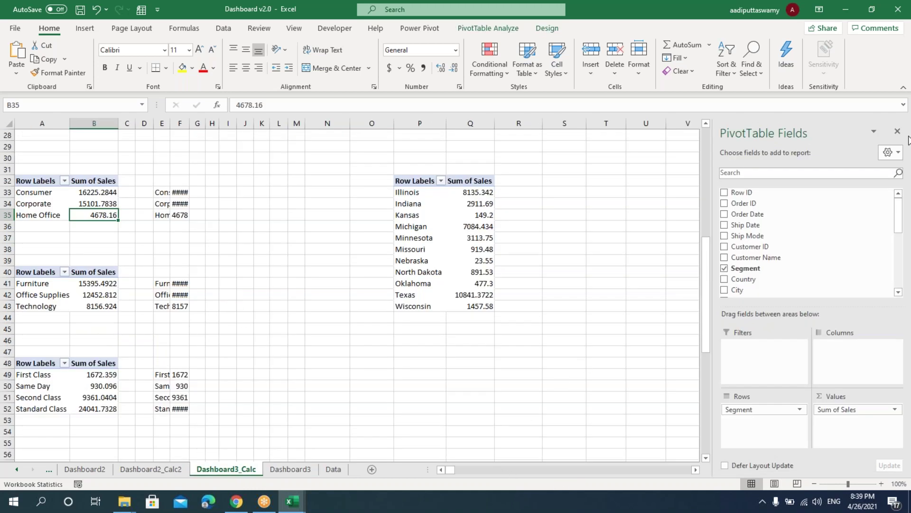
{"action": "left_click", "coordinate": [898, 131]}
{"action": "left_click", "coordinate": [606, 306]}
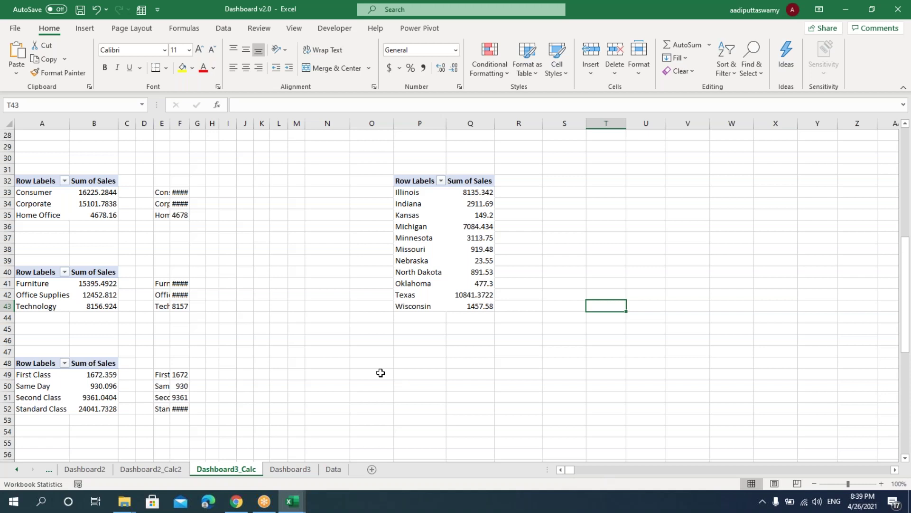
{"action": "scroll", "coordinate": [380, 373], "scroll_direction": "up", "scroll_amount": 9}
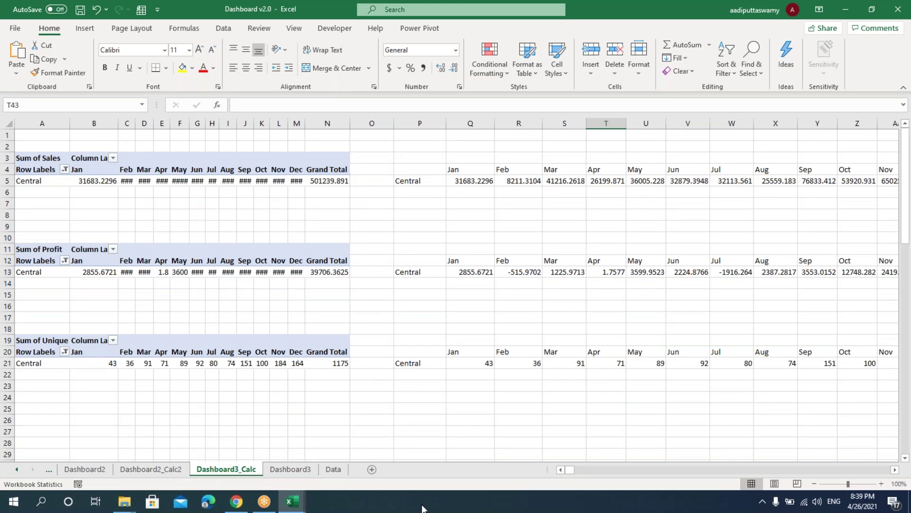
Test the Region slicer on Dashboard3 by filtering to East, West, South, and Central while checking the charts
{"action": "left_click", "coordinate": [305, 474]}
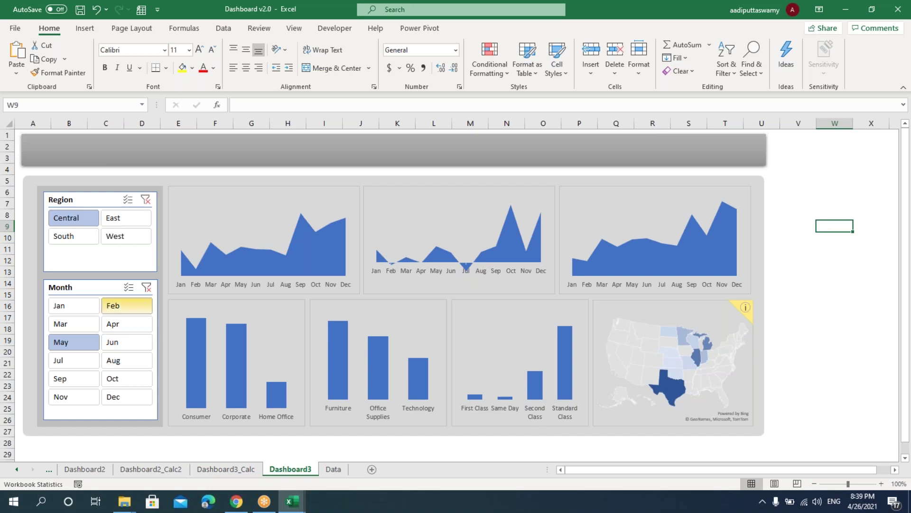
{"action": "left_click", "coordinate": [98, 203]}
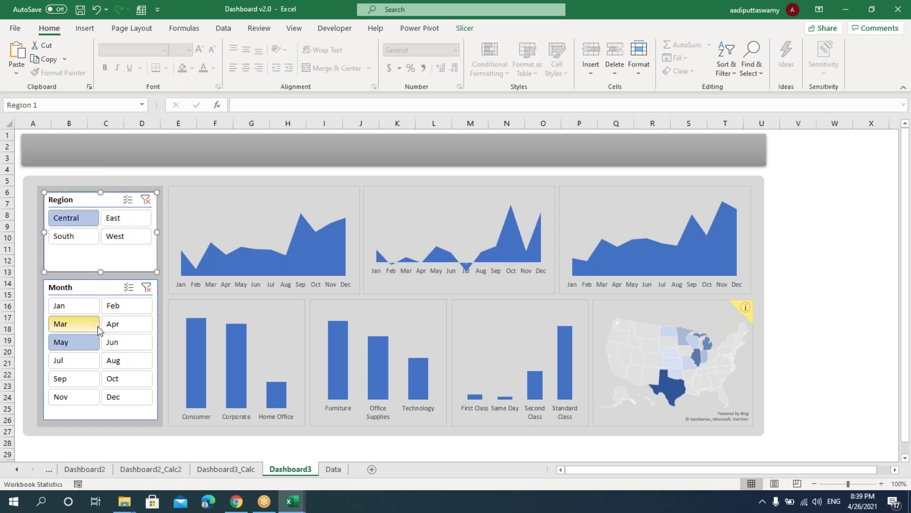
{"action": "left_click", "coordinate": [145, 216]}
{"action": "left_click", "coordinate": [125, 236]}
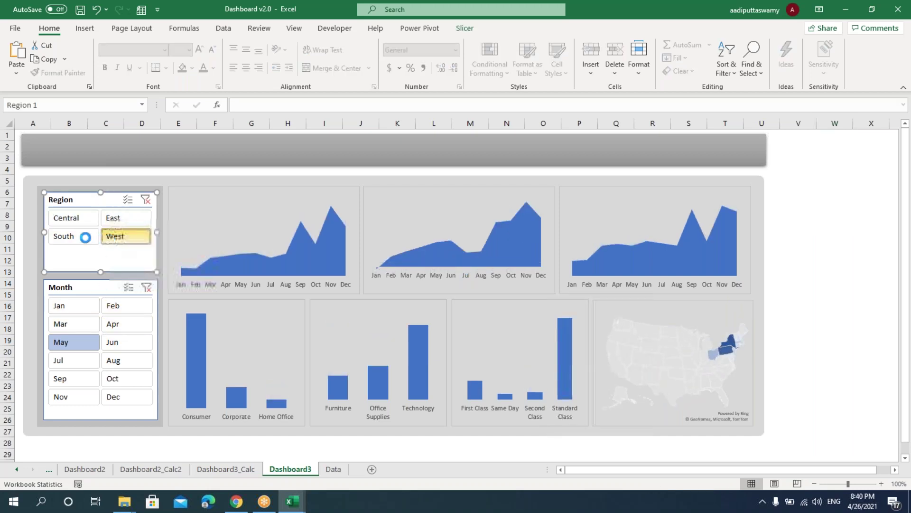
{"action": "left_click", "coordinate": [69, 236]}
{"action": "left_click", "coordinate": [74, 217]}
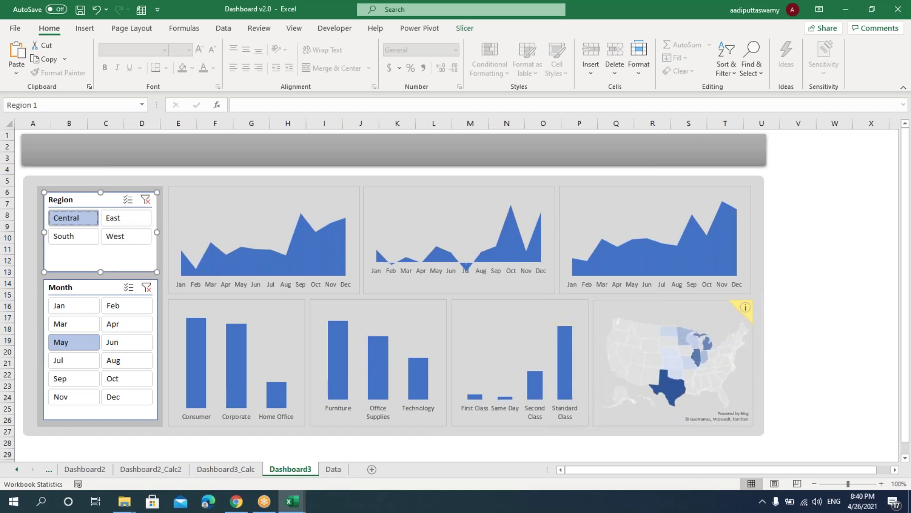